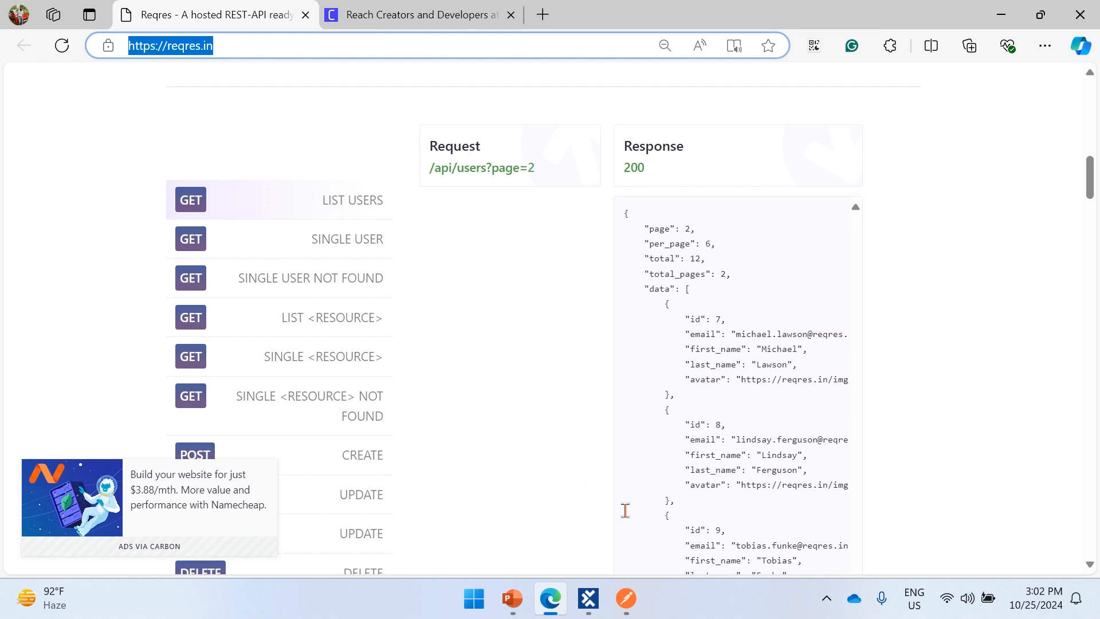
- Switch to Postman and examine the base address and the resource path in the URL of the List the Users request
click(625, 607)
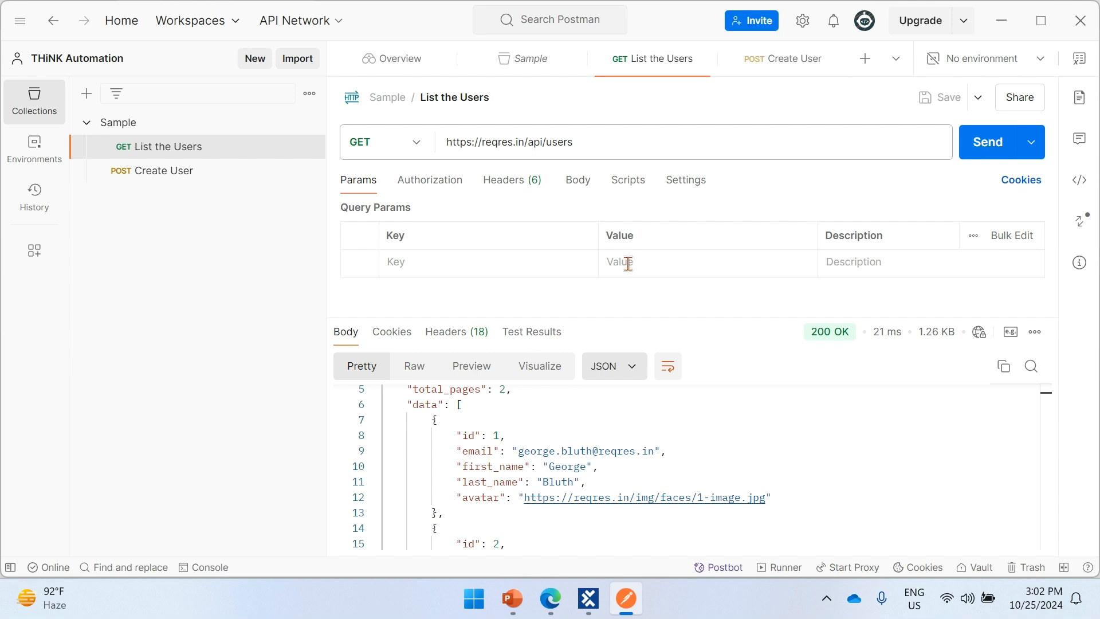
triple_click(591, 141)
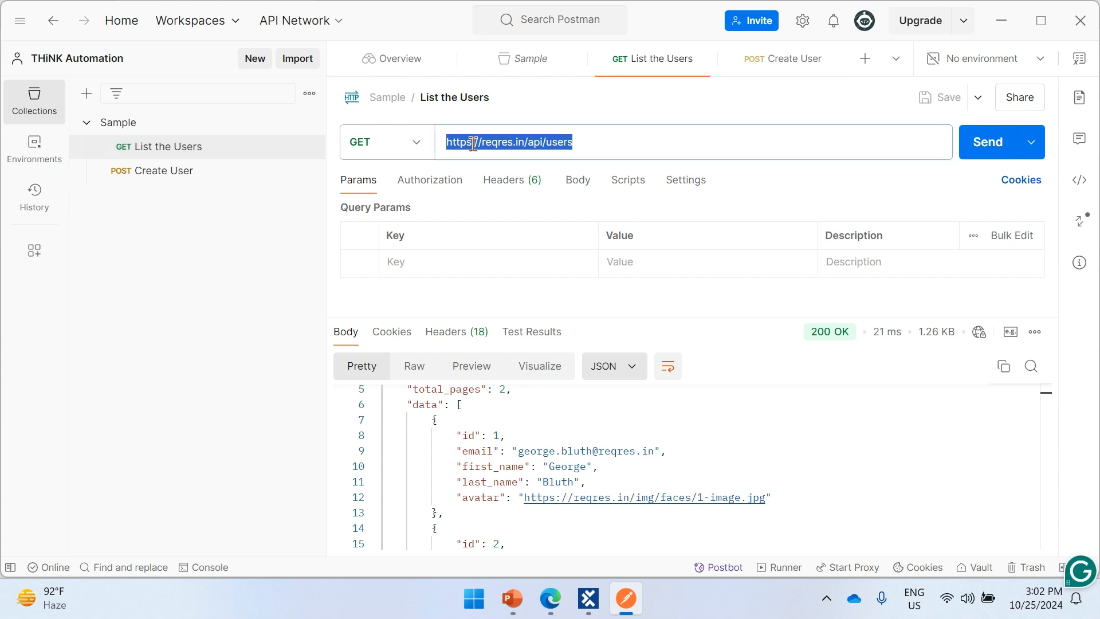
click(630, 148)
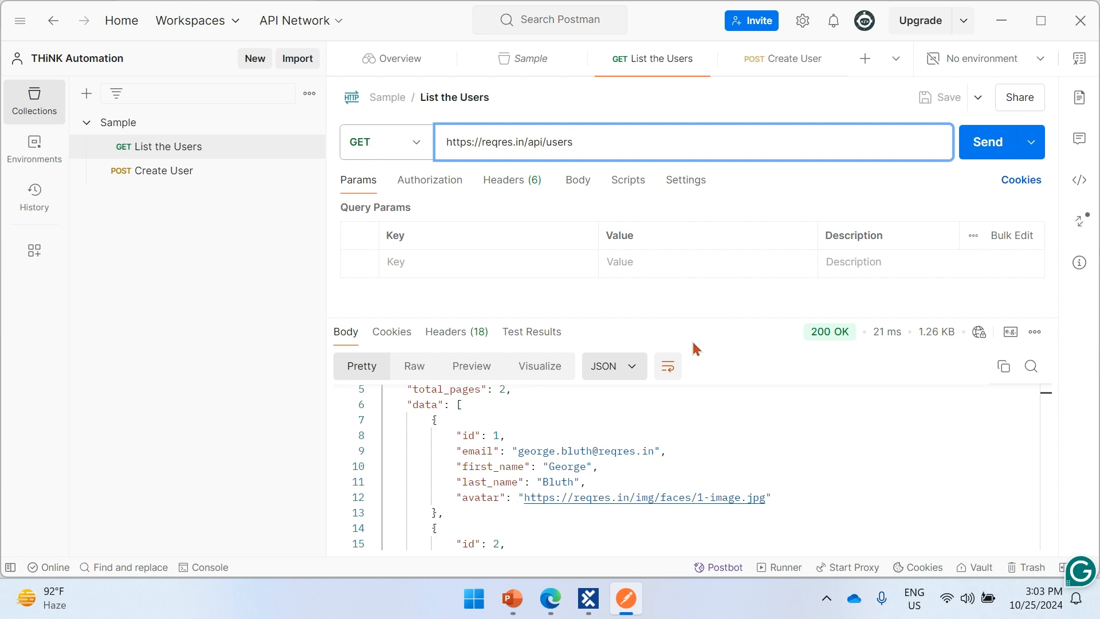
drag(524, 140, 400, 140)
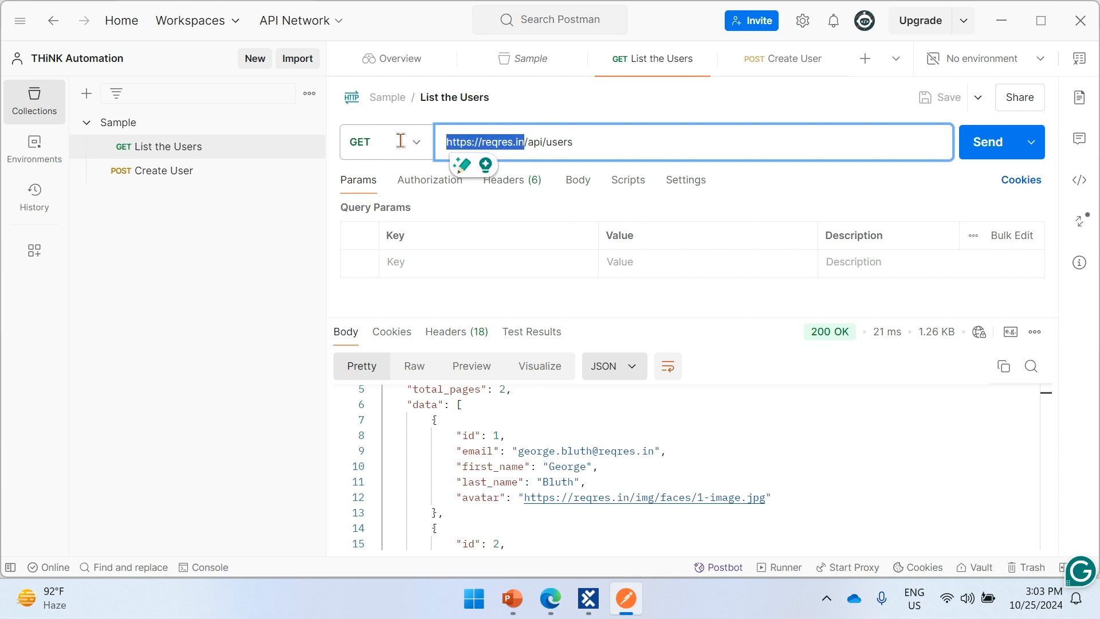
drag(575, 140, 528, 149)
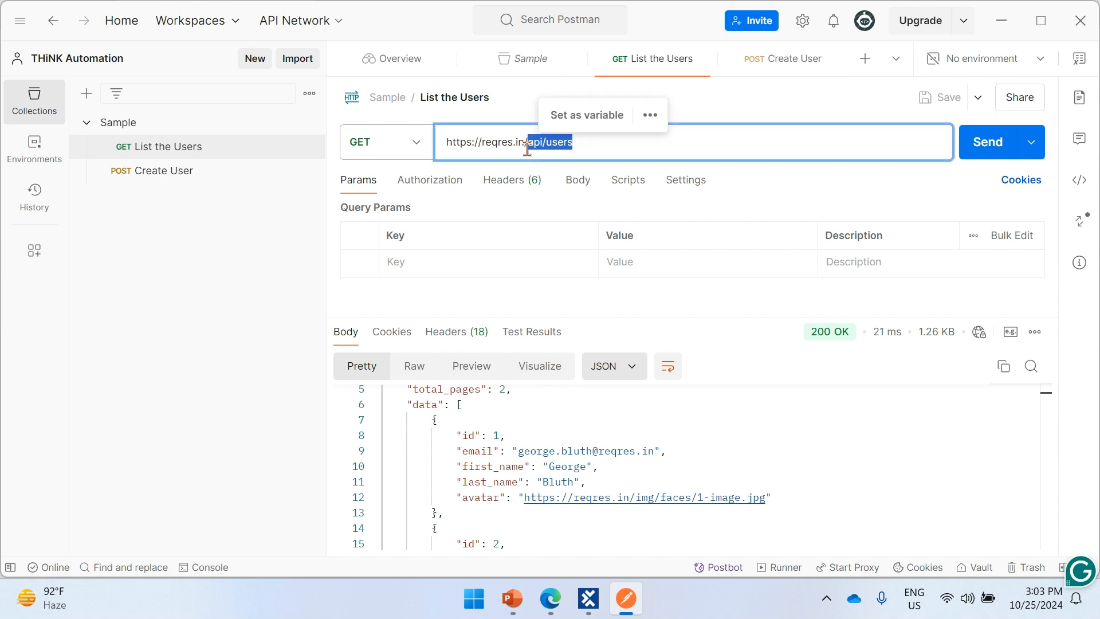
- Review the List the Users response body through to its support section, the response status and the request's post-response script area
click(584, 421)
scroll(661, 462, up, 2)
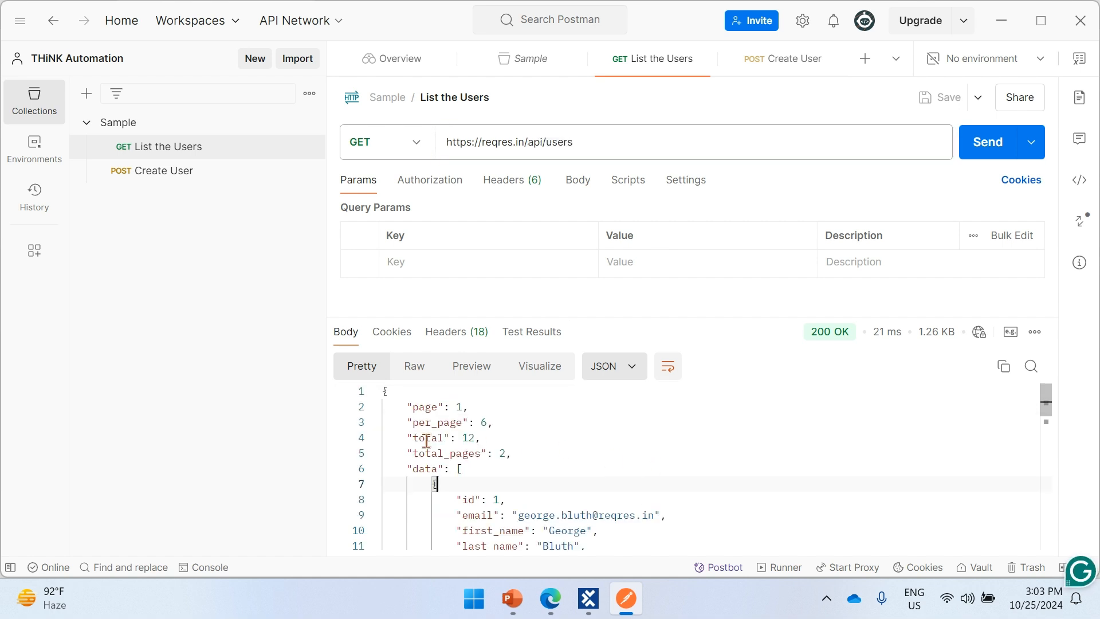
scroll(545, 457, down, 2)
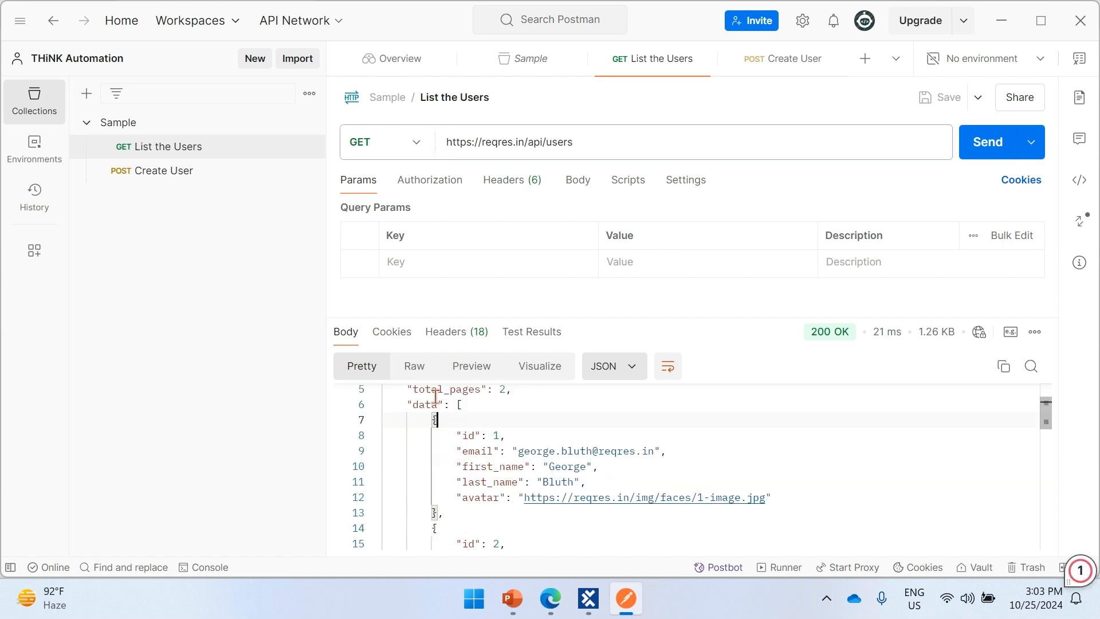
scroll(484, 493, down, 6)
scroll(488, 499, down, 10)
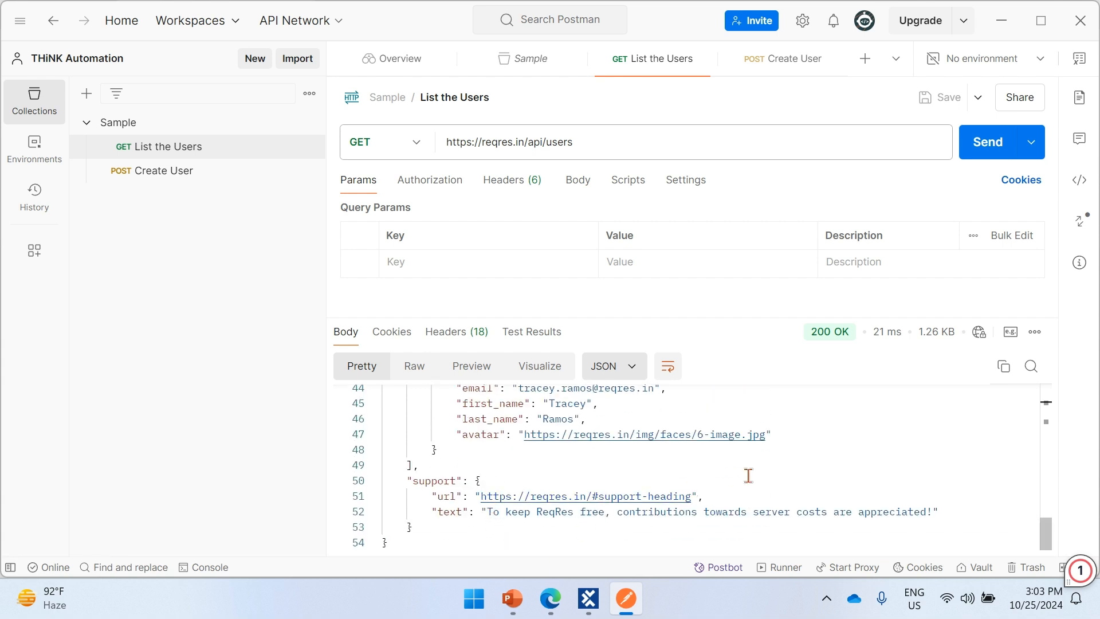
mouse_move(829, 338)
click(633, 191)
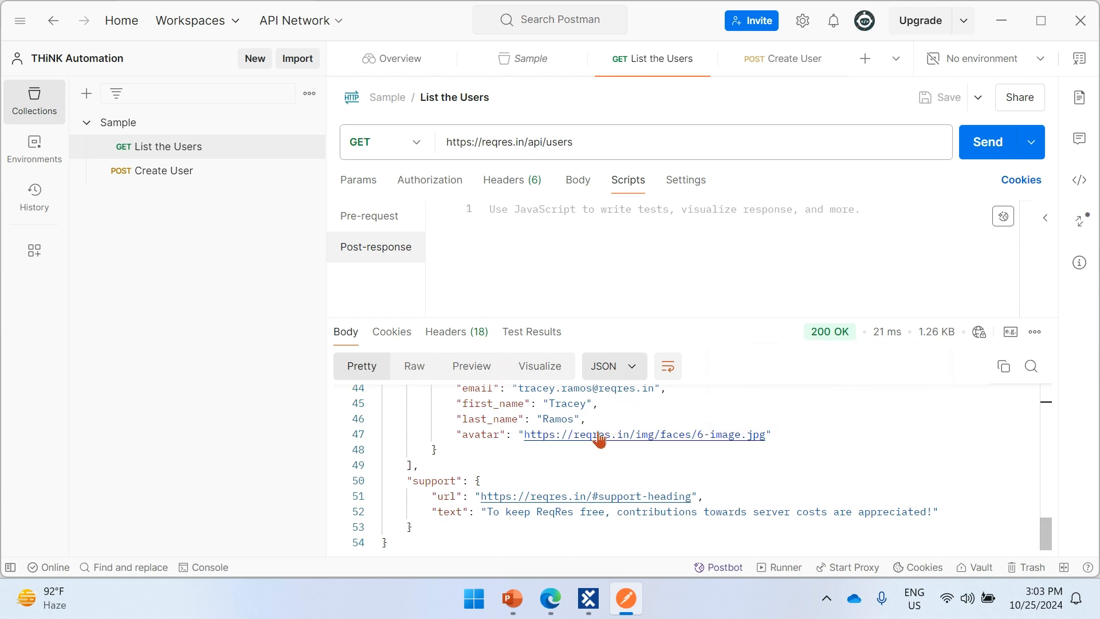
drag(602, 423, 444, 392)
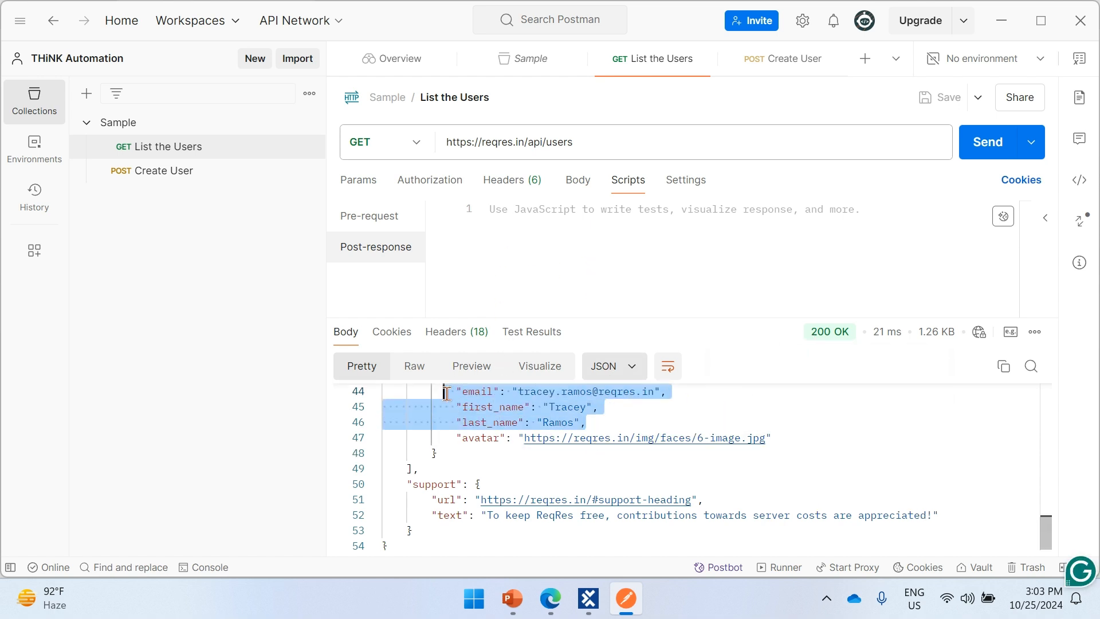
click(630, 416)
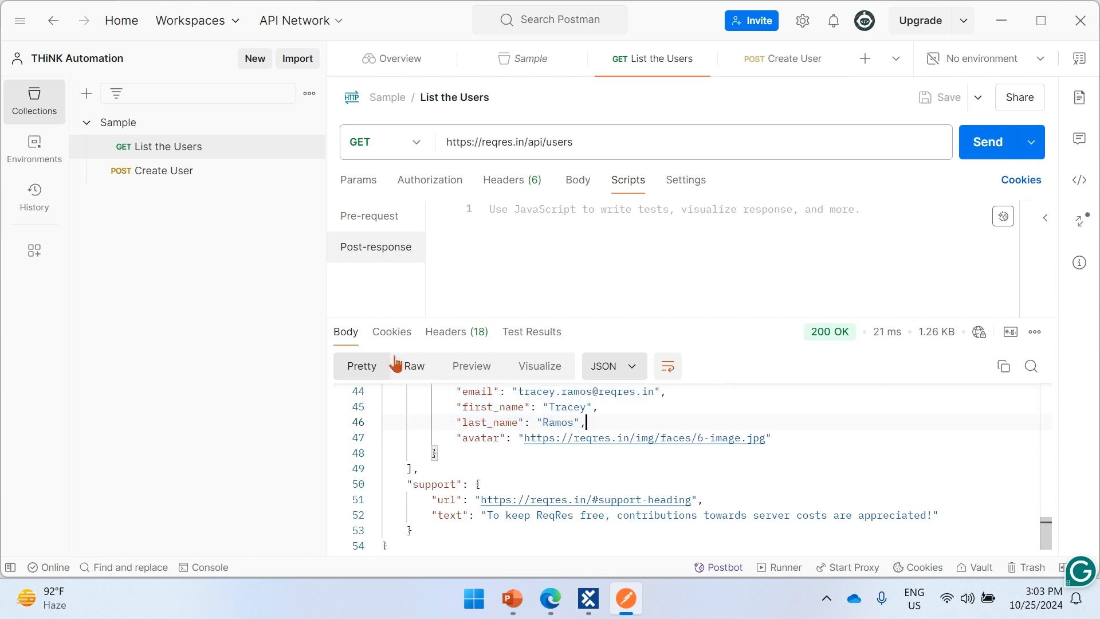
- Open the Create User request and compare its name and job JSON body with the returned response and status
click(183, 175)
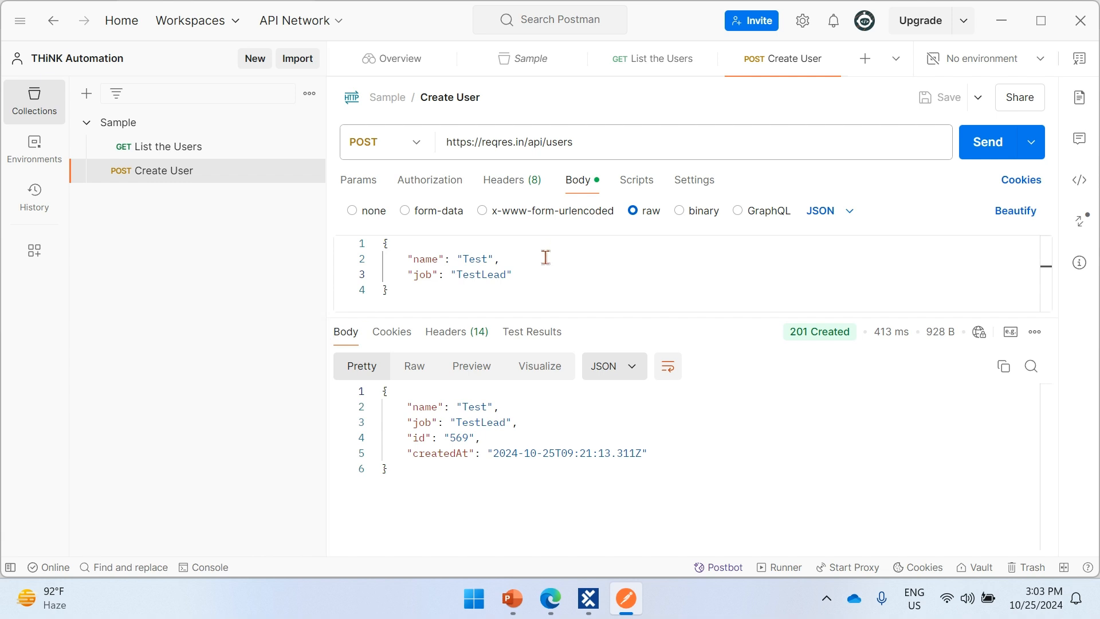
drag(528, 283, 403, 263)
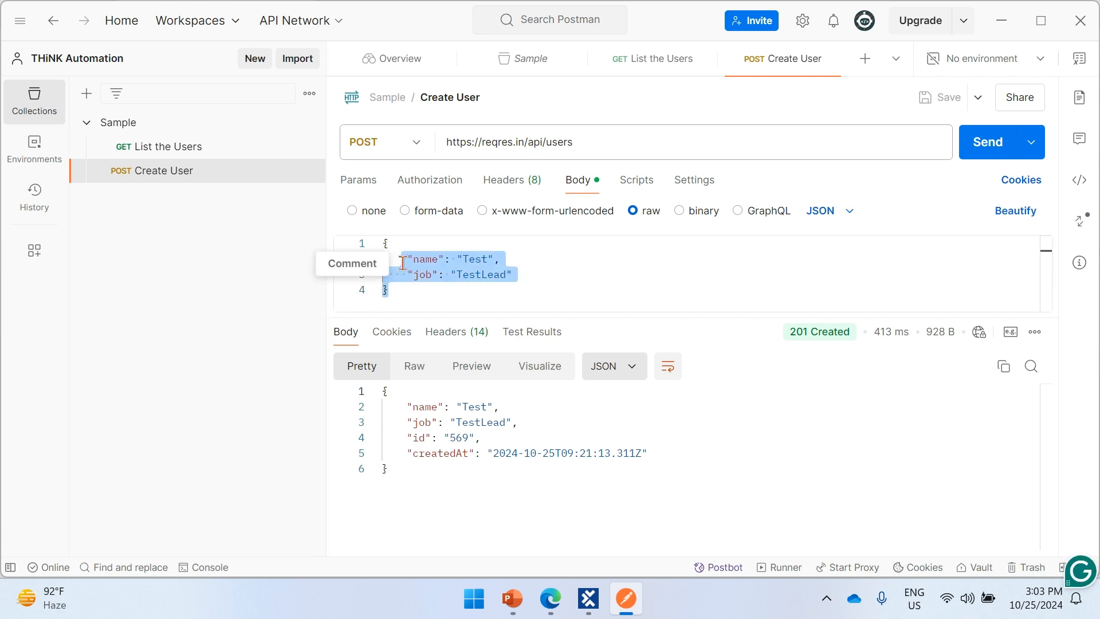
click(548, 278)
drag(421, 255, 514, 257)
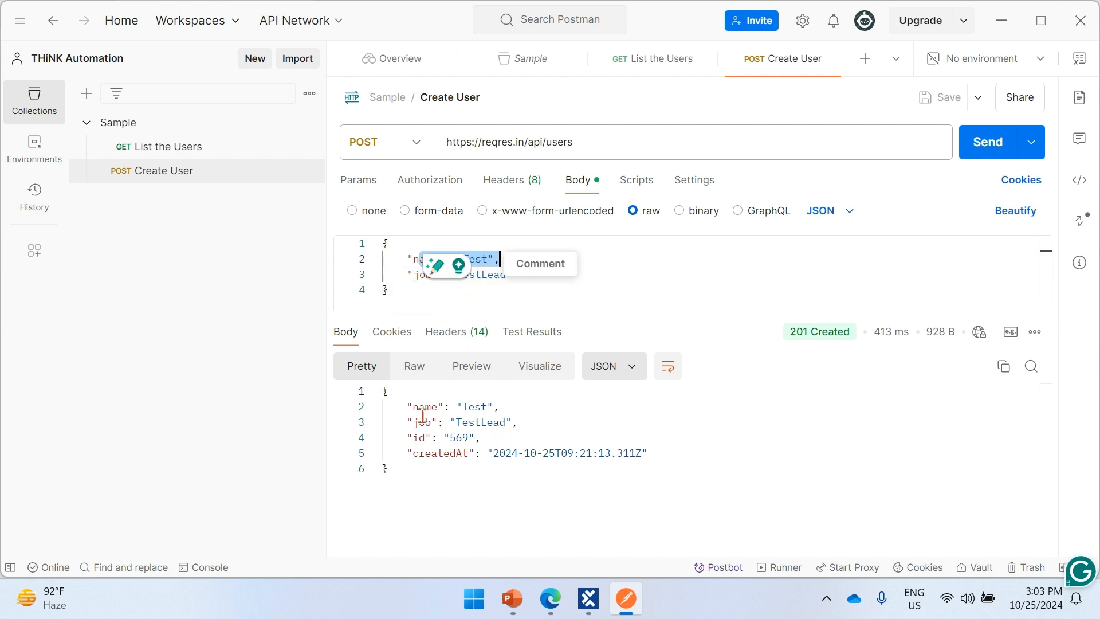
drag(413, 406, 610, 464)
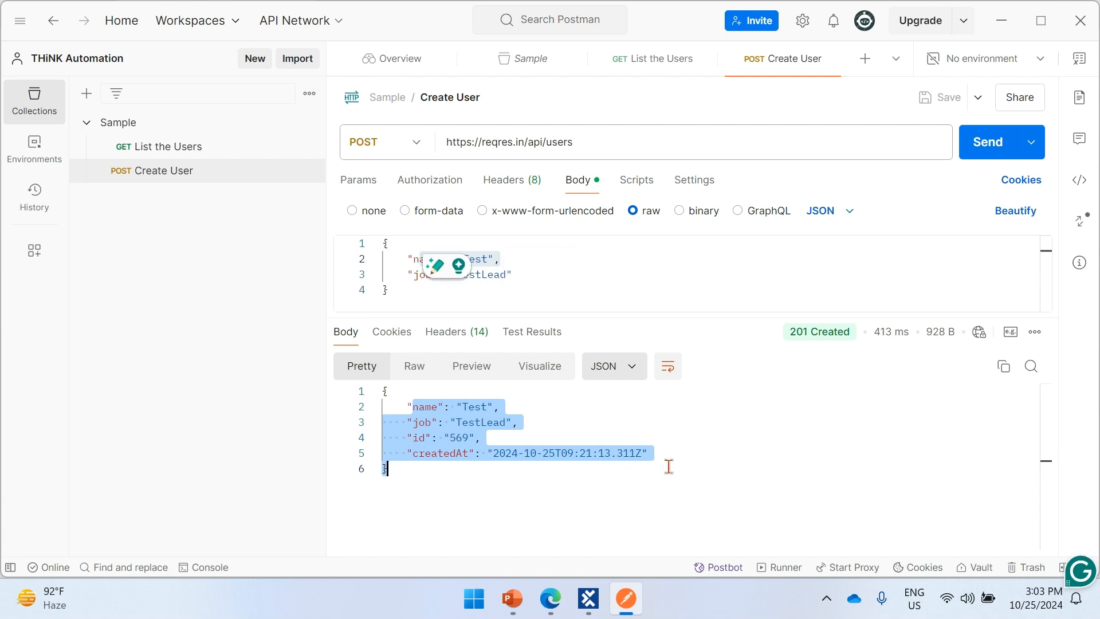
mouse_move(788, 337)
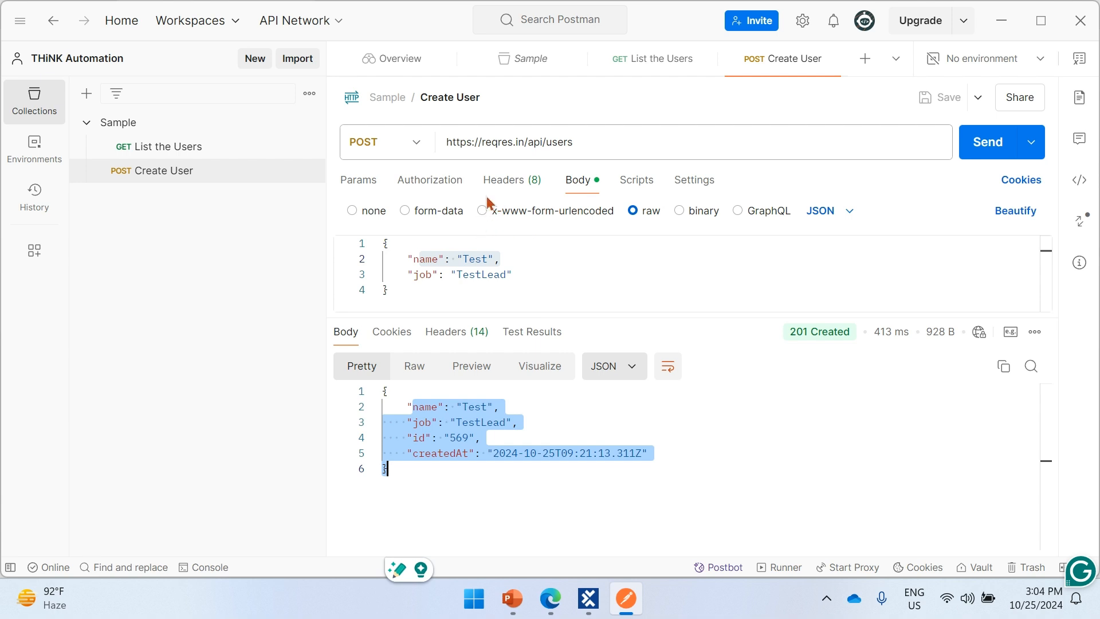
- Review the authorization types available for the Create User request, keeping Inherit auth from parent
click(431, 180)
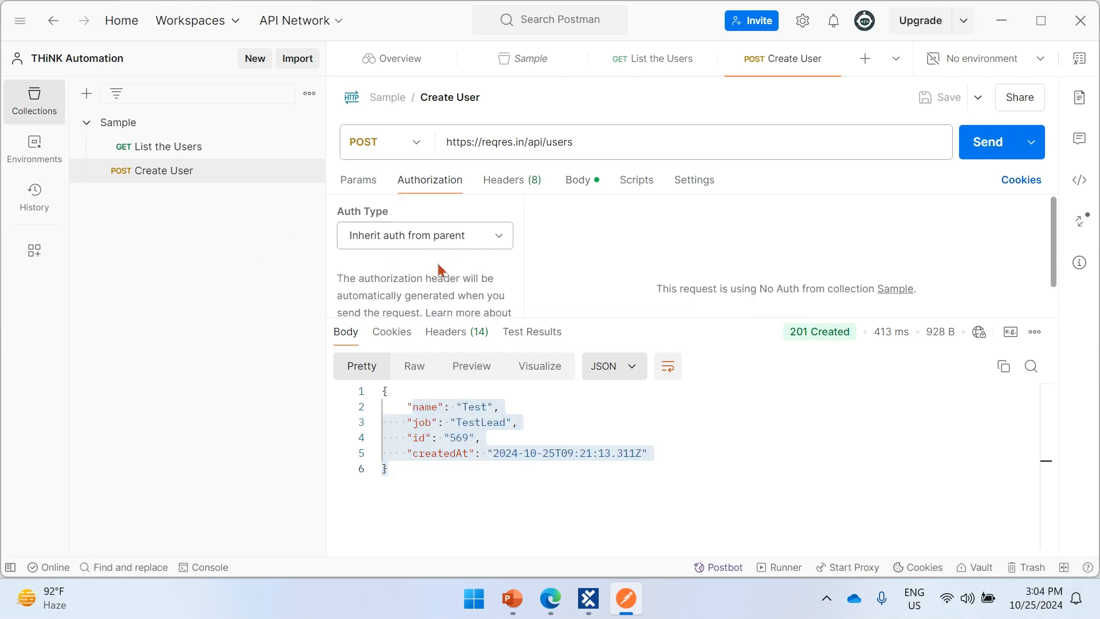
click(480, 240)
scroll(459, 172, down, 1)
scroll(461, 178, up, 1)
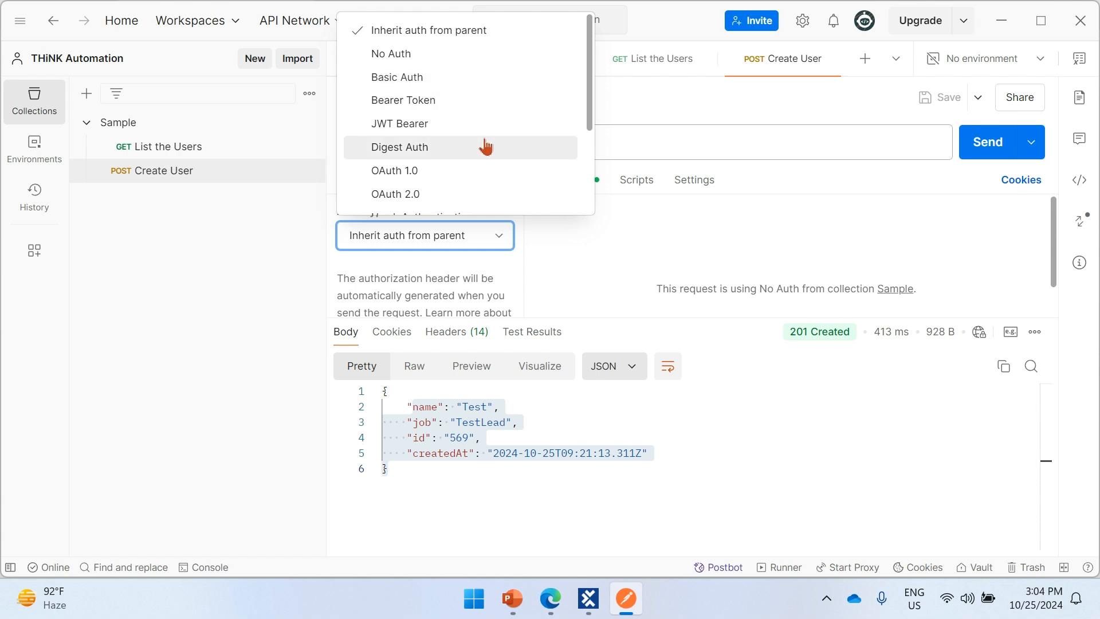
scroll(461, 149, down, 2)
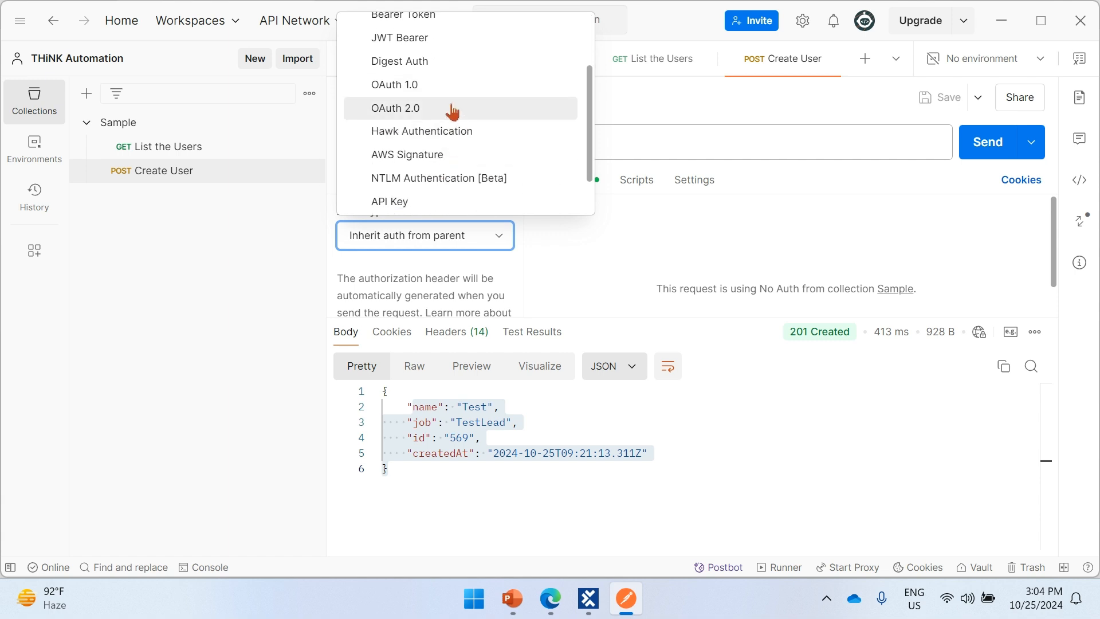
scroll(479, 160, down, 1)
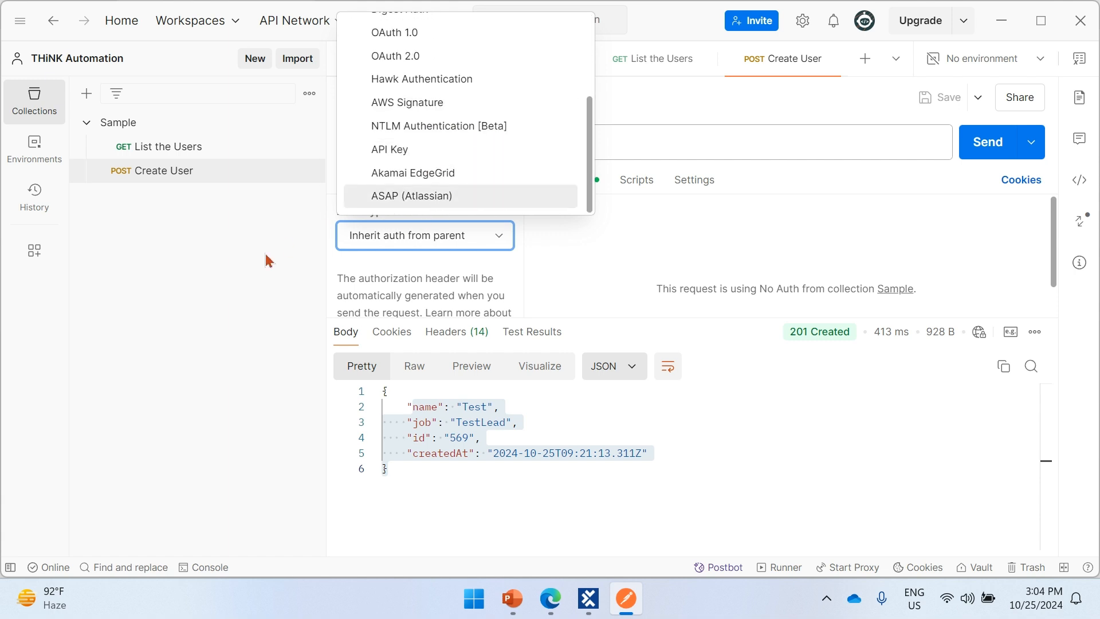
click(245, 348)
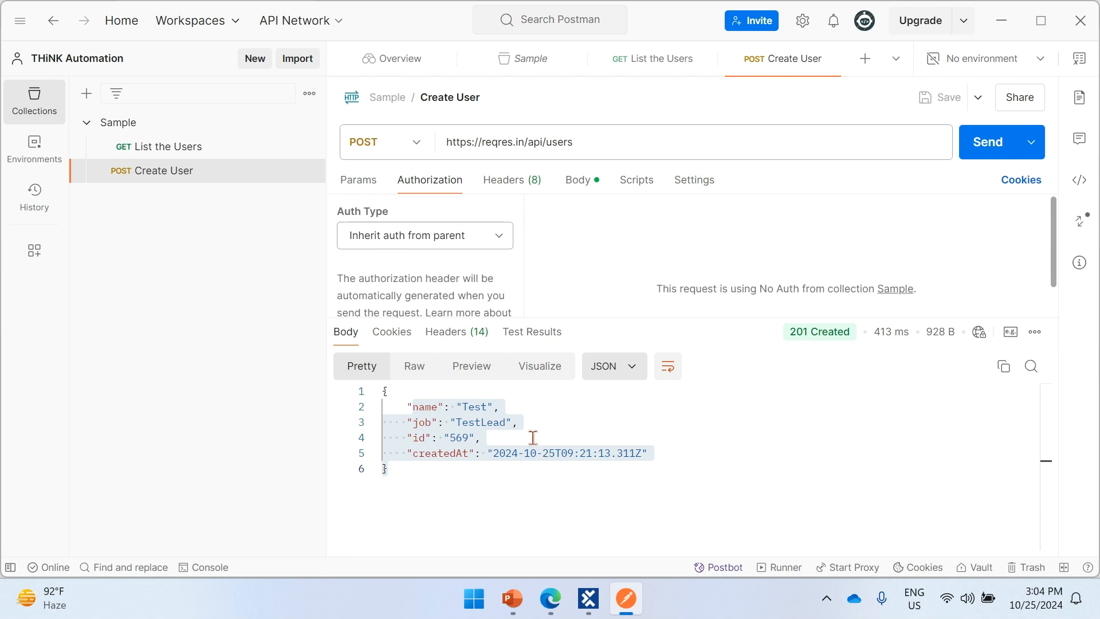
click(522, 424)
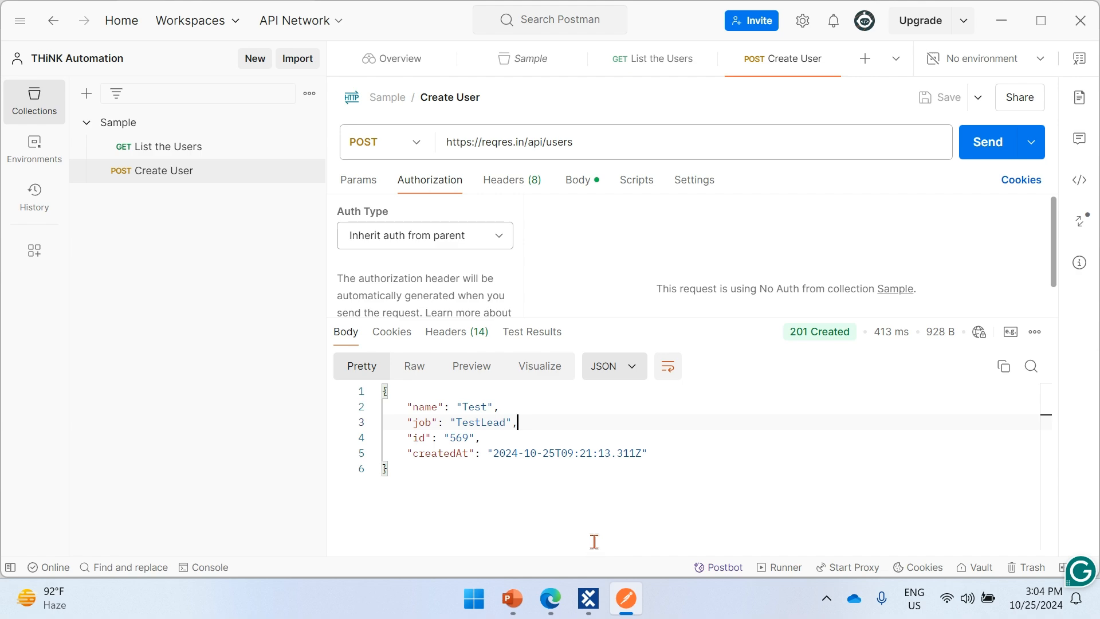
- Switch to Tosca Commander and view the contents of the project's Configurations folder
mouse_move(600, 599)
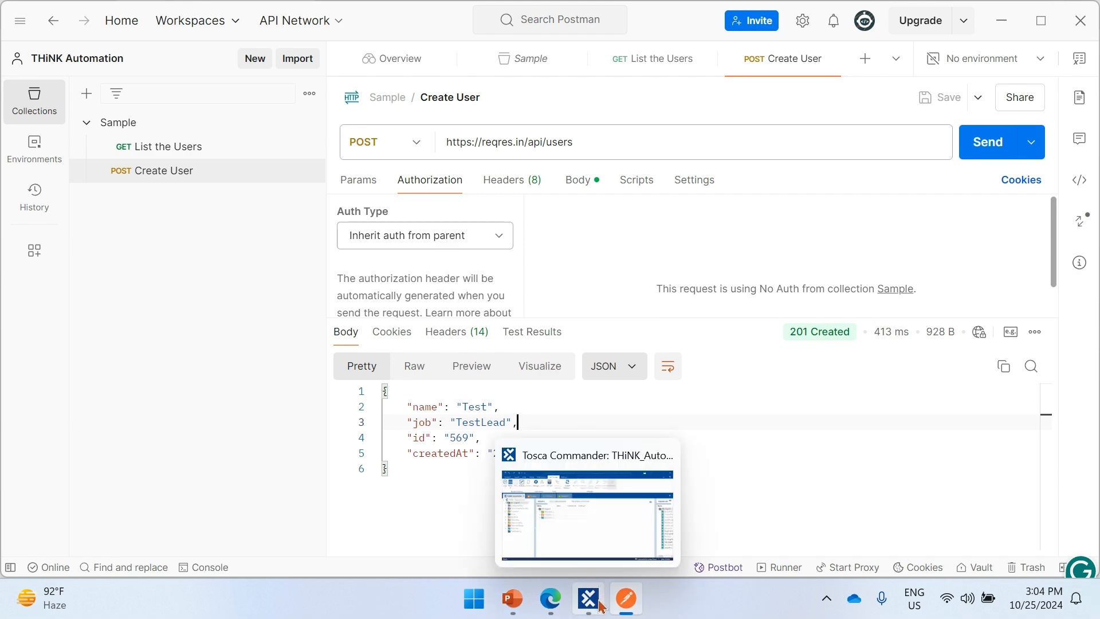
click(593, 604)
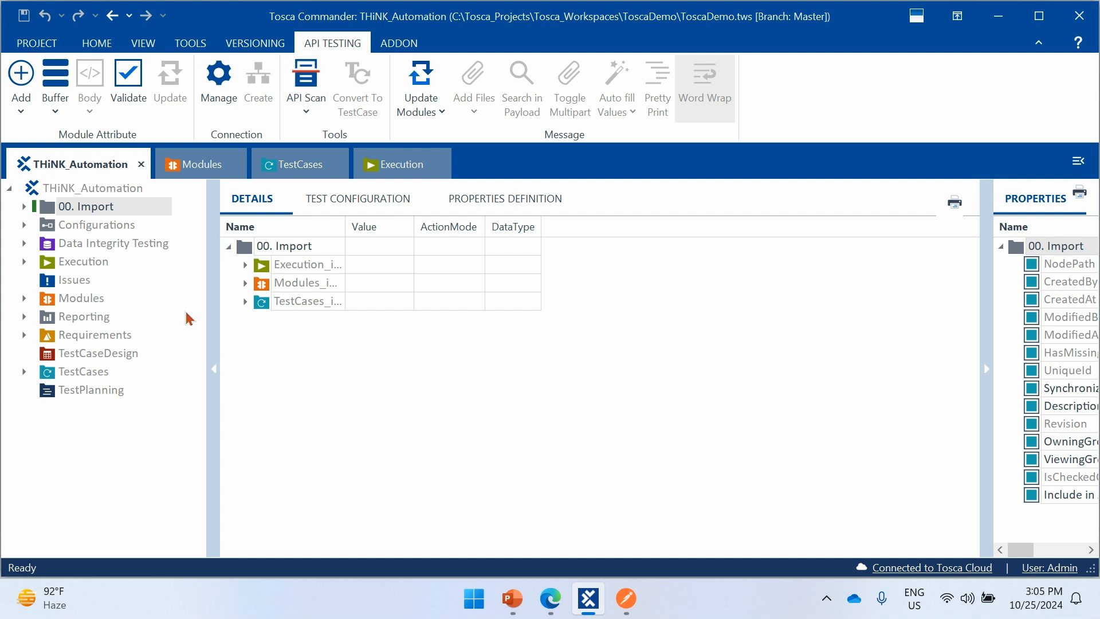
click(50, 231)
click(48, 214)
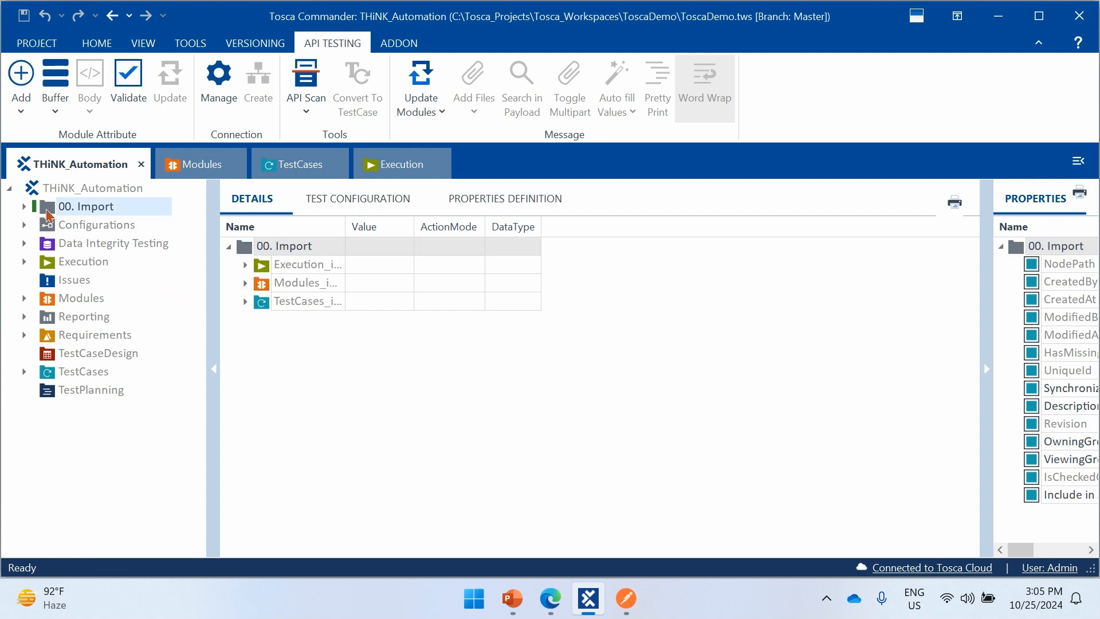
click(99, 192)
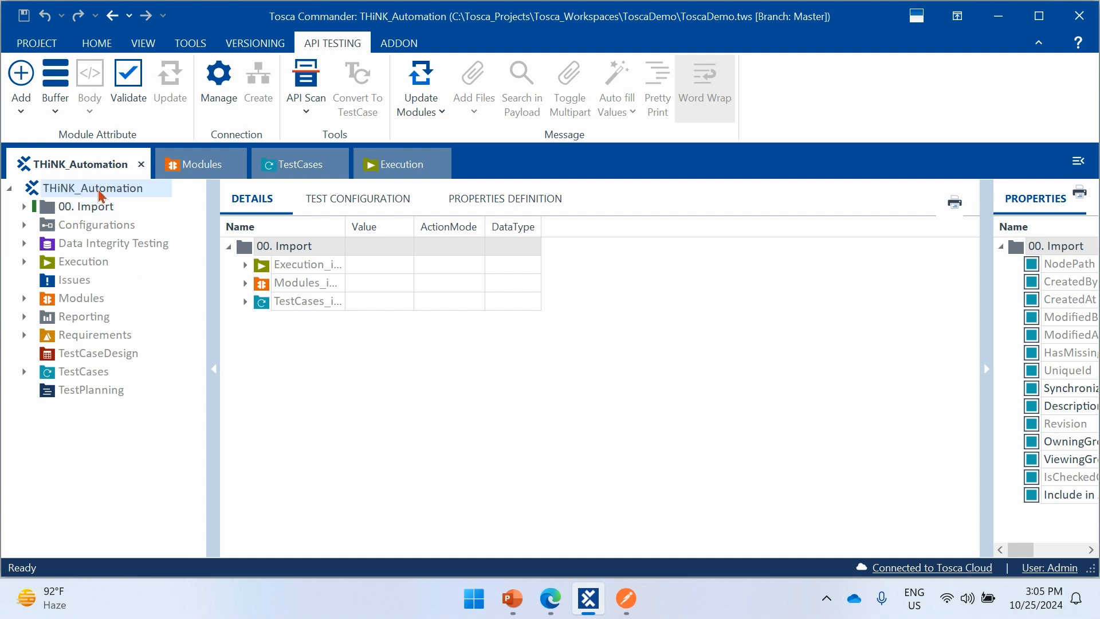
click(52, 230)
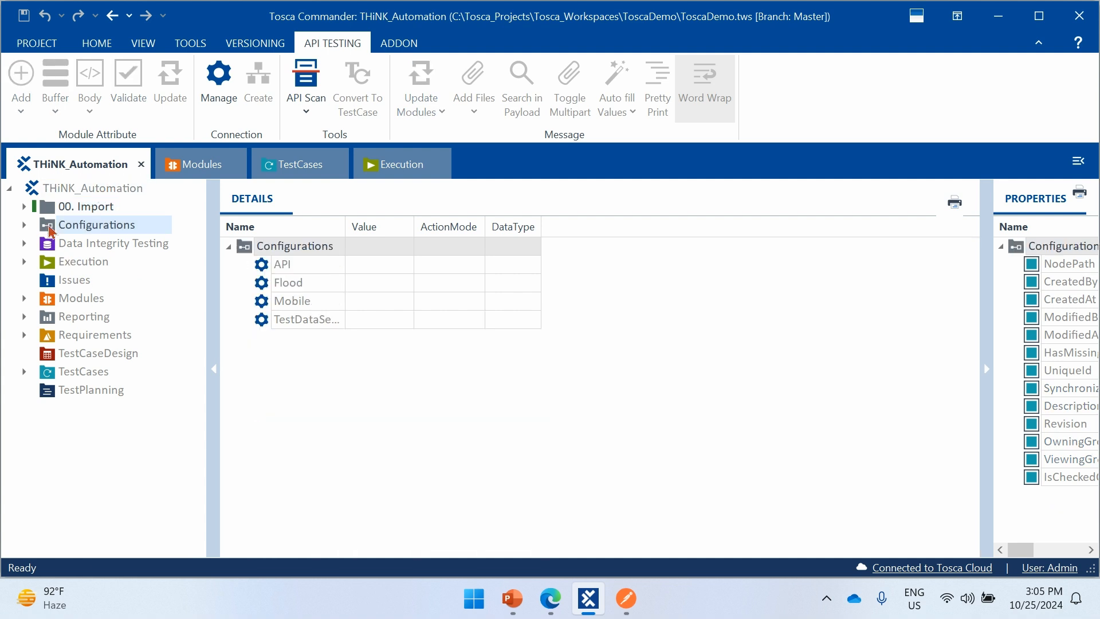
- Select the 00. Import folder, look through its execution, modules and test cases subfolders, and collapse it again
click(50, 212)
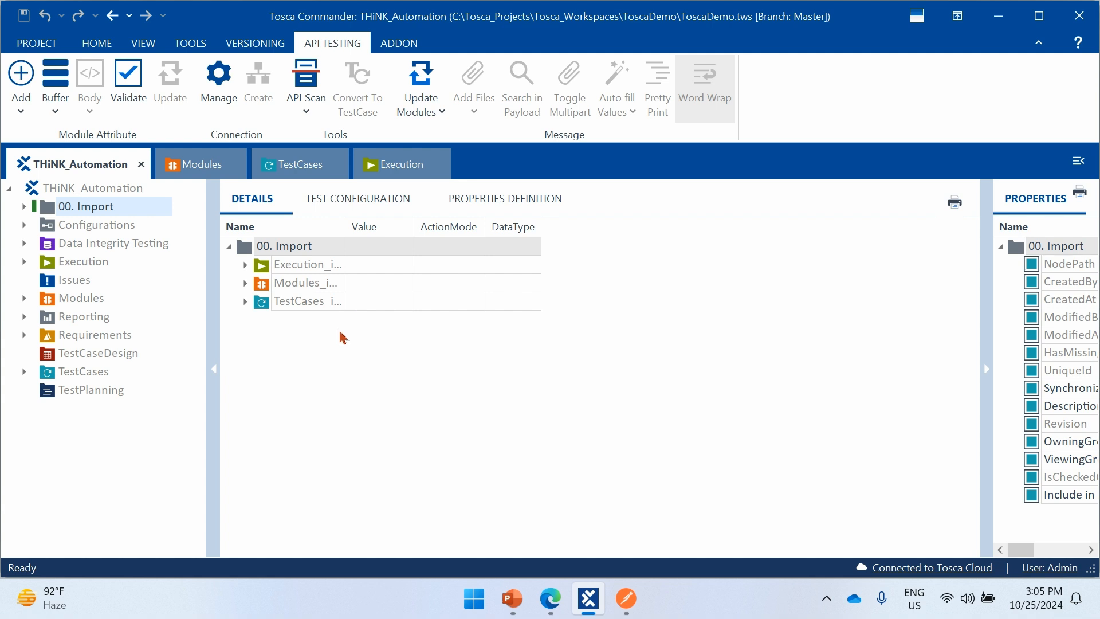
click(24, 207)
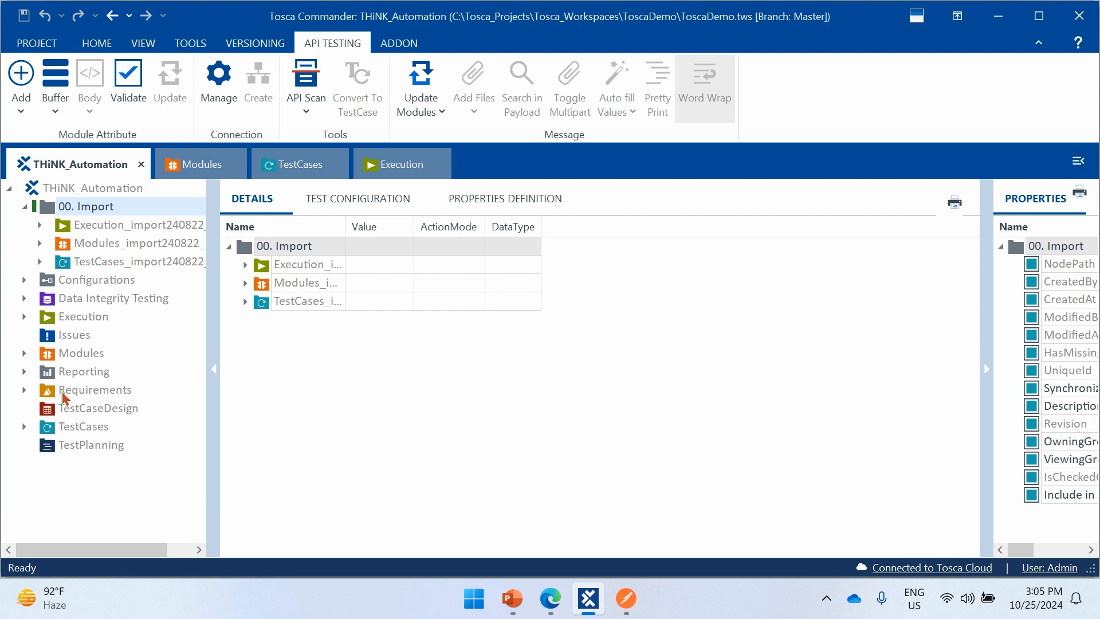
click(24, 354)
click(24, 354)
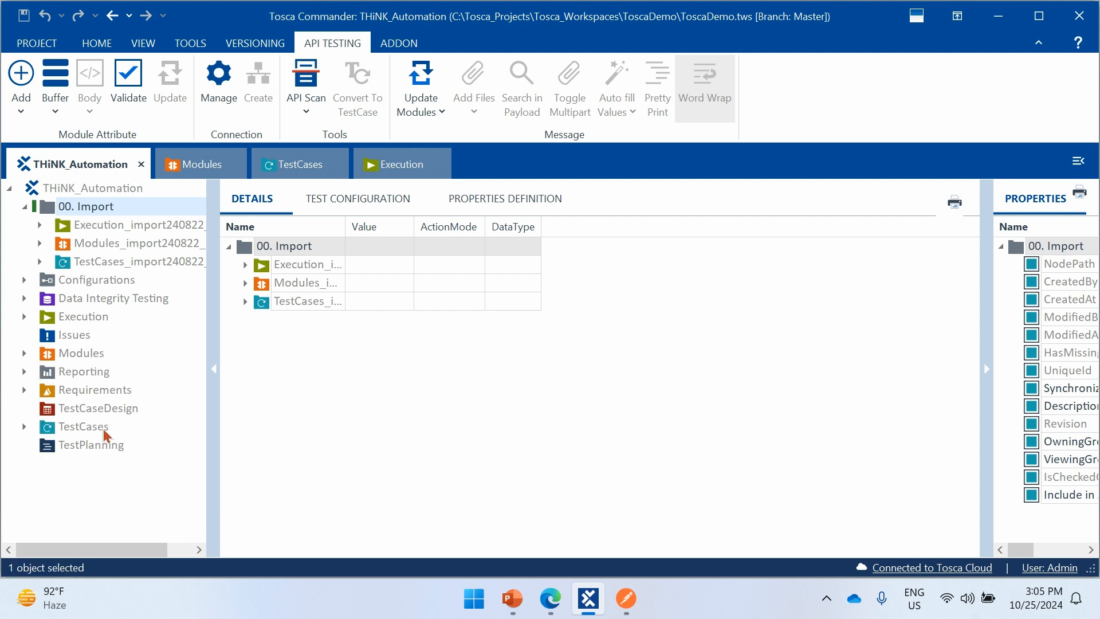
click(25, 207)
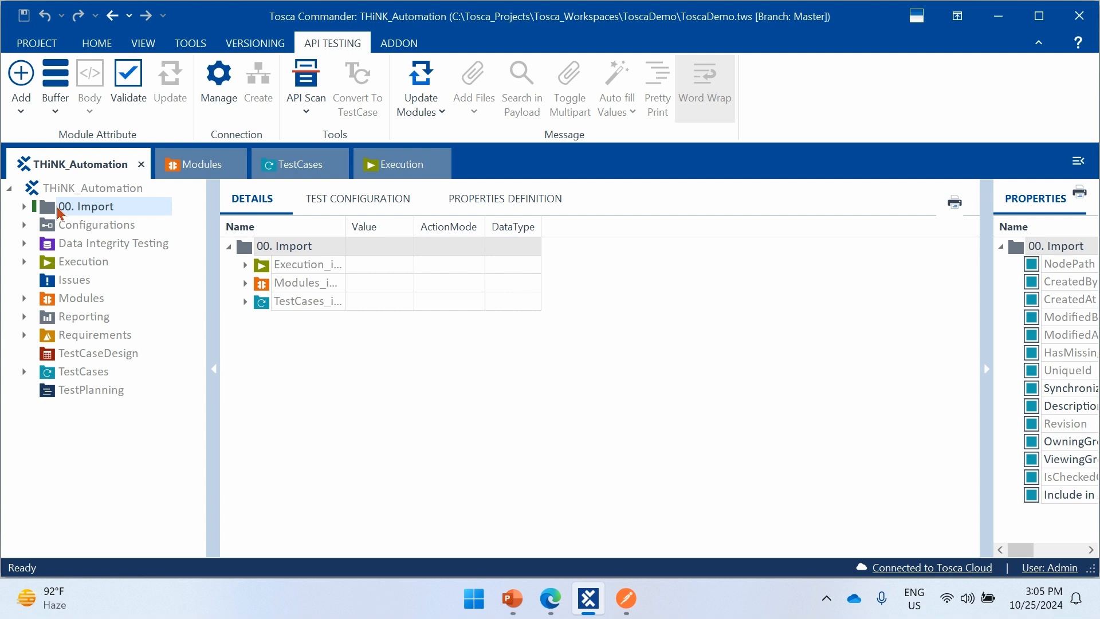
- Launch API Scan with a new project, move its window higher, and dismiss the Grammarly popup over the message fields
click(306, 88)
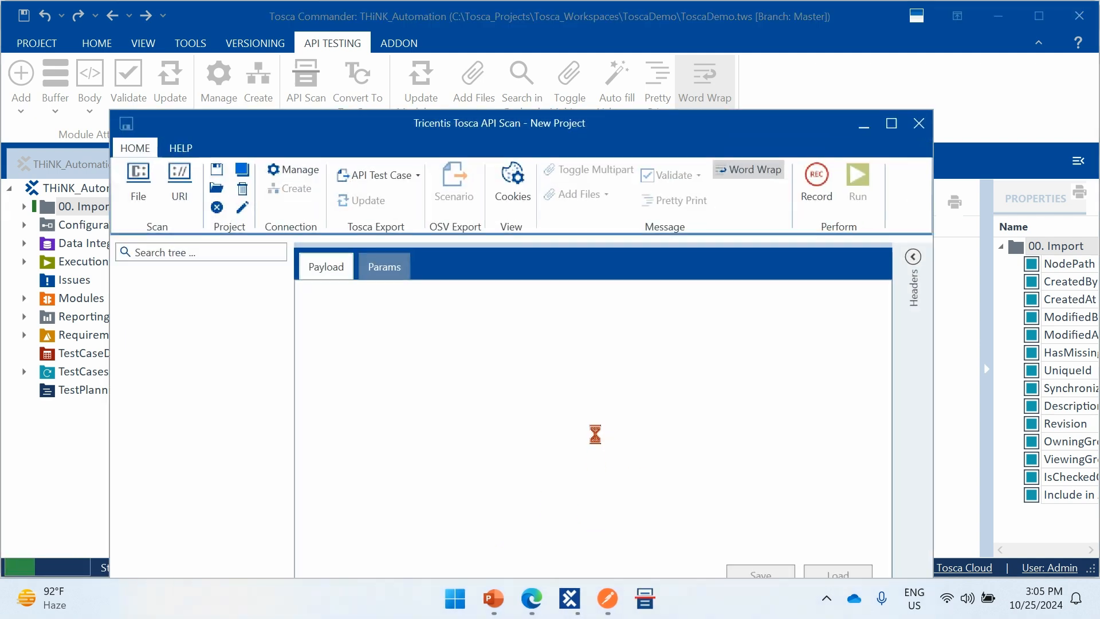
drag(553, 139, 570, 104)
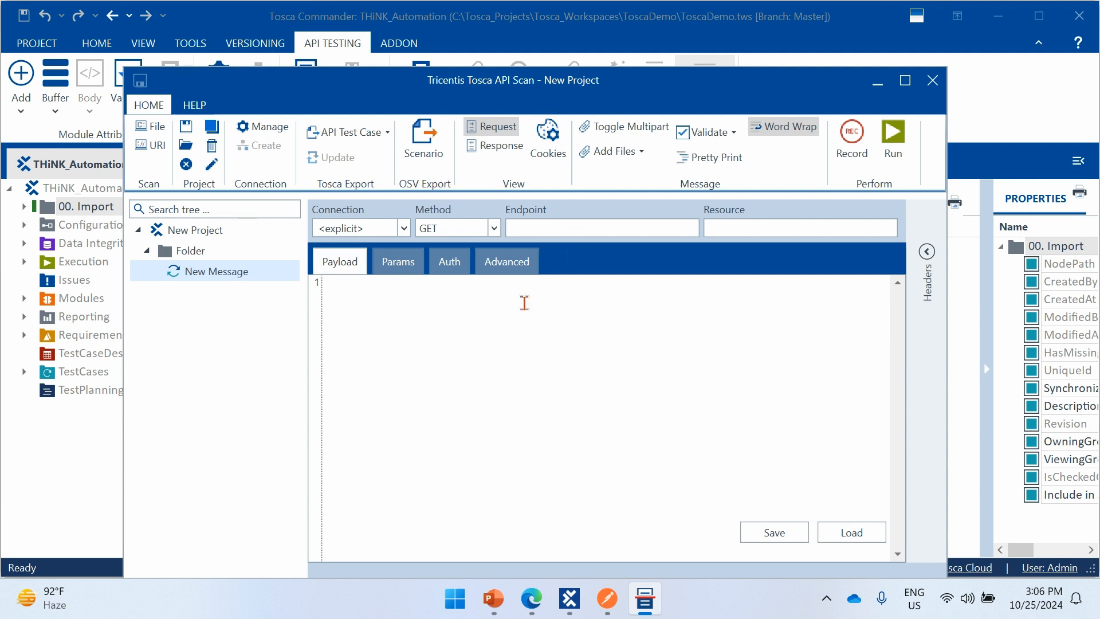
click(369, 314)
click(727, 238)
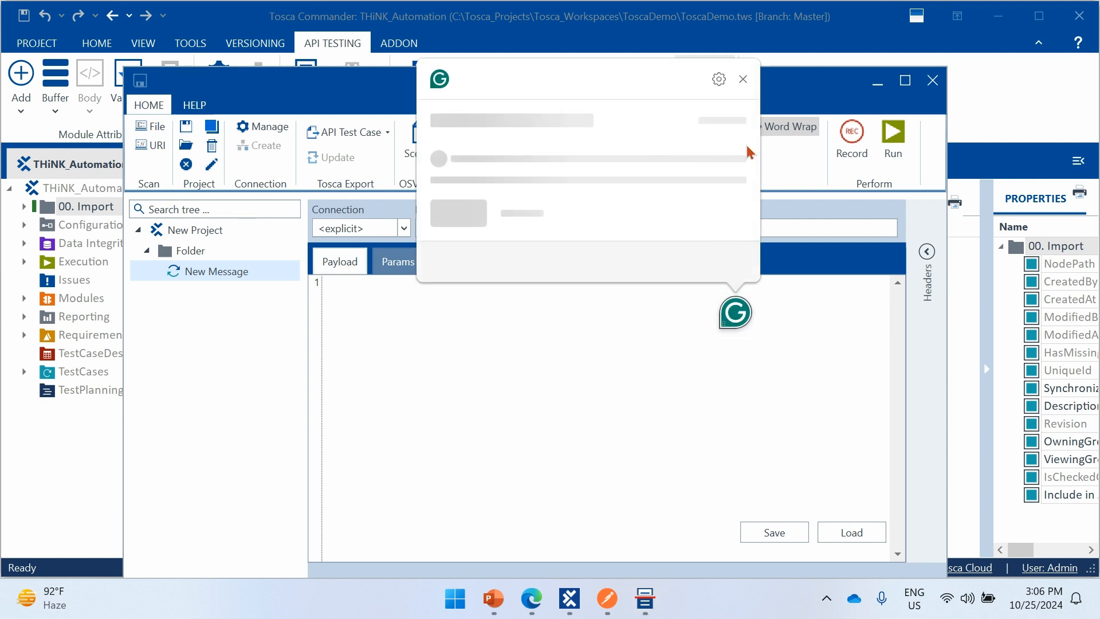
click(745, 81)
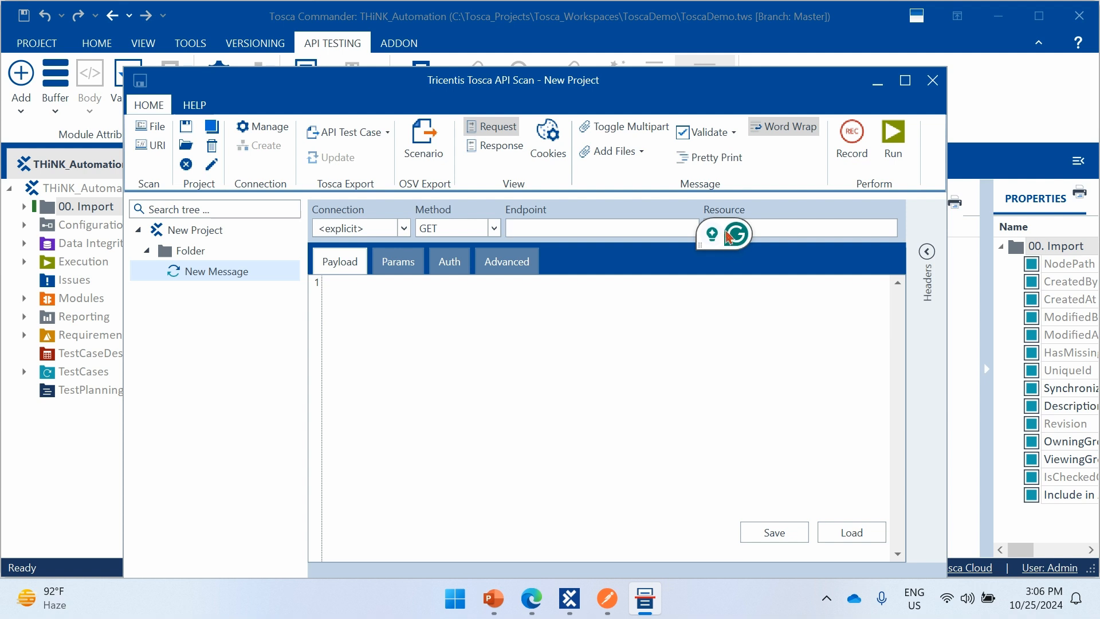
drag(736, 233, 1043, 583)
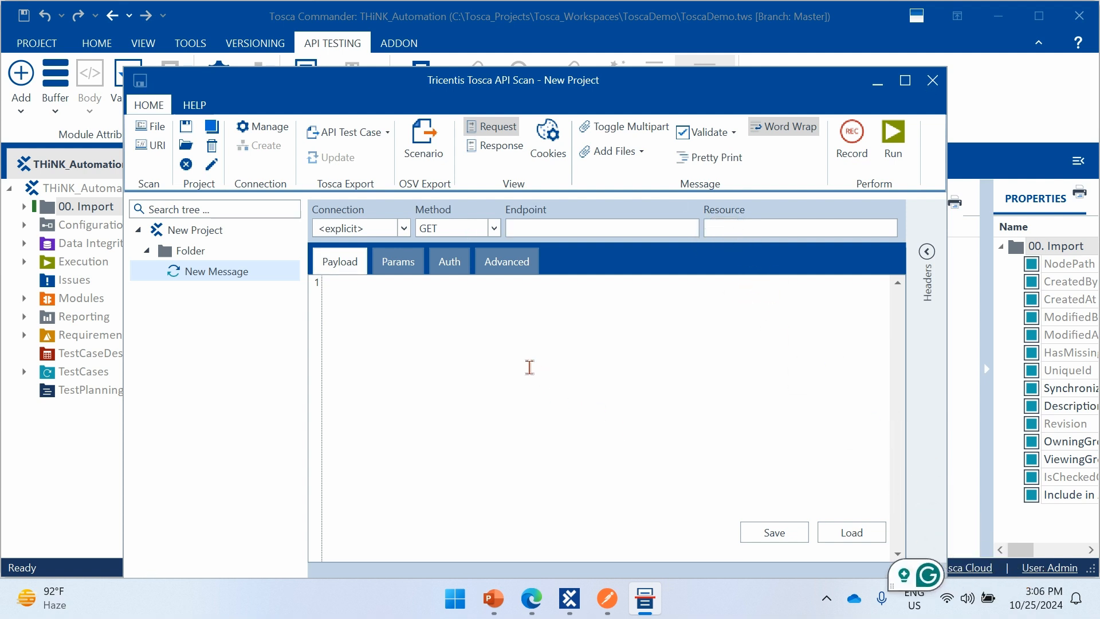
click(611, 600)
click(151, 147)
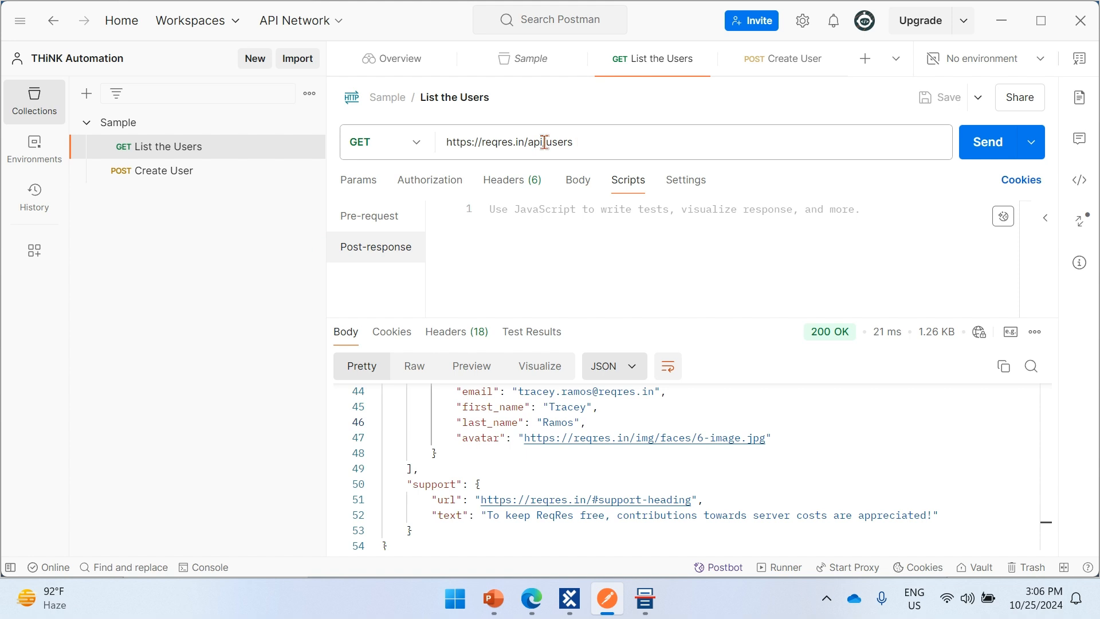
drag(573, 142, 423, 142)
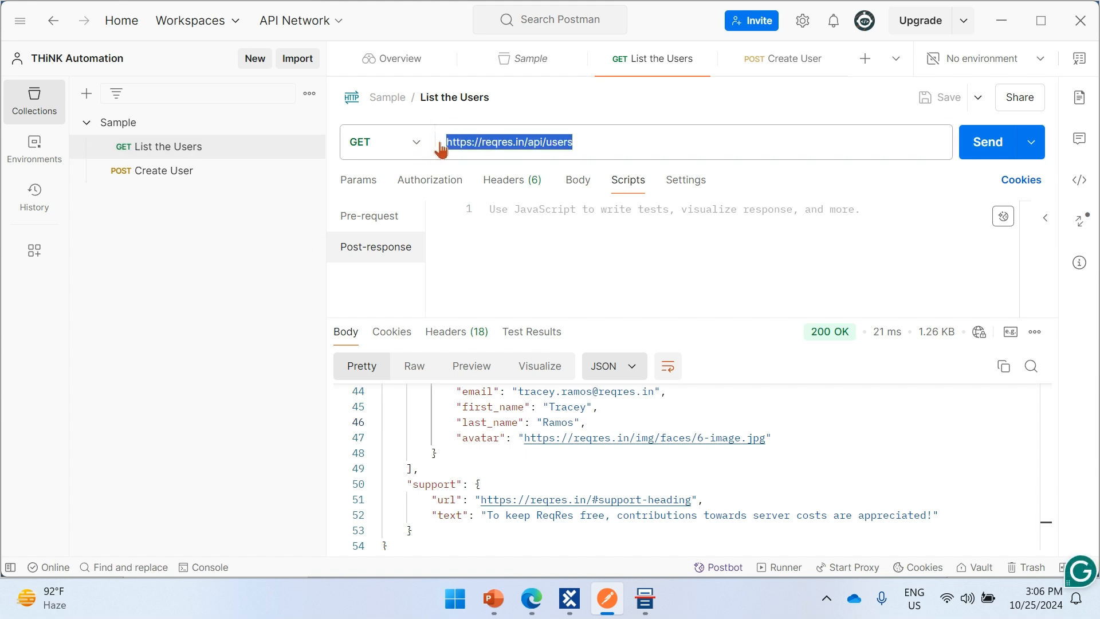
click(484, 143)
drag(527, 142, 421, 143)
key(ctrl+c)
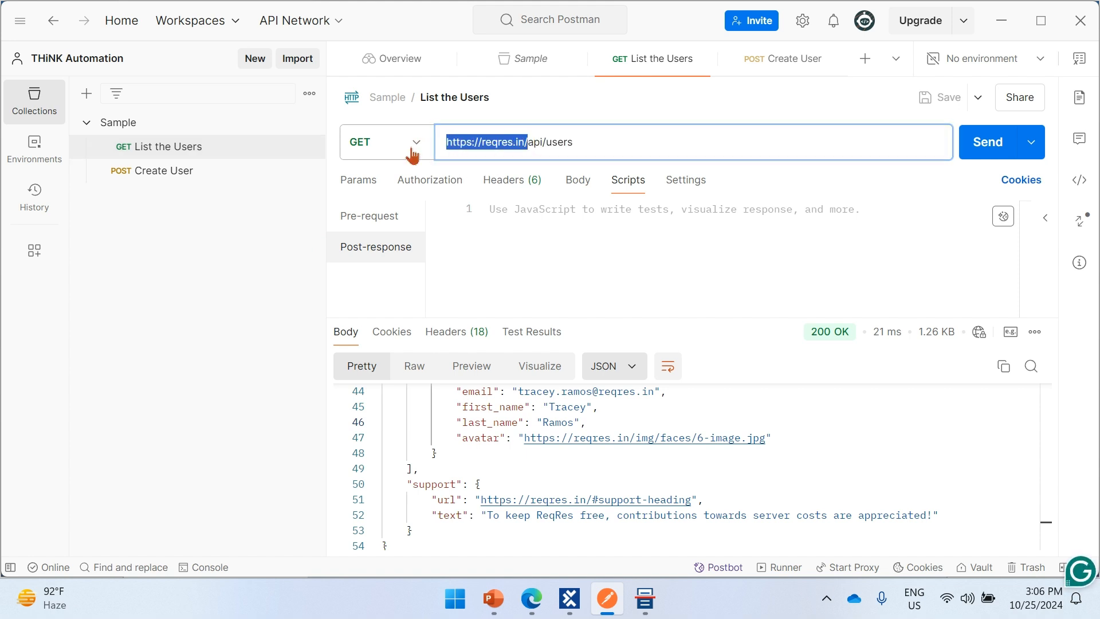
key(alt+Tab)
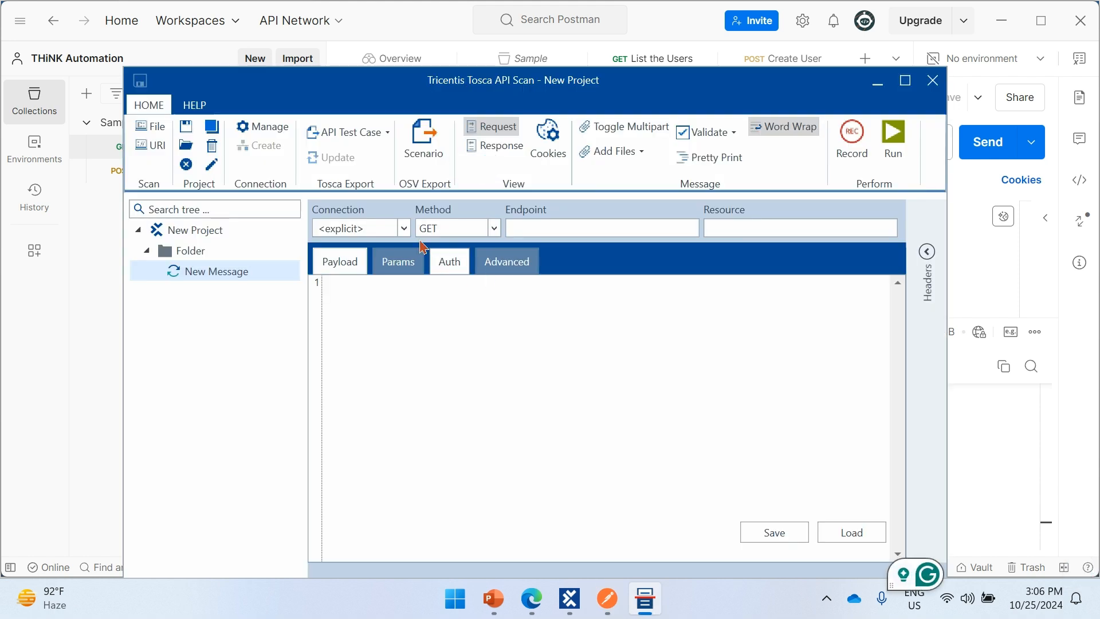
key(ctrl+v)
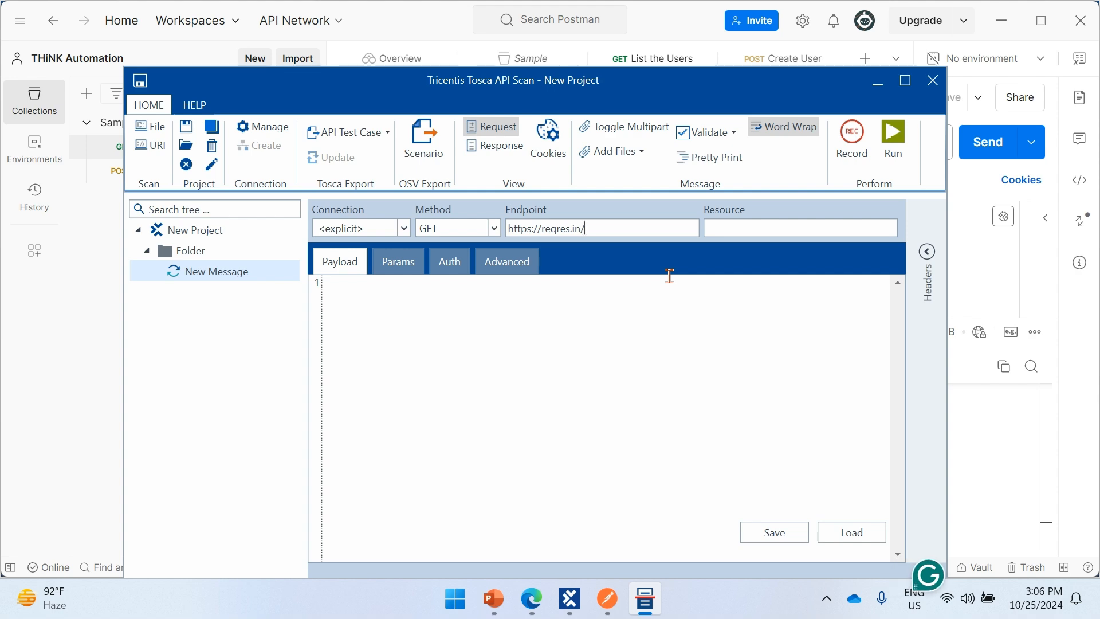
key(alt+Tab)
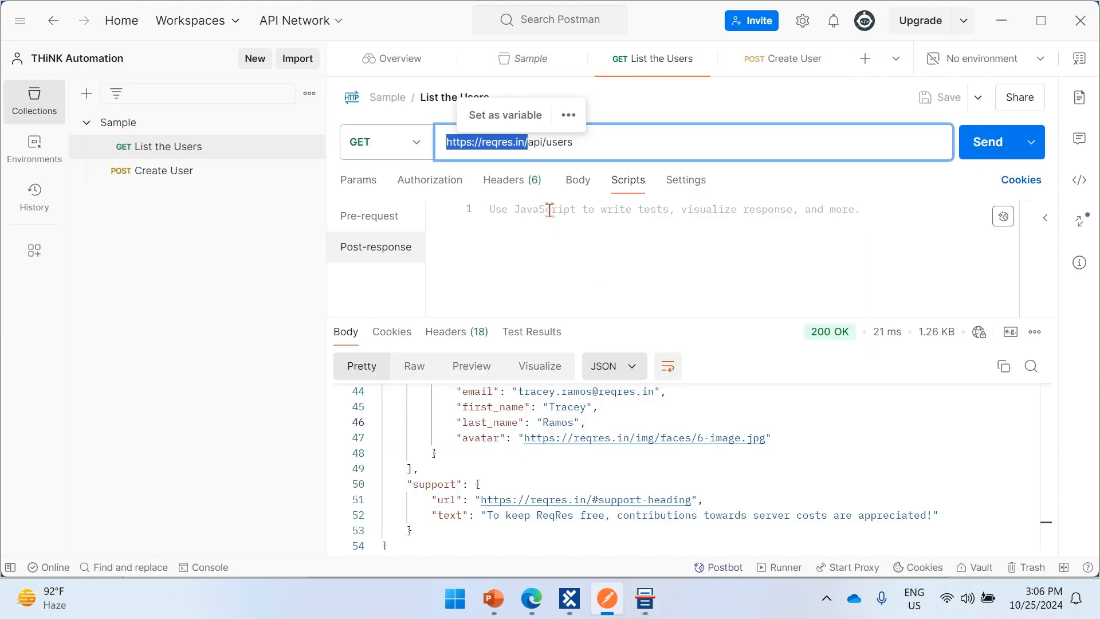
drag(602, 142, 523, 143)
key(ctrl+c)
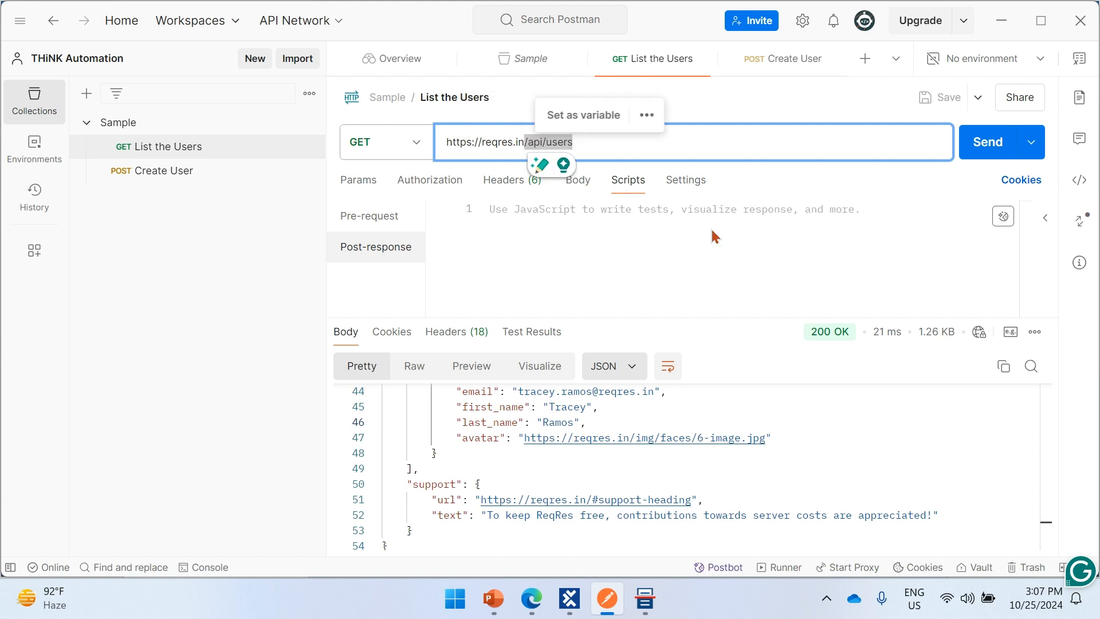
key(alt+Tab)
key(ctrl+v)
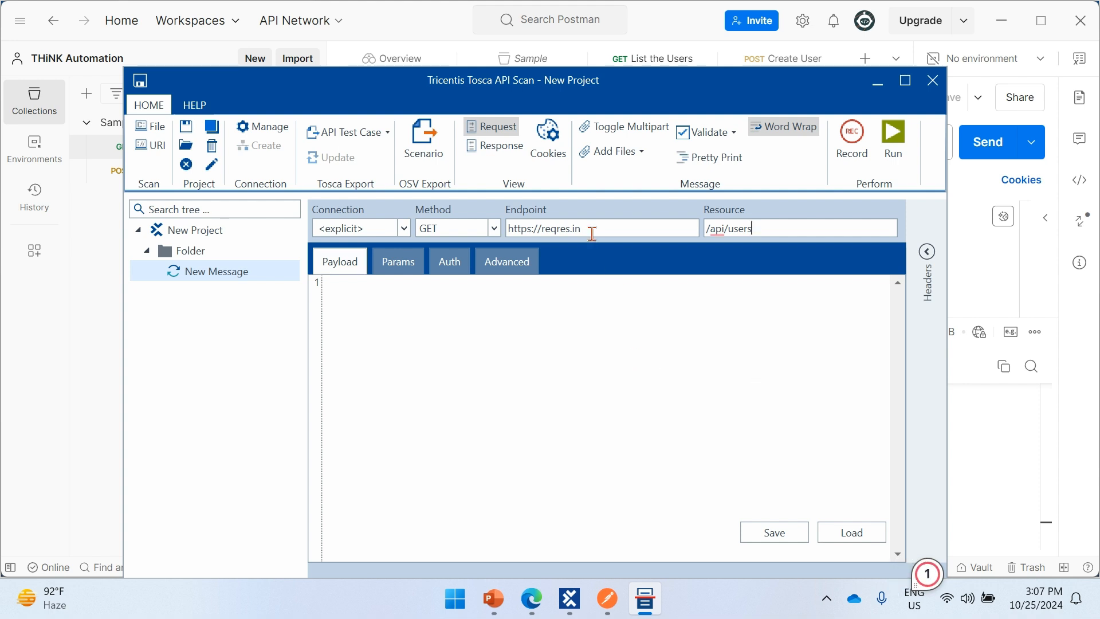
drag(582, 229, 492, 239)
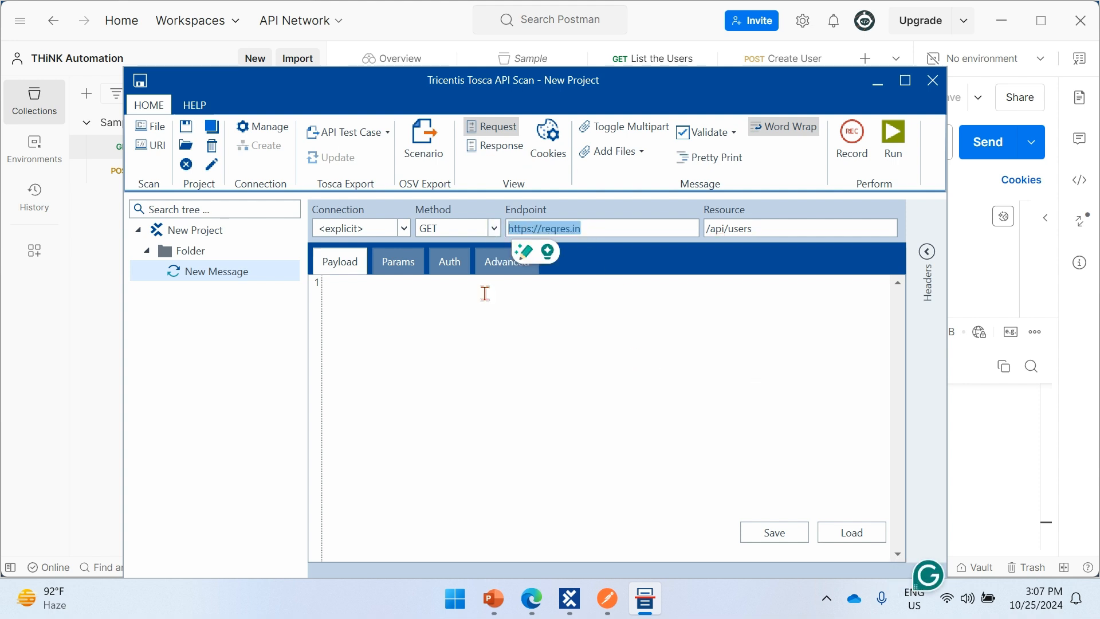
click(490, 340)
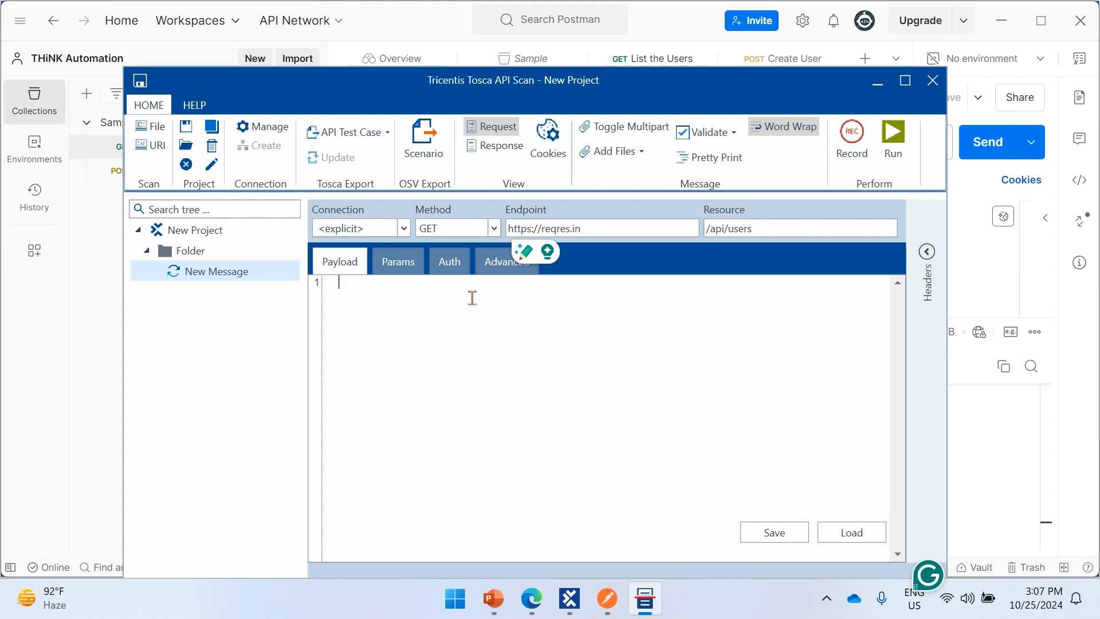
- Look through the new message's parameters, authentication setting and headers table
click(397, 263)
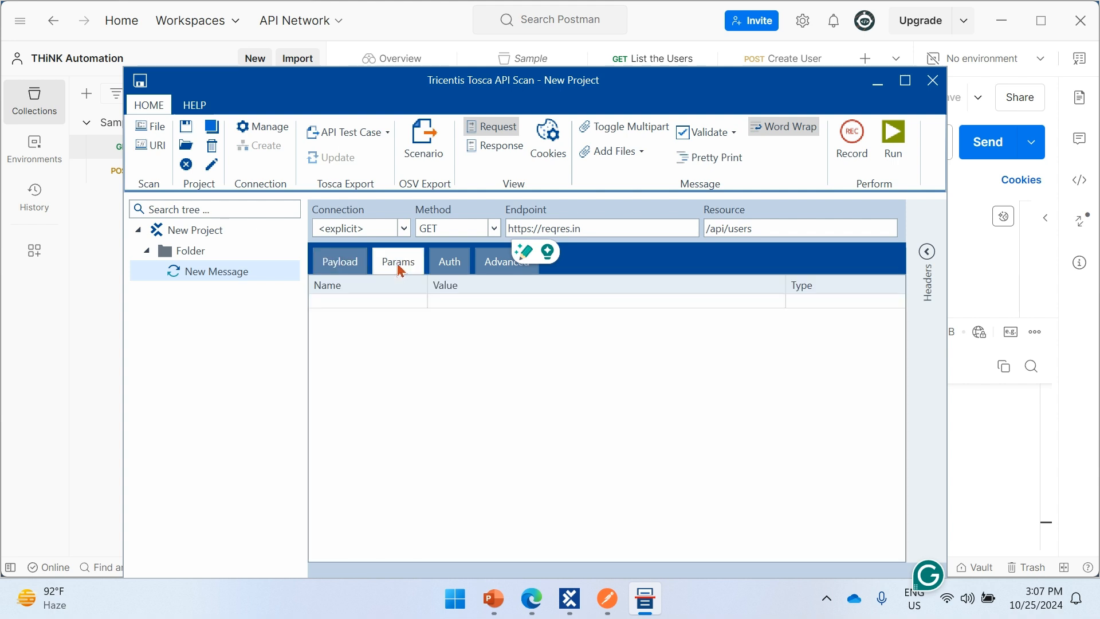
click(447, 264)
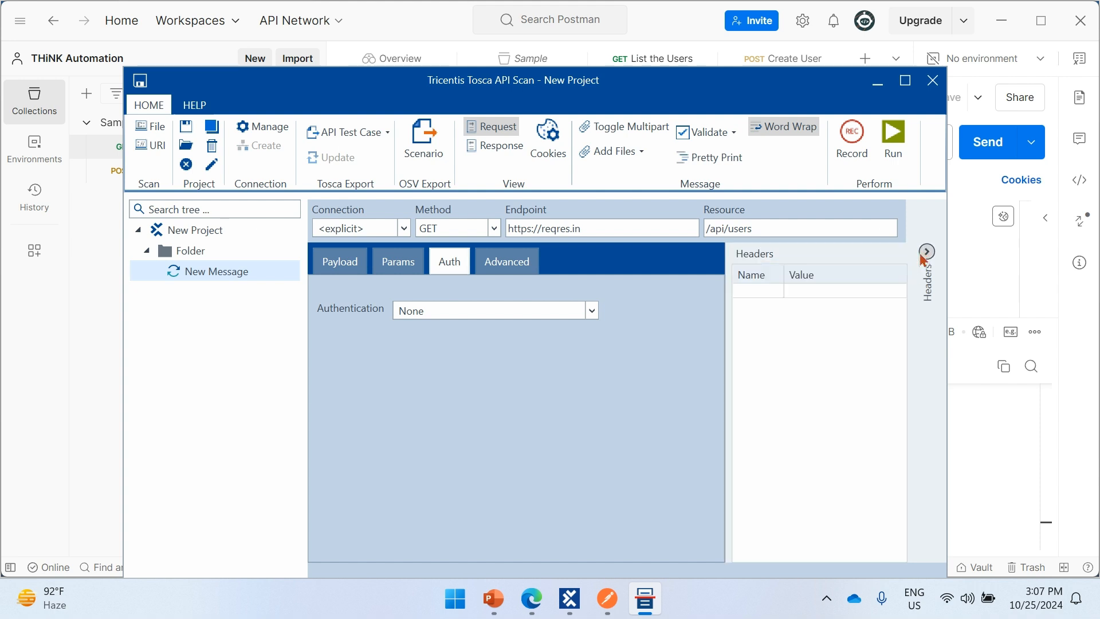
click(411, 261)
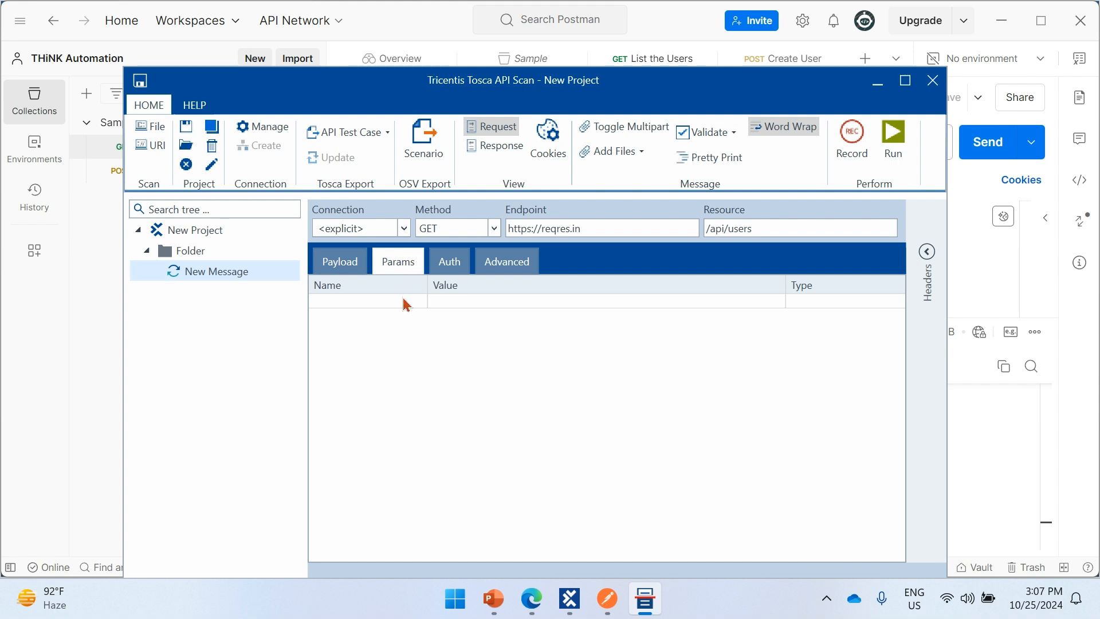
- Compare the message's parameter table with Postman's query parameters for List the Users, and review the available parameter types
click(989, 438)
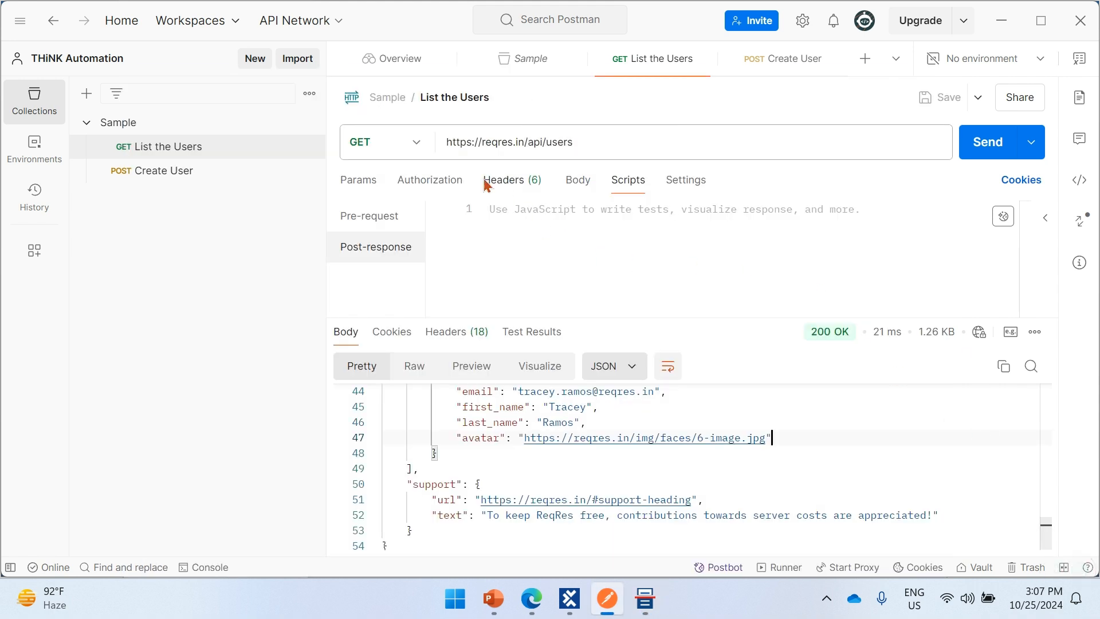
click(360, 183)
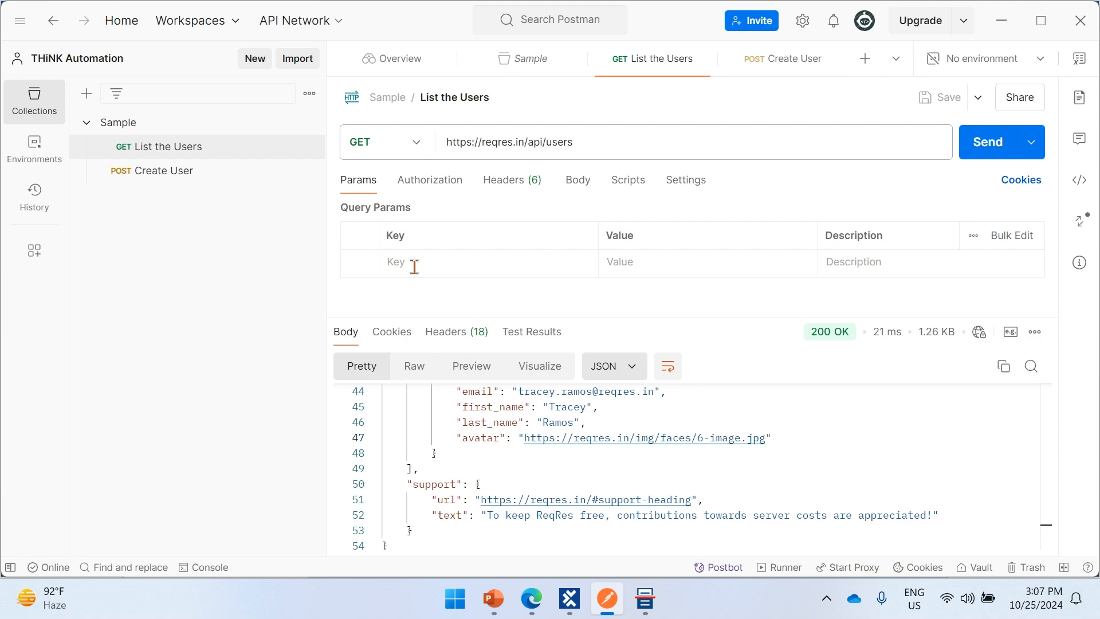
key(alt+Tab)
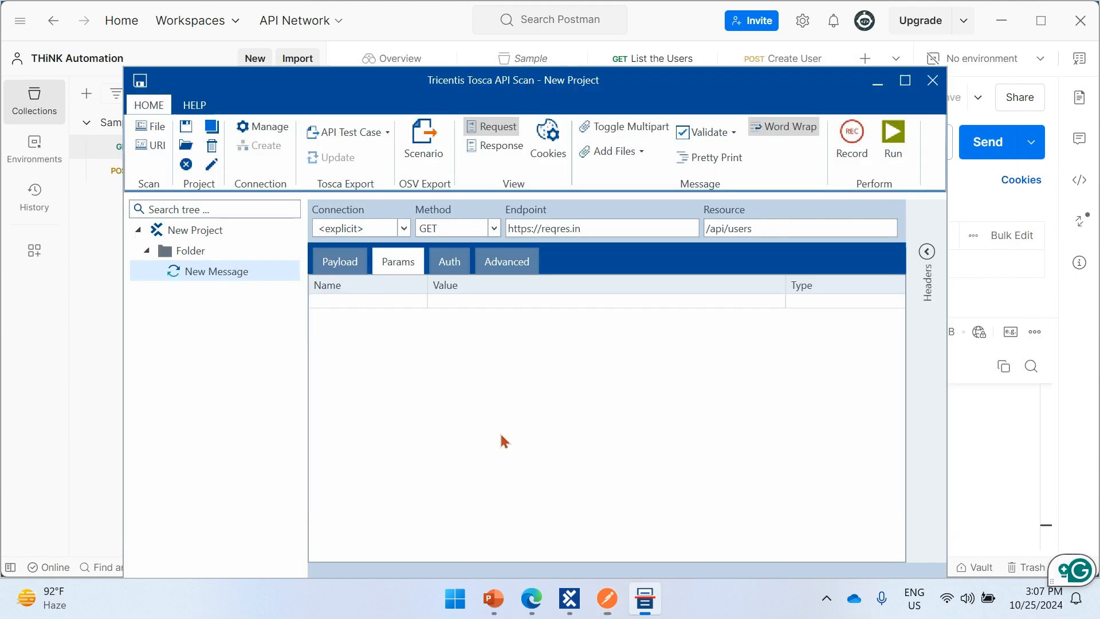
click(820, 309)
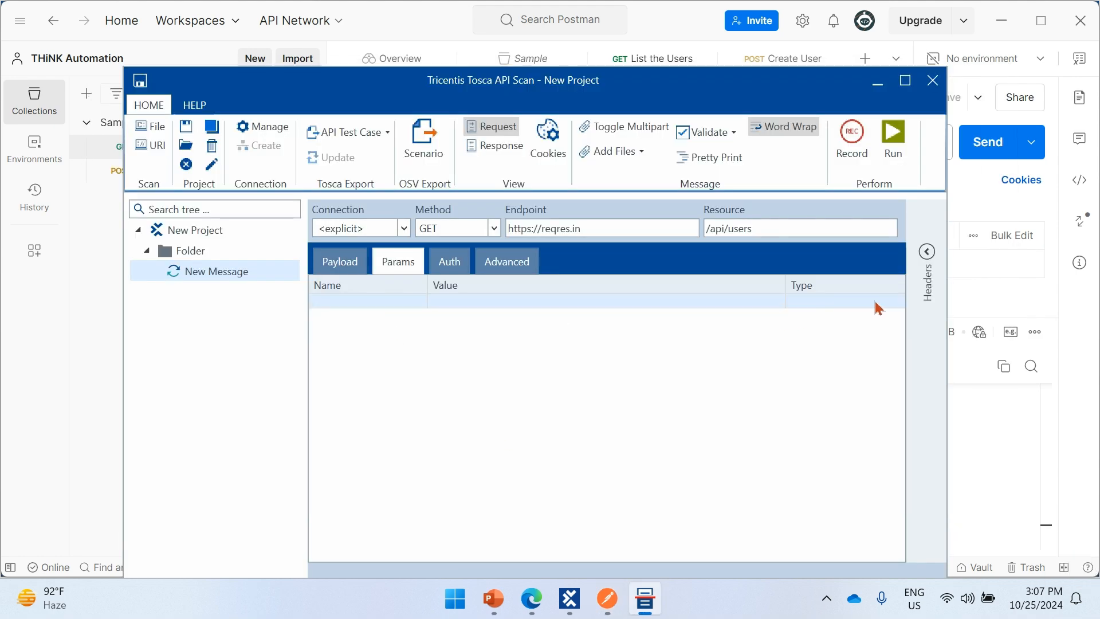
click(899, 307)
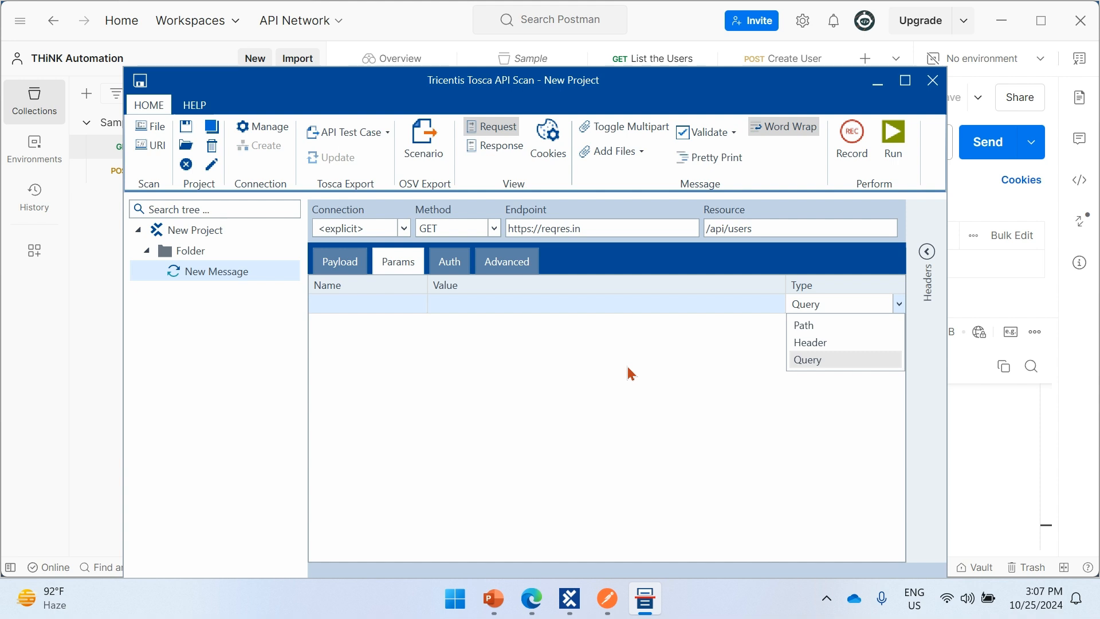
click(602, 372)
- Review the message's authentication types, keeping None, and examine its headers table
click(454, 267)
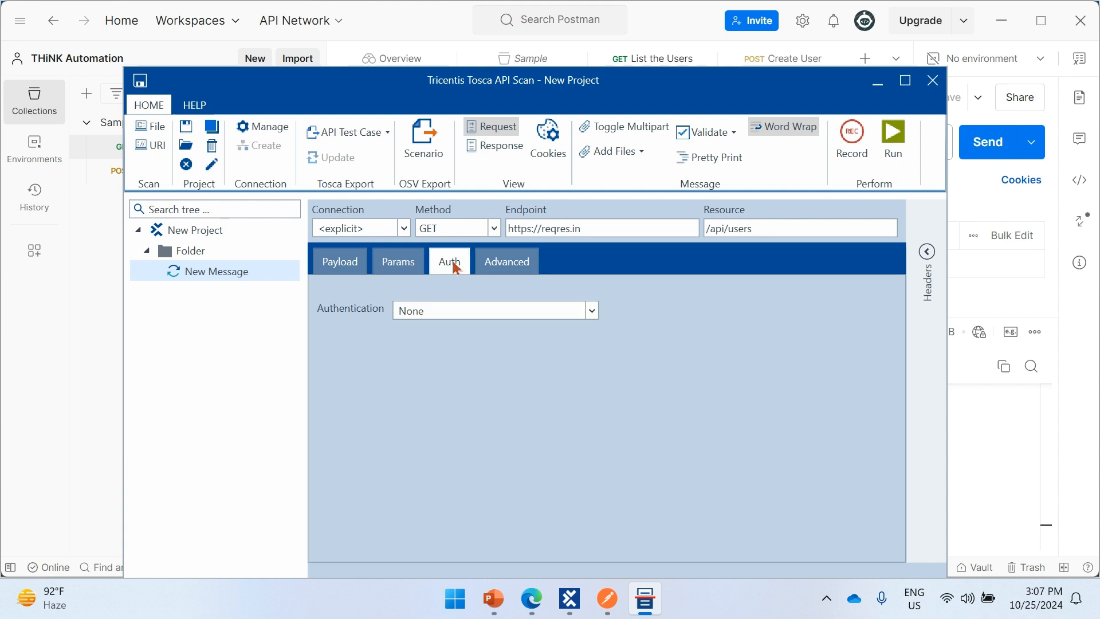
click(482, 317)
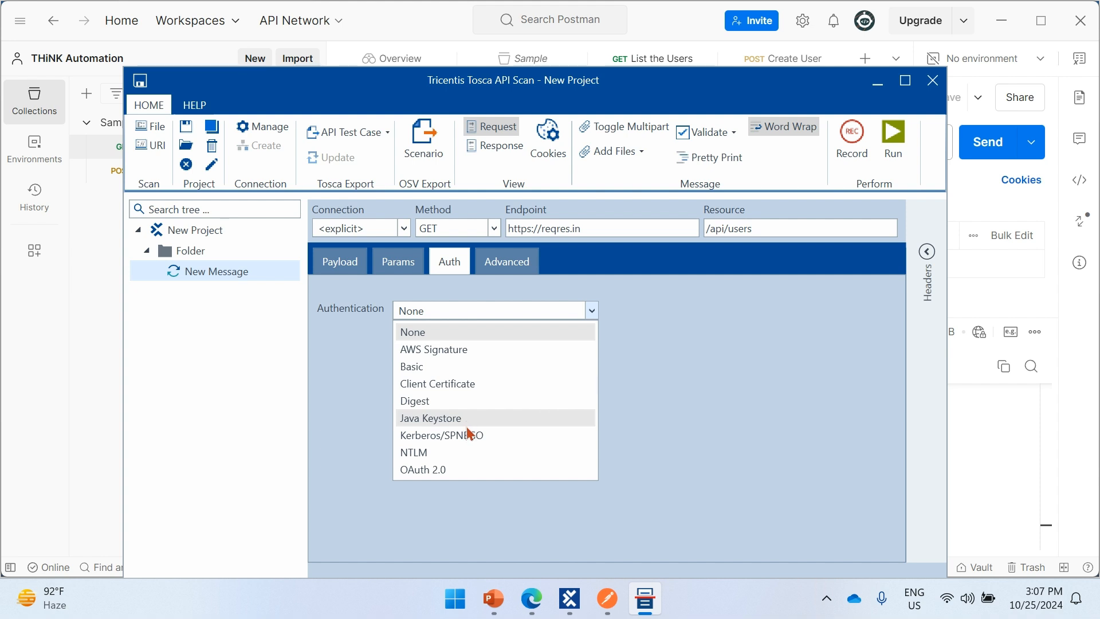
click(341, 454)
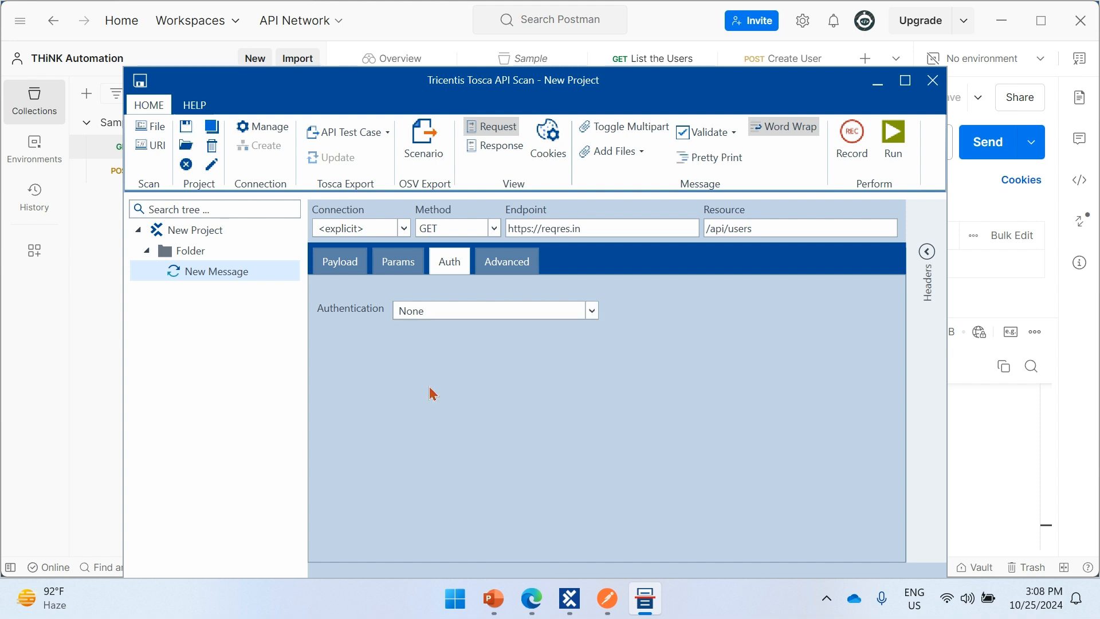
click(927, 252)
click(756, 287)
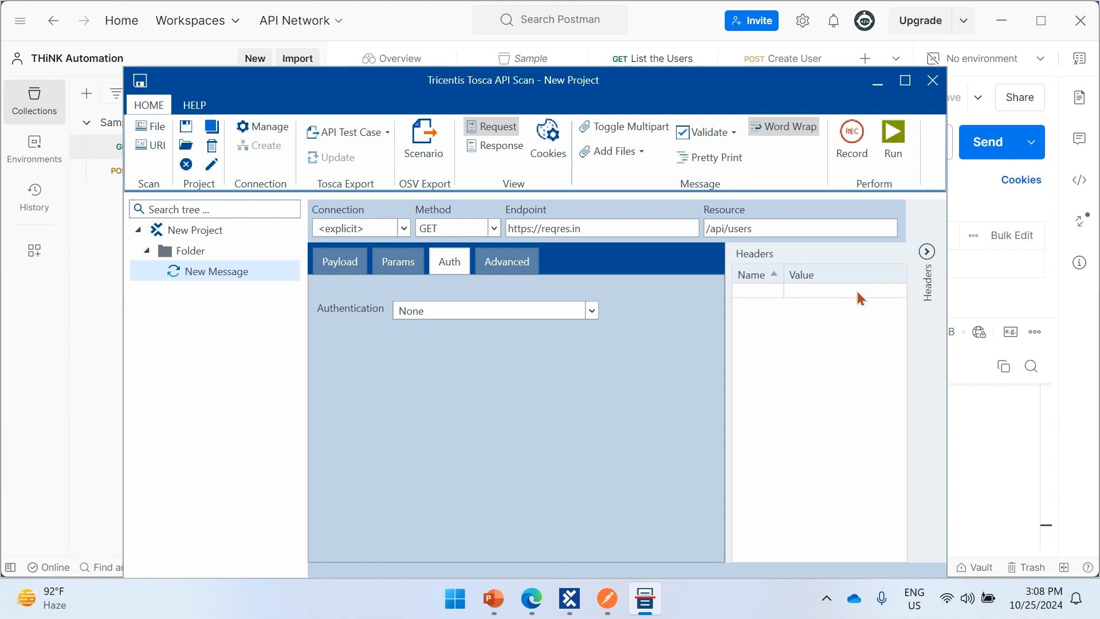
click(927, 253)
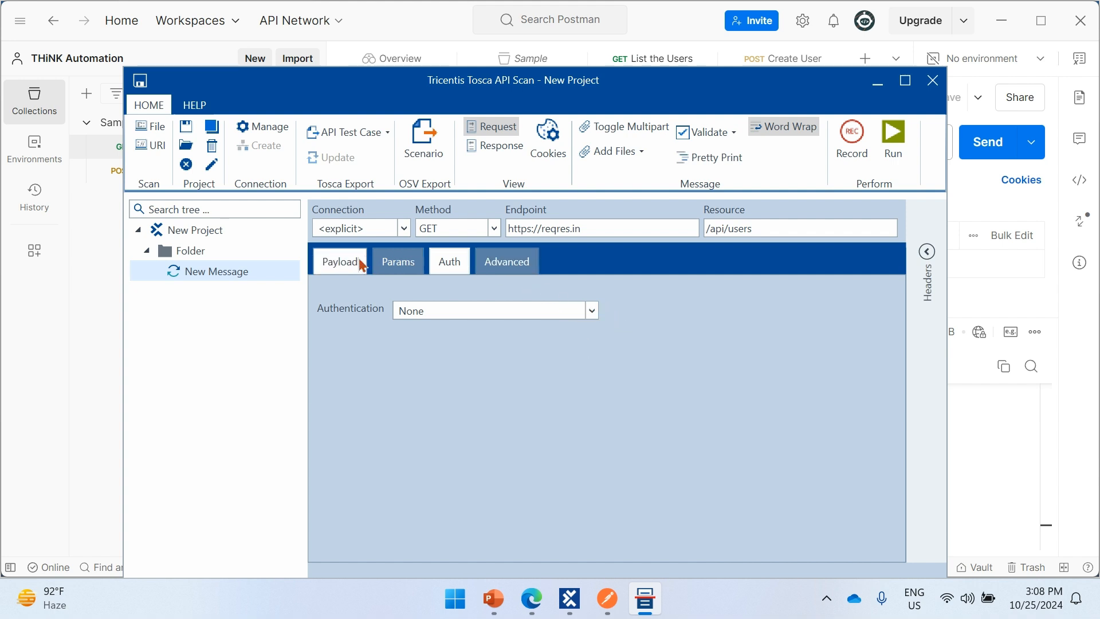
- Return to the request payload and run the GET message
click(340, 262)
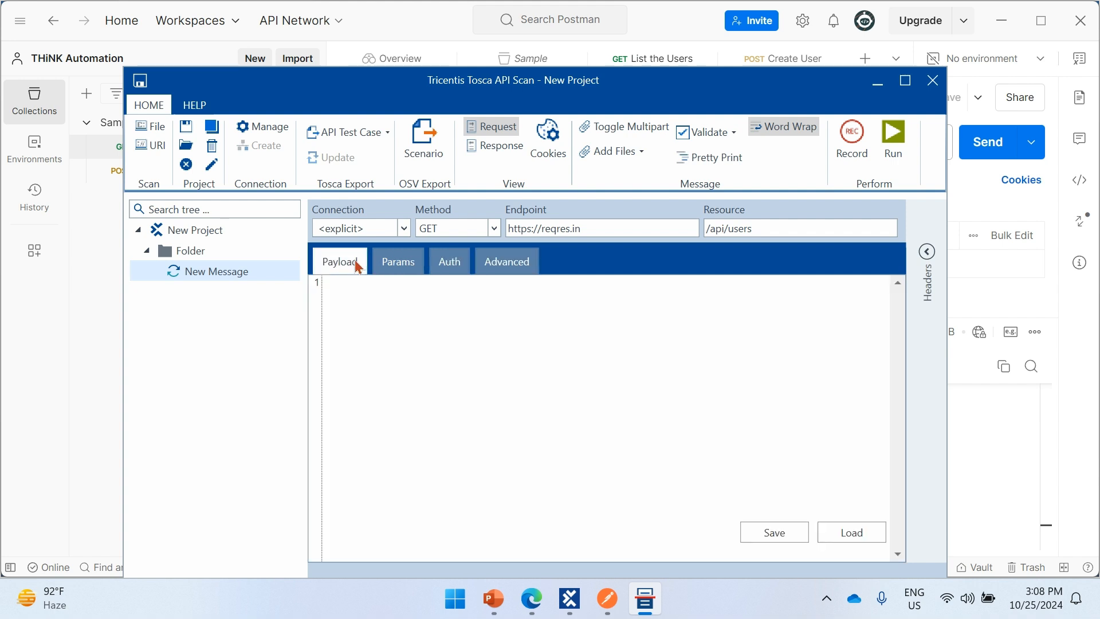
click(899, 141)
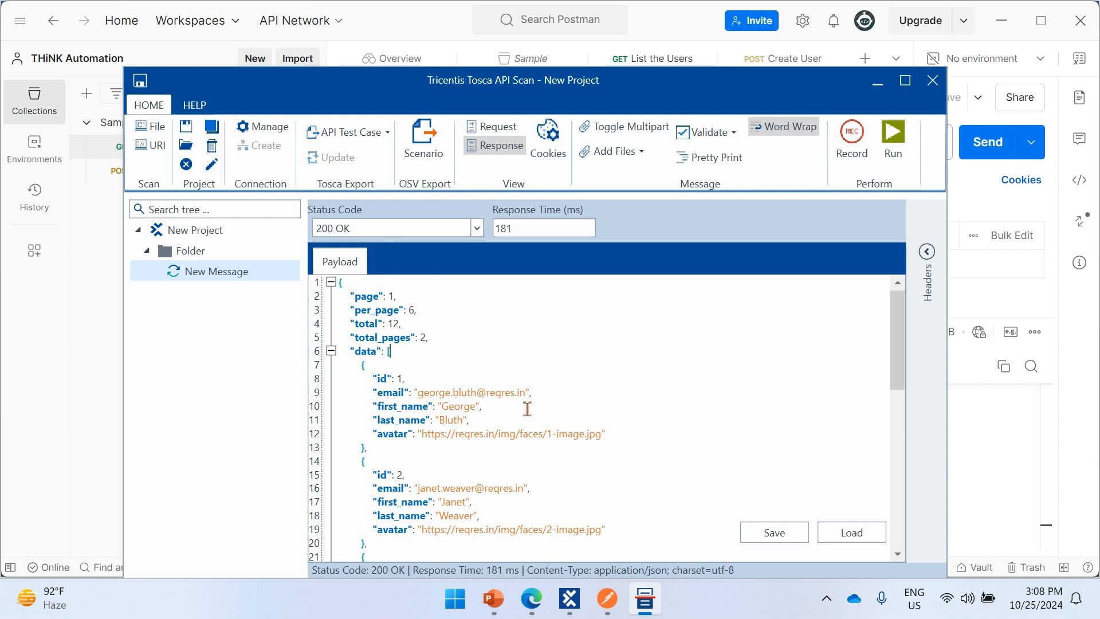
- Compare the API Scan response payload and status code with the List the Users response in Postman
click(78, 450)
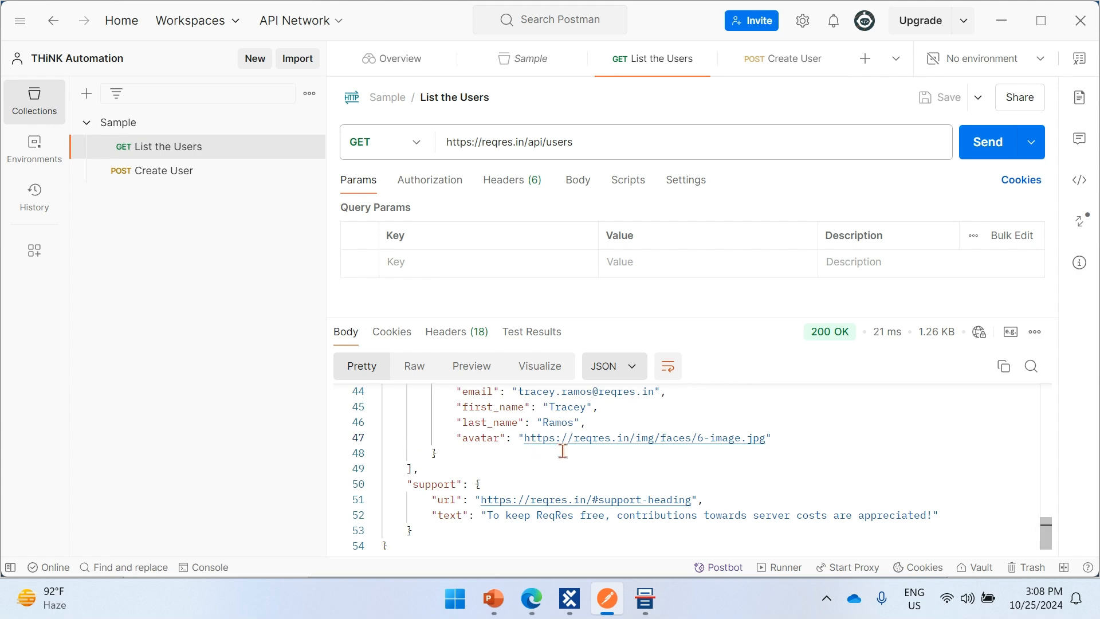
scroll(550, 452, up, 10)
scroll(562, 451, up, 2)
key(alt+Tab)
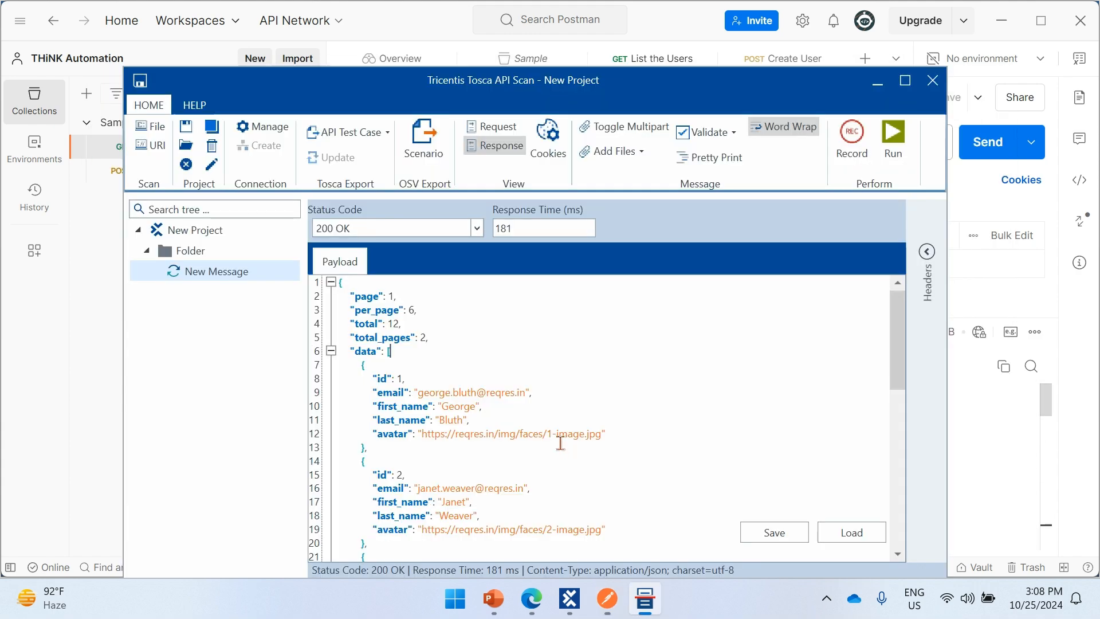
scroll(511, 341, down, 3)
scroll(512, 341, down, 8)
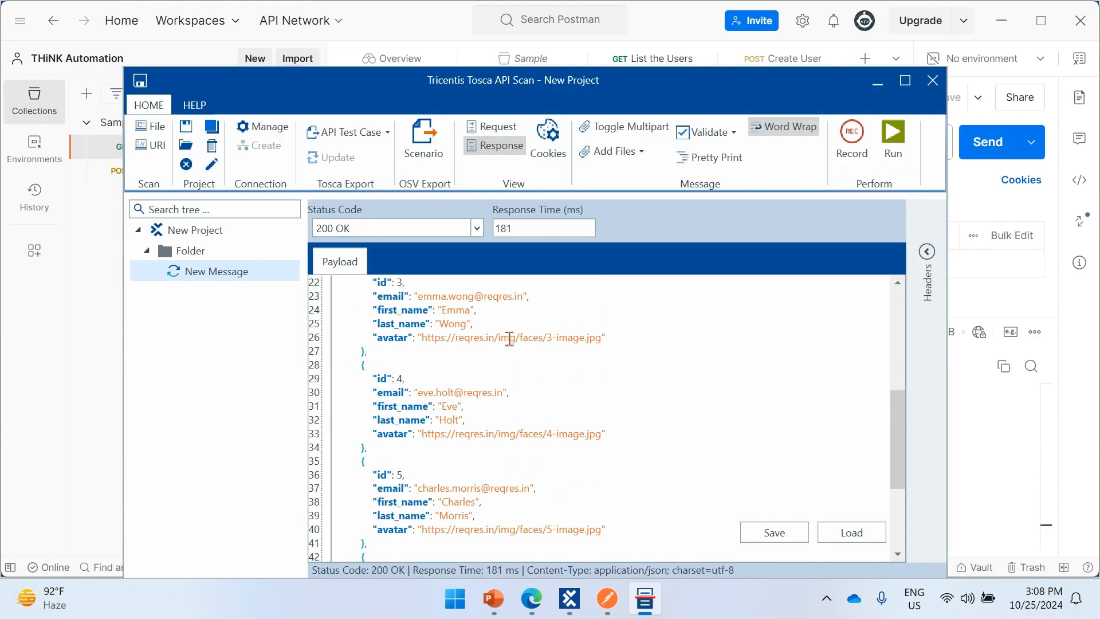
scroll(506, 399, up, 11)
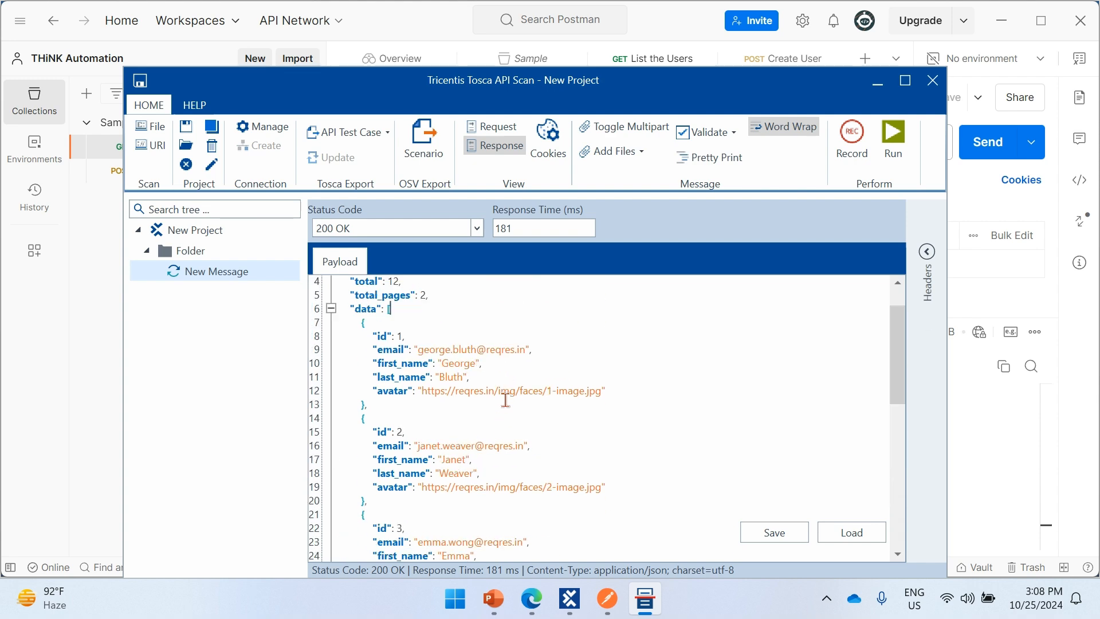
click(418, 226)
click(616, 296)
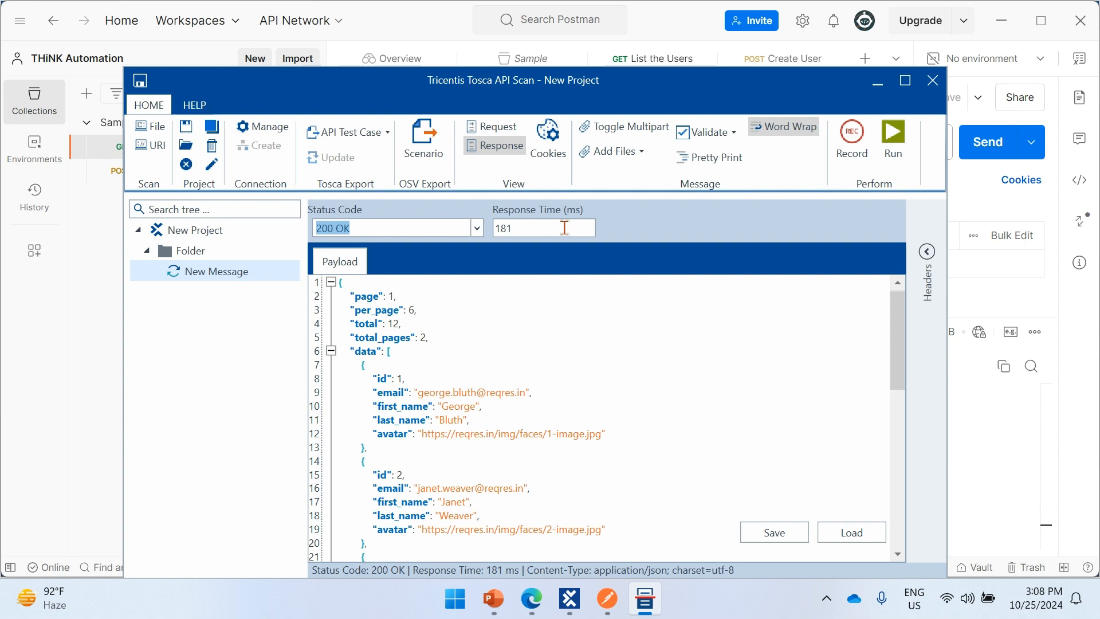
- Rename the new message in the project tree to Get Users
click(217, 273)
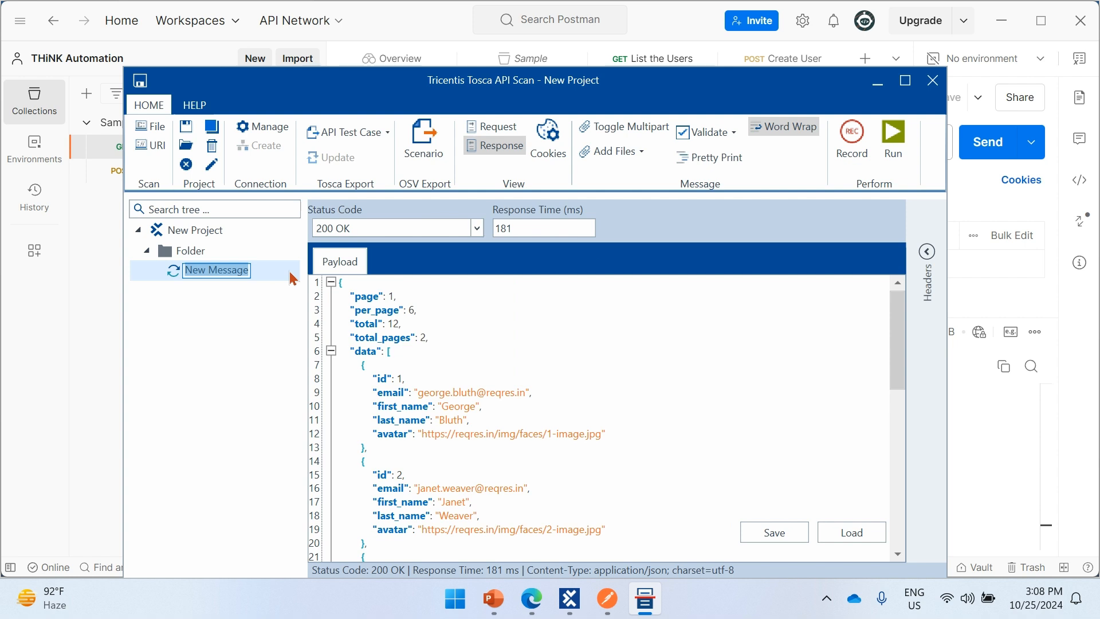
text(Get User)
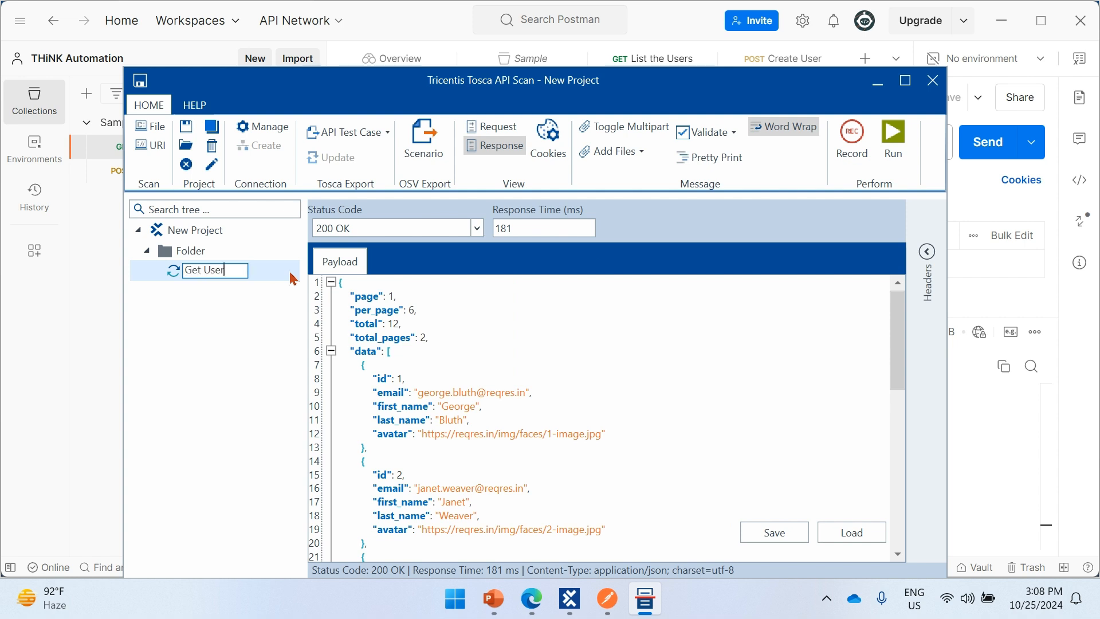
text(s)
key(Return)
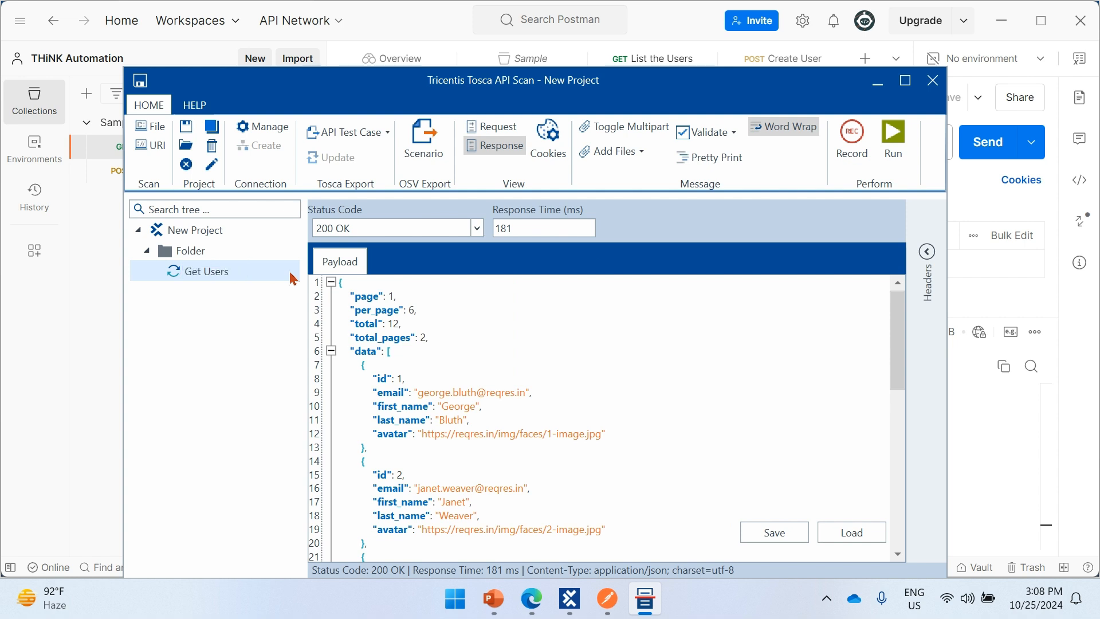
right_click(200, 257)
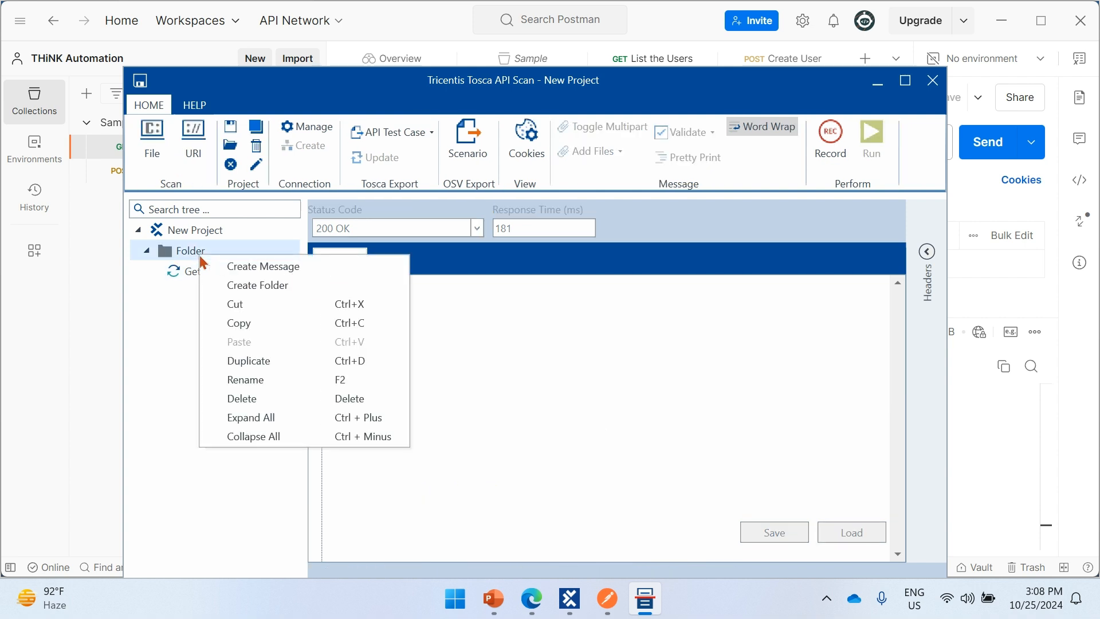
click(502, 379)
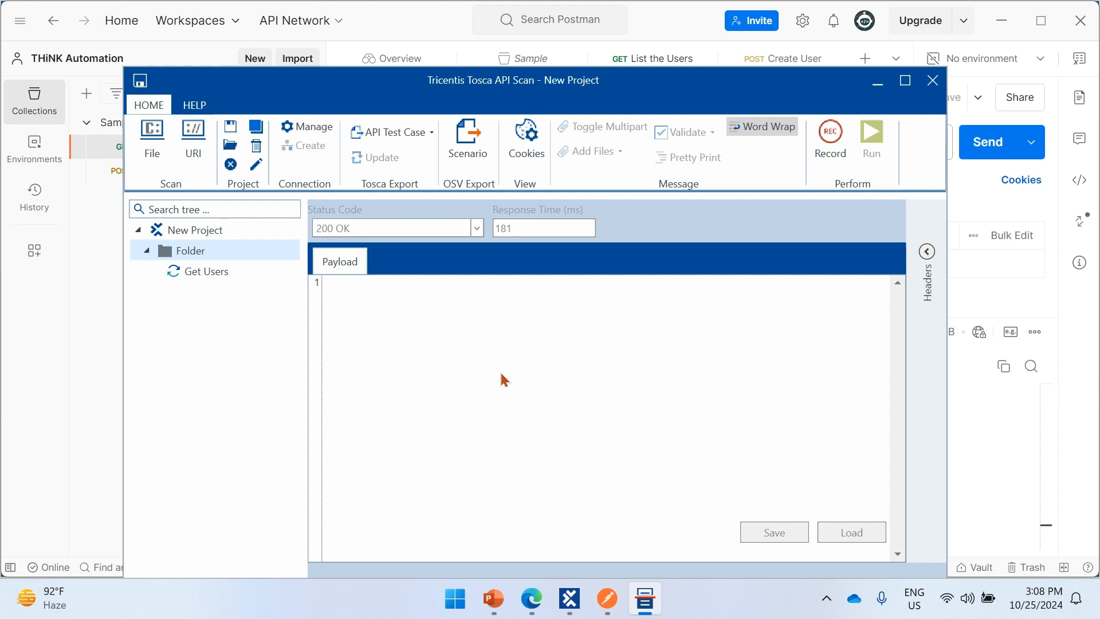
click(207, 274)
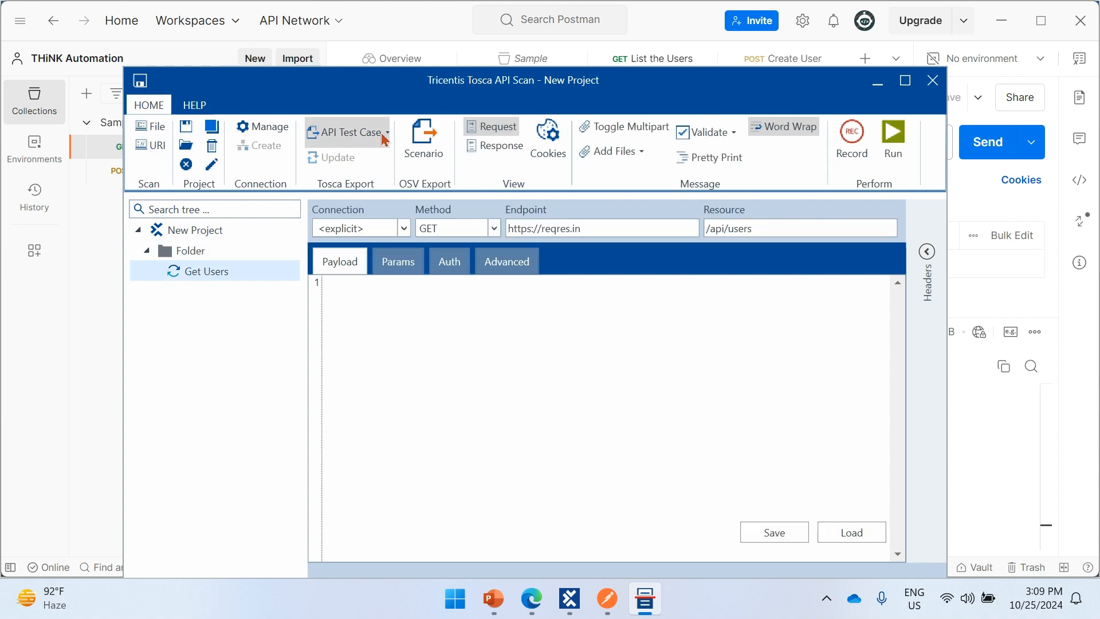
click(569, 599)
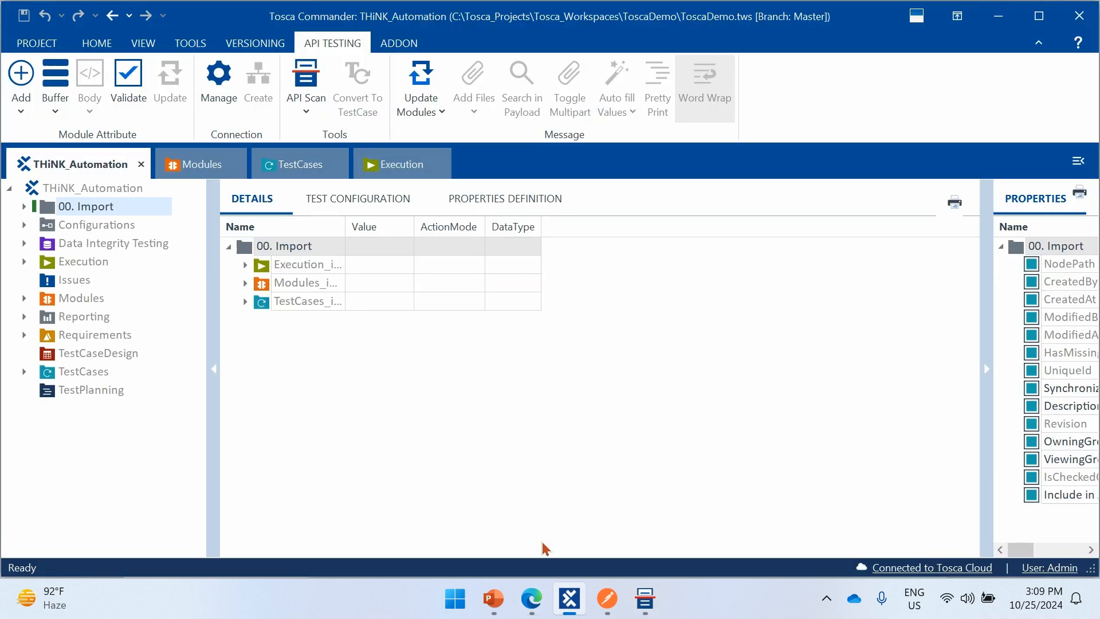
click(645, 596)
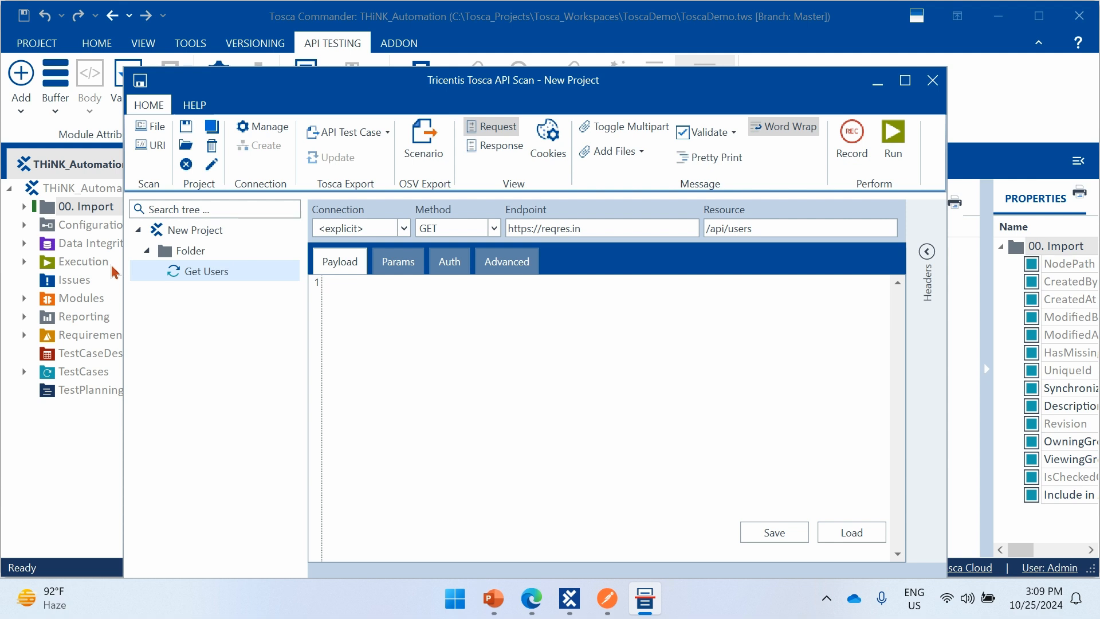
- Create a second message in the project folder and name it Create User
right_click(206, 256)
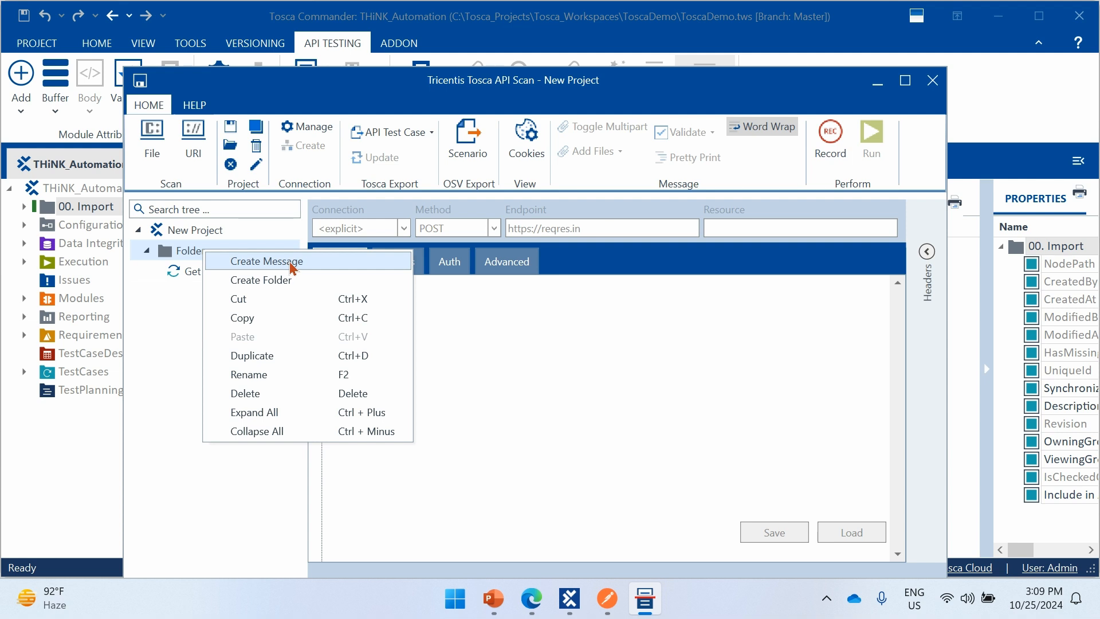
click(268, 263)
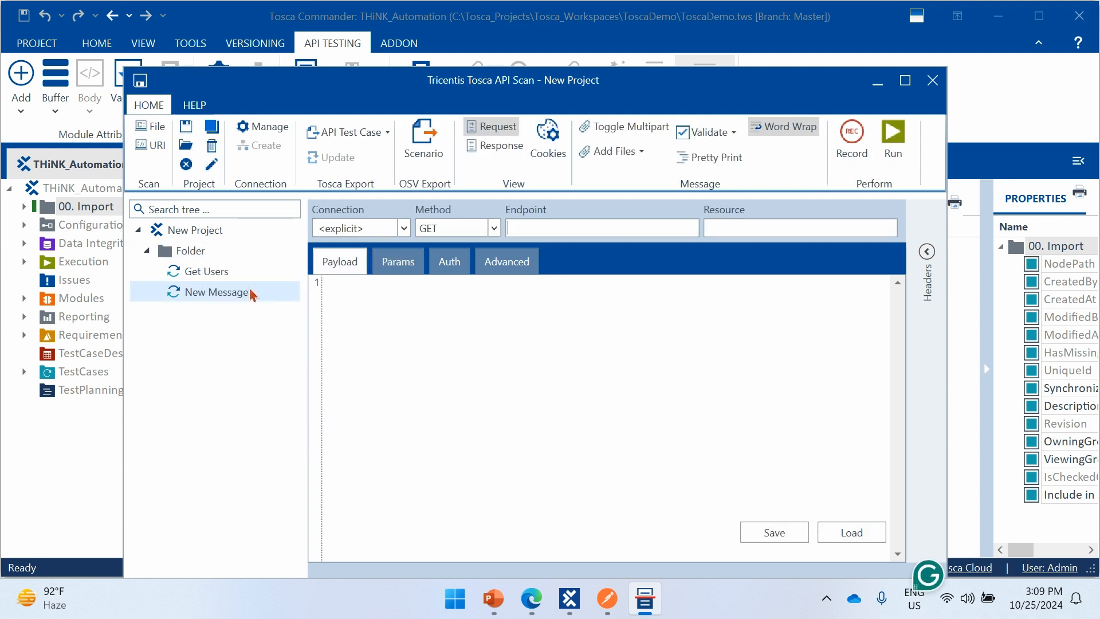
text(Create)
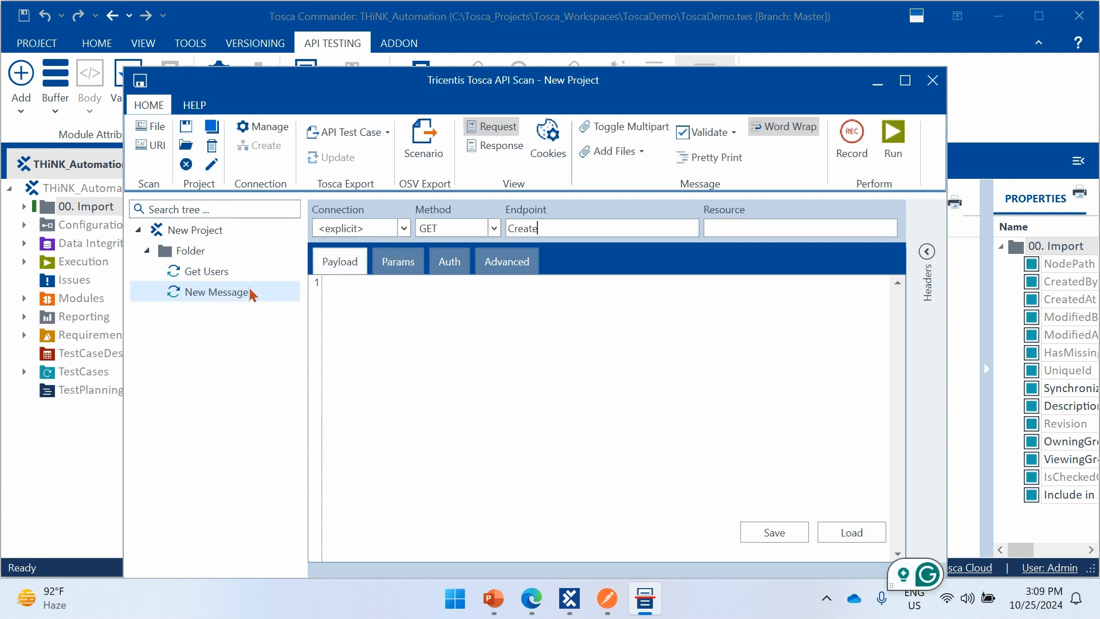
text( User)
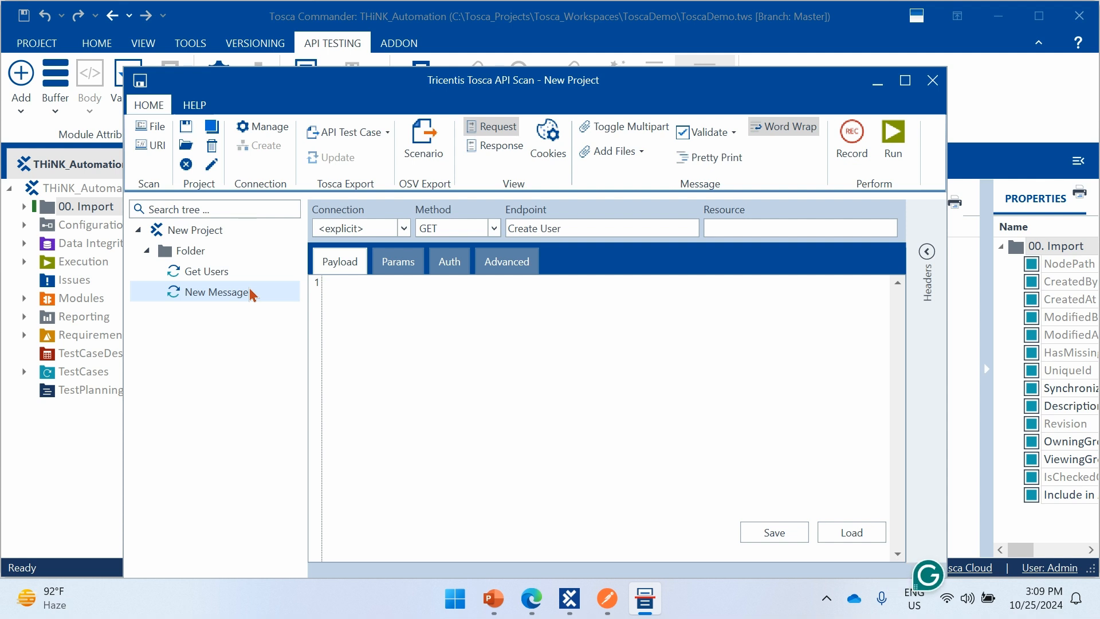
click(245, 295)
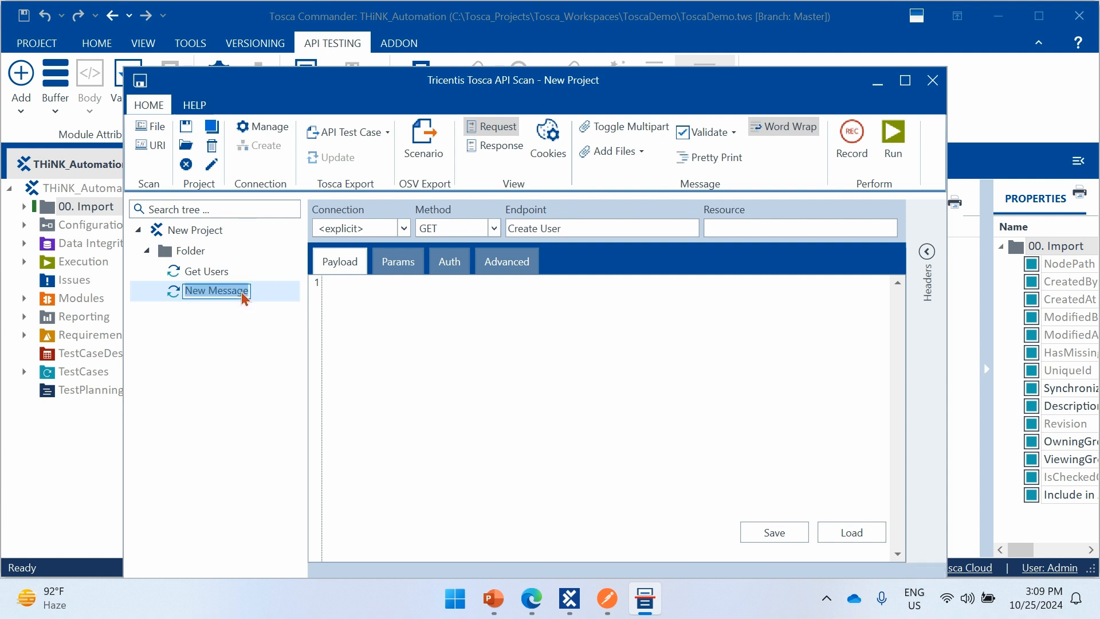
text(Create Us)
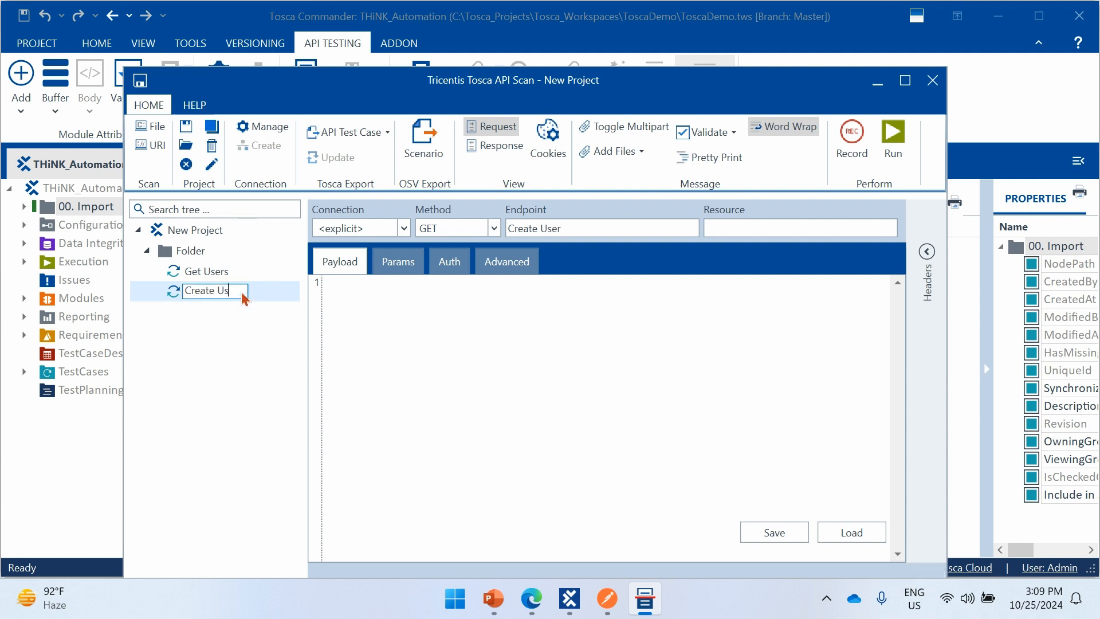
text(er)
key(Return)
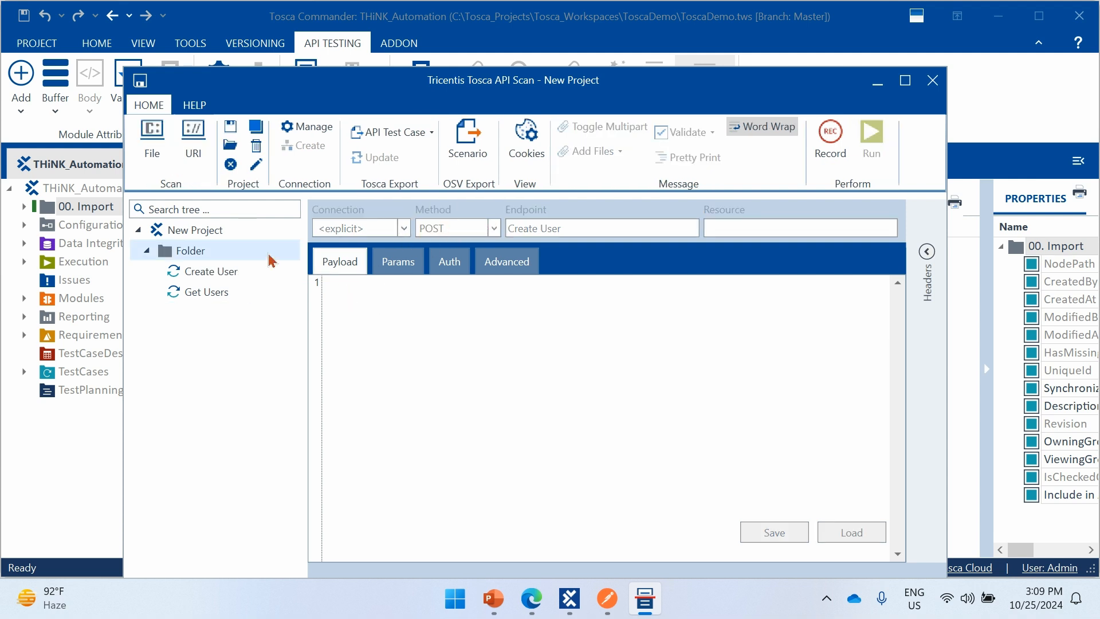
- Set the Create User message's method to POST
click(212, 271)
click(213, 293)
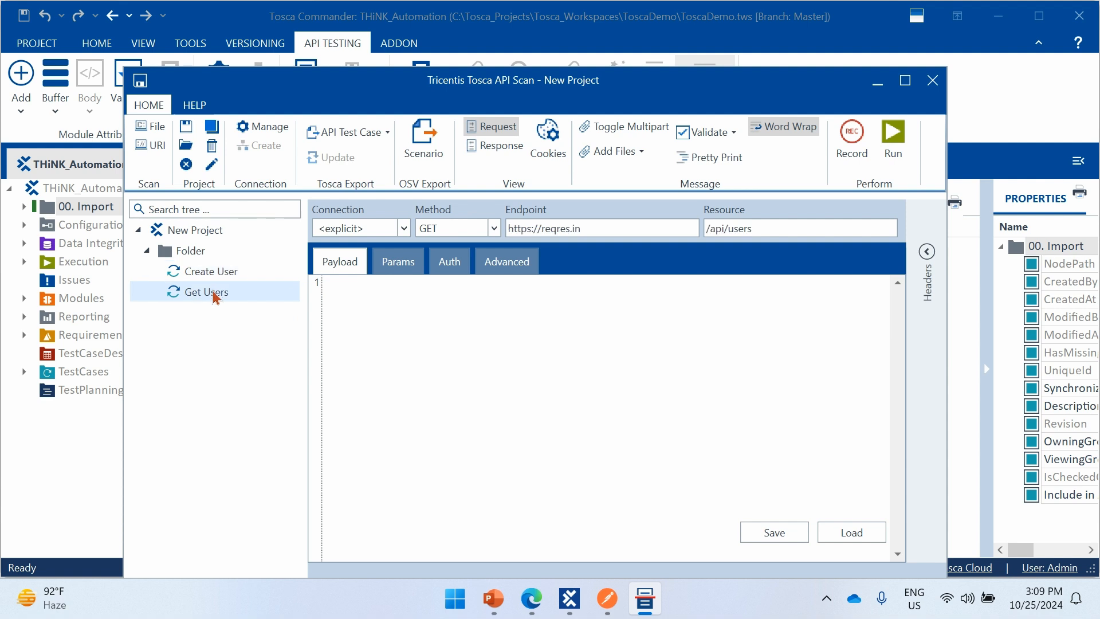
click(219, 274)
click(494, 228)
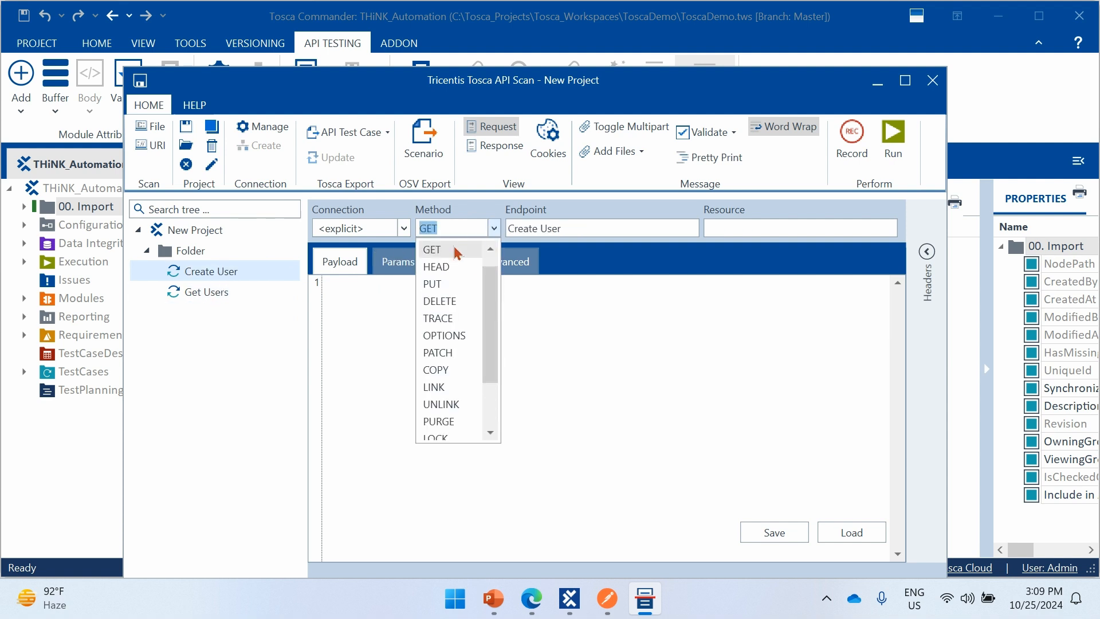
scroll(438, 252, up, 1)
click(439, 250)
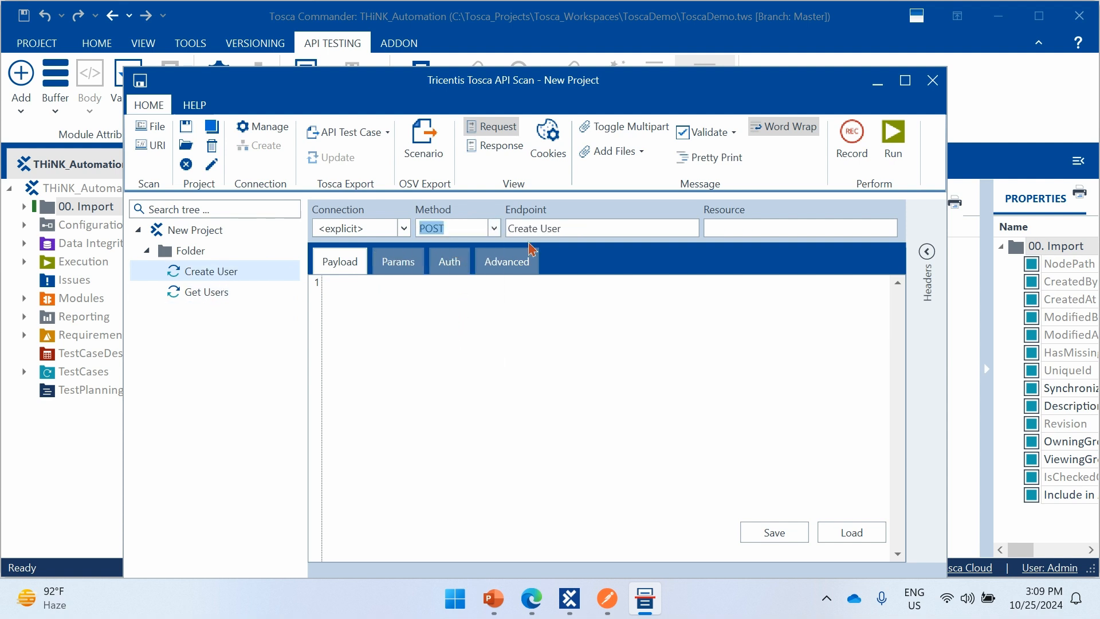
triple_click(585, 231)
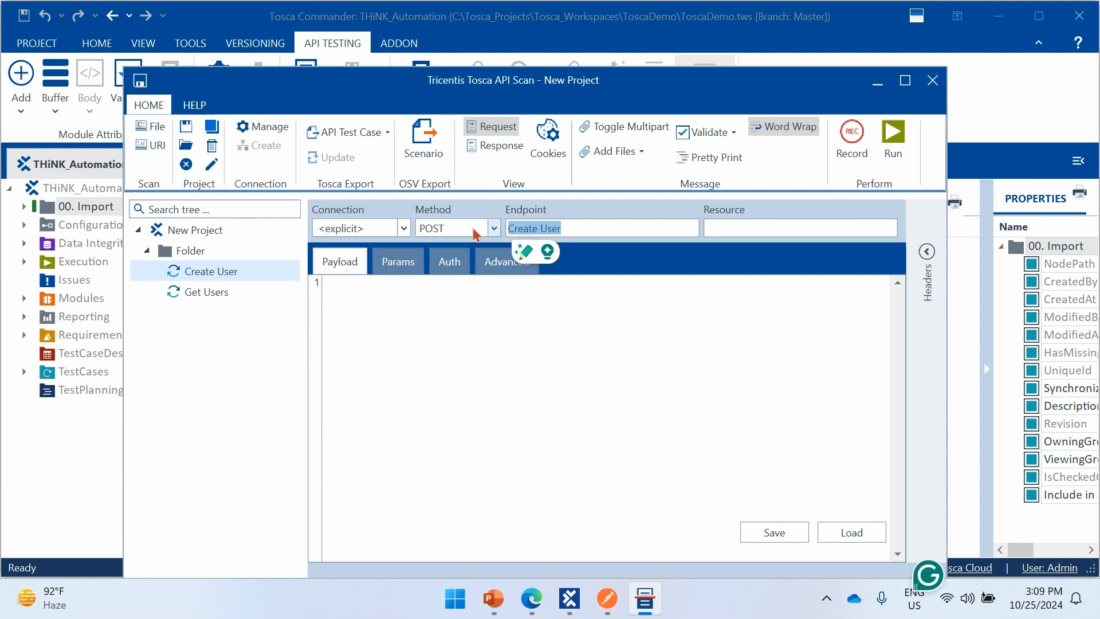
key(BackSpace)
click(248, 293)
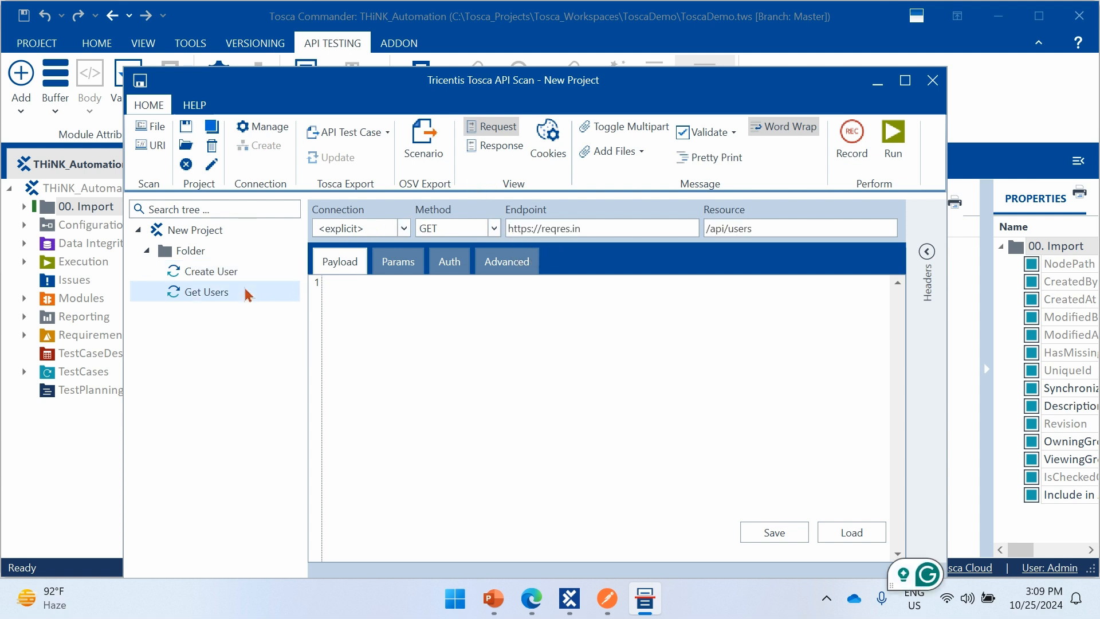
drag(593, 229, 496, 228)
key(ctrl+c)
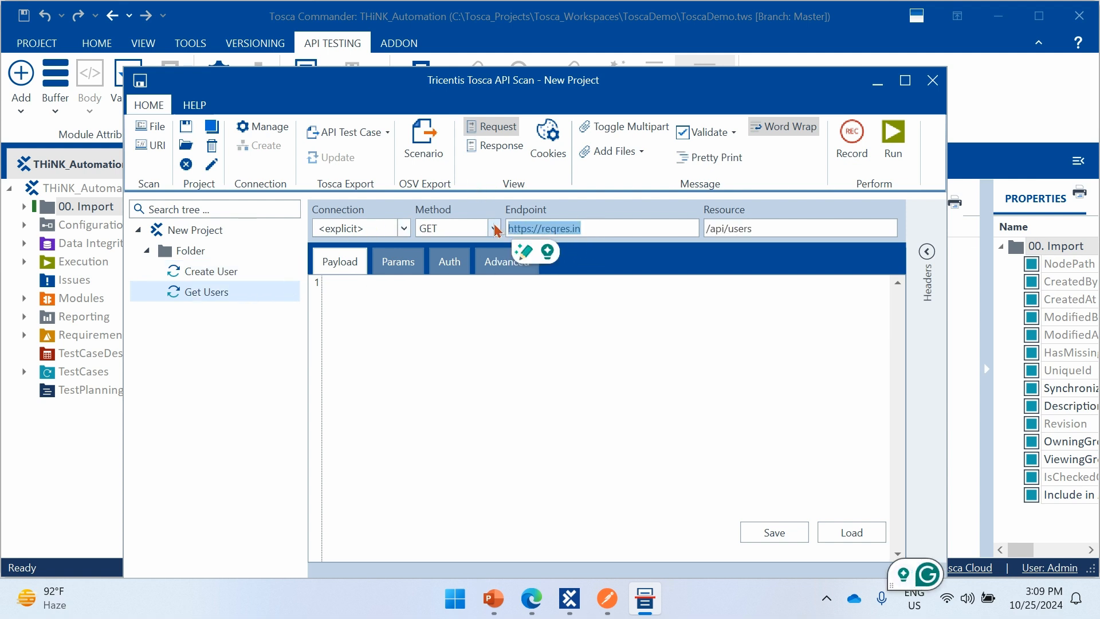
click(232, 273)
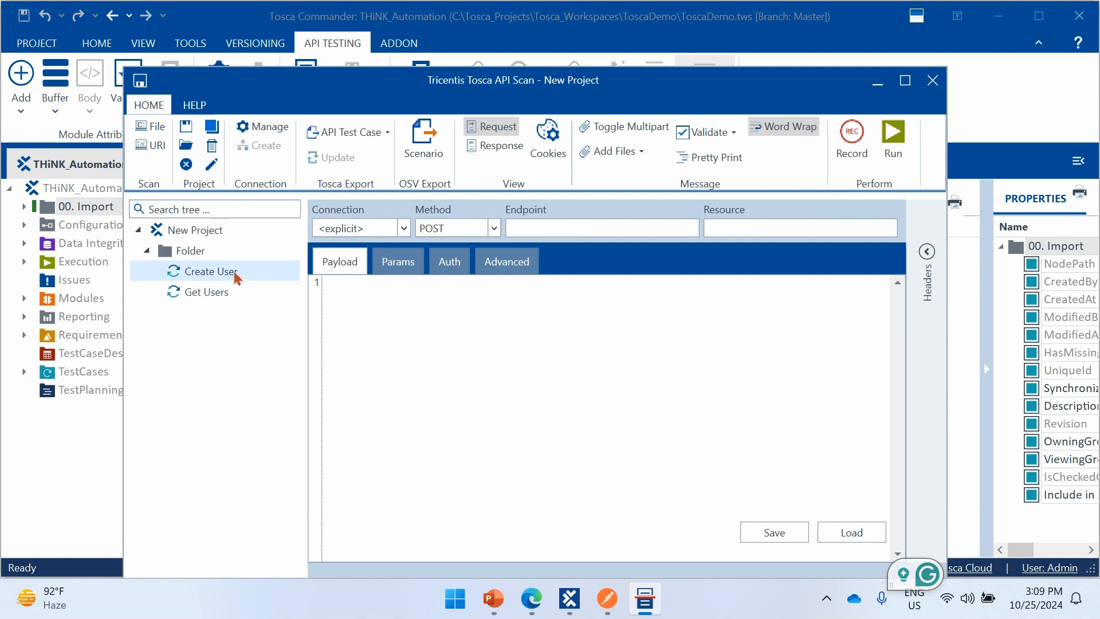
click(585, 224)
key(ctrl+v)
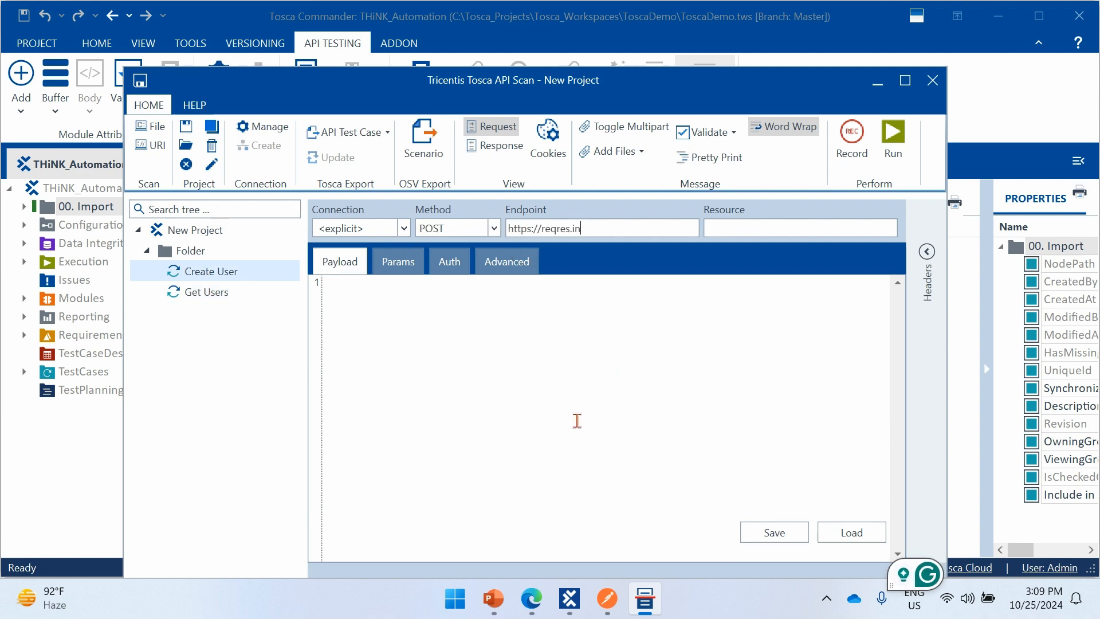
- Copy /api/users from the Create User request URL in Postman into the Create User message's resource in API Scan
key(alt+Tab)
key(Tab)
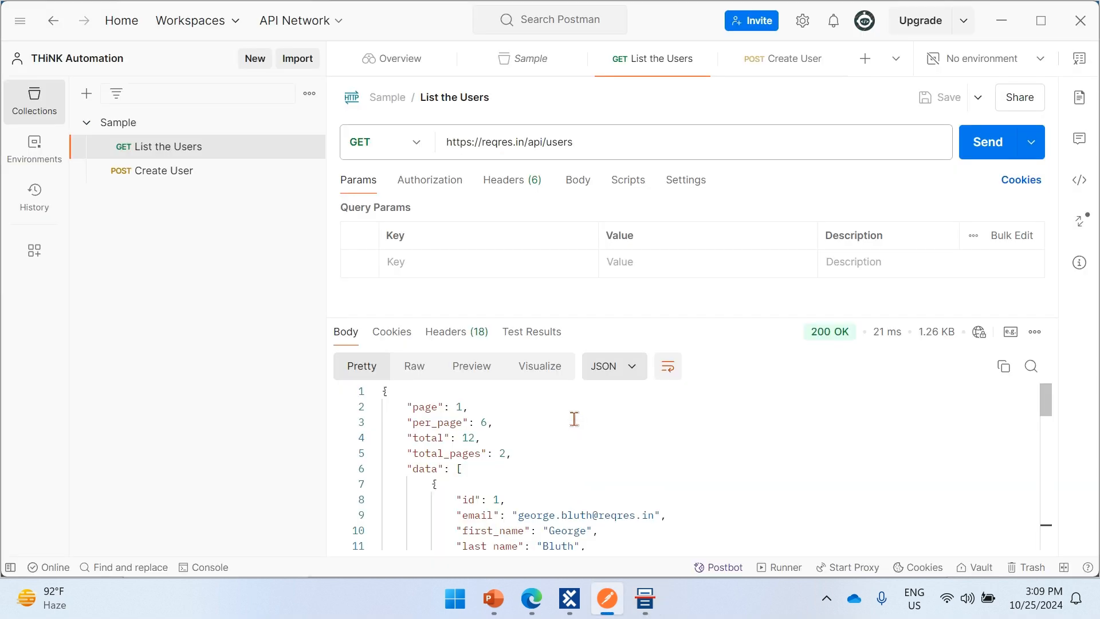
click(202, 173)
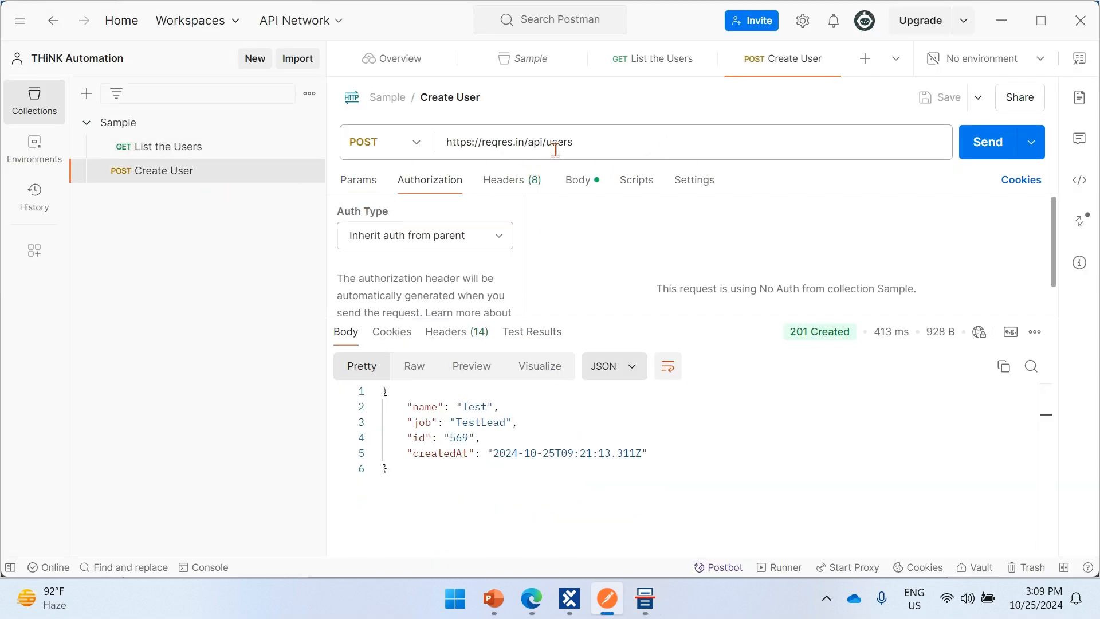
drag(601, 142, 525, 152)
key(ctrl+c)
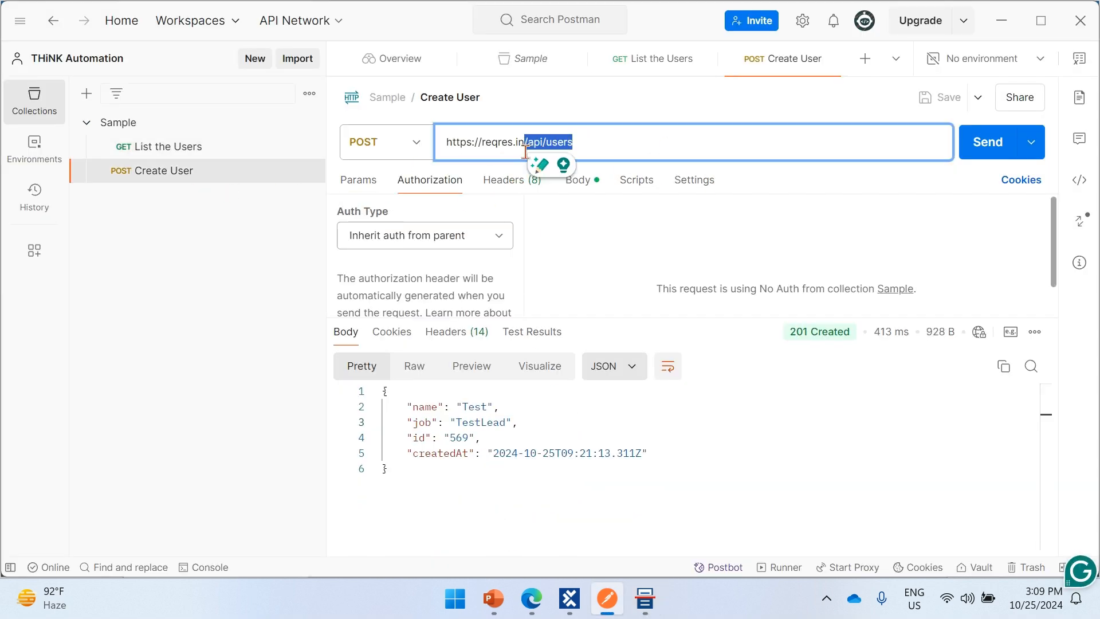
key(alt+Tab)
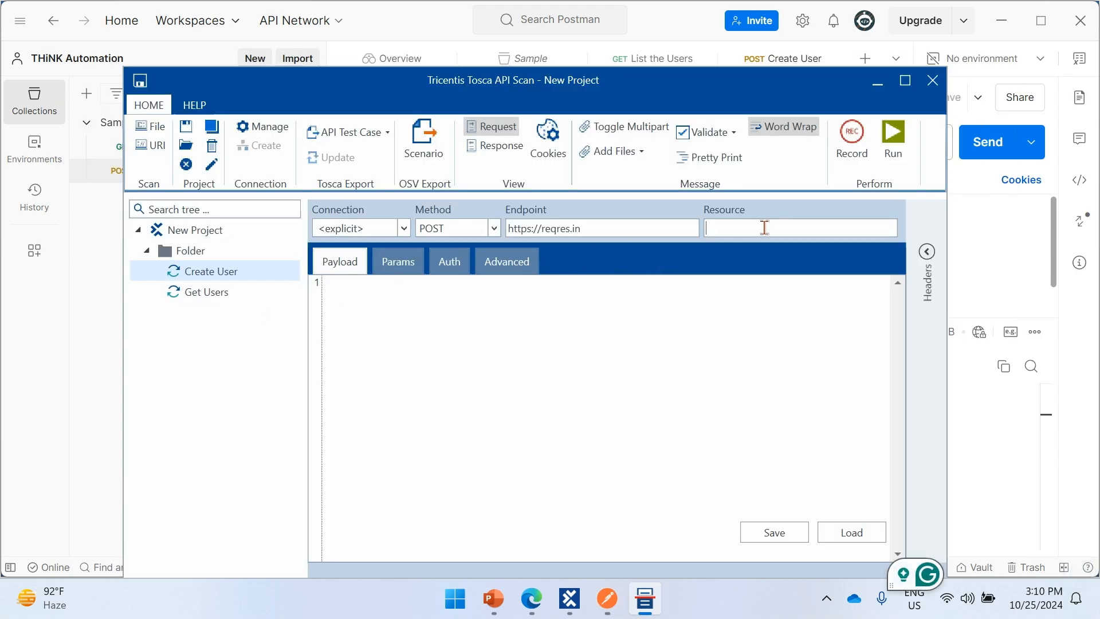
key(ctrl+v)
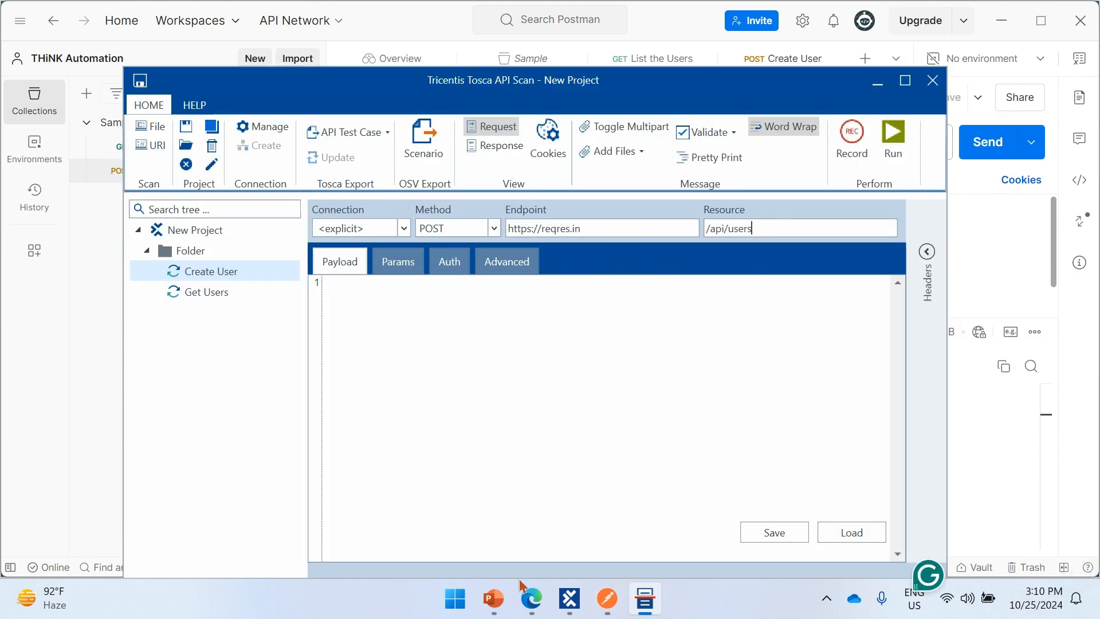
- Switch to the Reqres page in Edge and examine the sample request body and response of the POST Create call
click(532, 599)
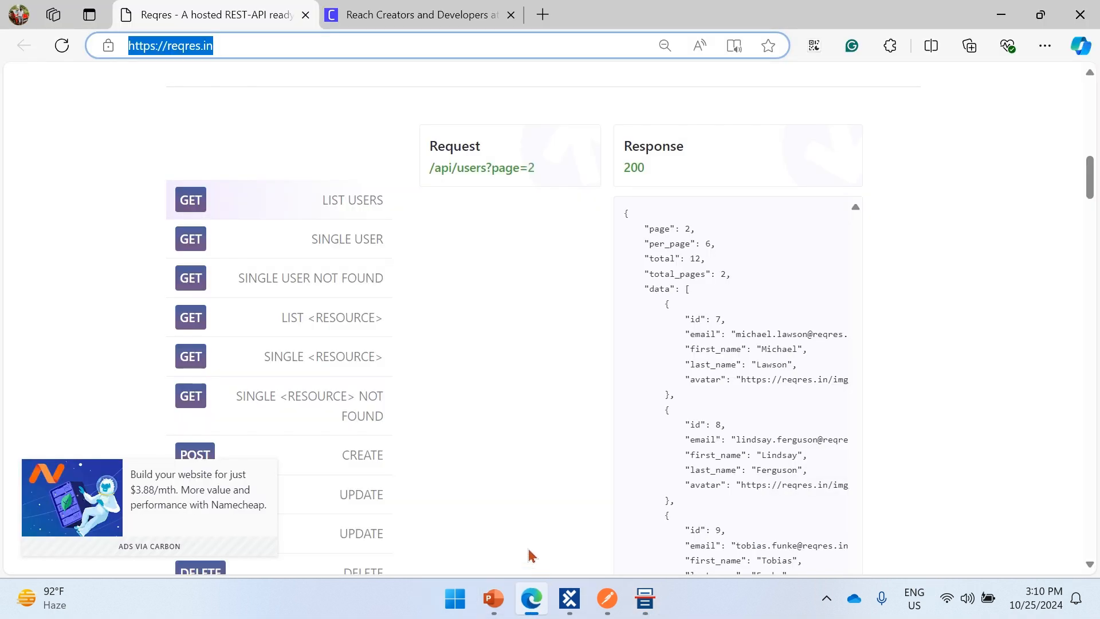
scroll(339, 279, down, 1)
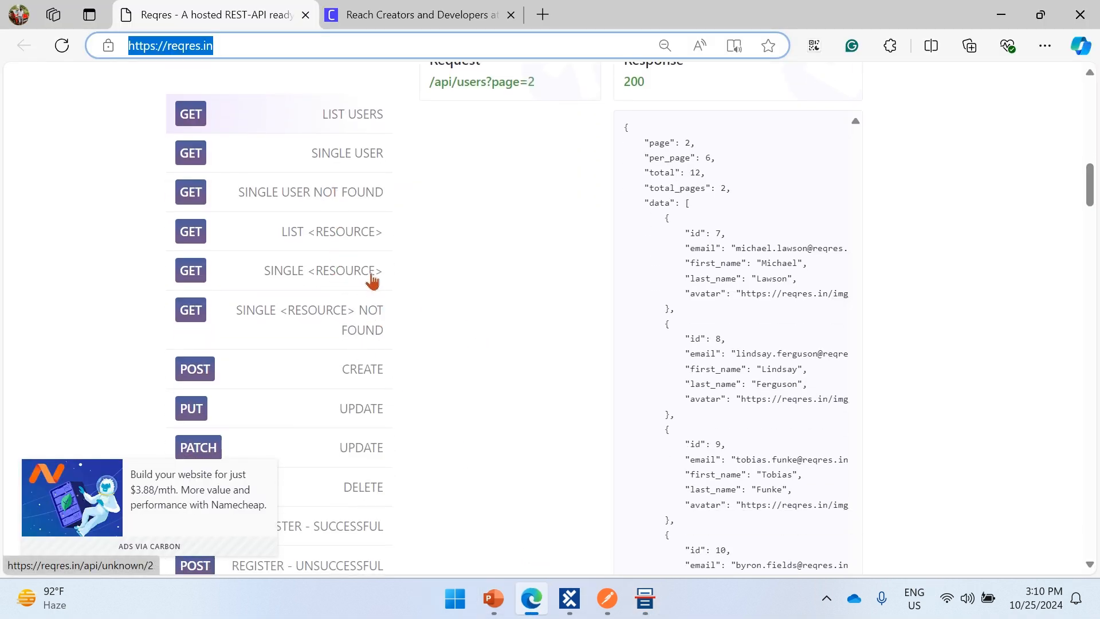
scroll(378, 303, down, 1)
click(361, 298)
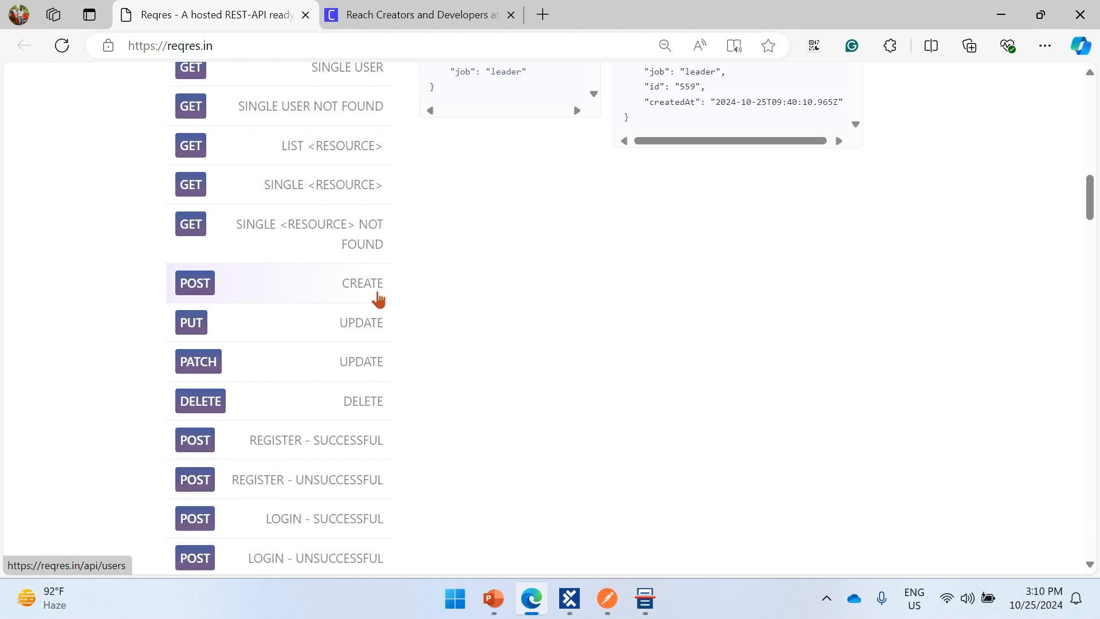
scroll(405, 304, up, 3)
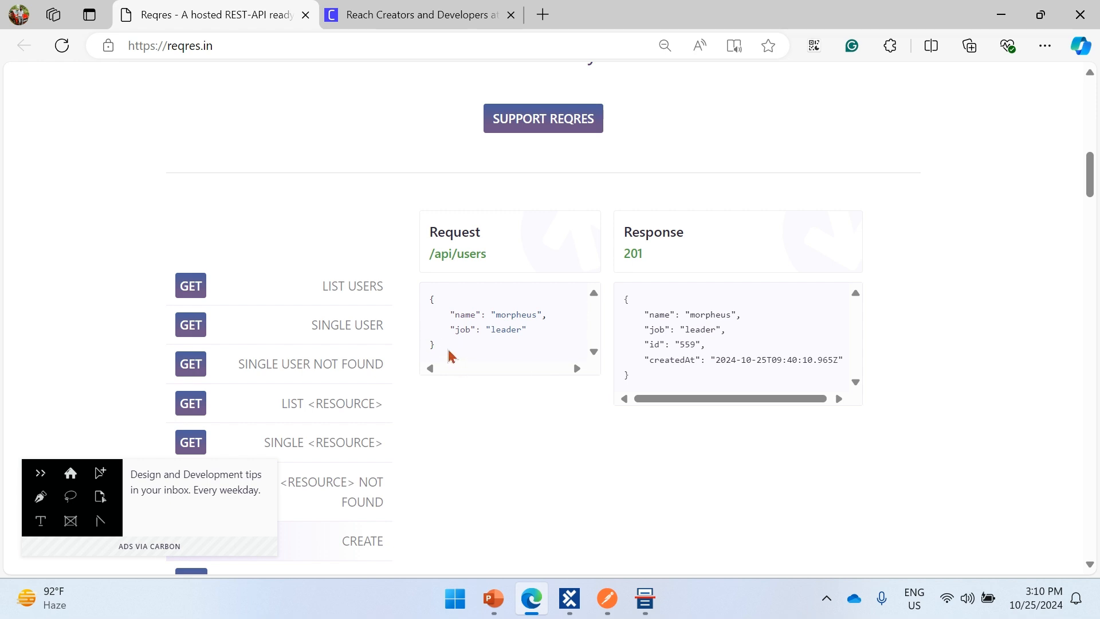
drag(429, 303, 445, 349)
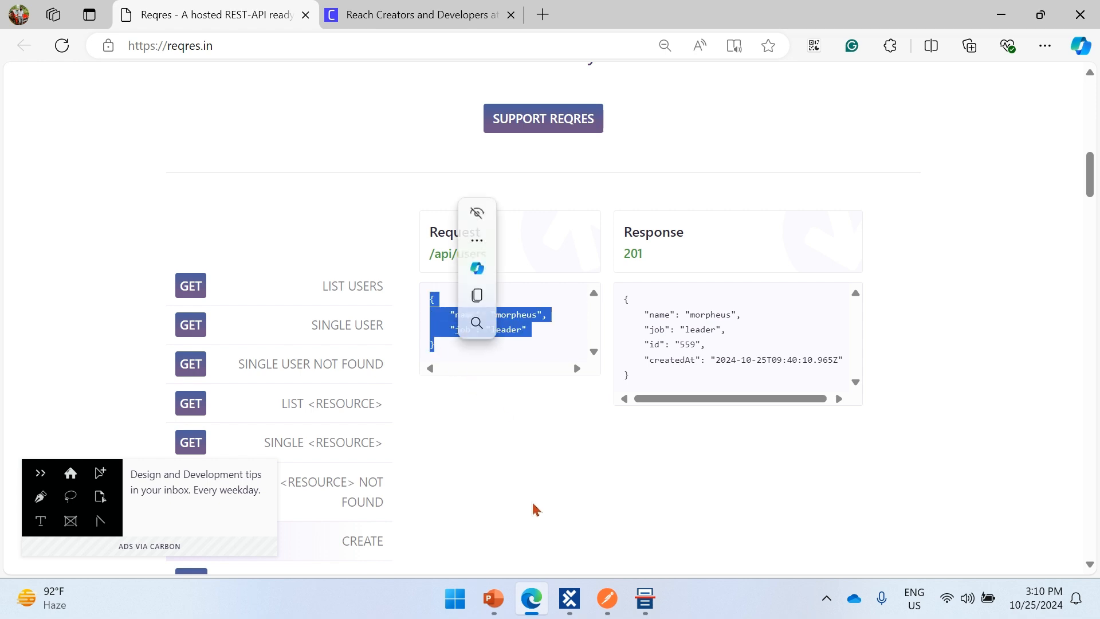
- Copy the JSON body with name Test and job TestLead from Postman's Create User request into the Create User message's payload in API Scan
click(608, 599)
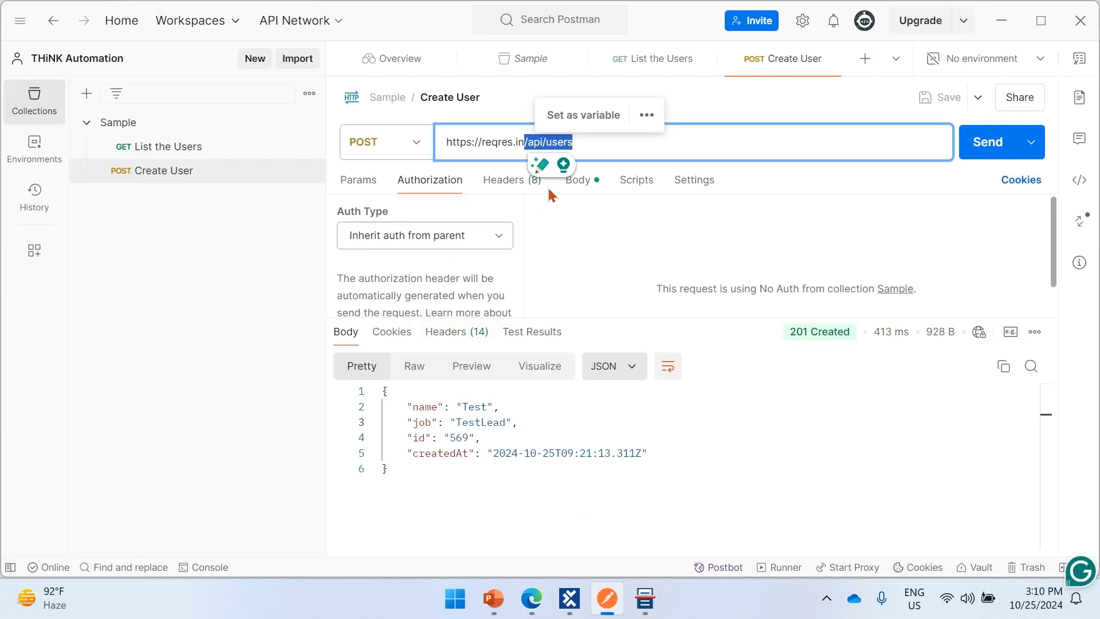
click(578, 182)
click(504, 259)
drag(516, 283, 407, 259)
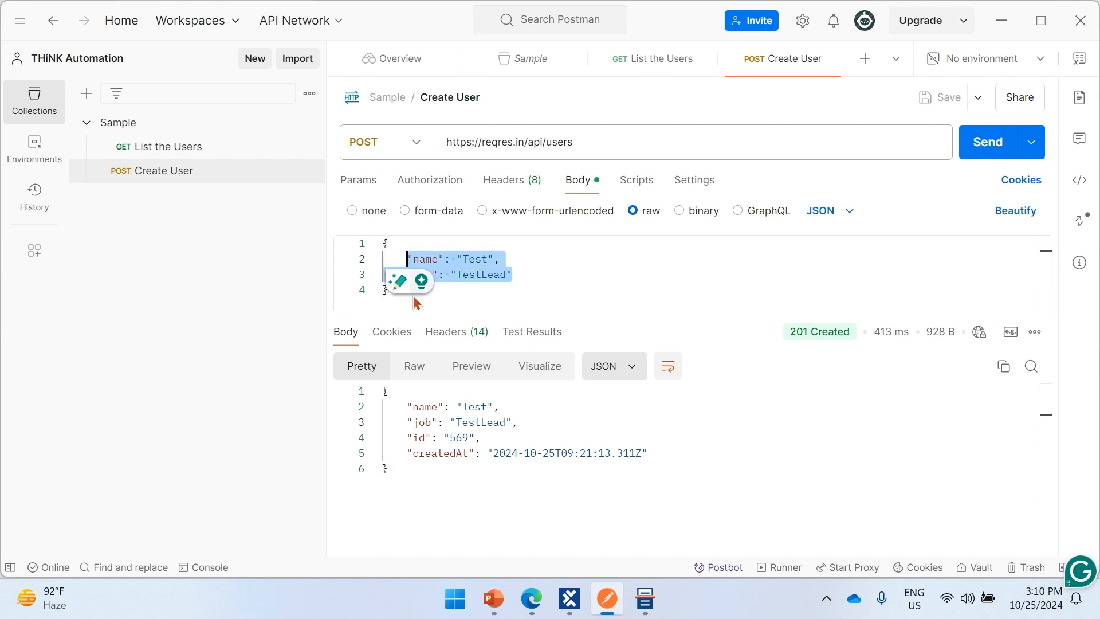
click(453, 298)
drag(453, 299, 376, 226)
key(ctrl+c)
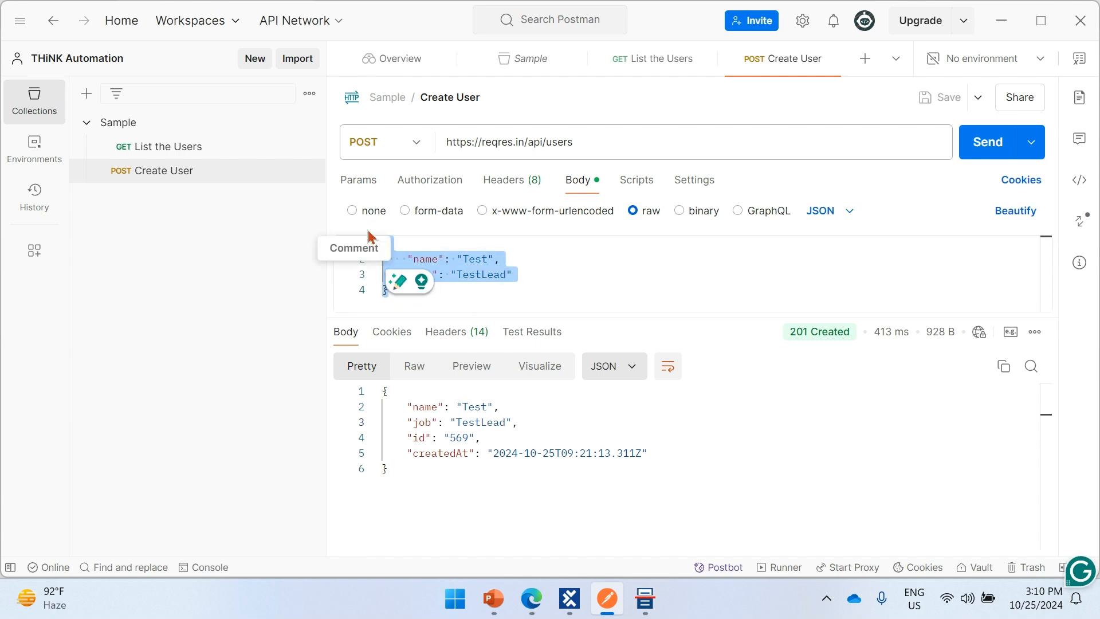
key(alt+Tab)
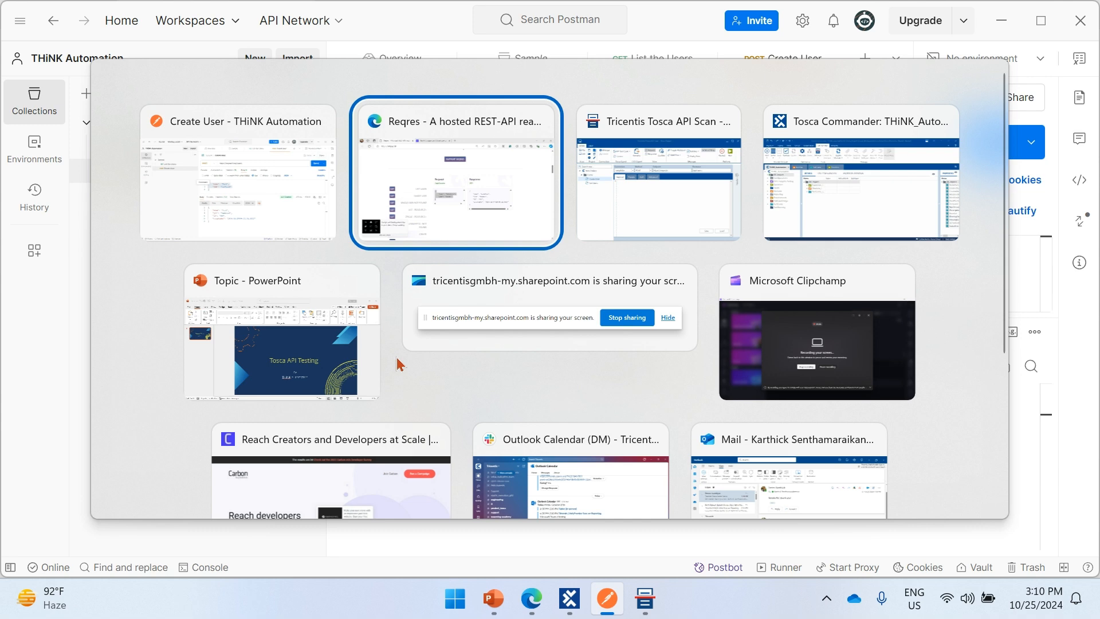
key(alt+Tab)
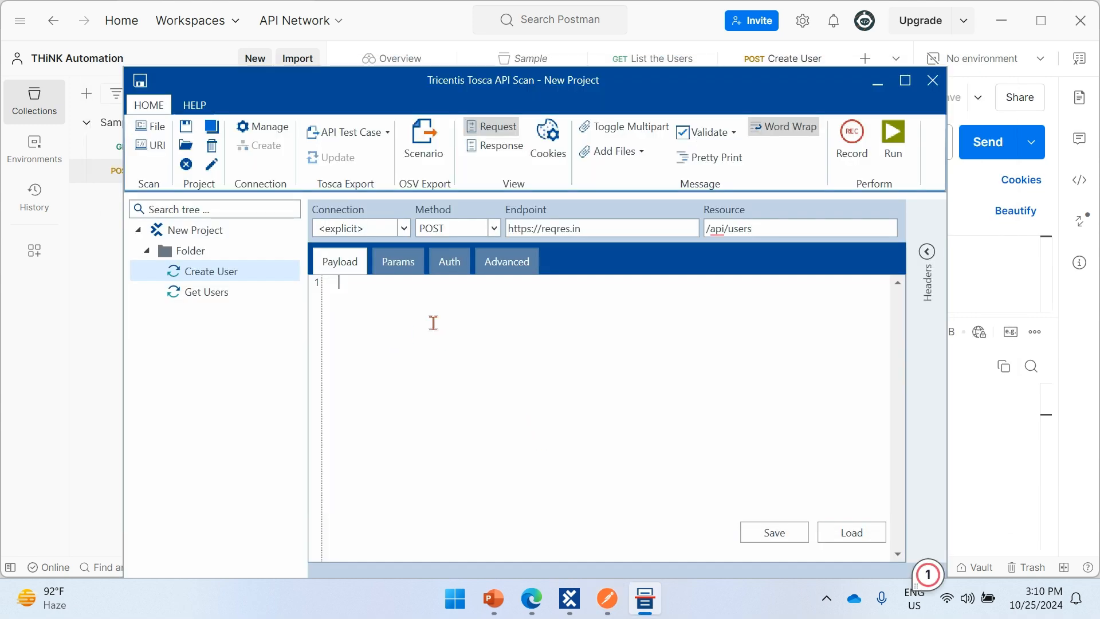
key(ctrl+v)
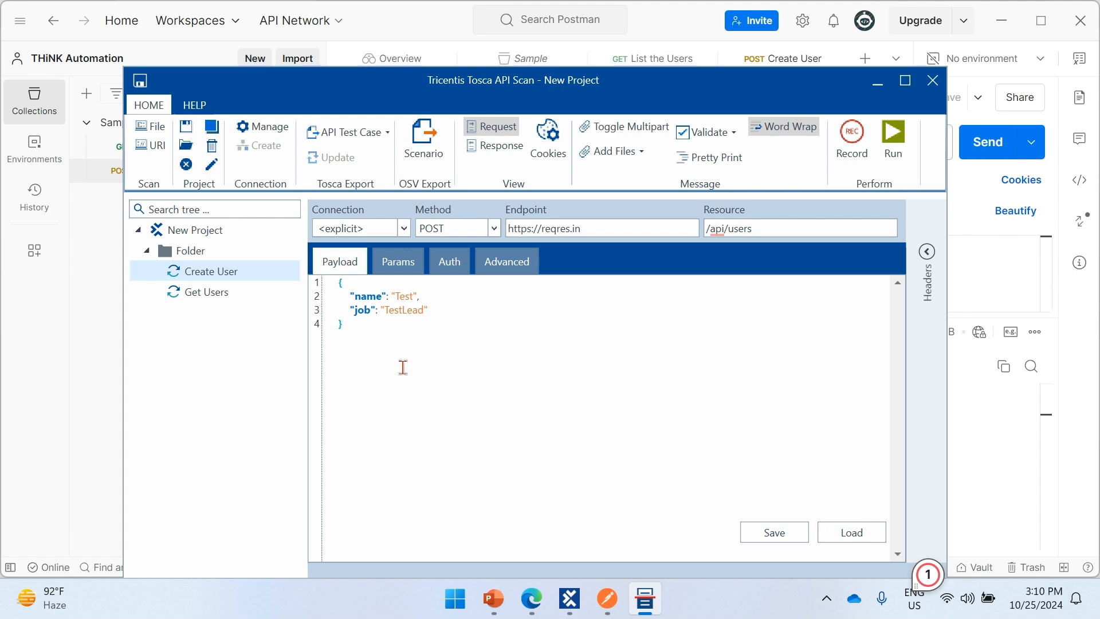
- Examine the Create User request's headers in Postman and compare them with the message's header list in API Scan
key(alt+Tab)
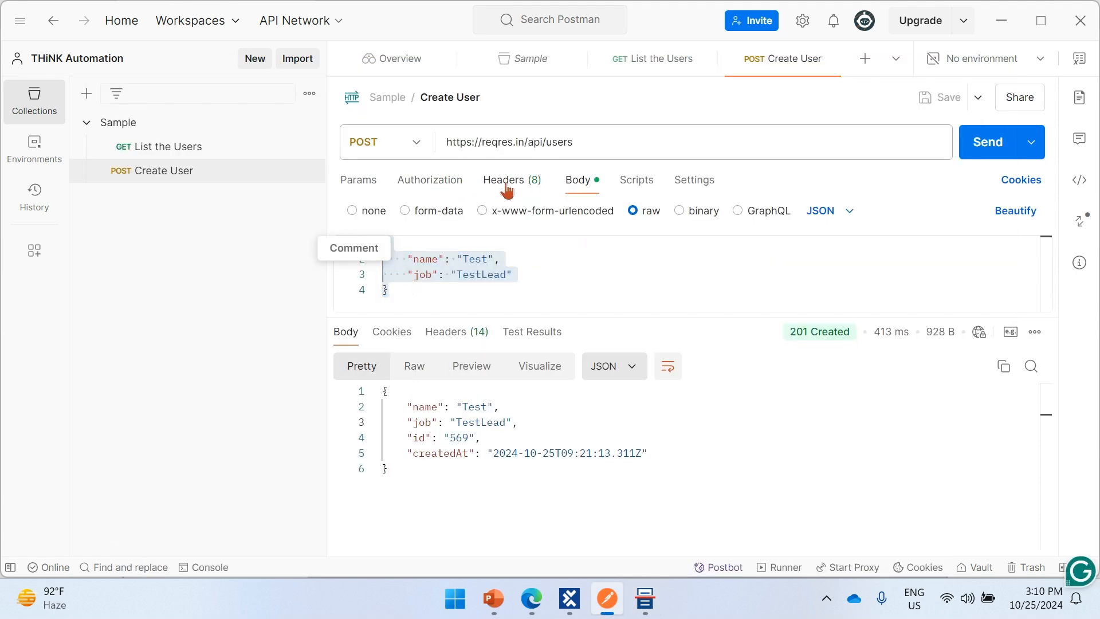
click(511, 181)
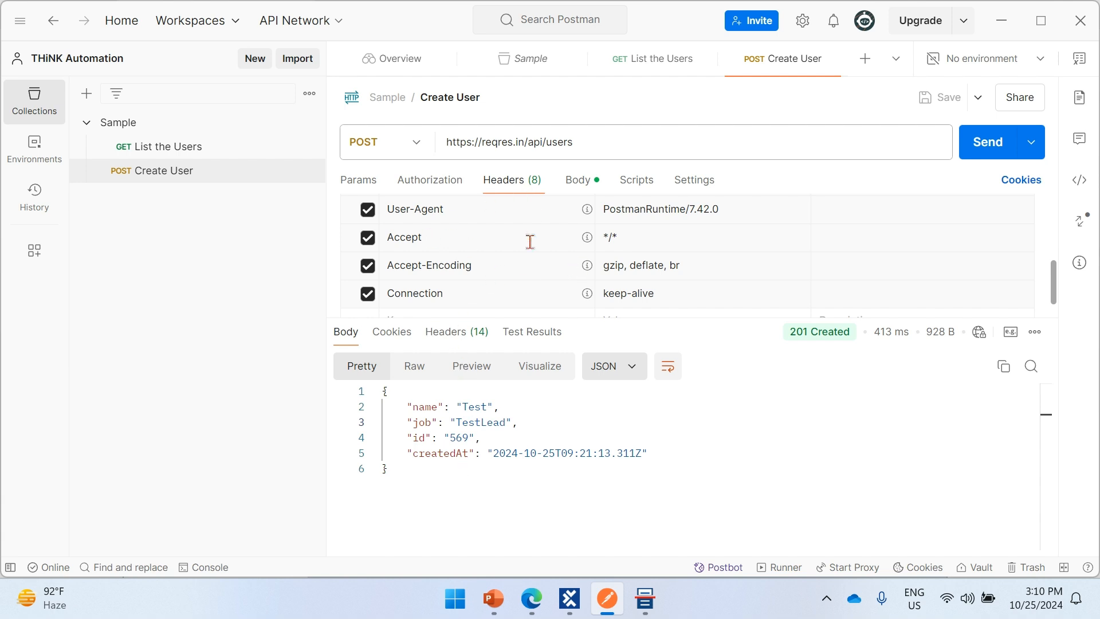
scroll(545, 241, down, 1)
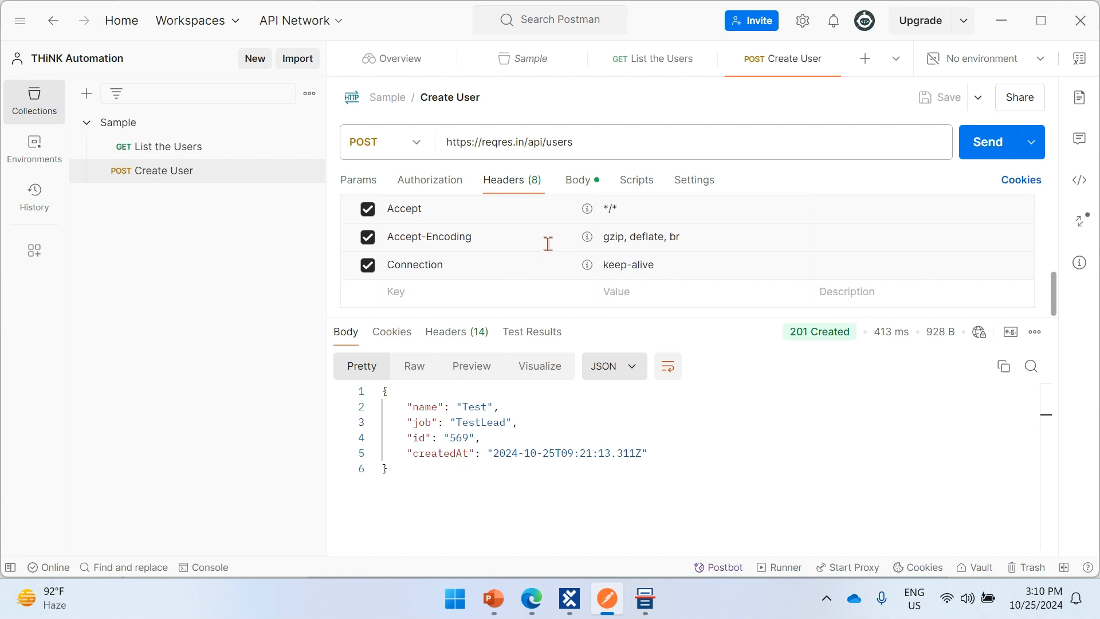
scroll(547, 252, up, 4)
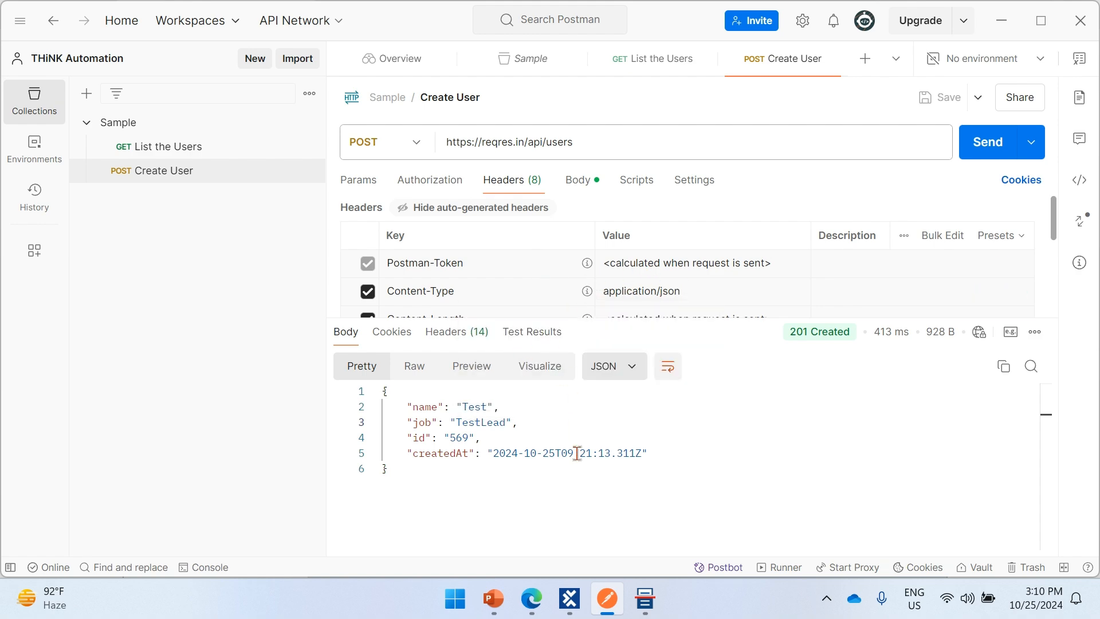
key(alt+Tab)
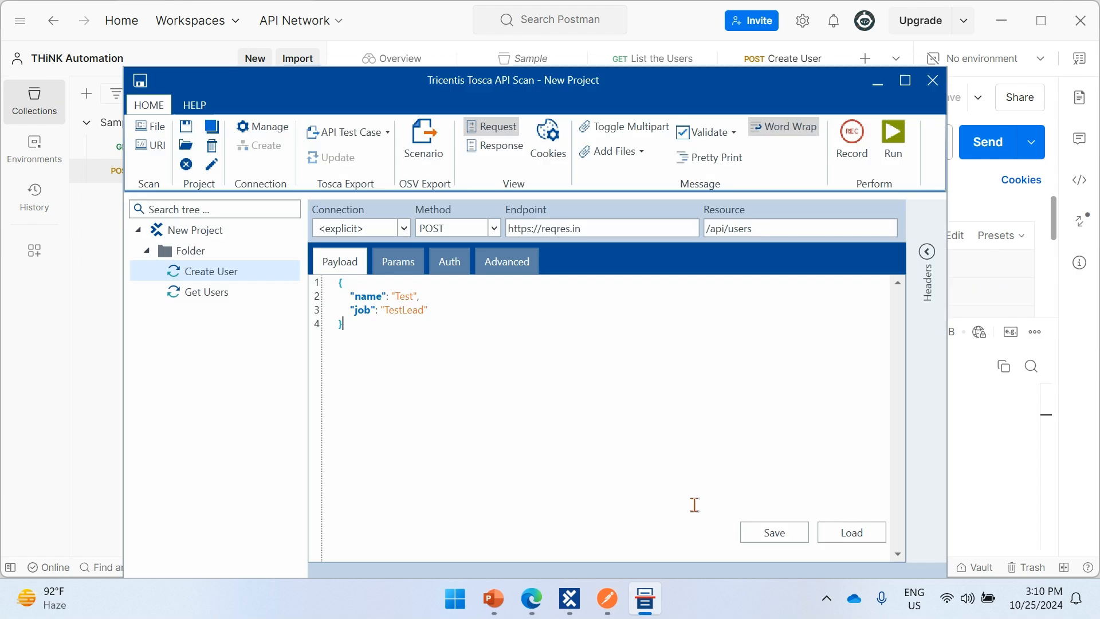
click(927, 252)
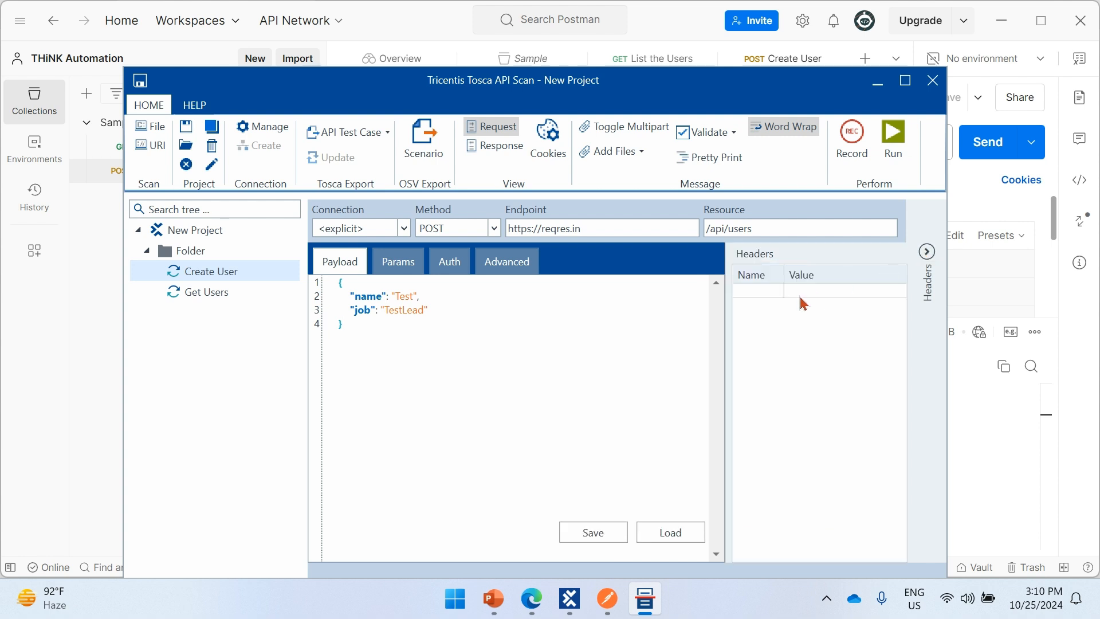
click(928, 252)
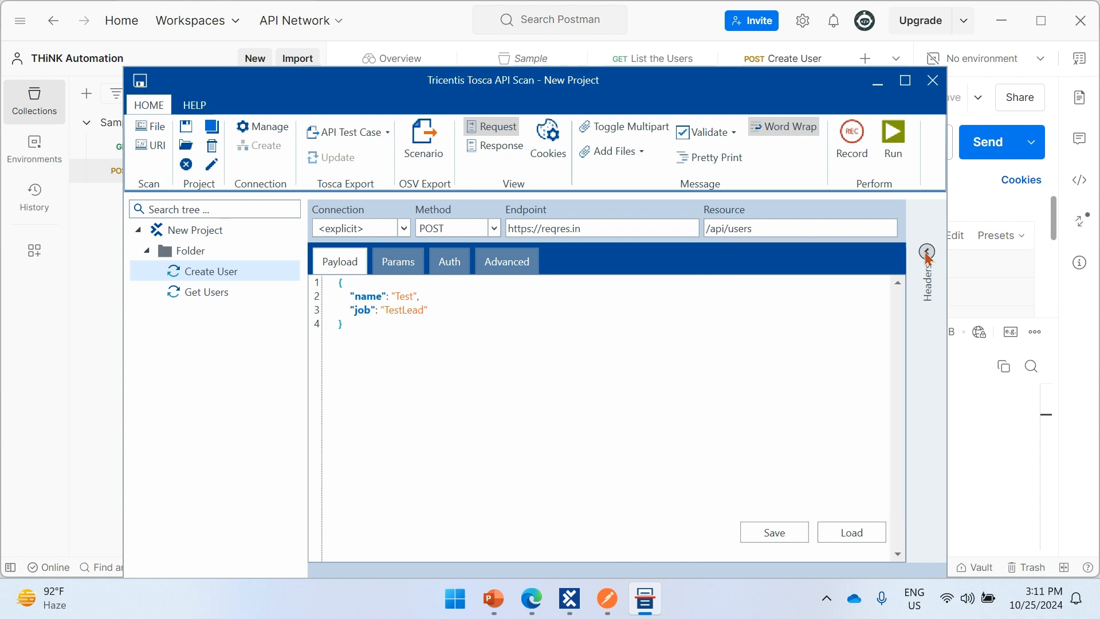
- Run the Create User message and inspect the payload of its response
click(895, 135)
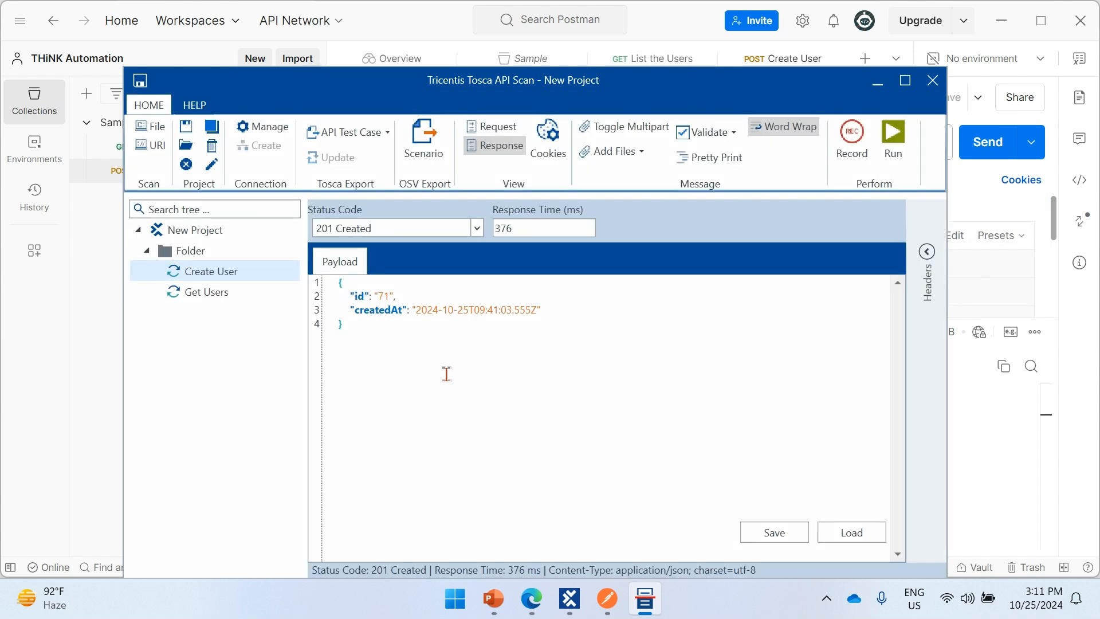
drag(369, 326, 327, 277)
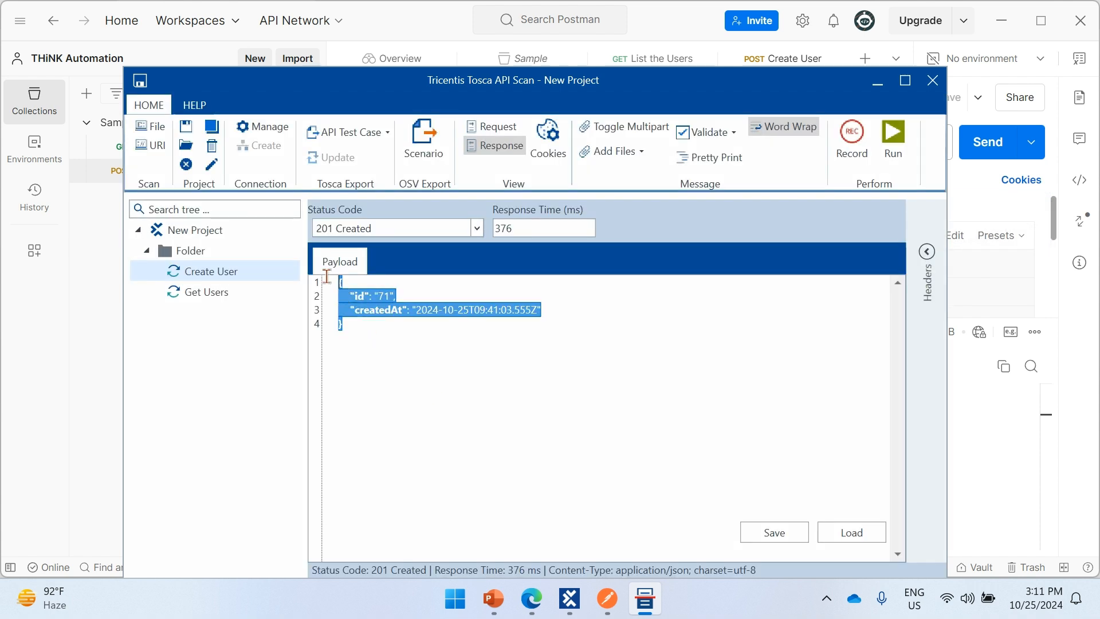
click(401, 336)
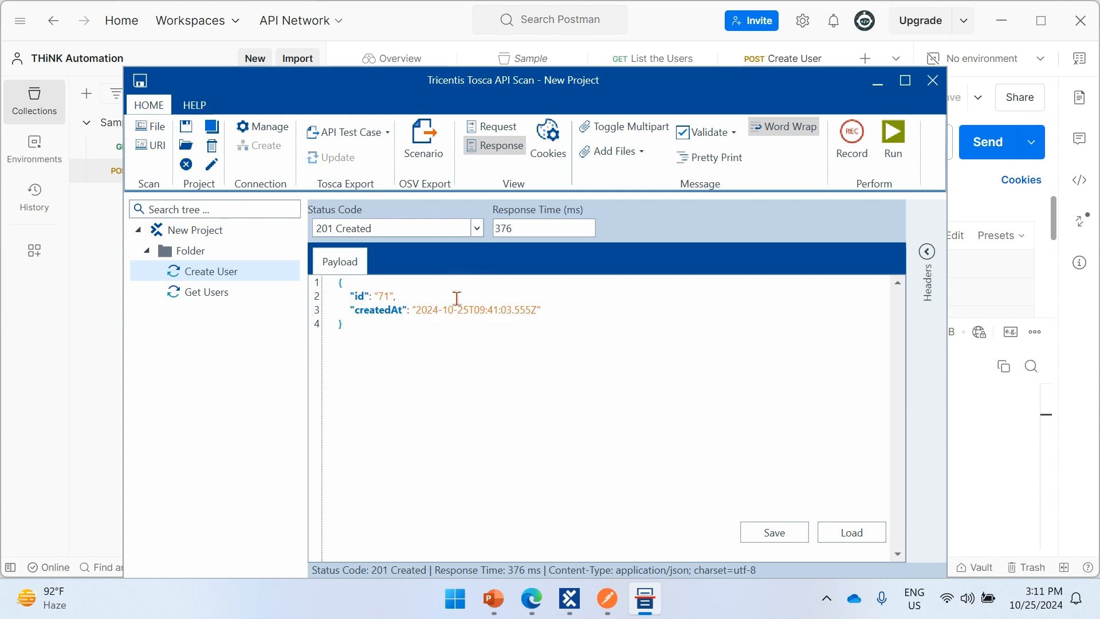
- Return to the Create User message's request and review its JSON payload and POST method
click(494, 126)
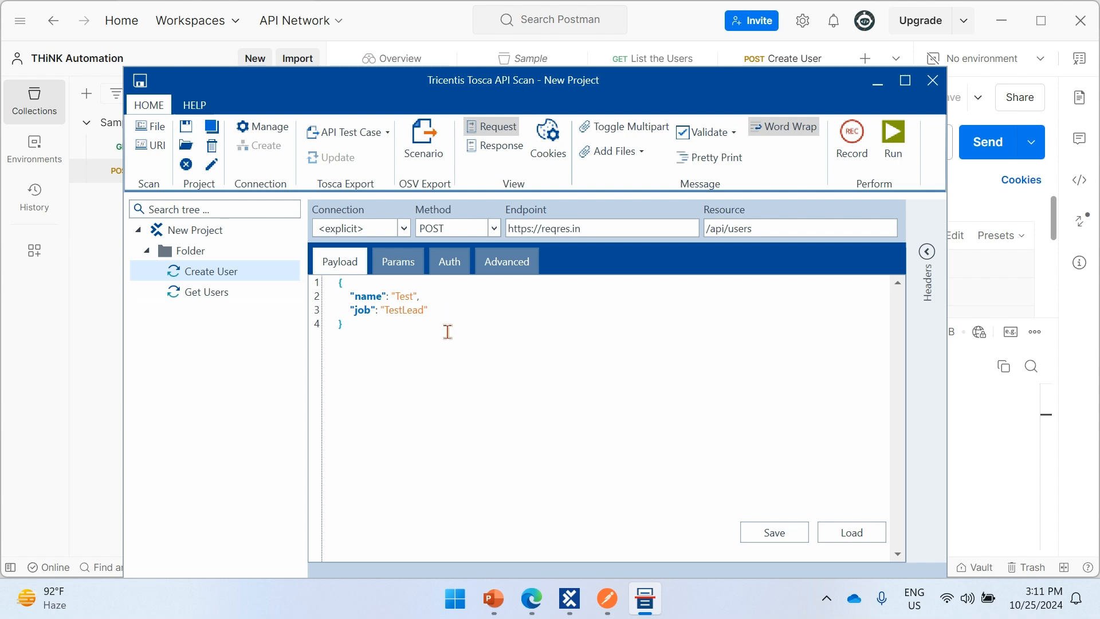
drag(442, 325, 372, 283)
click(504, 316)
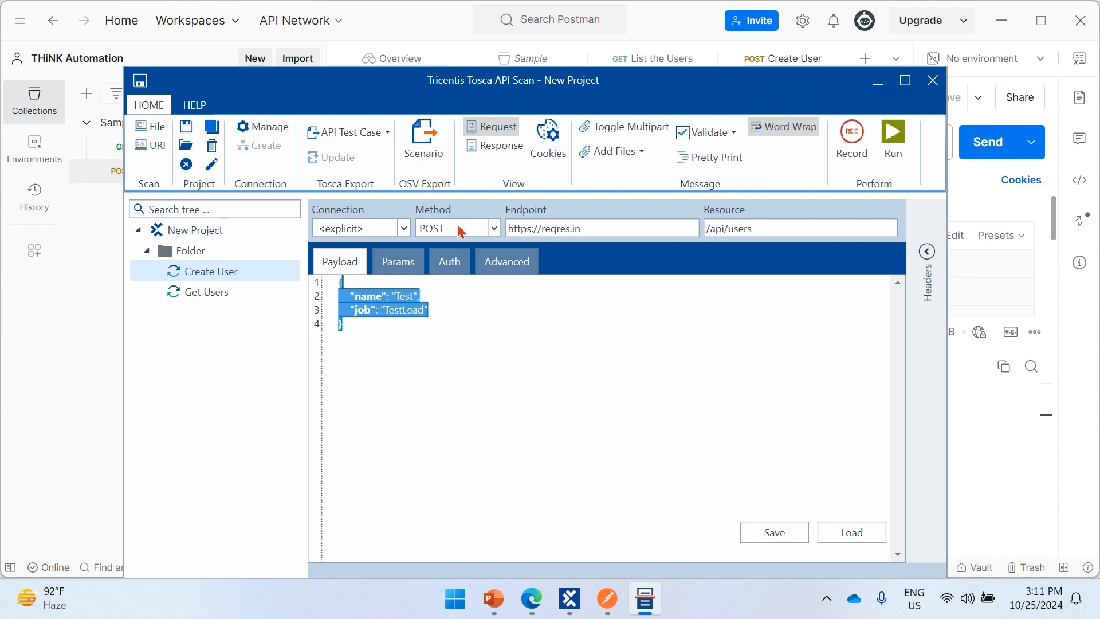
click(397, 327)
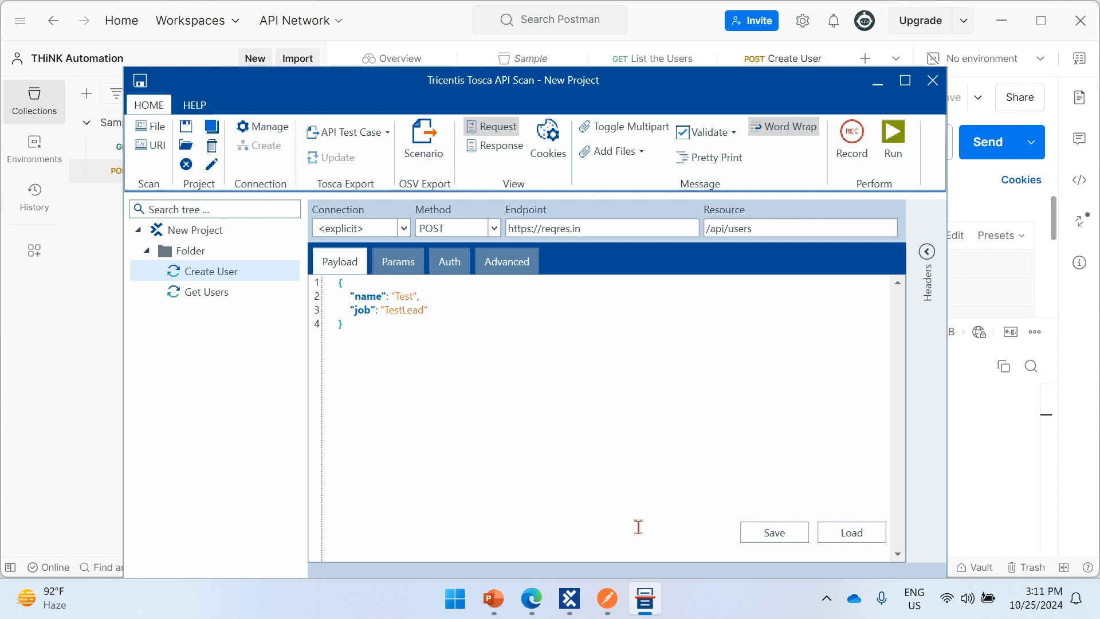
drag(375, 323, 346, 288)
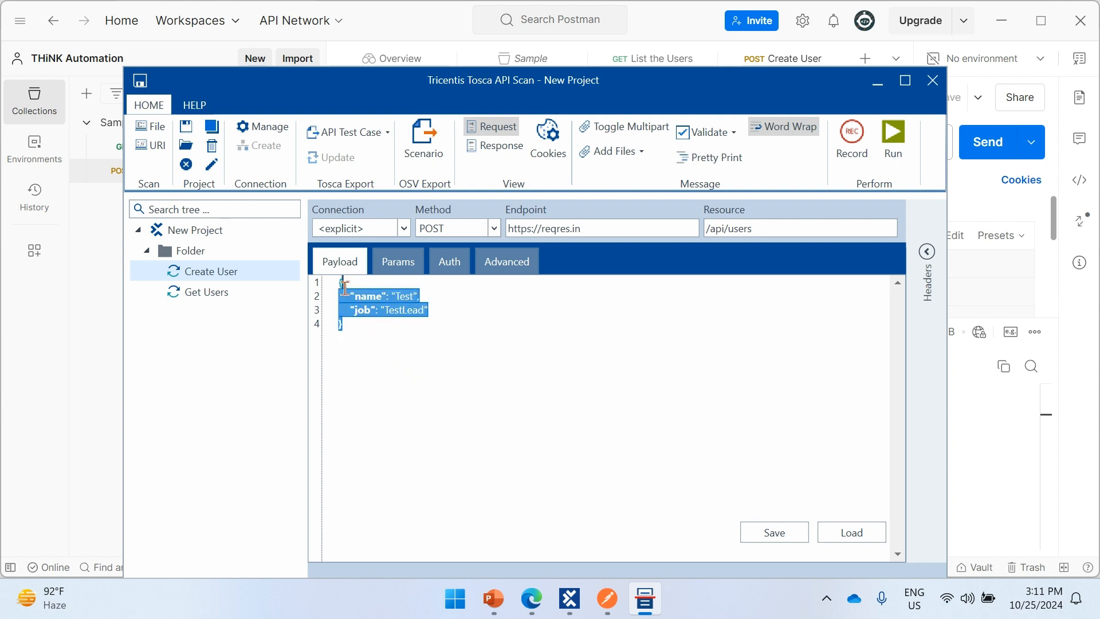
click(387, 342)
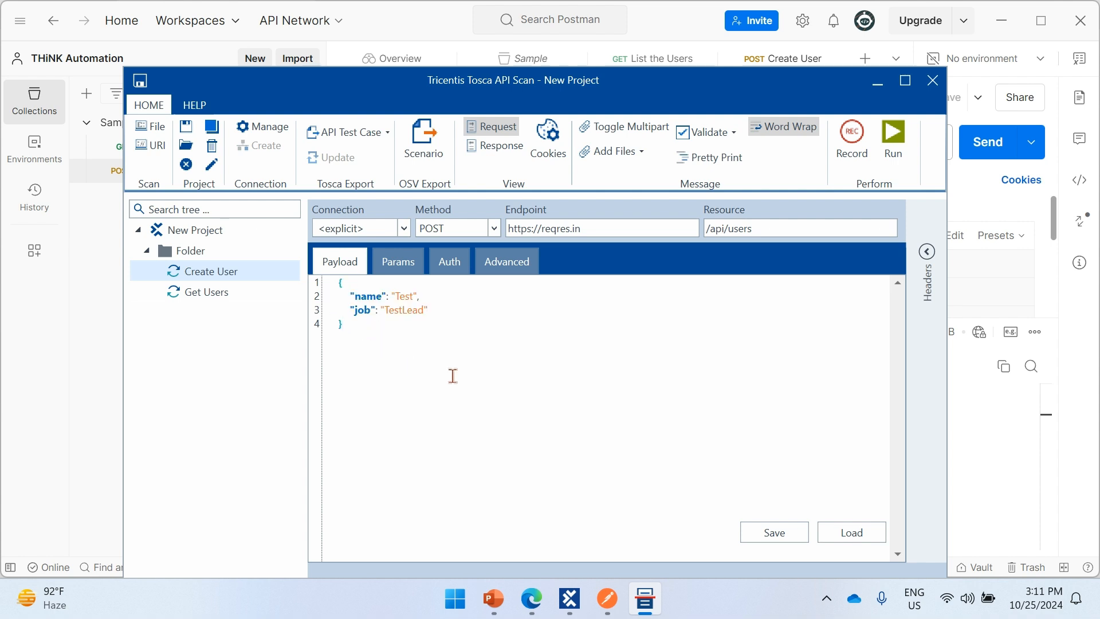
- Switch to Postman and examine the response body and status of the List the Users request
click(607, 599)
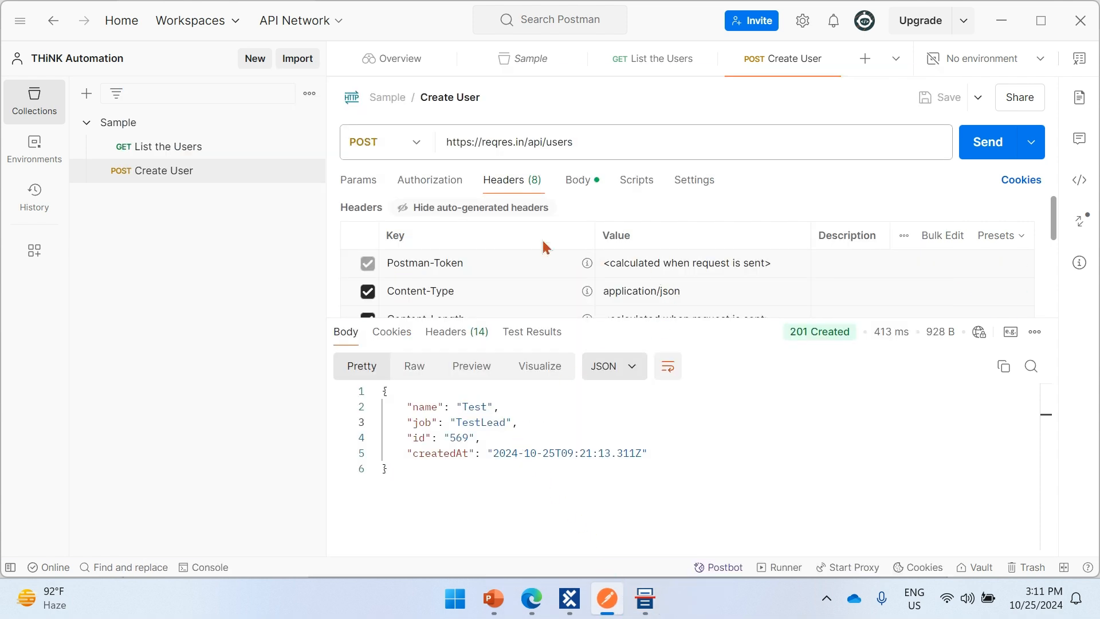
click(202, 148)
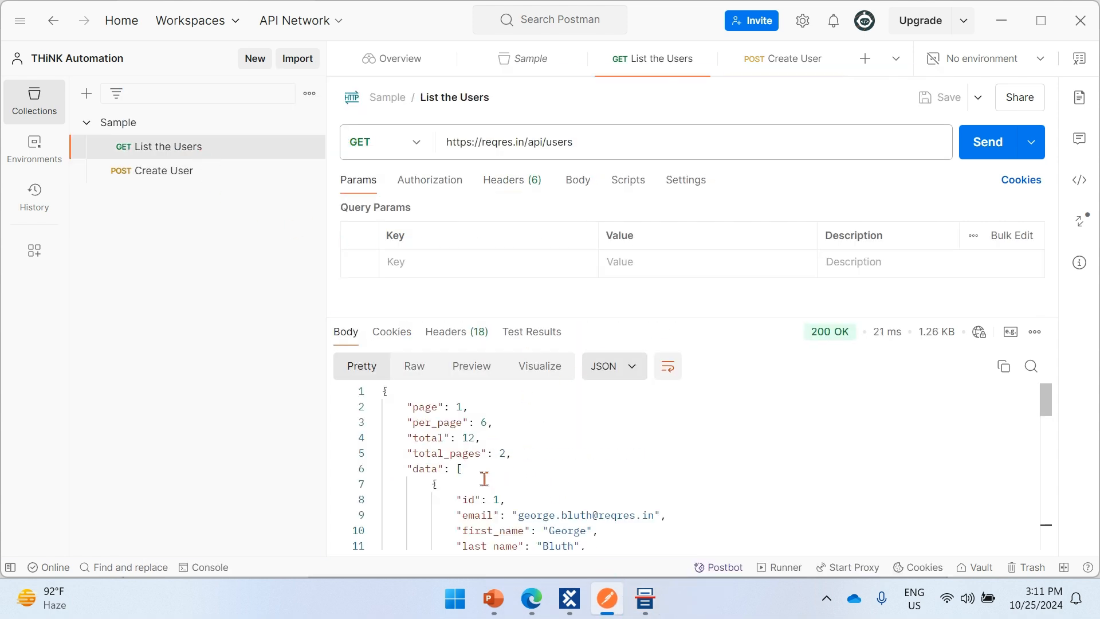
drag(467, 454, 536, 454)
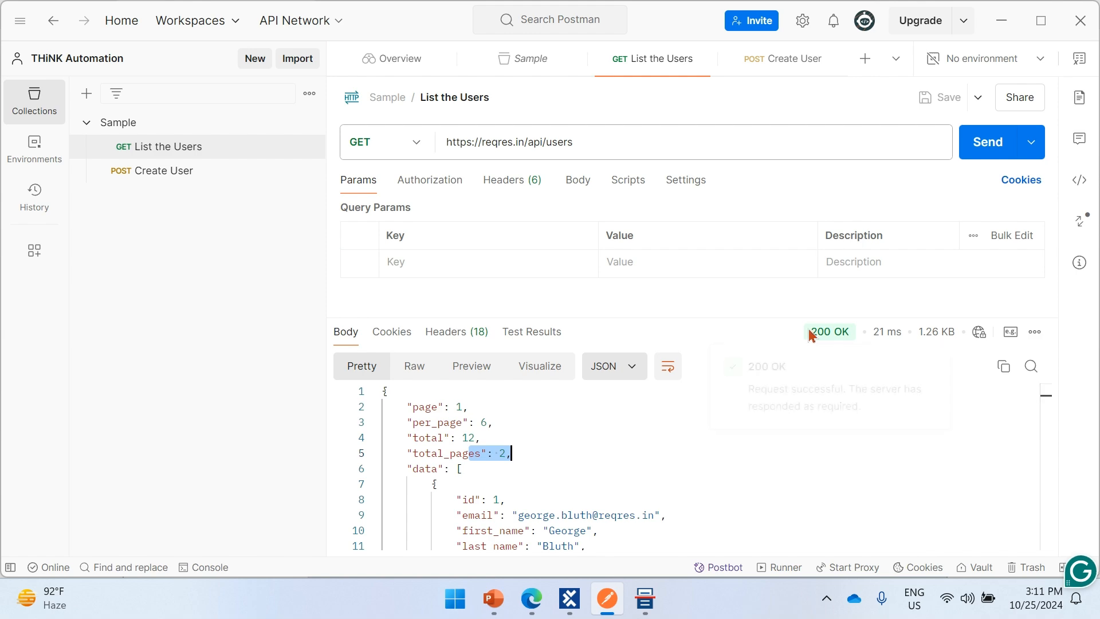
click(611, 483)
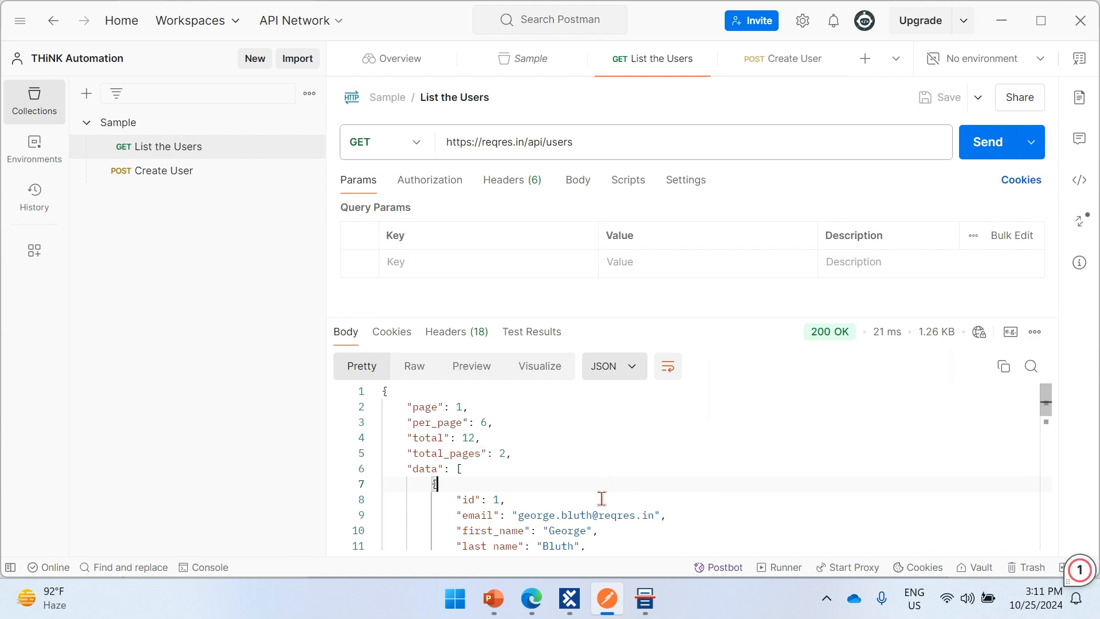
- Switch back to API Scan and export the Create User message to Tosca Commander as an API test case
key(alt+Tab)
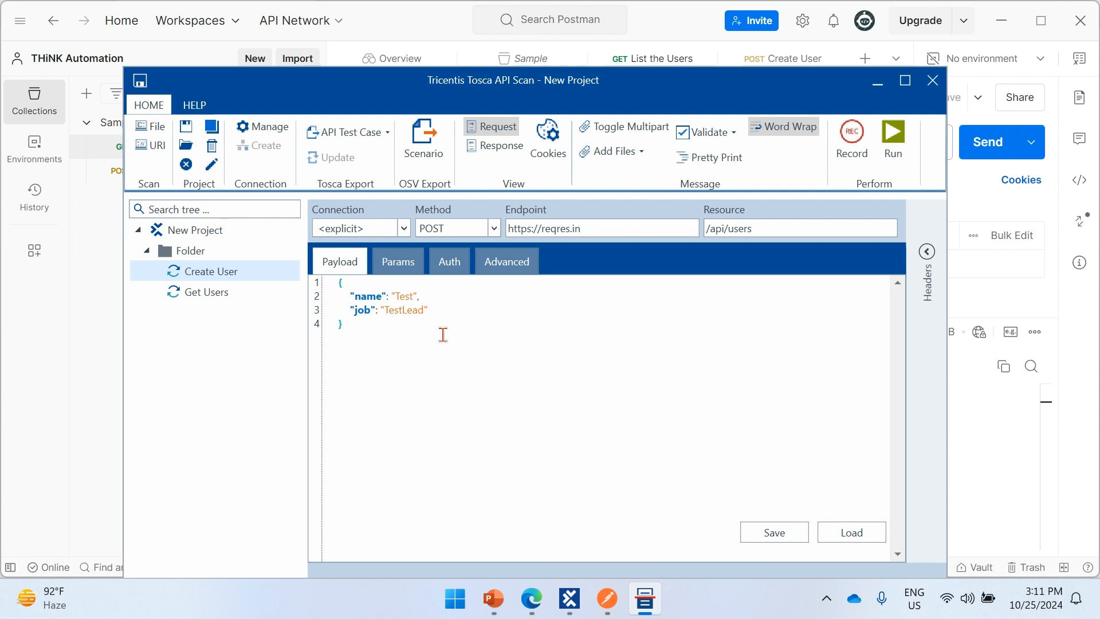
drag(359, 327, 343, 283)
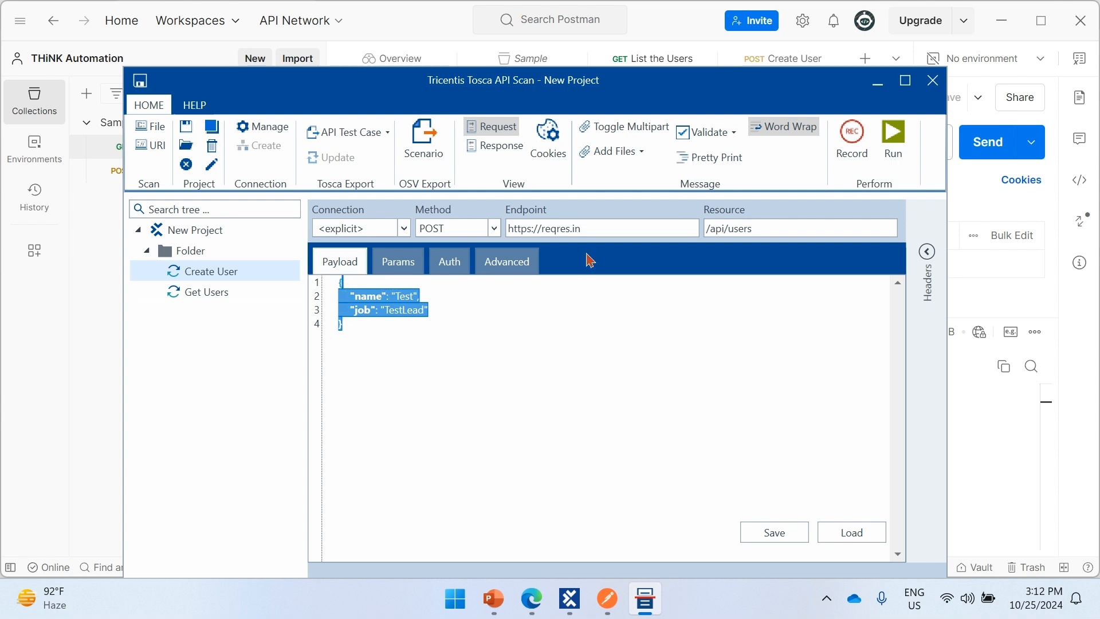
click(343, 137)
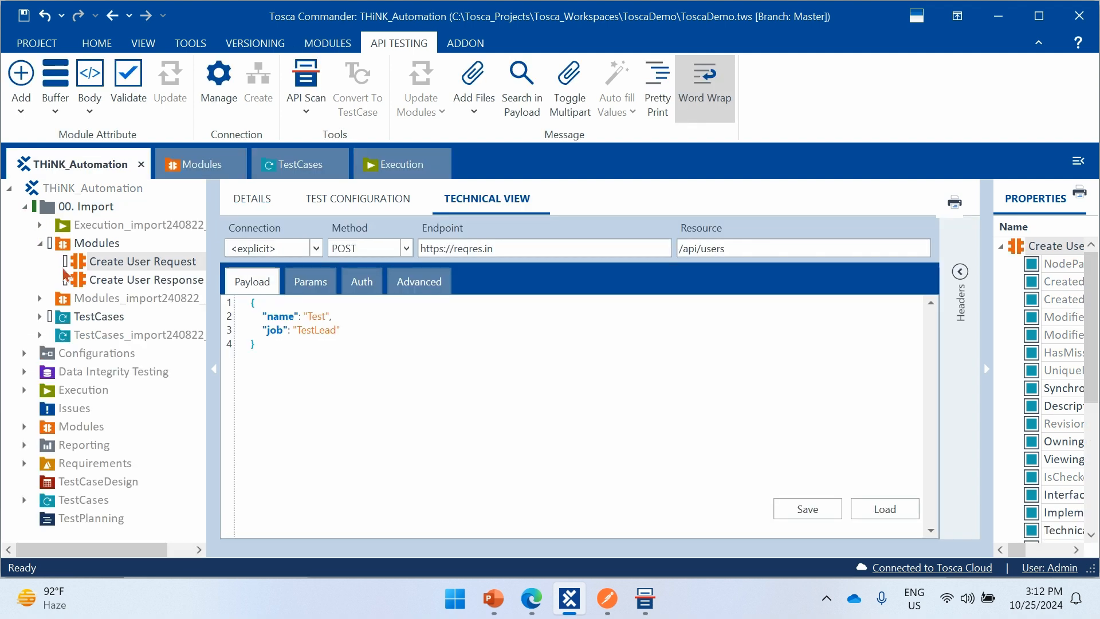
- Expand the imported TestCases folder and its subfolder, and widen the project tree to show the full item names
click(39, 317)
click(56, 336)
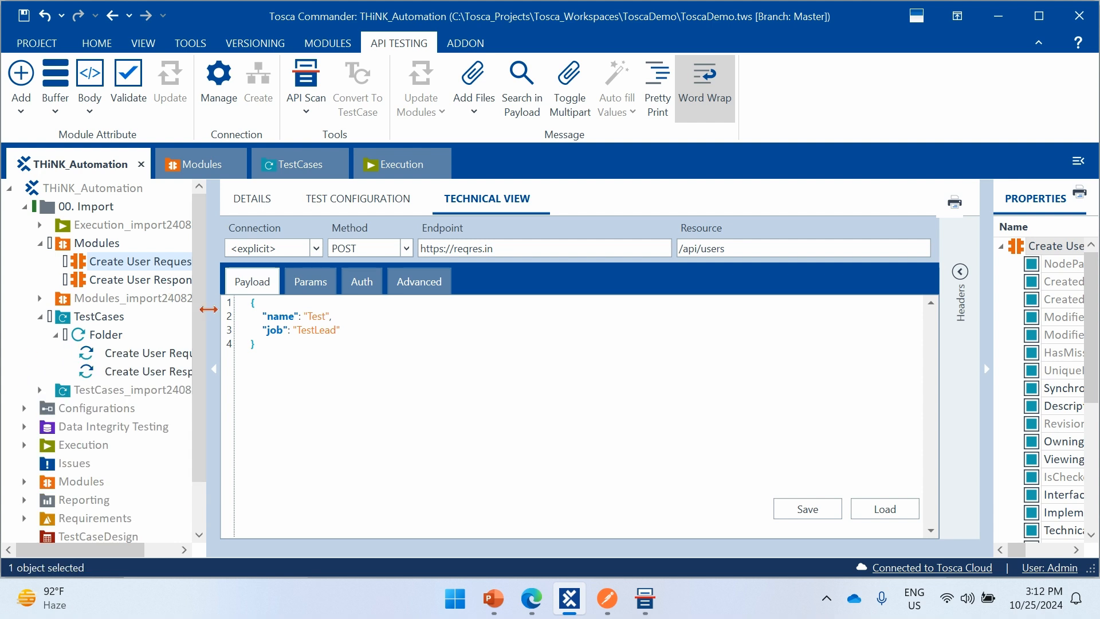
drag(210, 303, 306, 302)
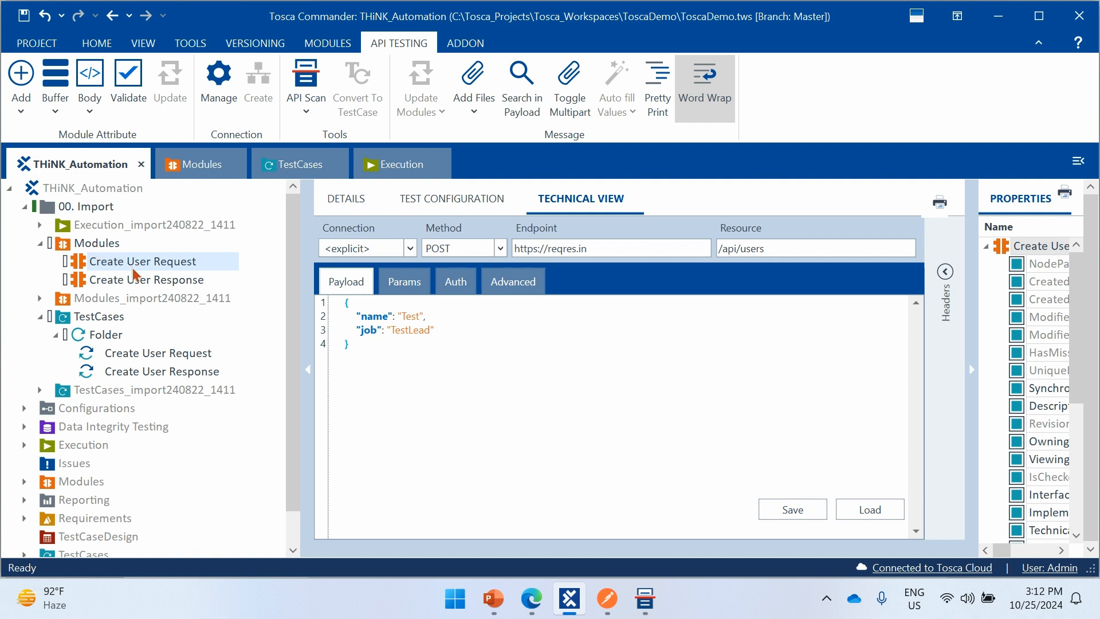
- Examine the technical view of the Create User Request and Response modules and their matching test steps
click(142, 281)
click(155, 261)
click(163, 281)
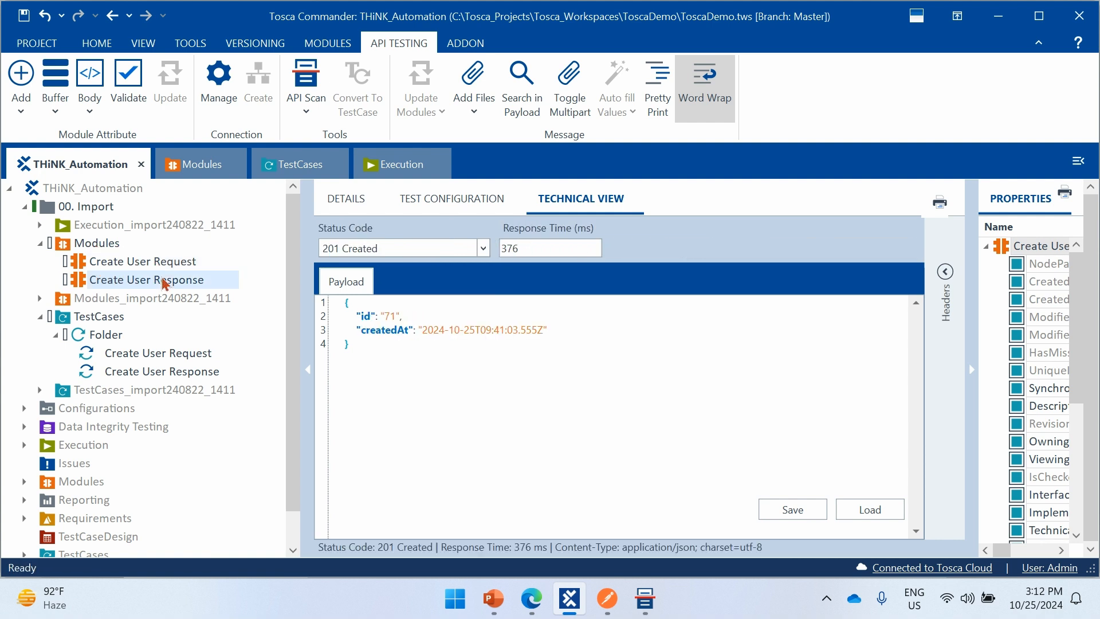
click(156, 354)
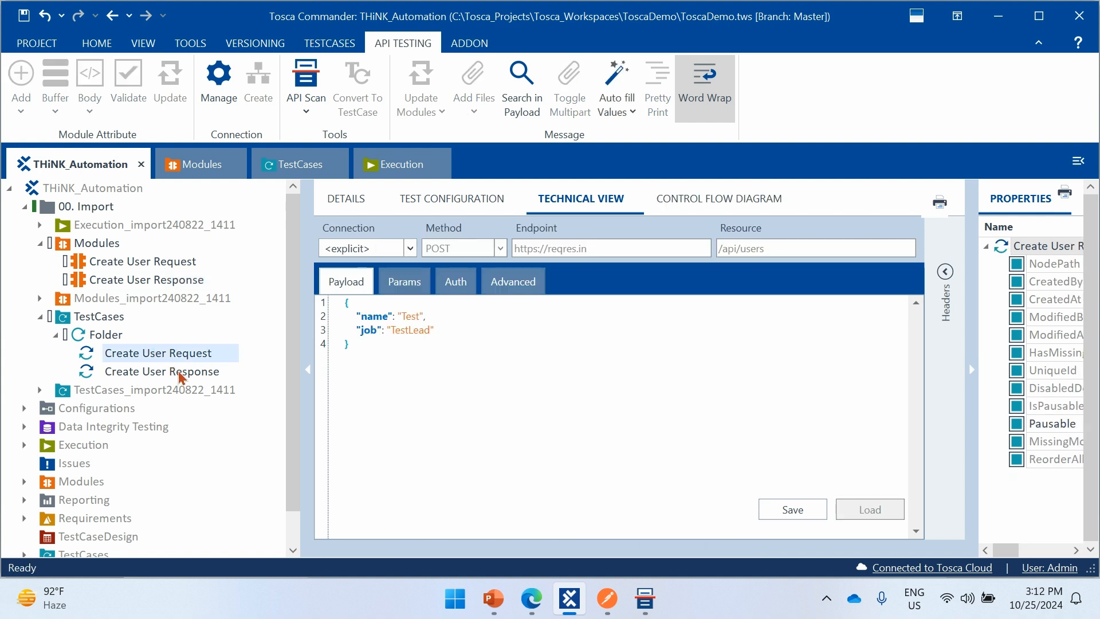
click(178, 371)
click(198, 353)
click(207, 371)
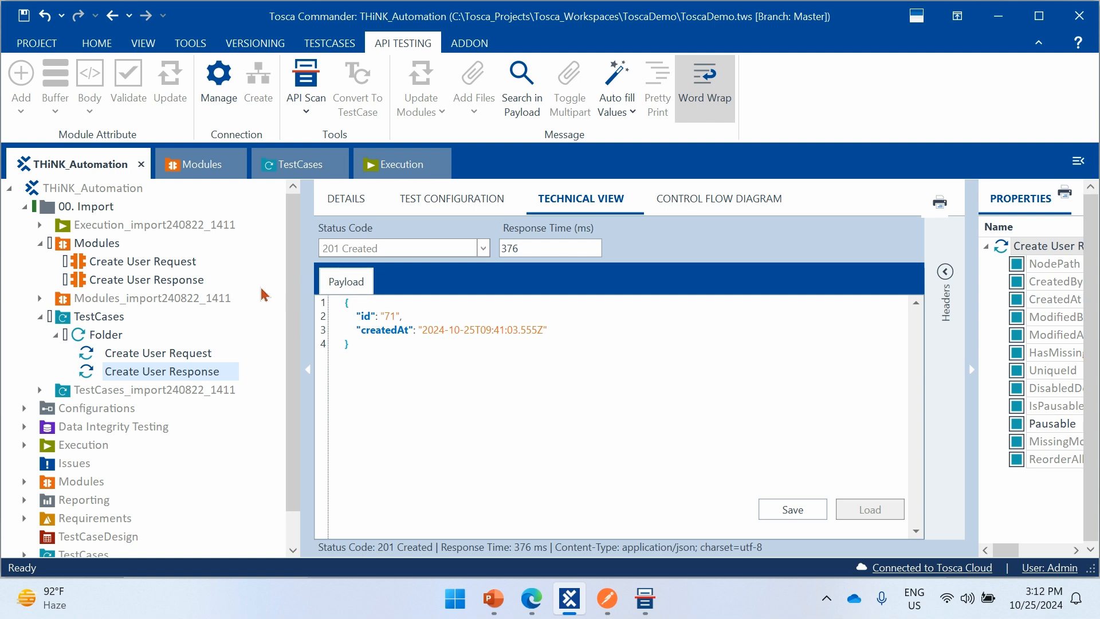
click(167, 263)
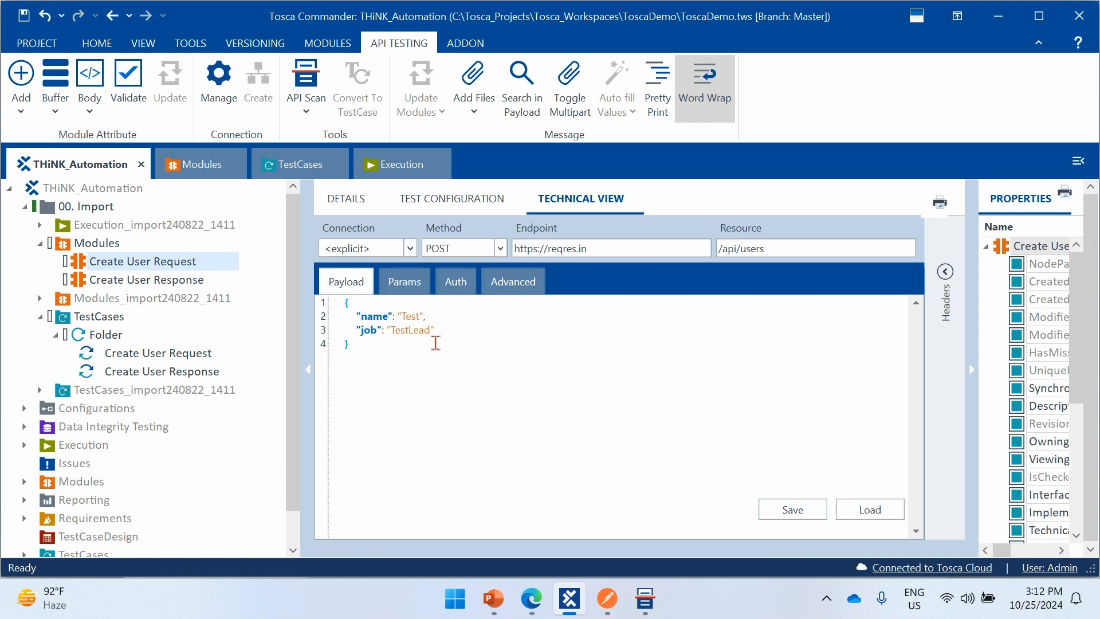
click(183, 281)
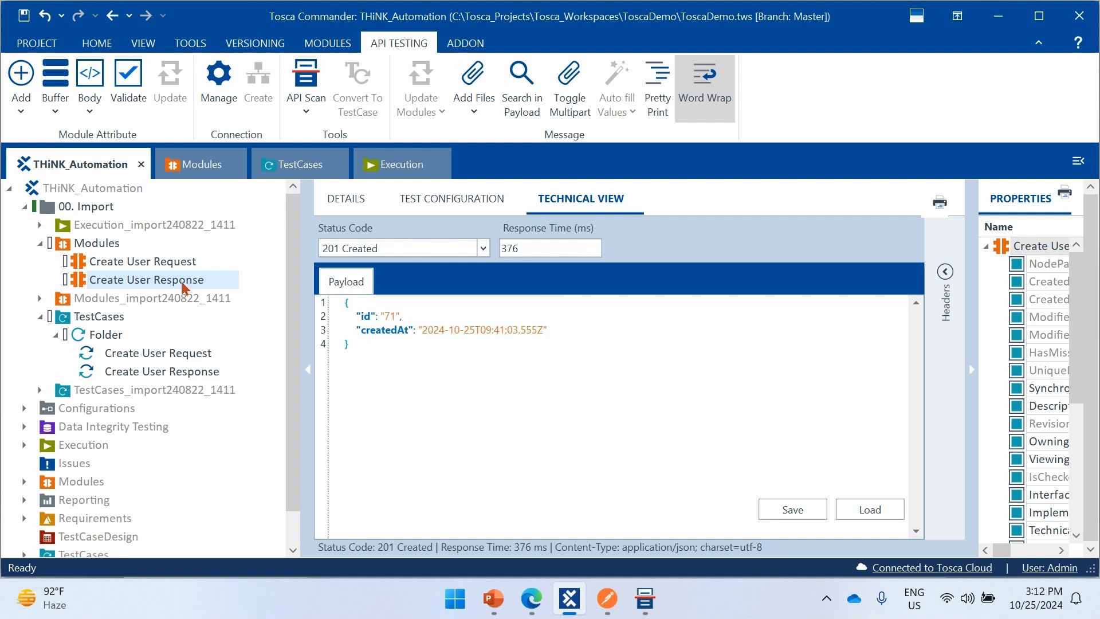
- Examine the Create User Request and Response modules in their details and technical views, and look inside the project's main Modules folder
click(80, 265)
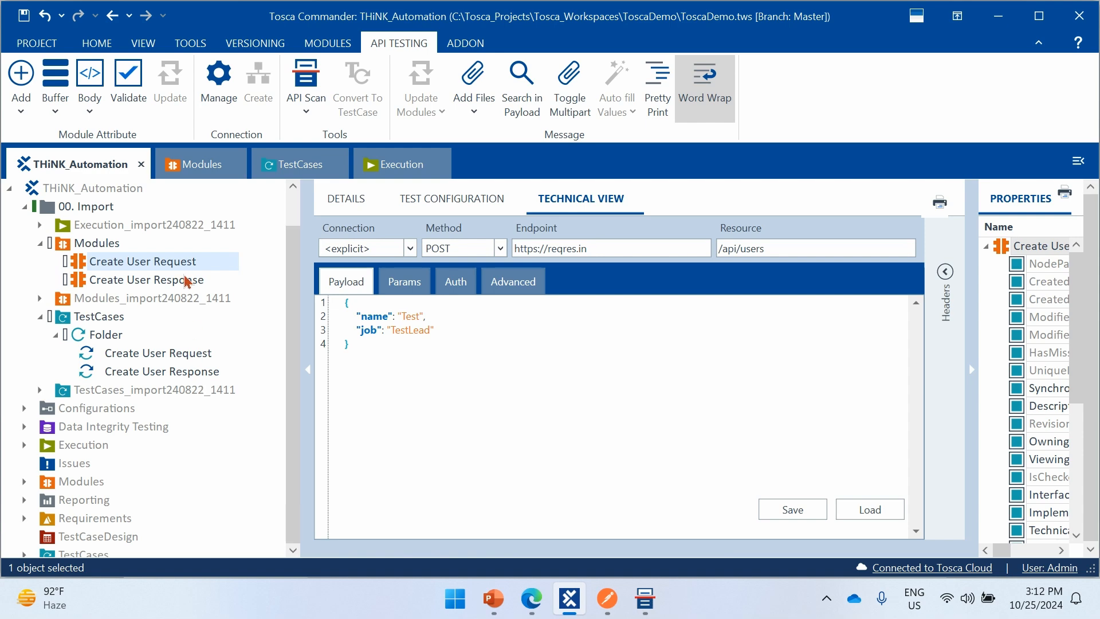
scroll(186, 281, down, 1)
click(24, 444)
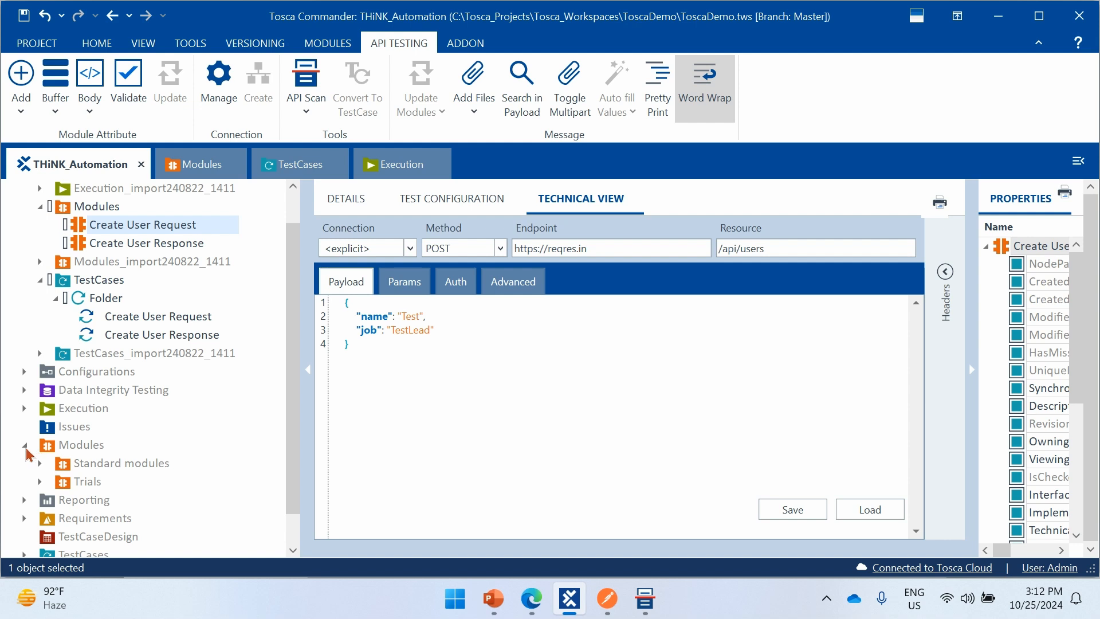
click(25, 446)
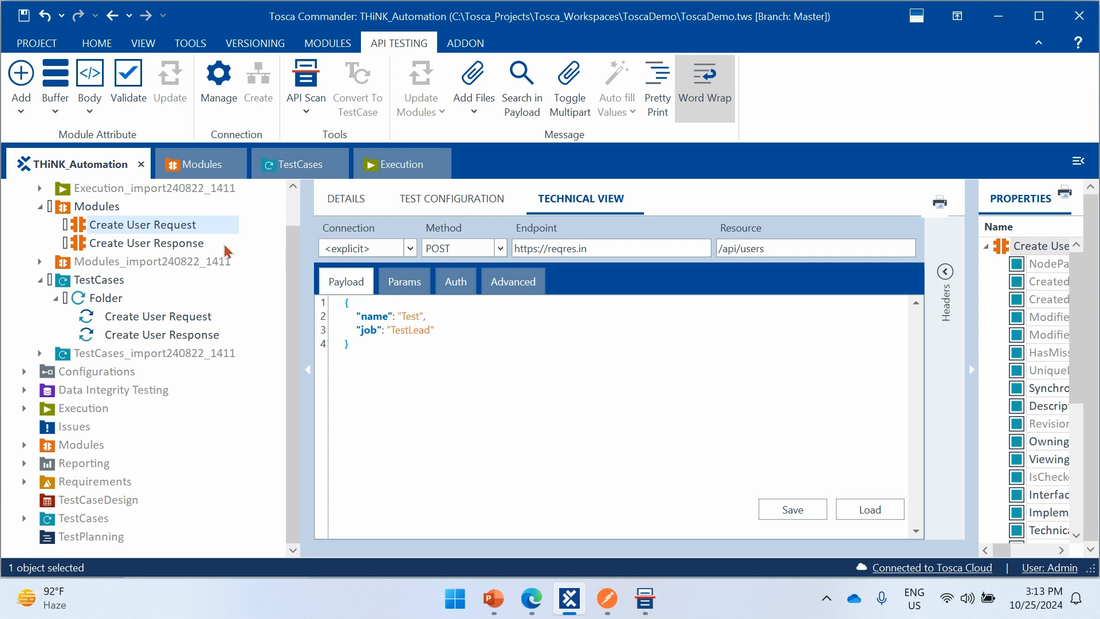
click(344, 208)
click(122, 243)
click(128, 225)
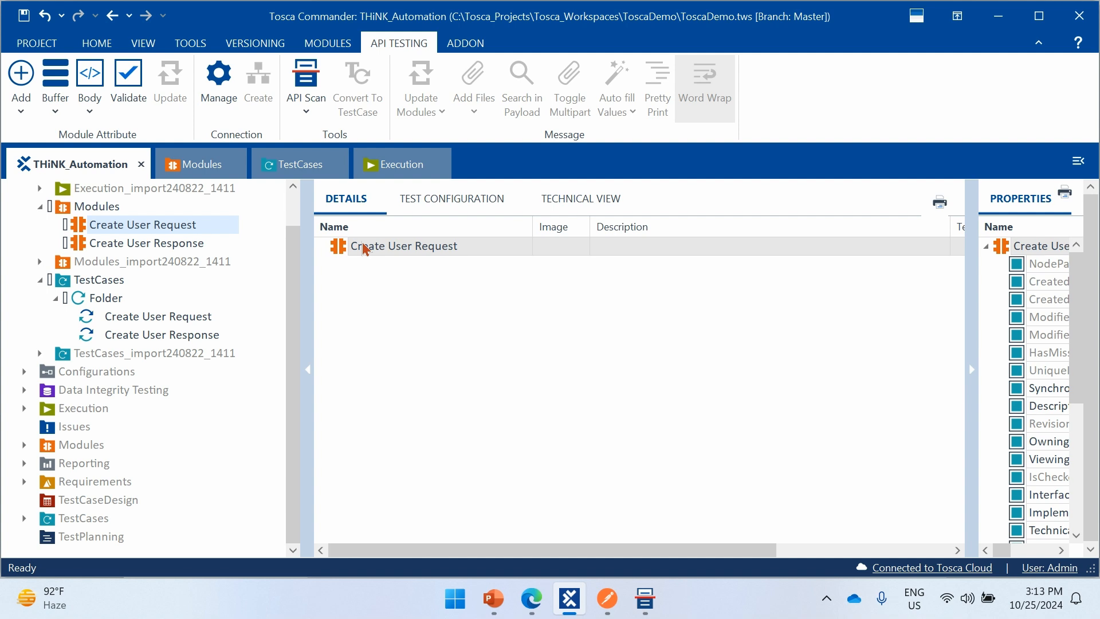
click(185, 243)
click(184, 224)
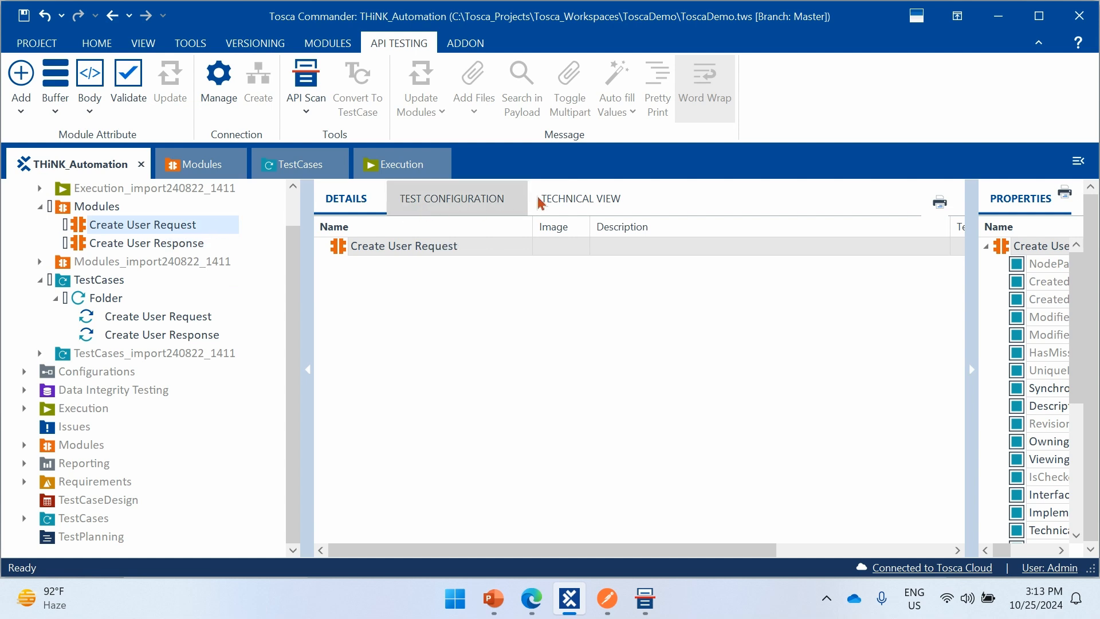
click(570, 199)
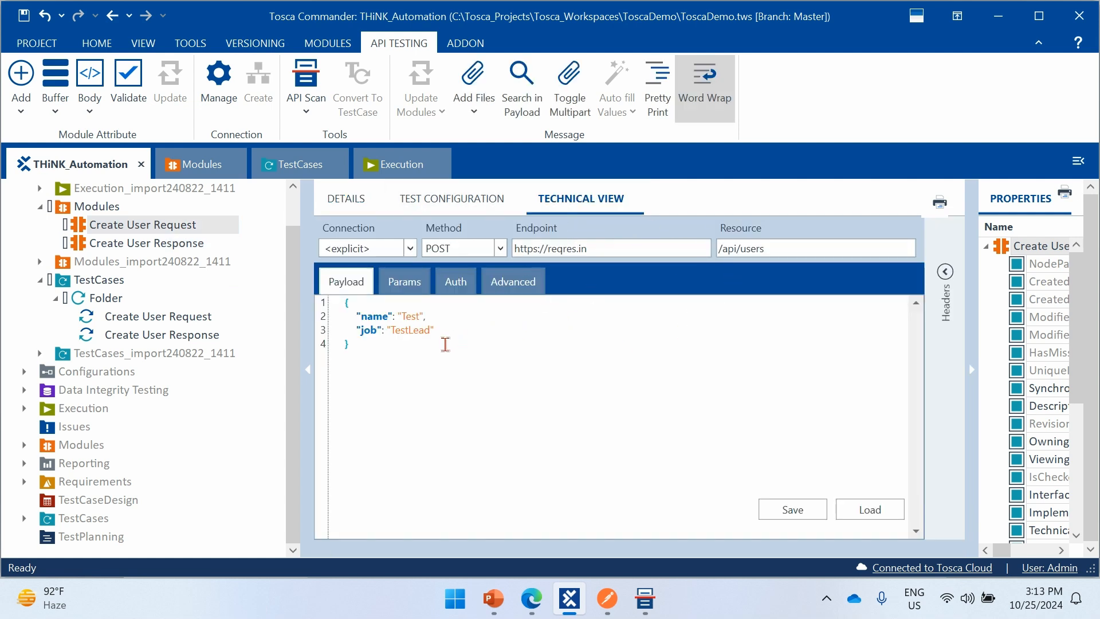
- Add module attributes for the name and job fields of the whole payload to the Create User Request module
click(375, 358)
key(ctrl+a)
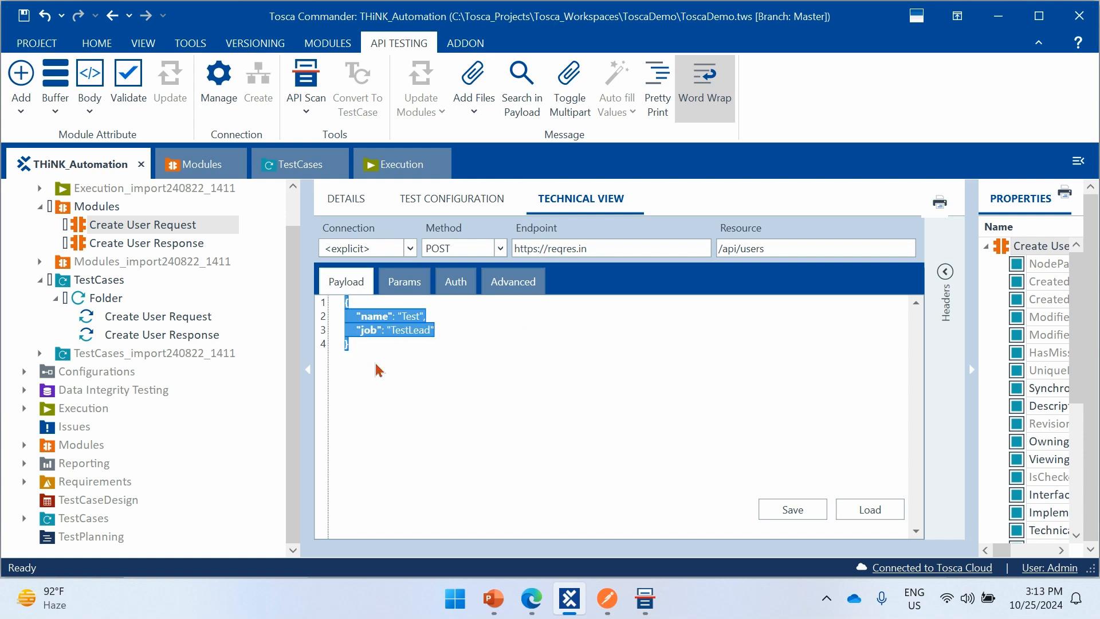
click(22, 113)
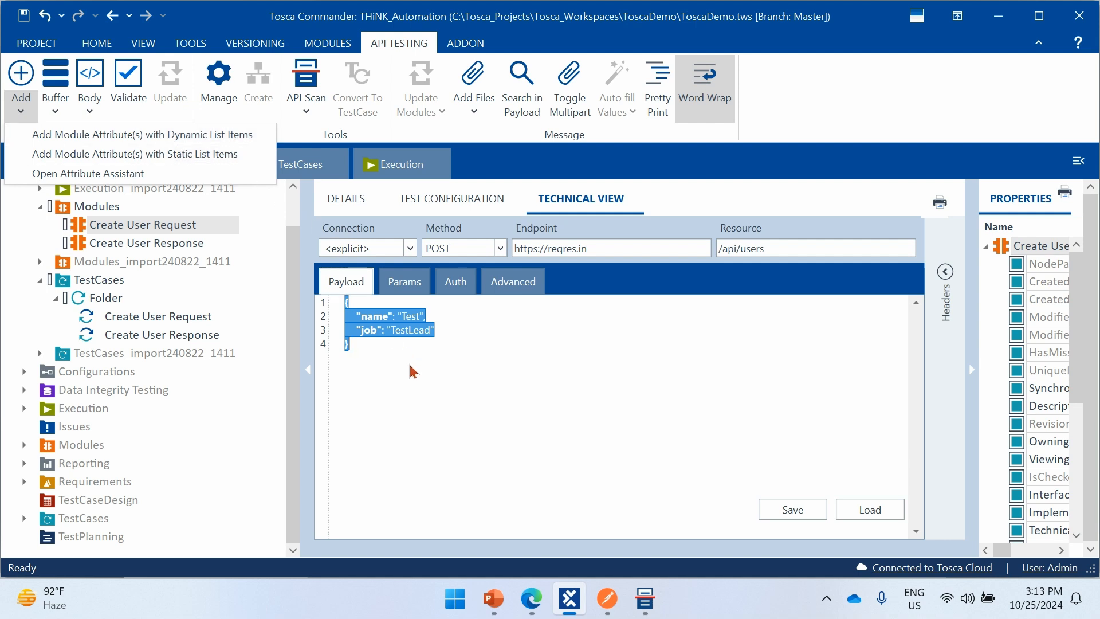
click(388, 350)
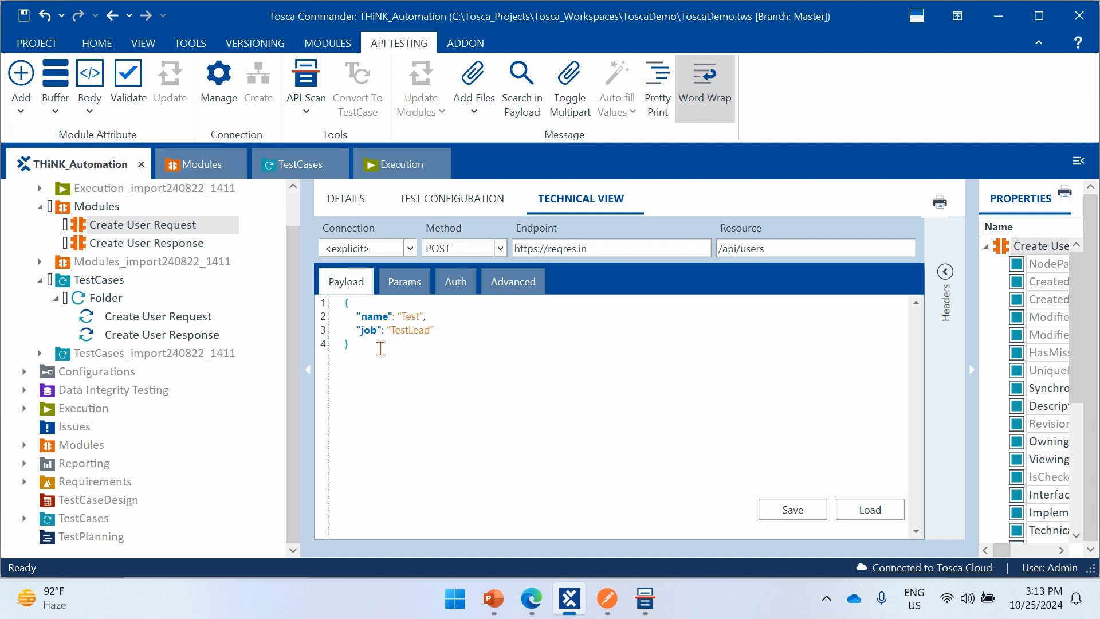
key(ctrl+a)
click(21, 73)
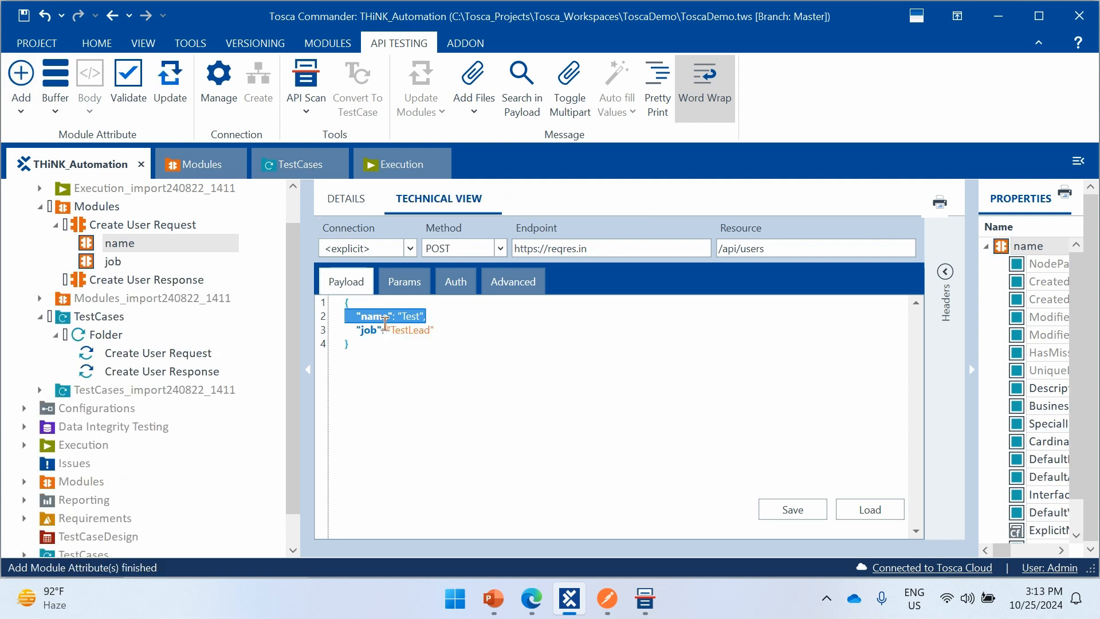
click(373, 328)
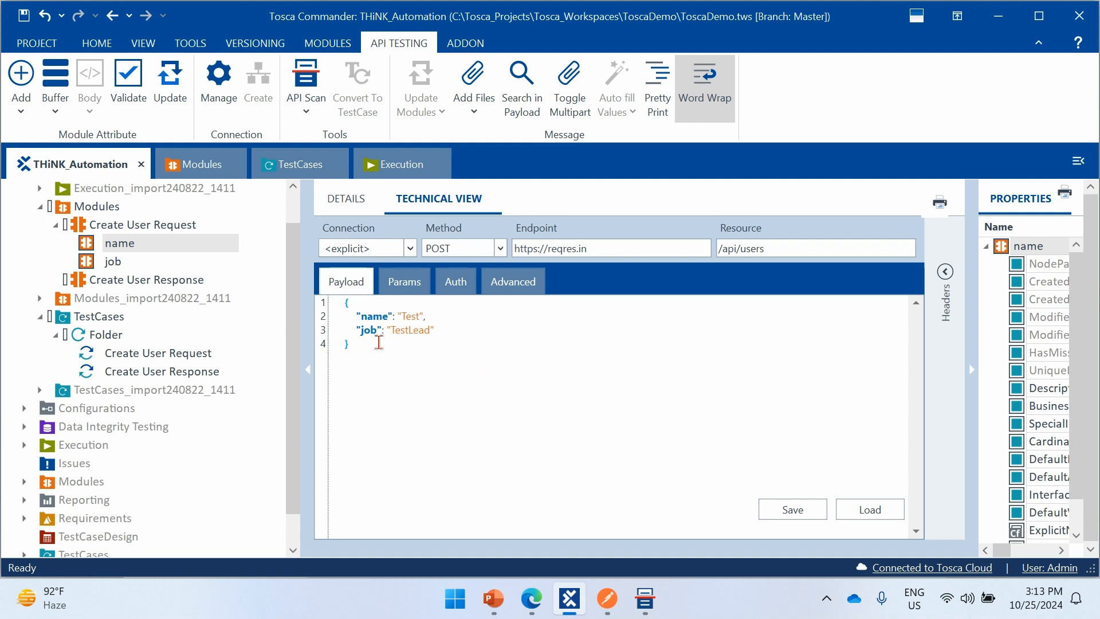
drag(444, 334, 354, 321)
click(373, 352)
double_click(372, 315)
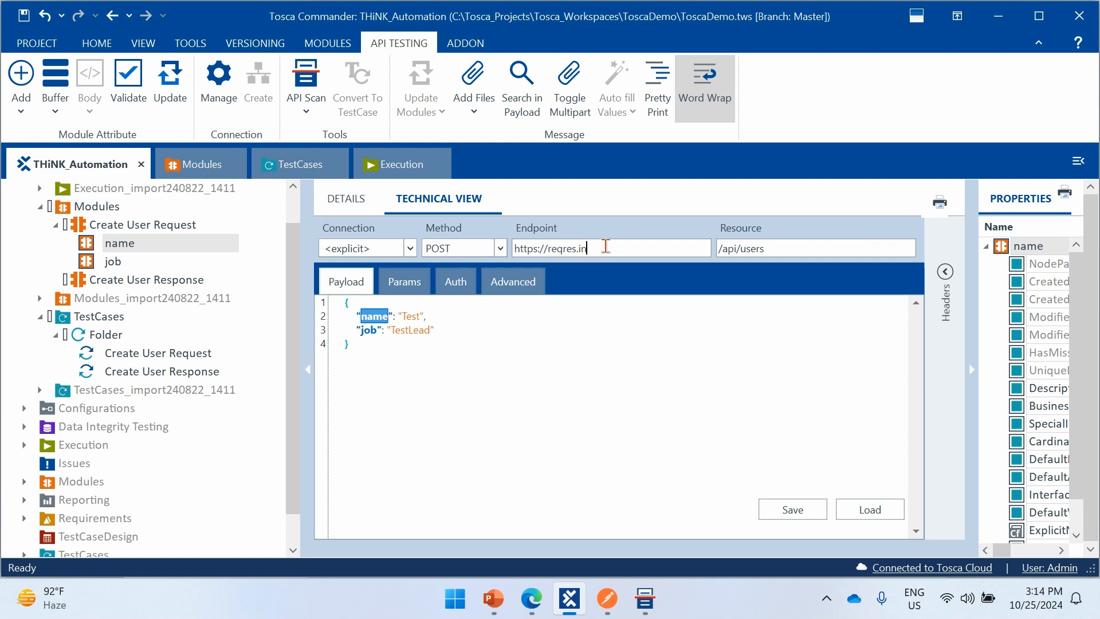
key(ctrl+a)
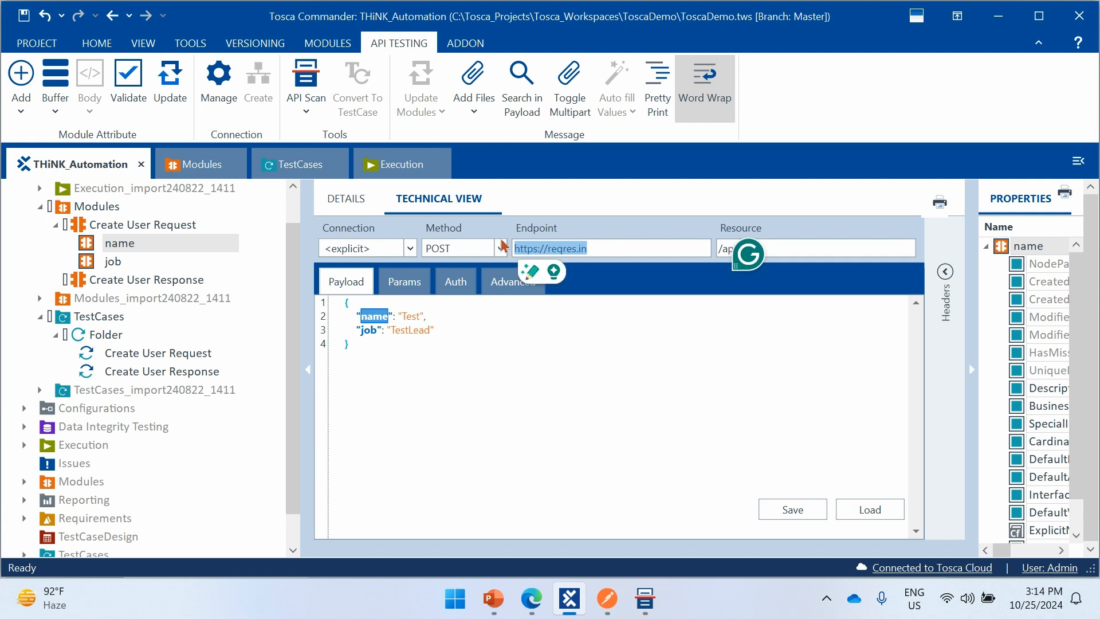
click(21, 80)
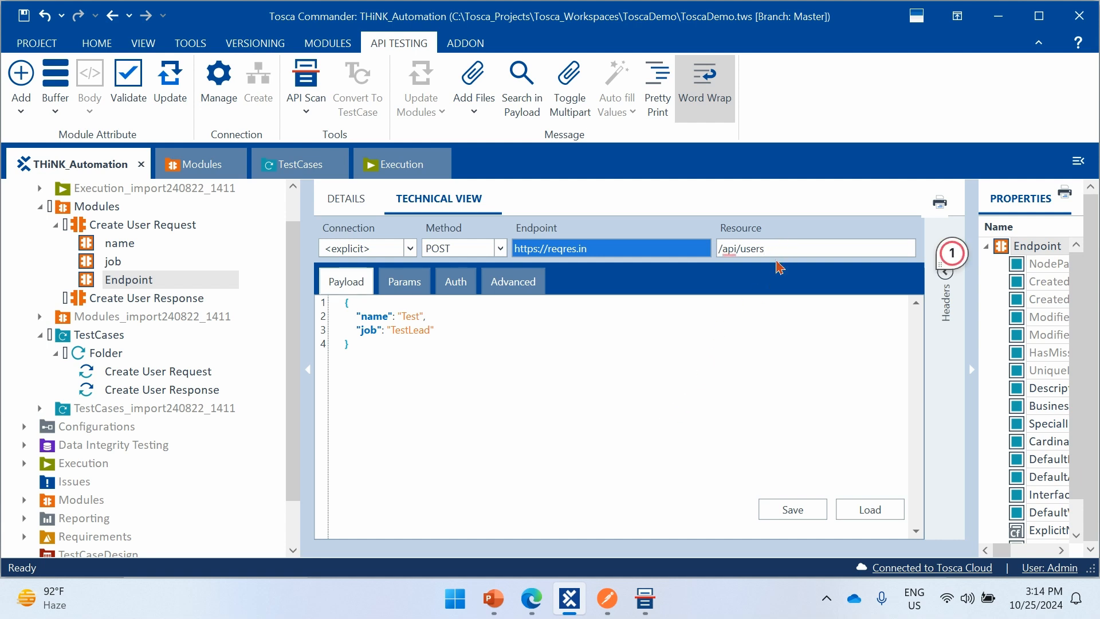
click(612, 247)
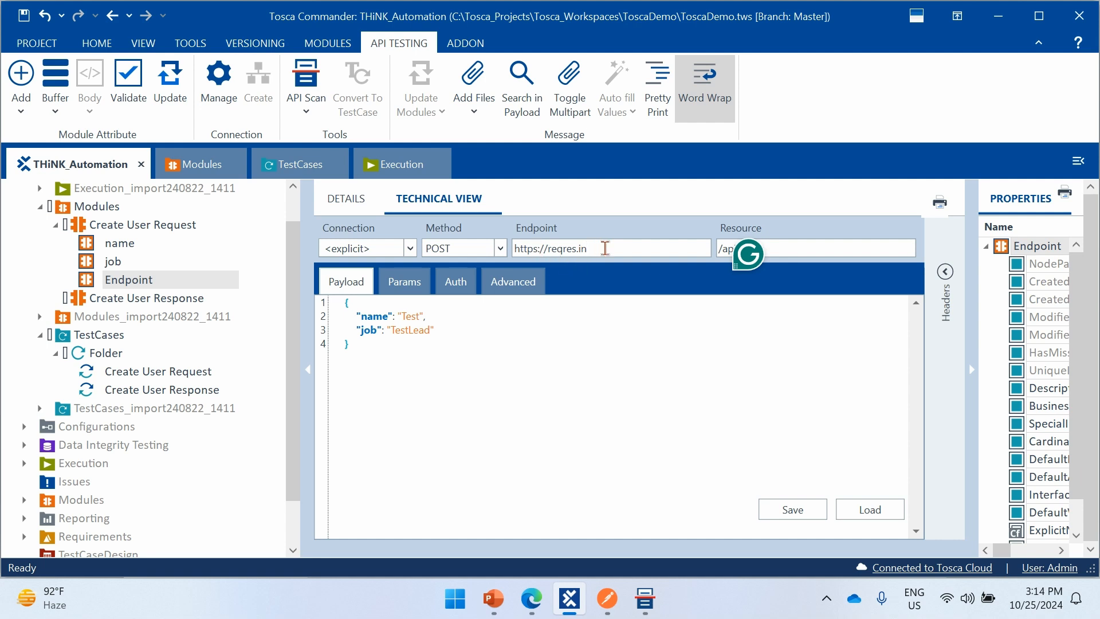
drag(596, 248, 511, 255)
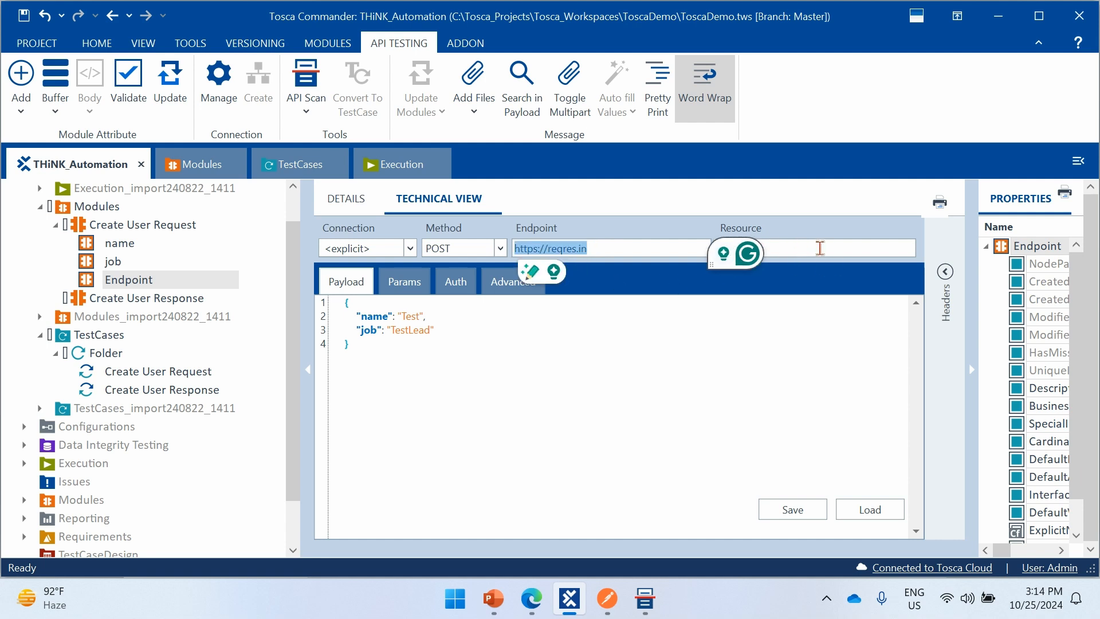
click(818, 248)
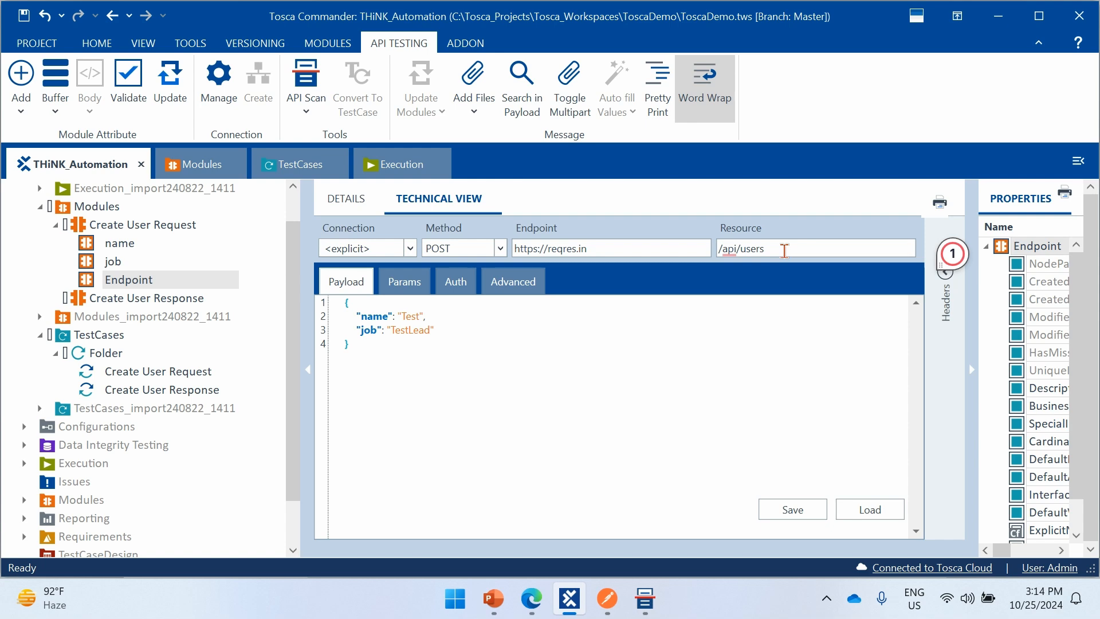
drag(779, 250, 694, 264)
click(633, 353)
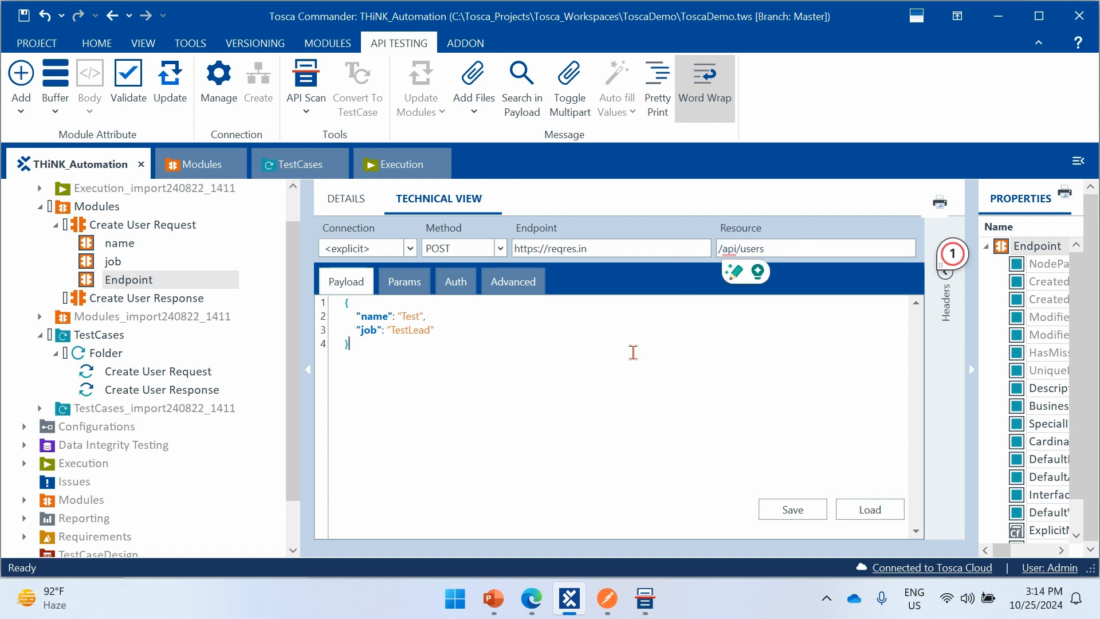
- Add the 201 Created status code as a module attribute of Create User Response
click(183, 299)
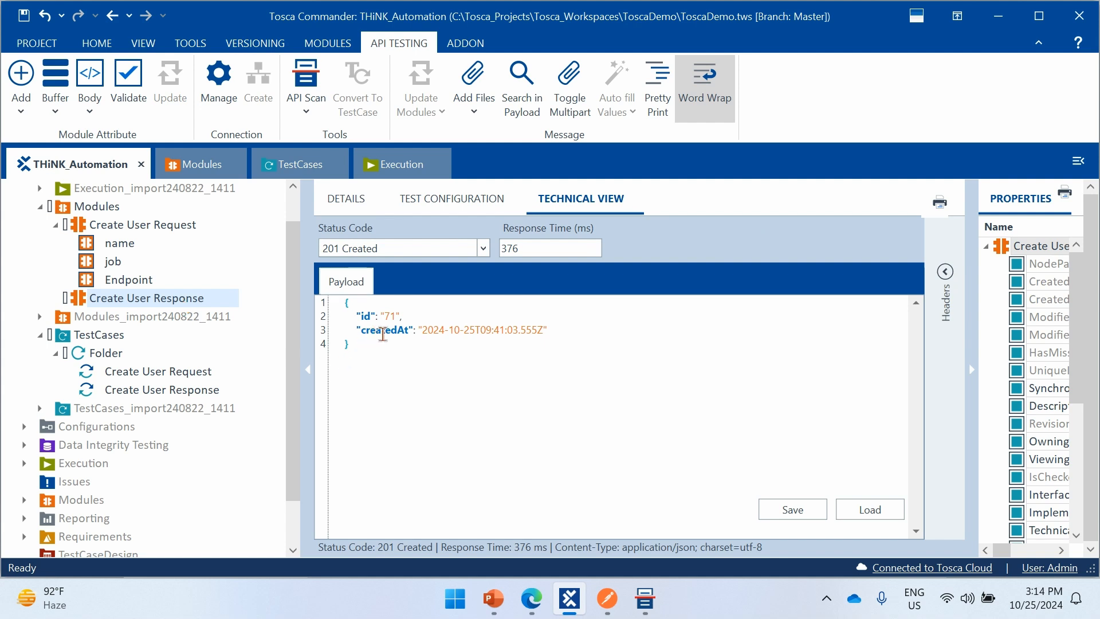
click(391, 254)
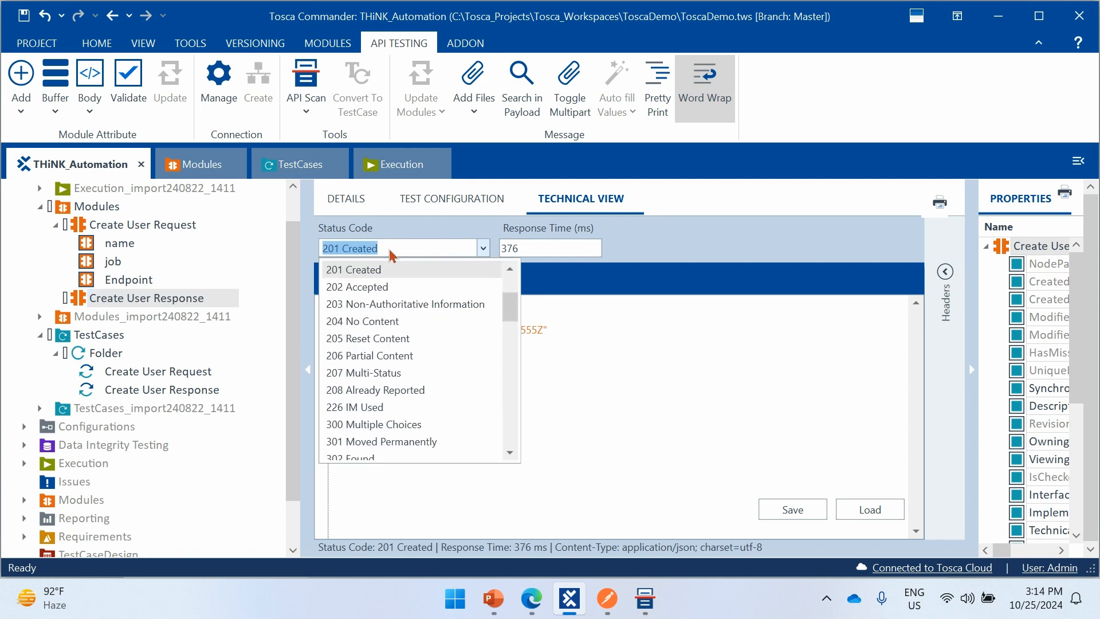
click(21, 86)
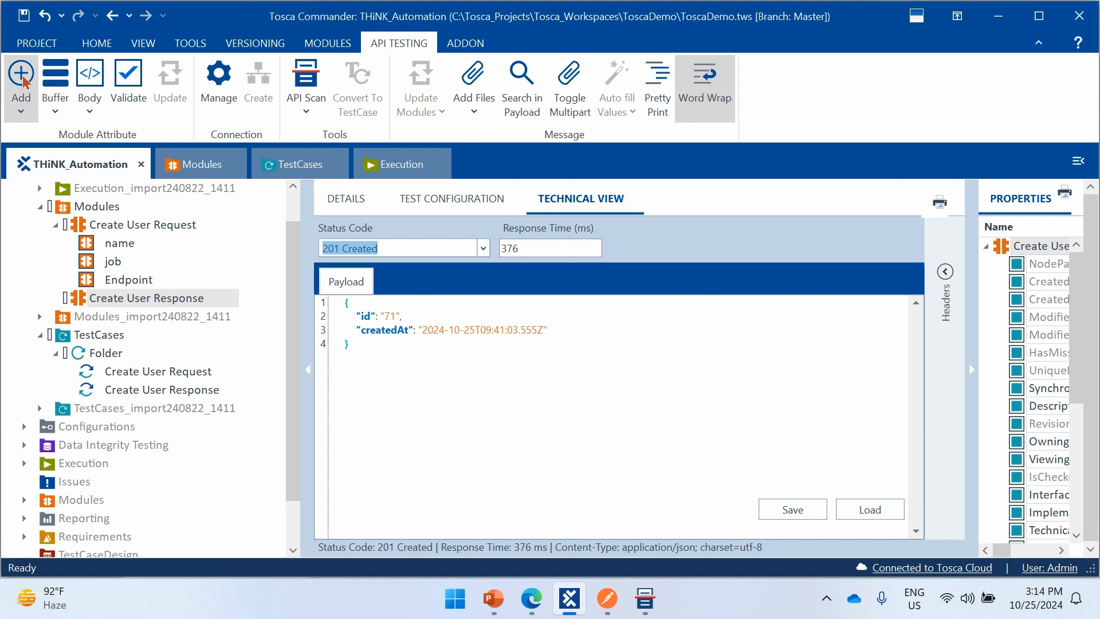
click(23, 81)
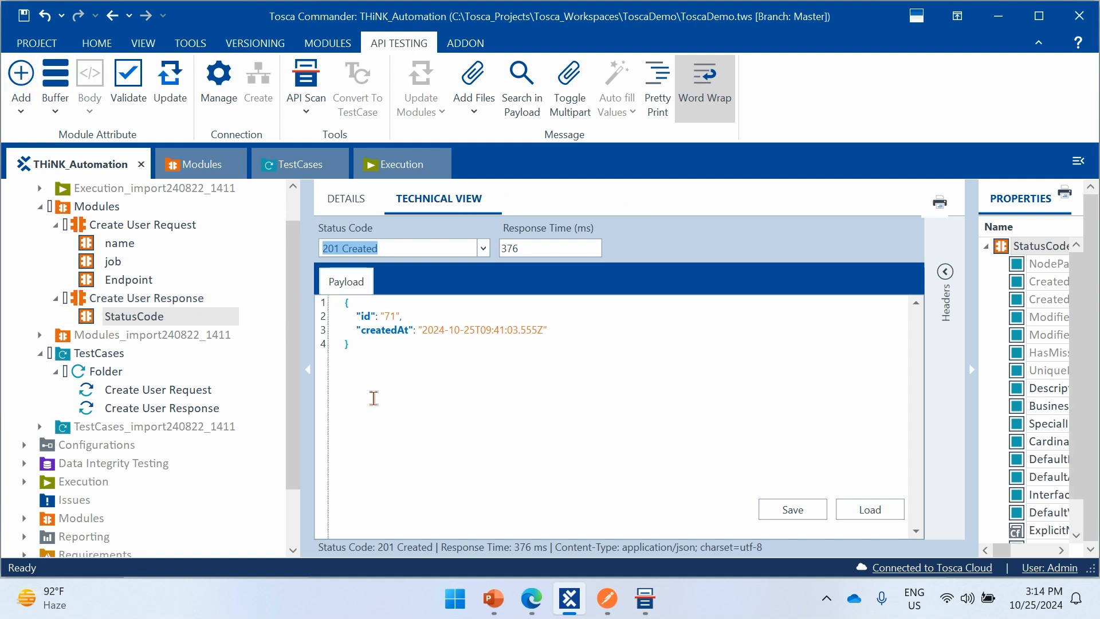
- Add module attributes for the id and createdAt fields of the whole Create User Response payload
click(378, 355)
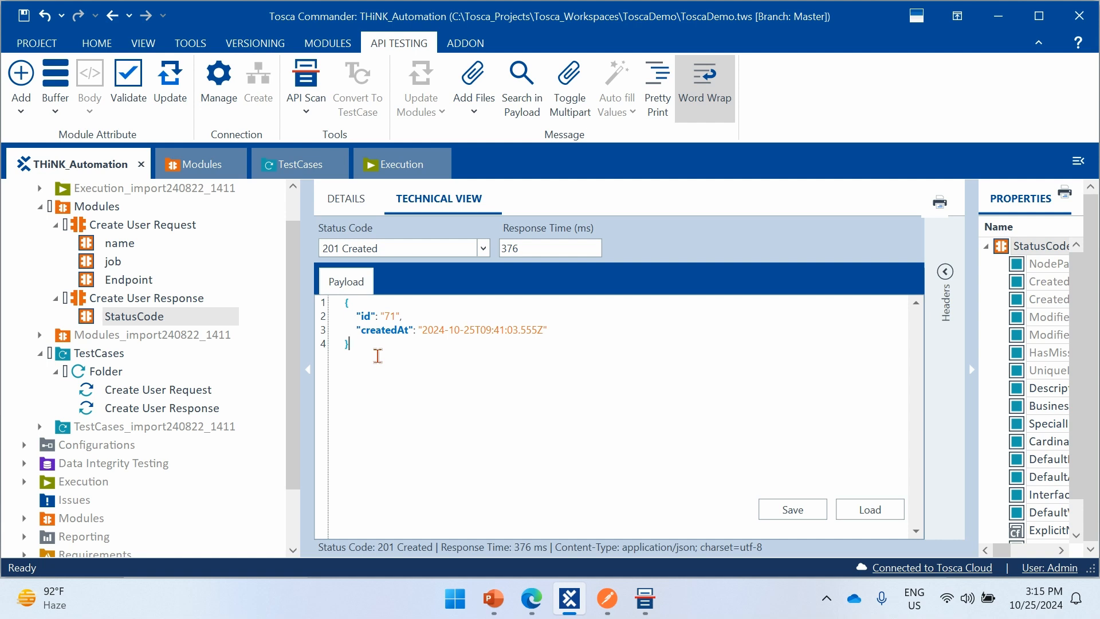
key(ctrl+a)
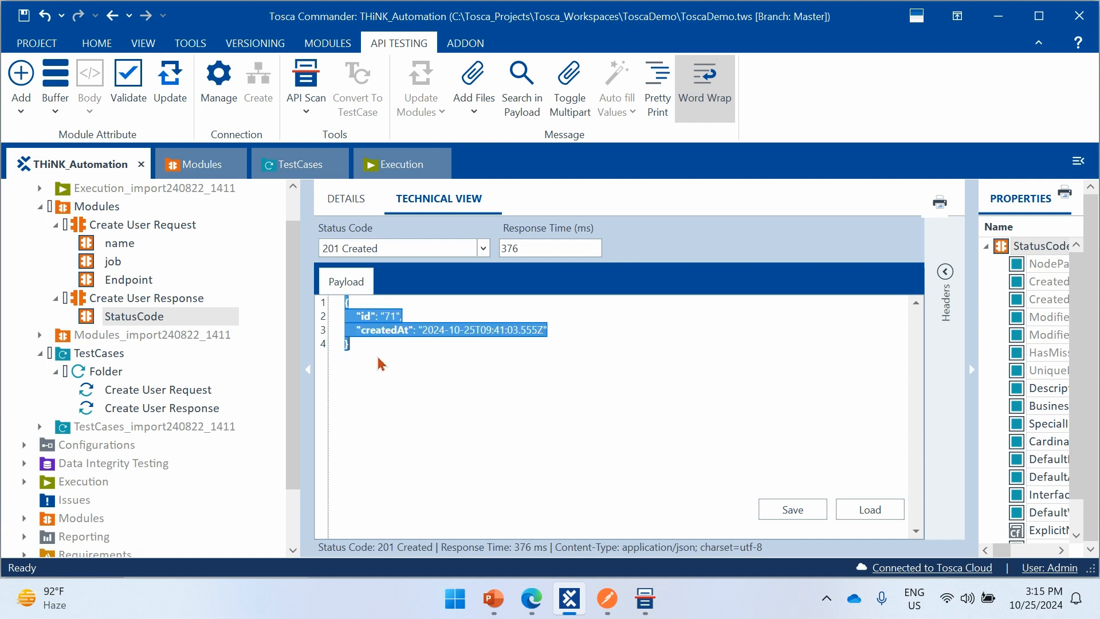
click(23, 80)
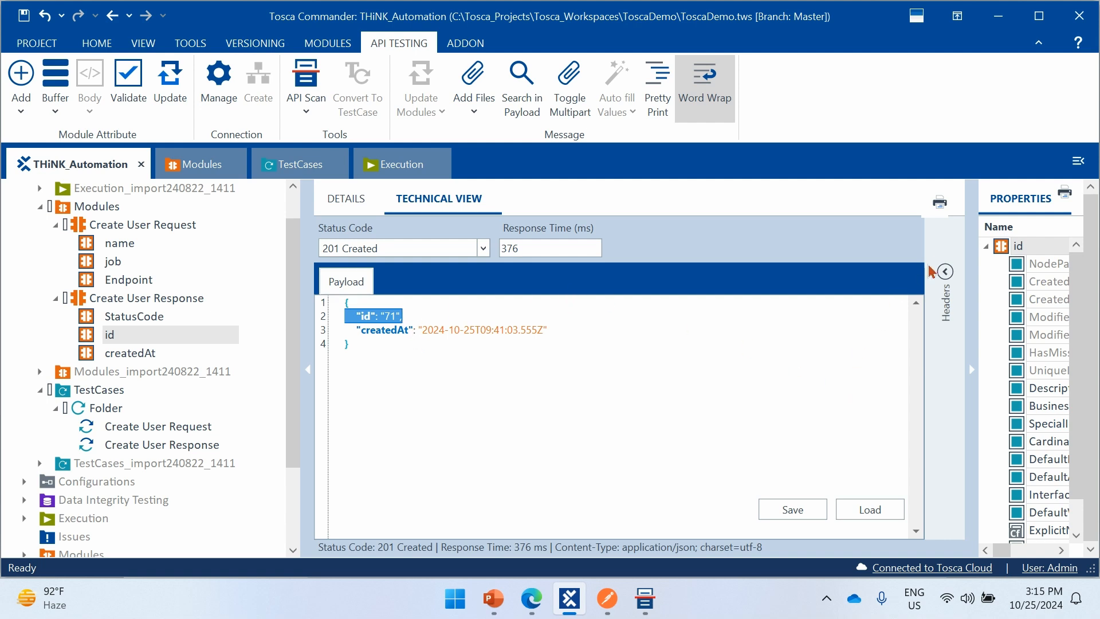
- Expand the response headers and add the Date header as a module attribute of Create User Response
click(945, 272)
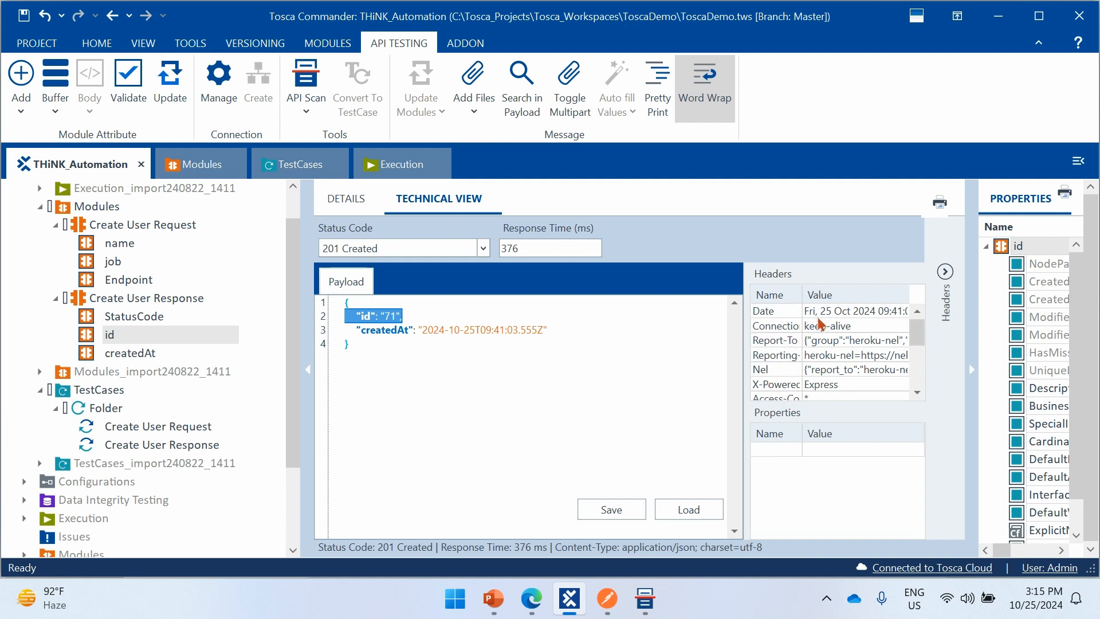
scroll(826, 375, down, 2)
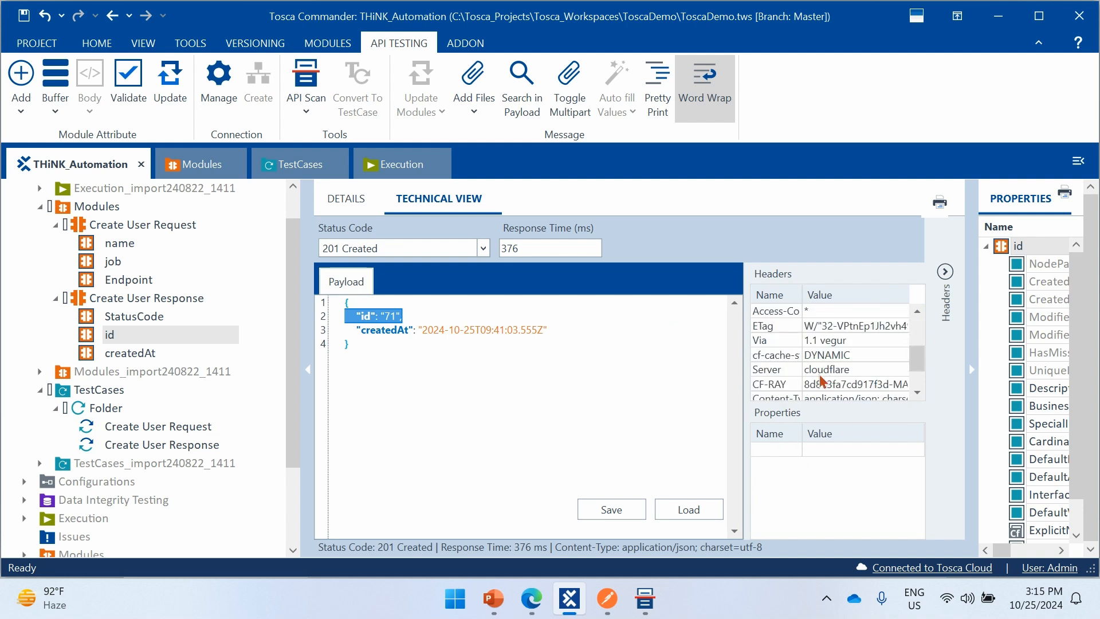
scroll(789, 355, down, 1)
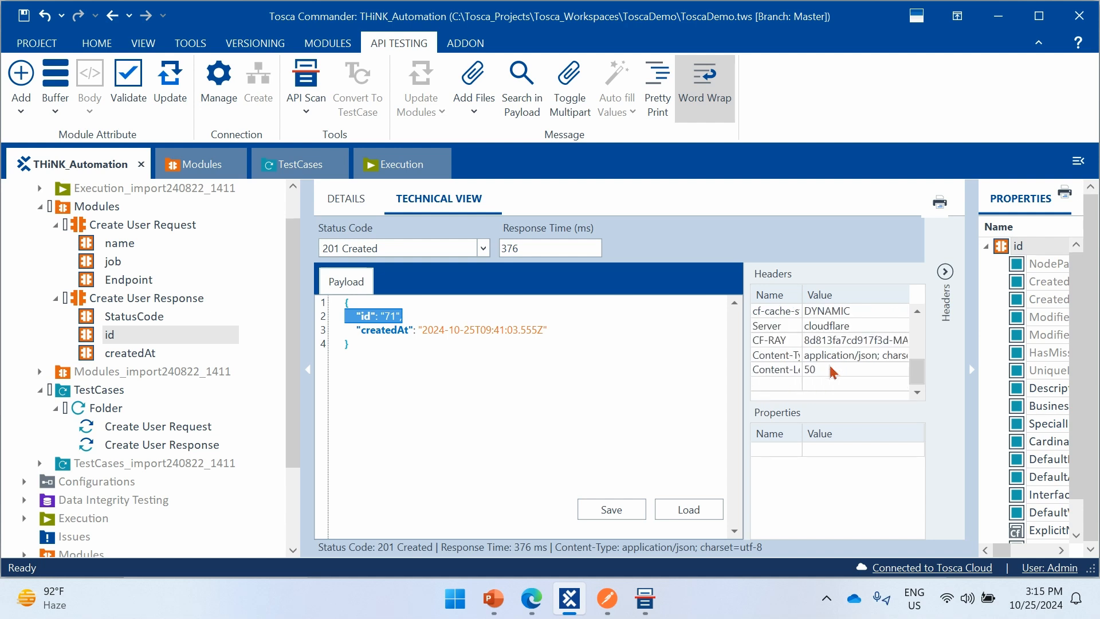
scroll(785, 373, up, 3)
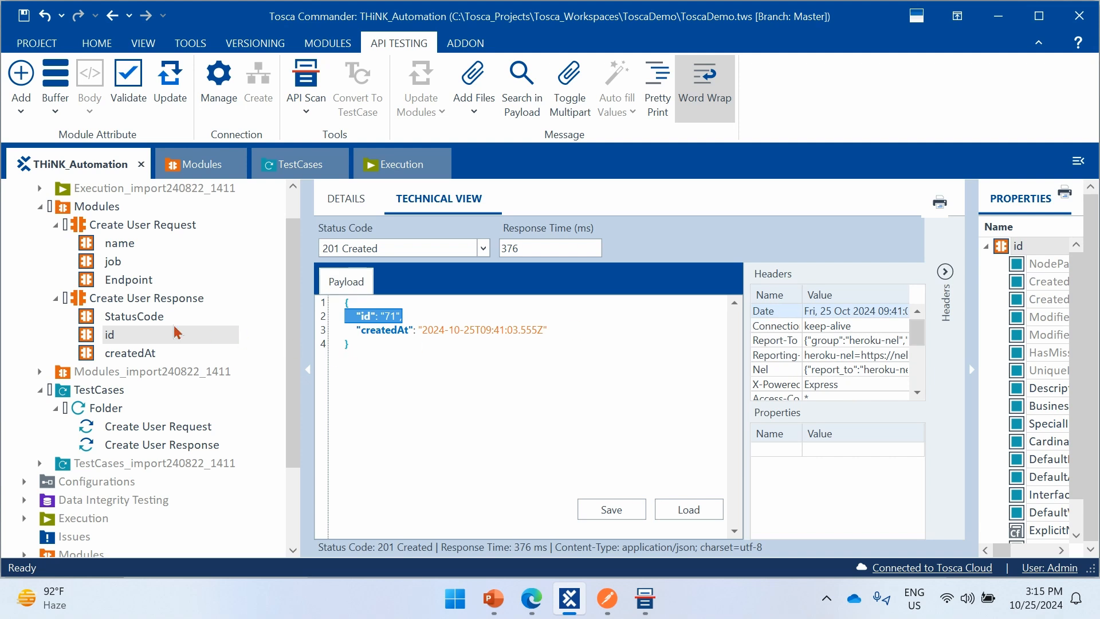
click(21, 85)
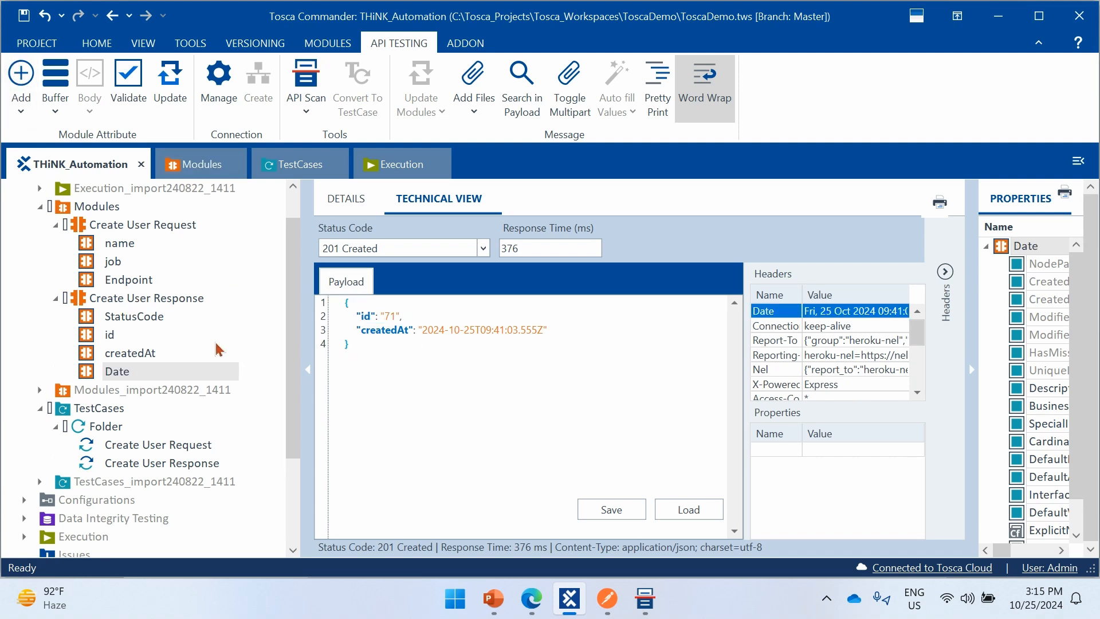
click(131, 355)
click(117, 372)
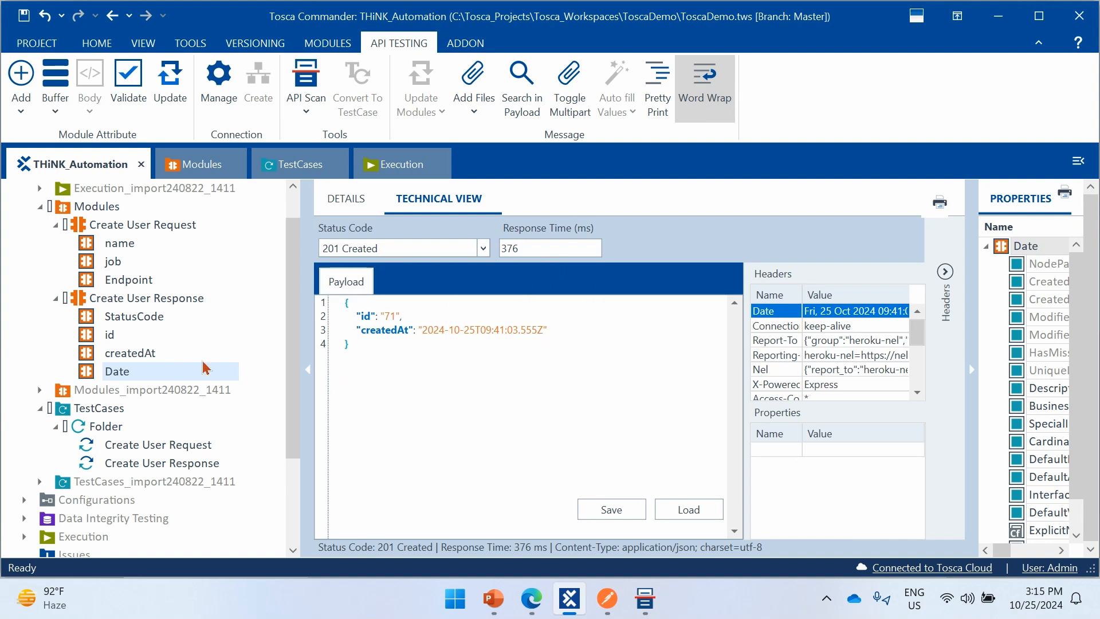
- Show the parameters of the Create User Request module, and collapse the headers and properties panes
click(135, 228)
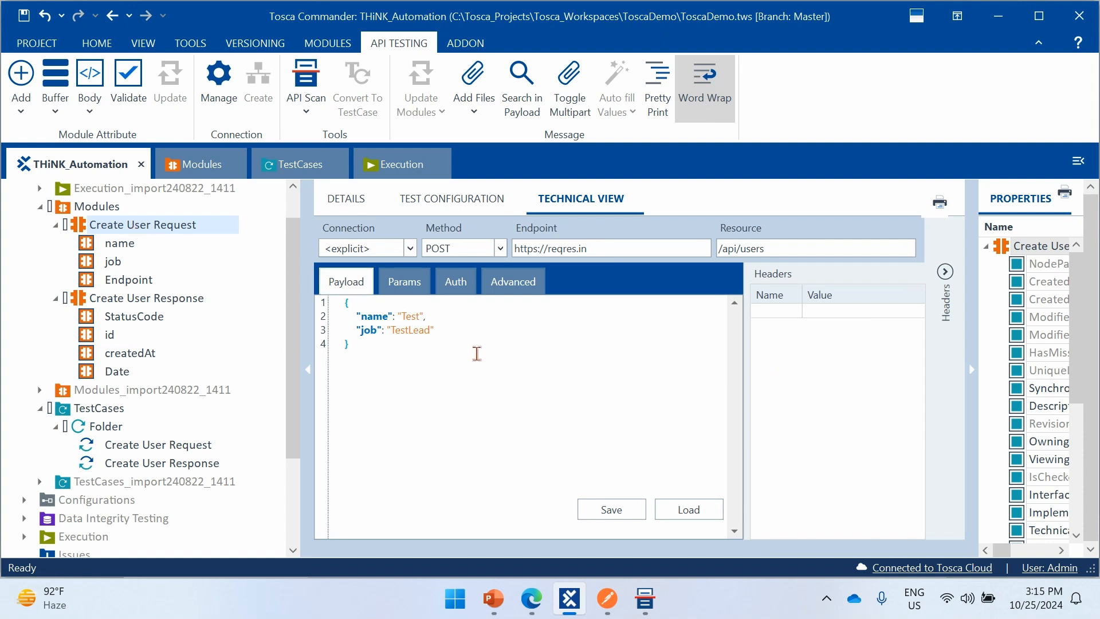
click(414, 292)
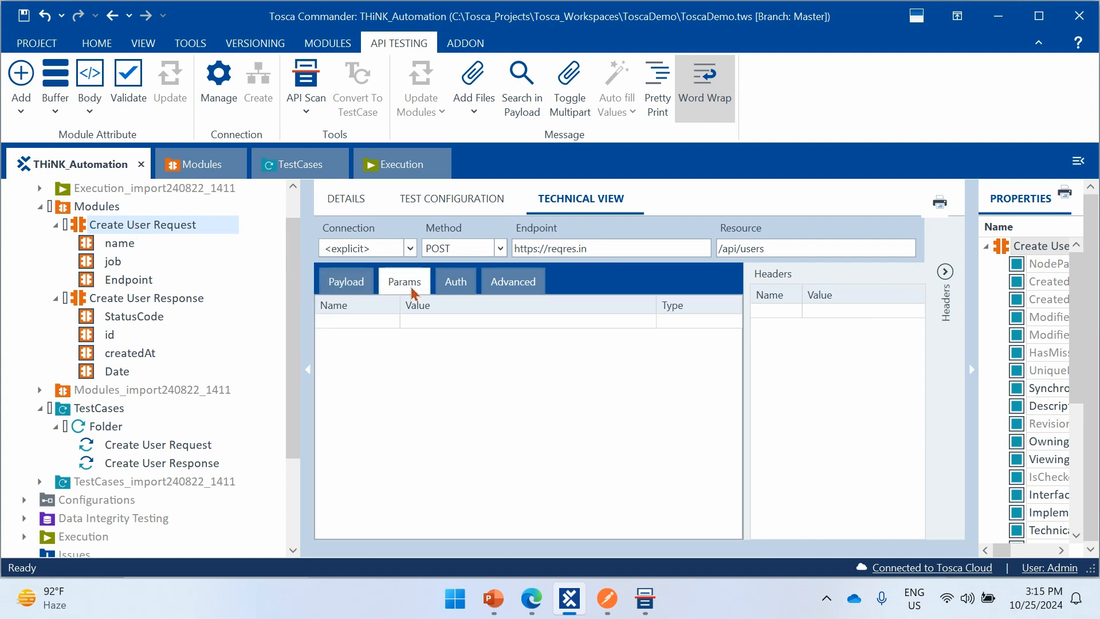
click(368, 324)
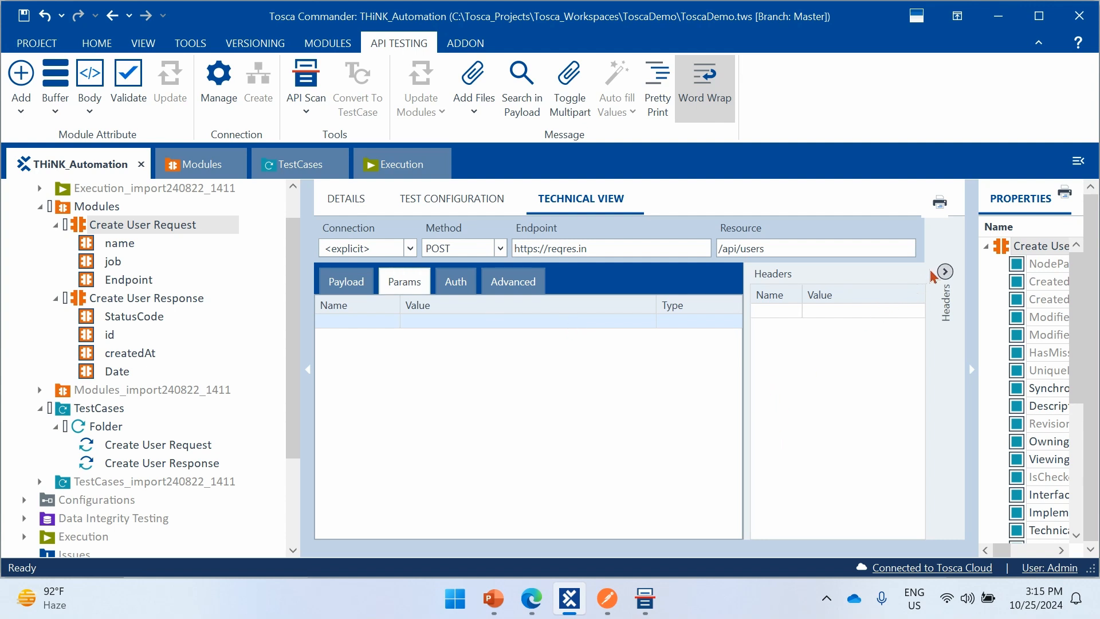
click(945, 273)
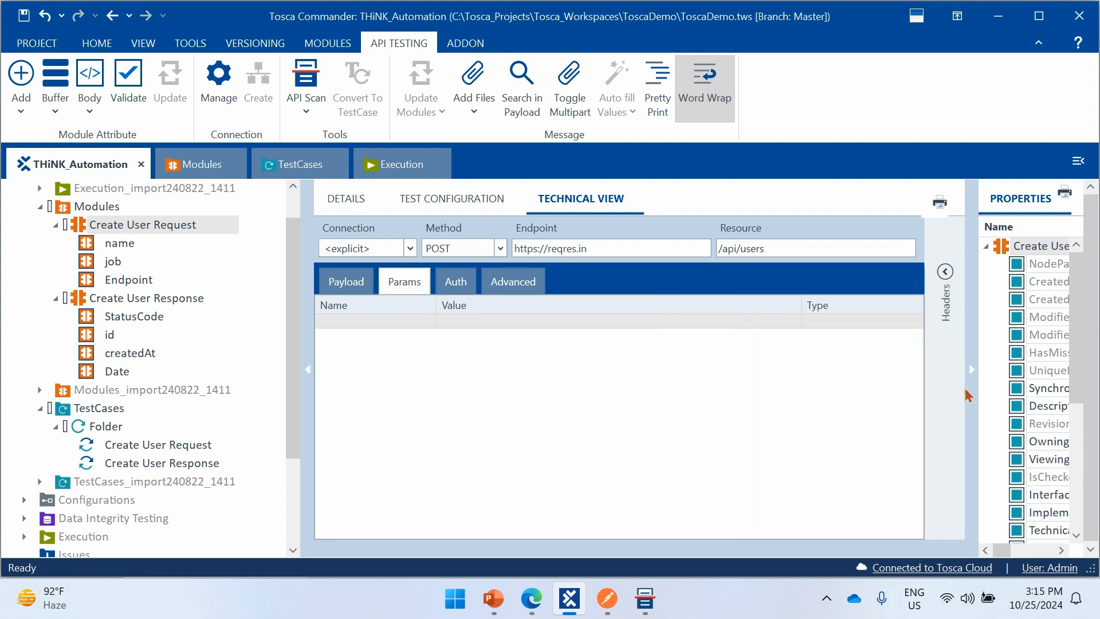
click(971, 371)
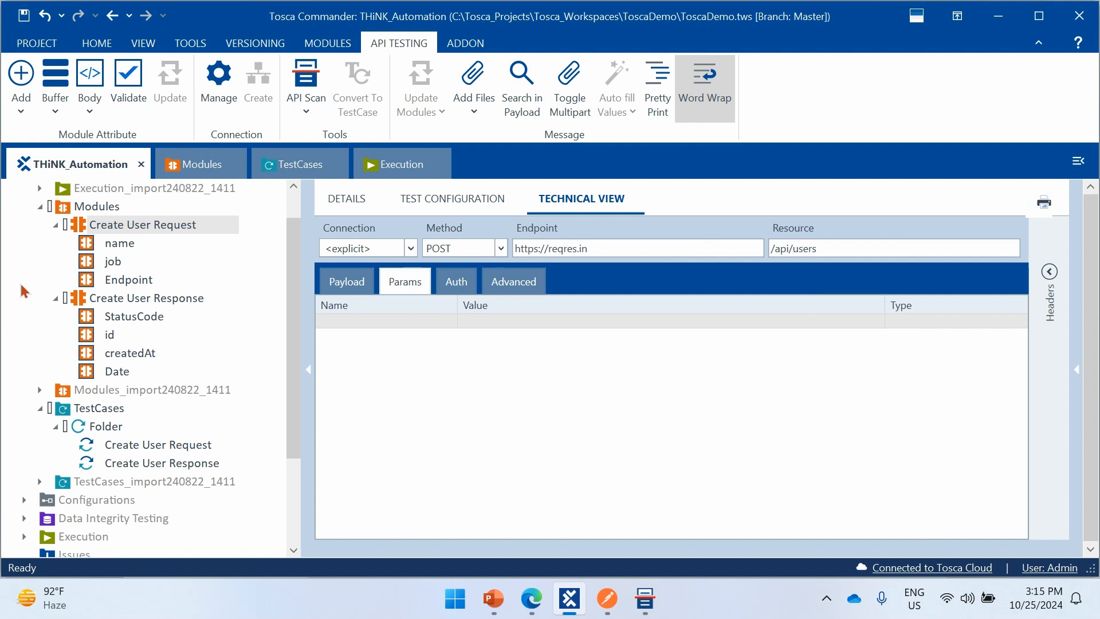
- Collapse the Create User Request and Create User Response modules, and show the details of the Create User Request test step
click(59, 226)
click(58, 243)
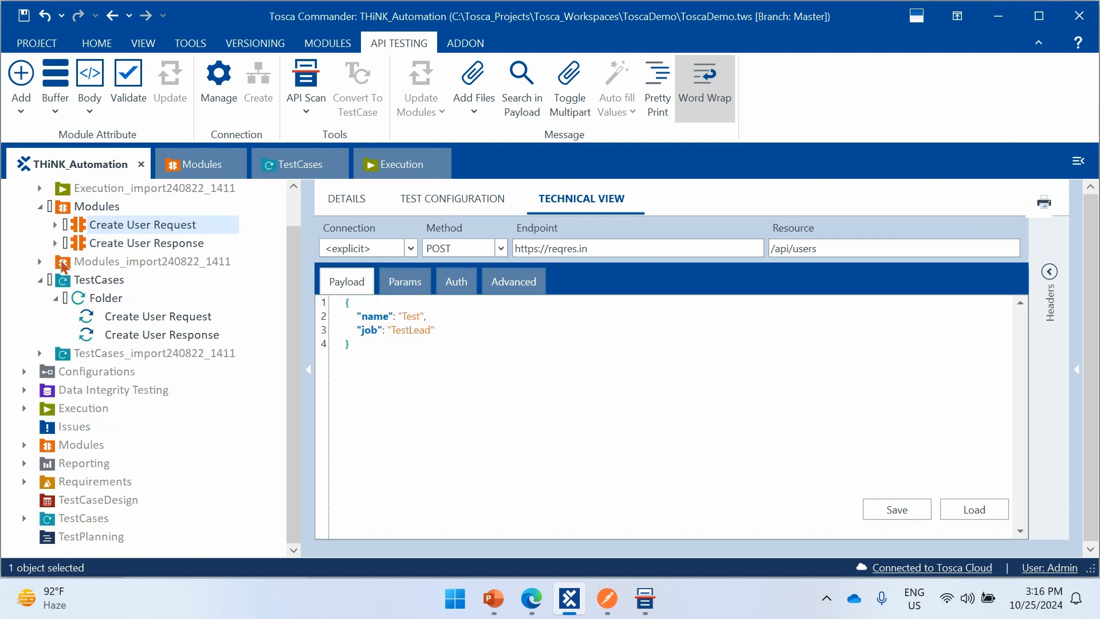
click(188, 339)
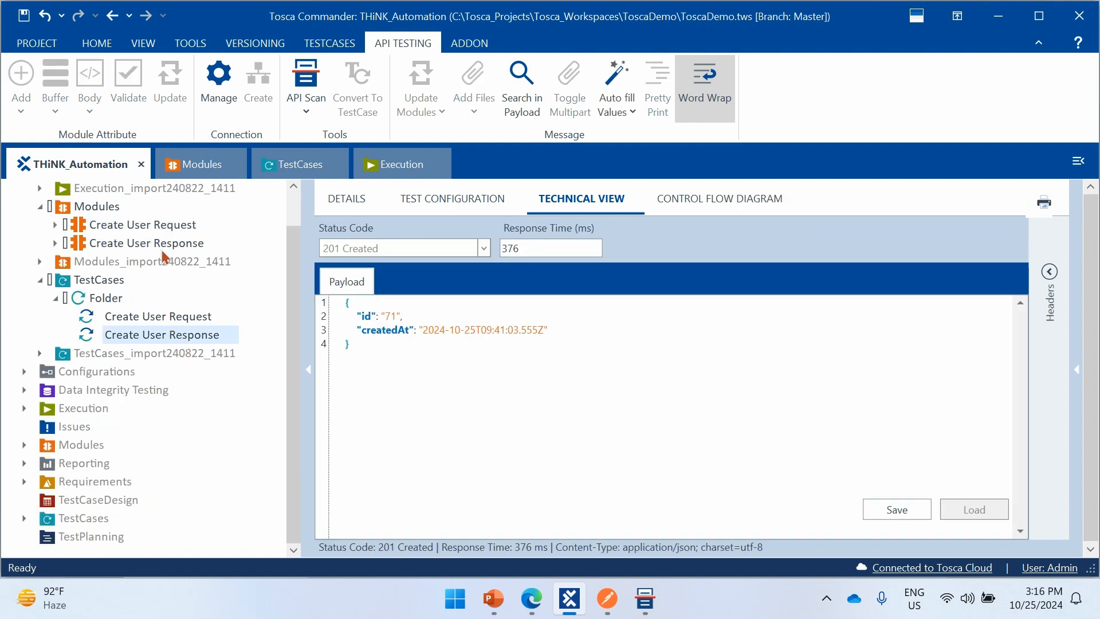
click(190, 318)
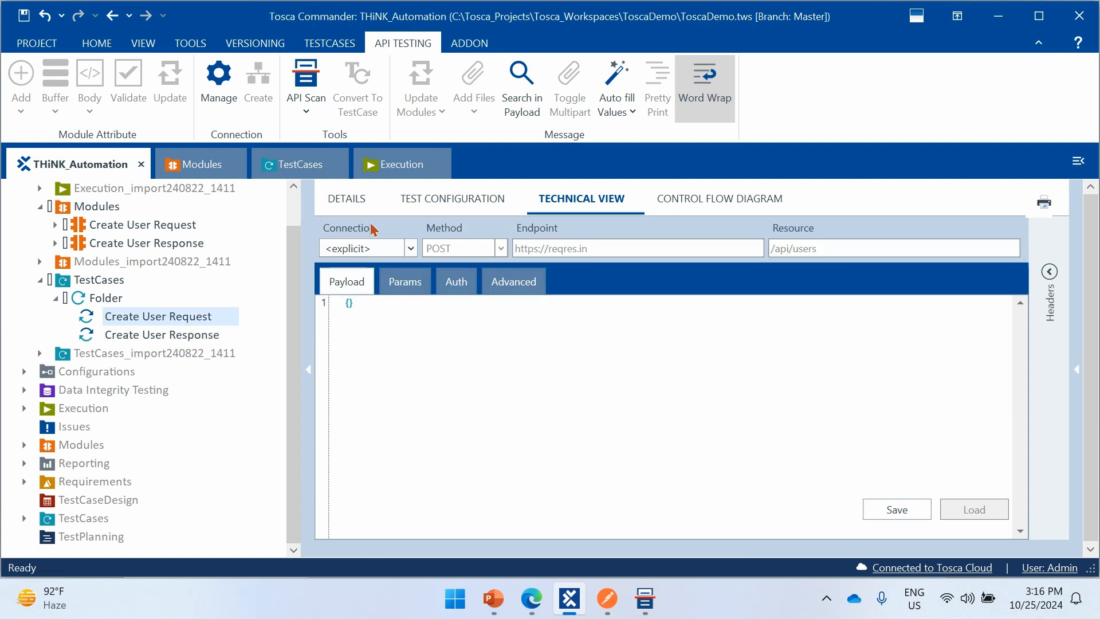
click(363, 206)
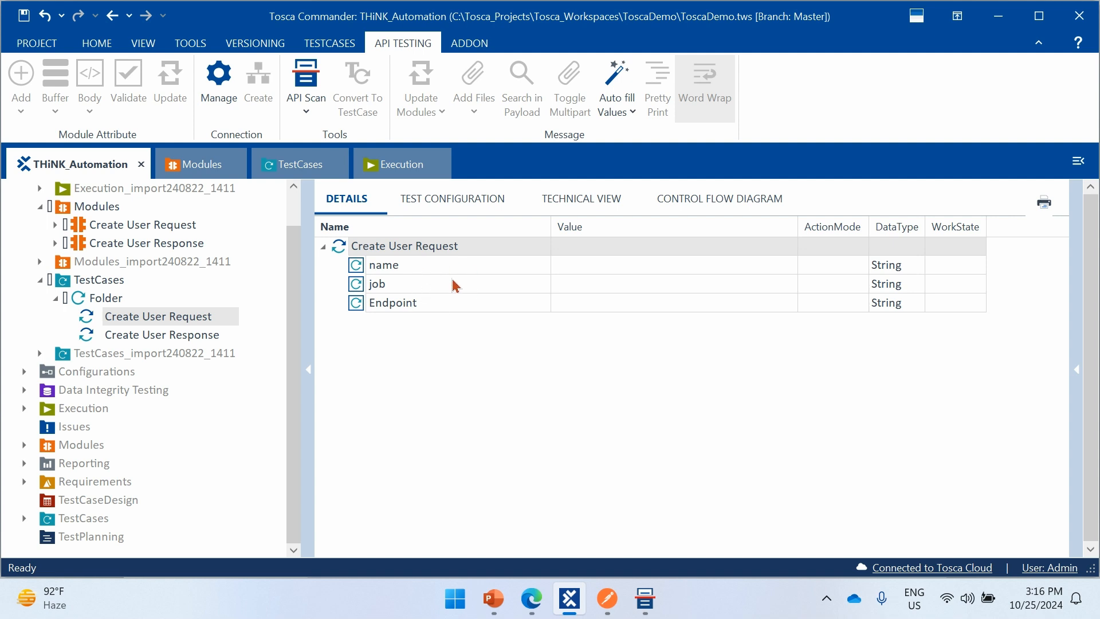
click(185, 335)
click(195, 317)
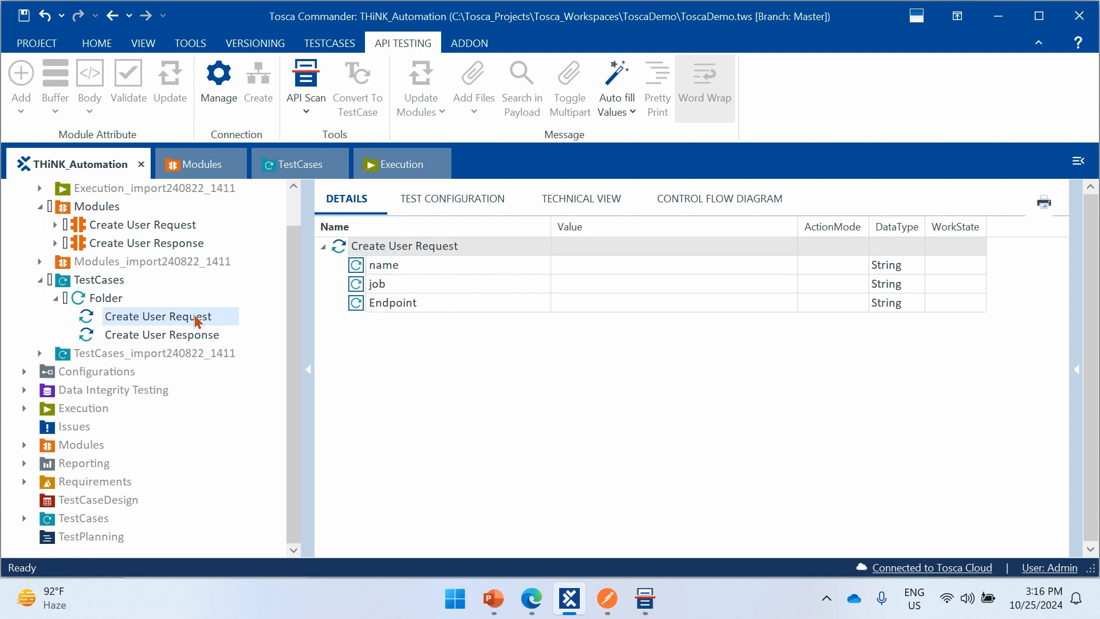
- In the Create User Request test step, set the name value to sfxcyts and the job value to xdwdd
click(527, 270)
click(580, 264)
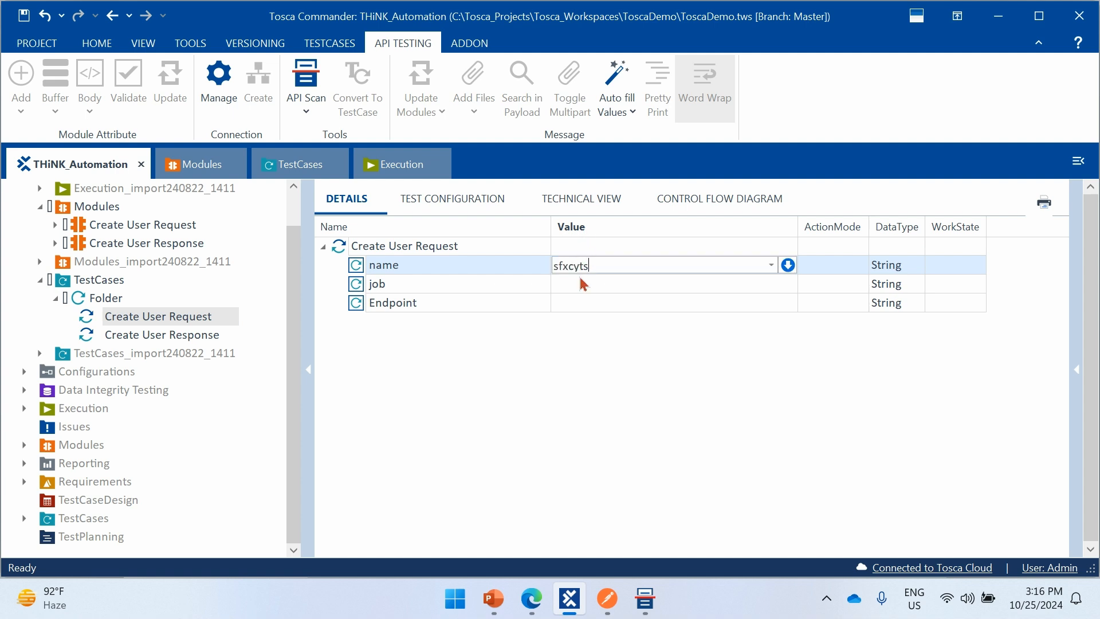
click(580, 283)
text(xdwdd)
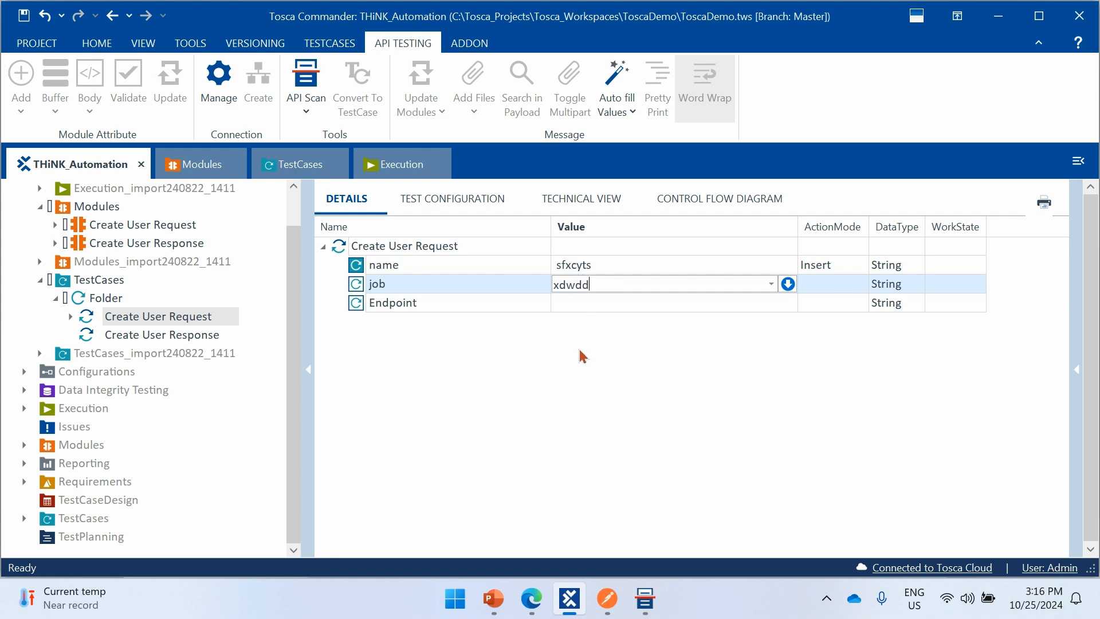
key(Return)
click(617, 303)
click(771, 303)
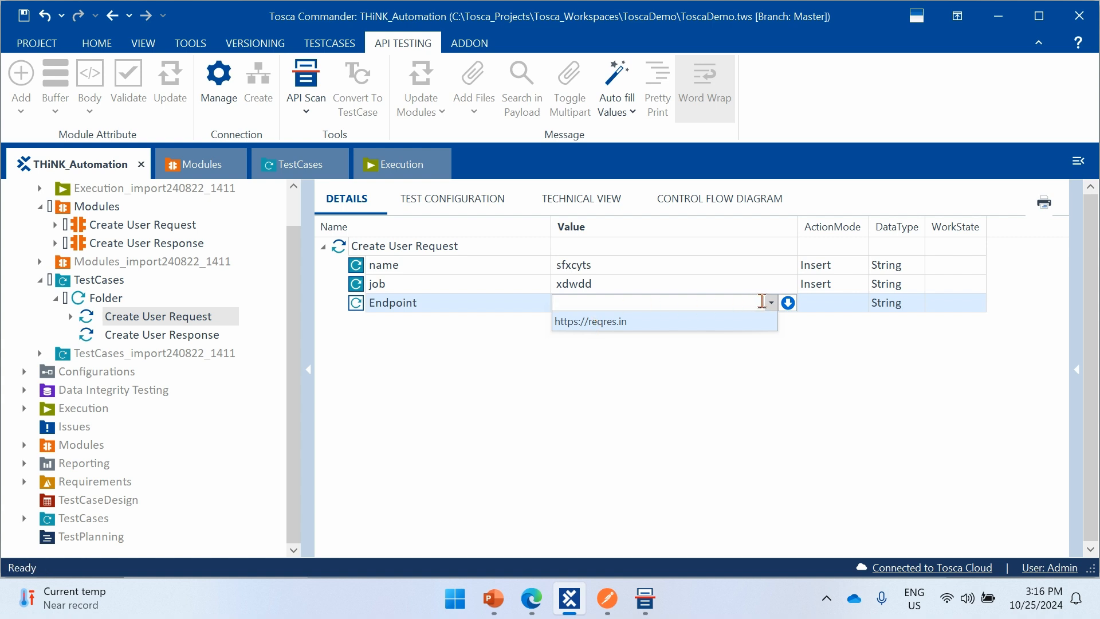
click(629, 322)
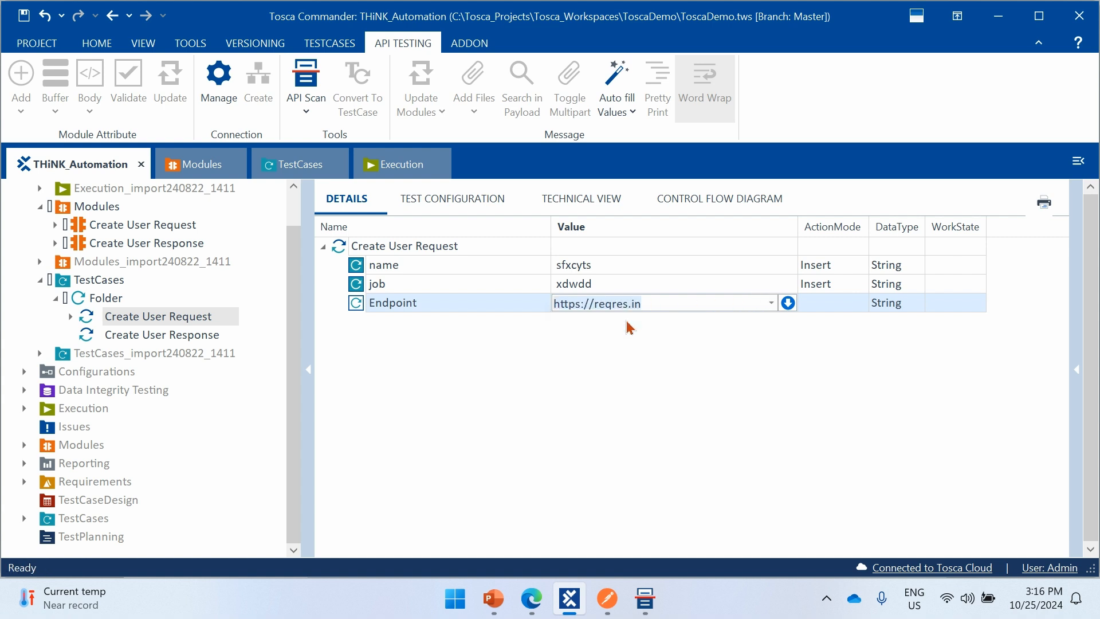
click(759, 346)
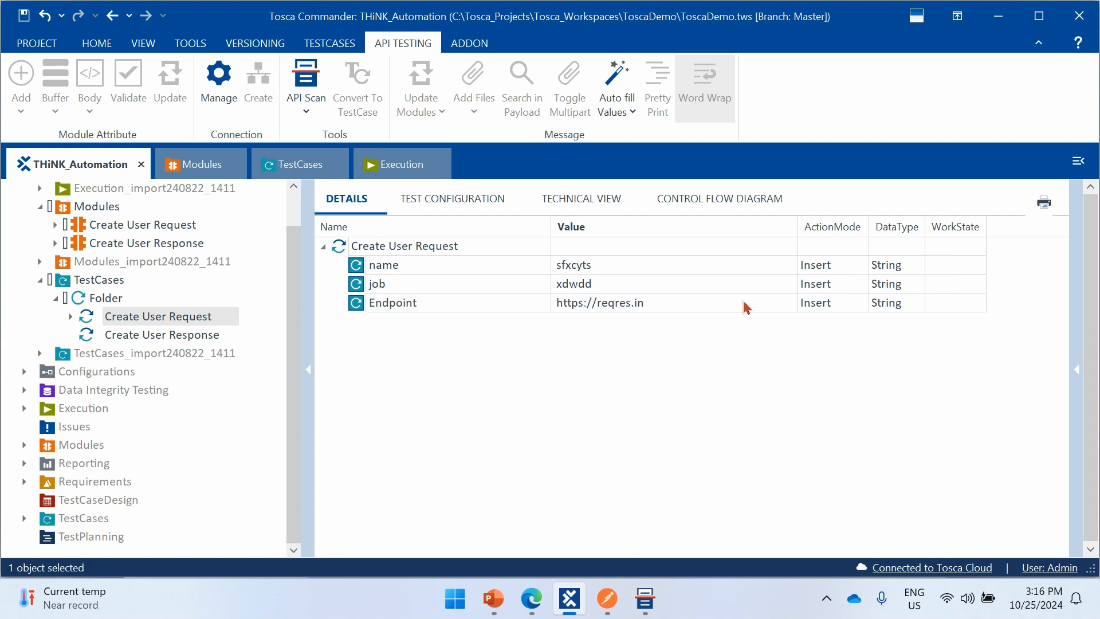
click(726, 302)
click(771, 303)
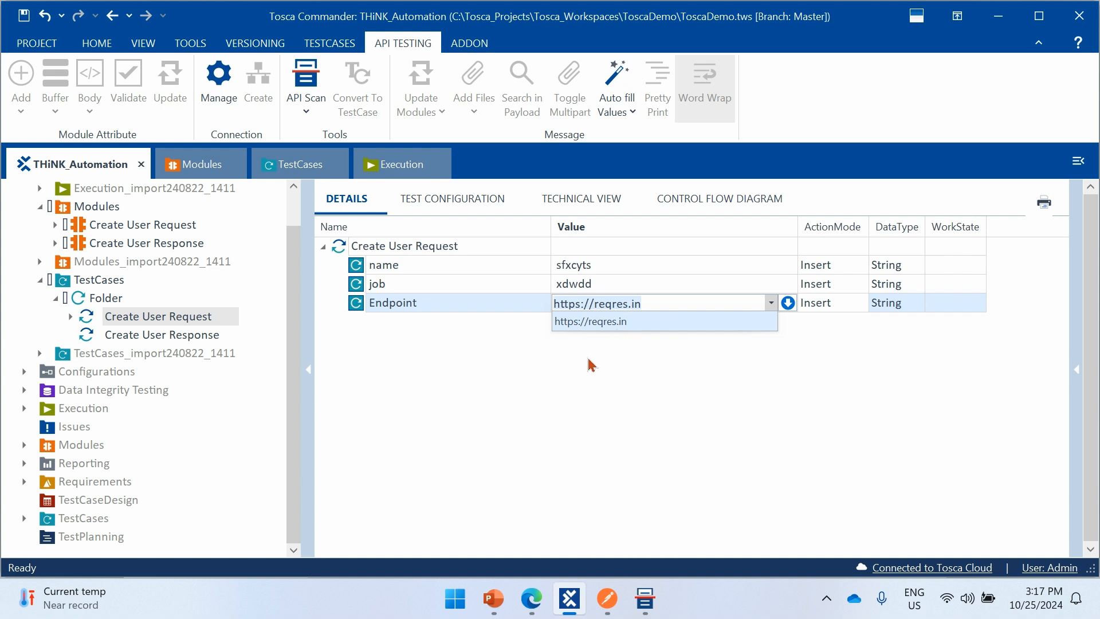
click(474, 350)
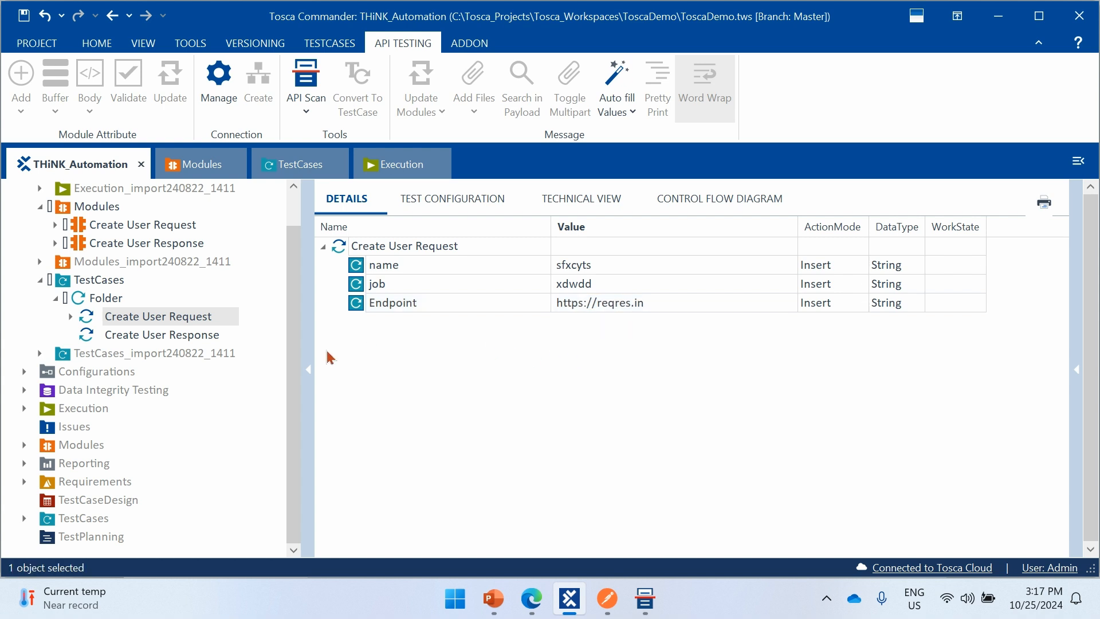
- Set the StatusCode value of the Create User Response test step to 201 Created
click(210, 335)
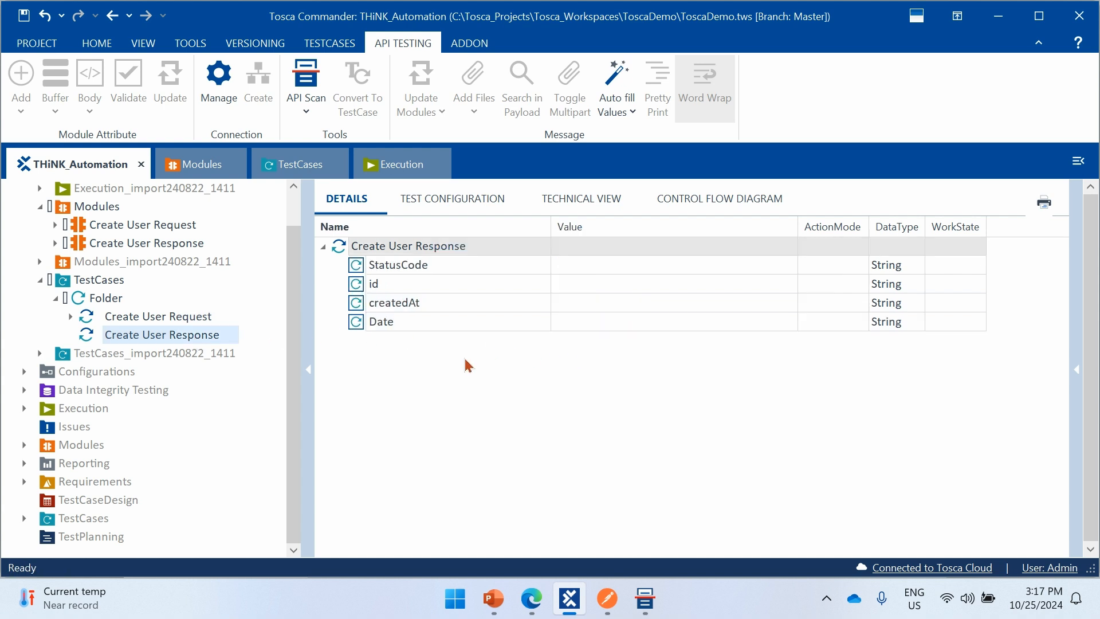
click(620, 266)
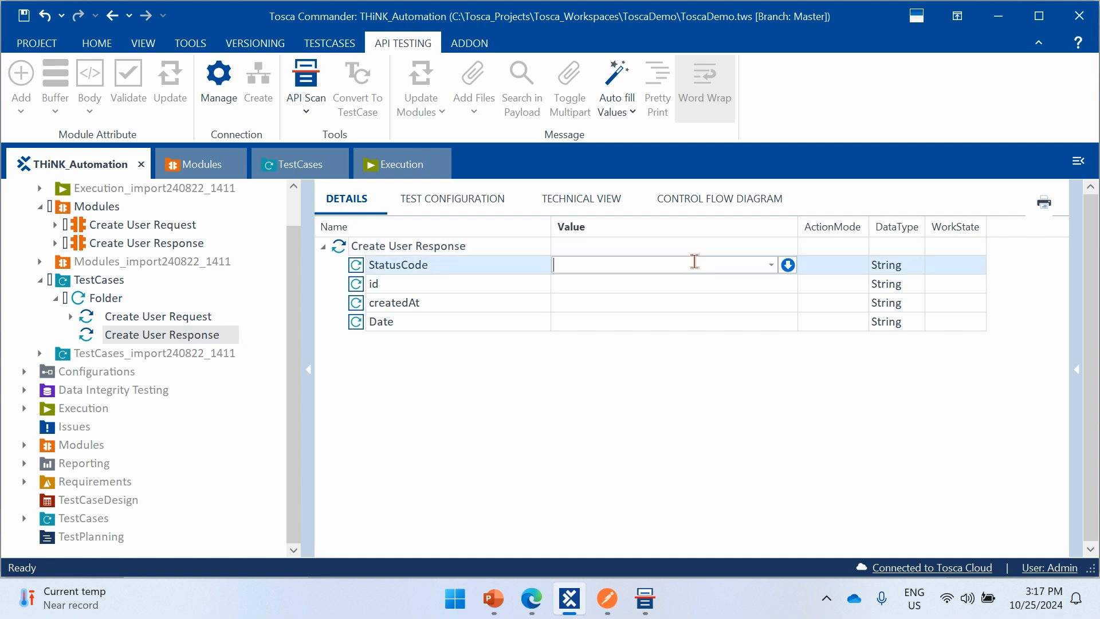
click(770, 264)
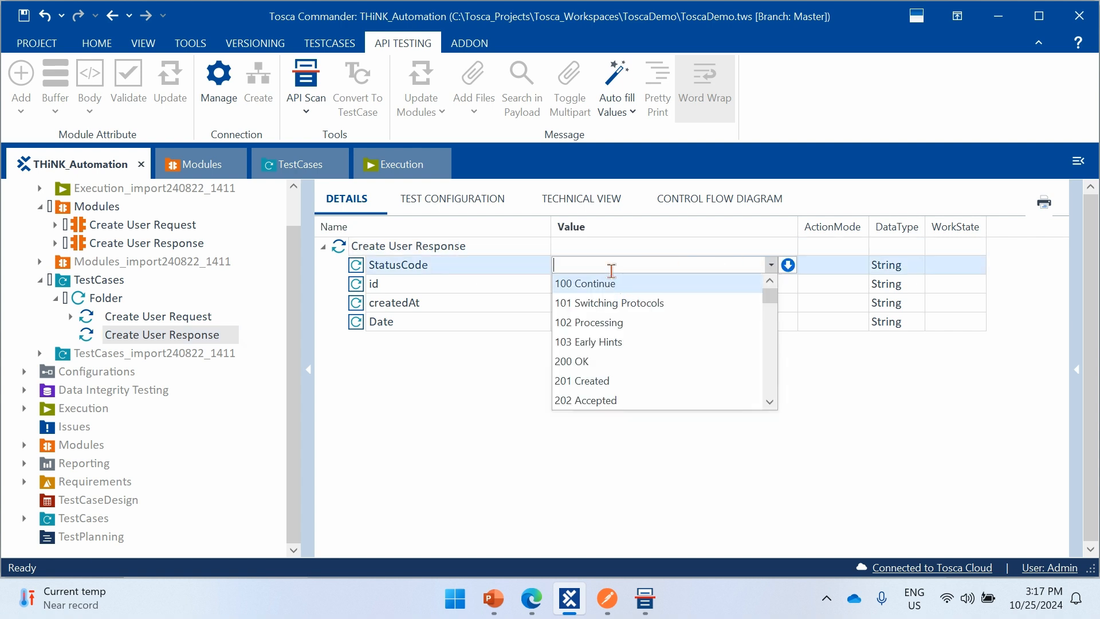
text(201 Created)
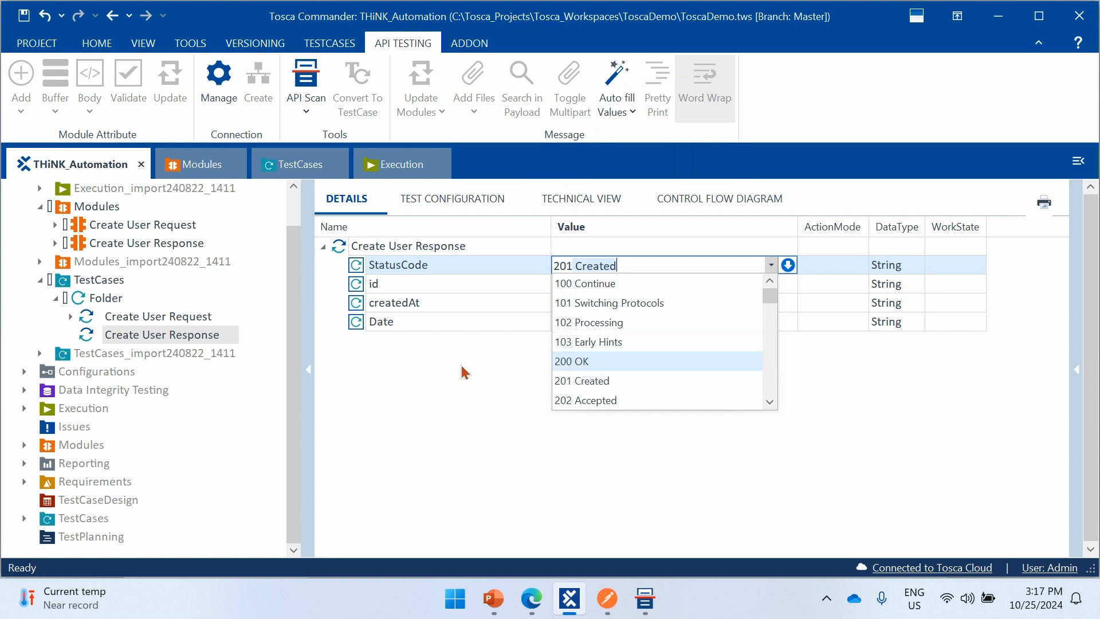
key(Return)
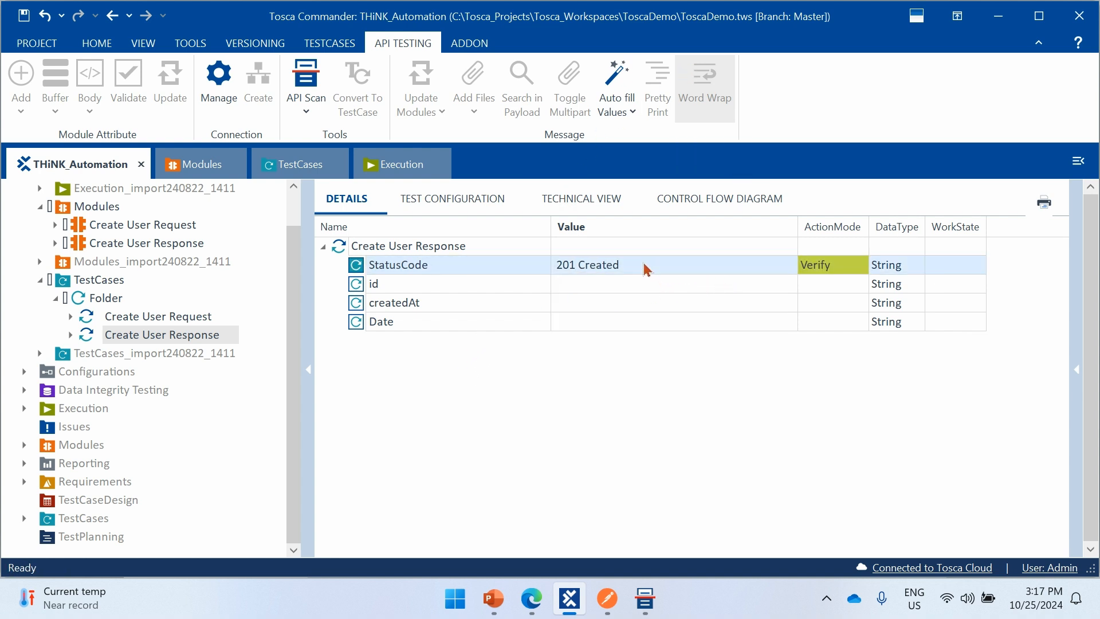
- Examine the action modes available for the StatusCode value
click(823, 268)
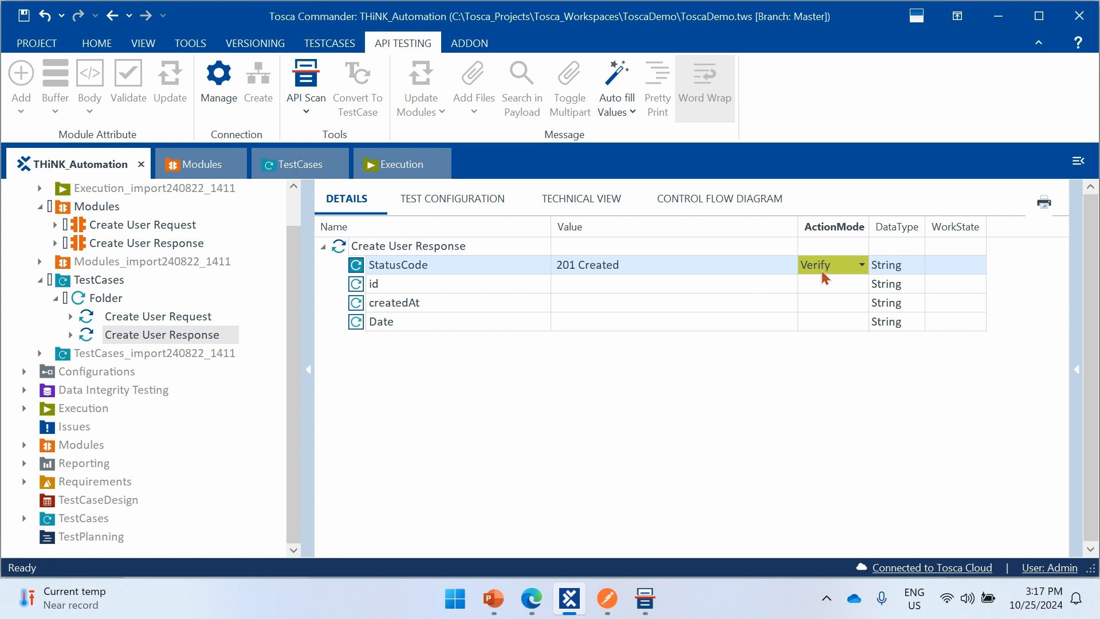
click(715, 425)
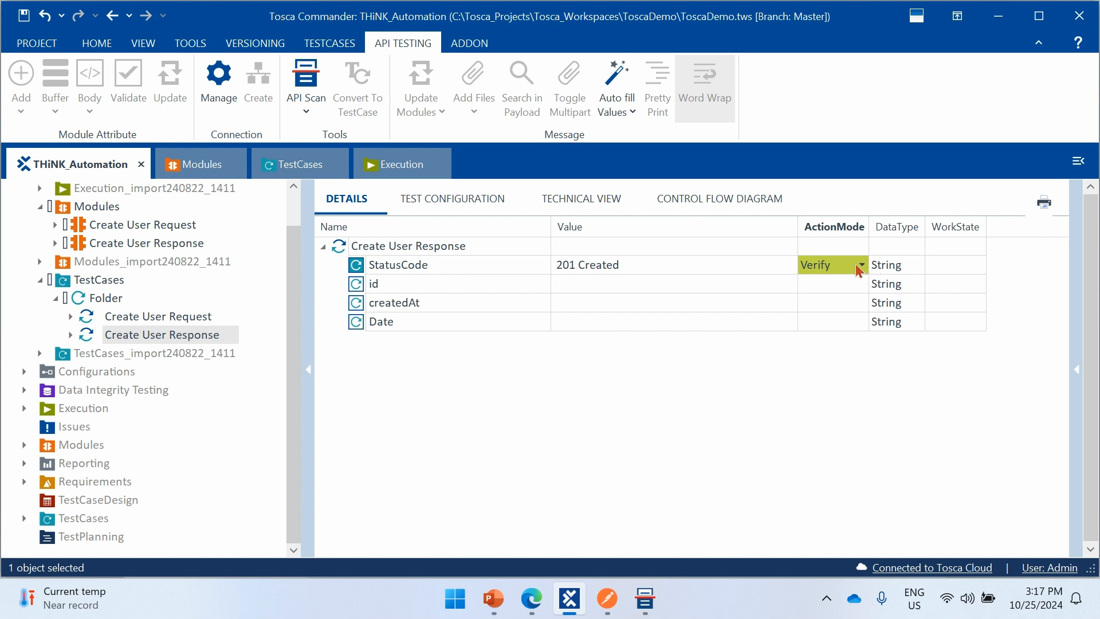
click(860, 265)
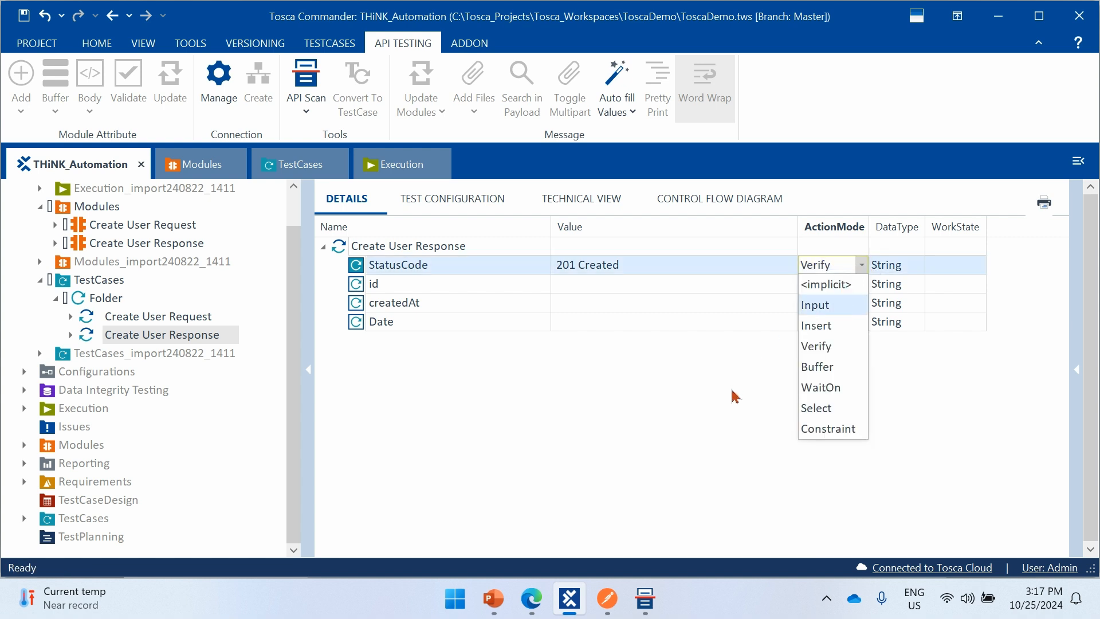
click(736, 396)
click(860, 265)
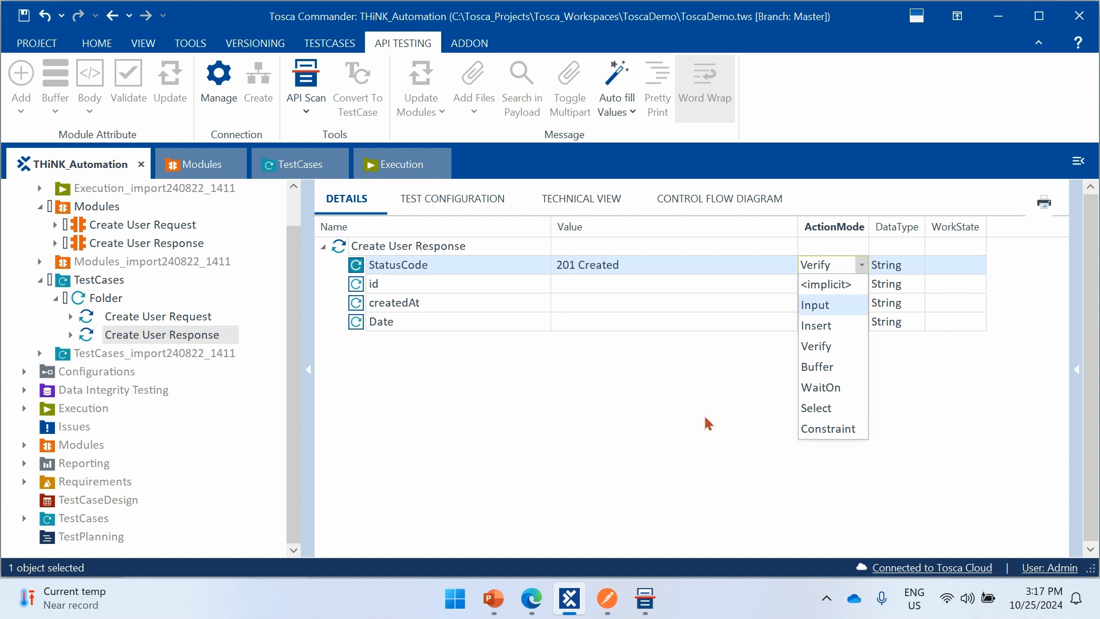
click(704, 436)
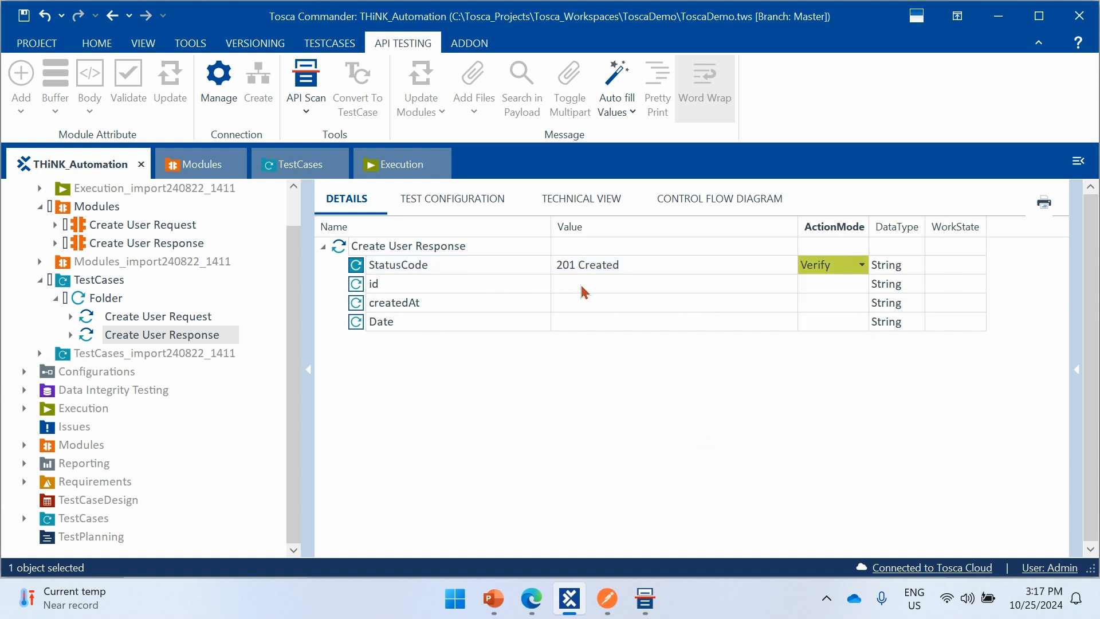
- Choose the suggested value 71 for the id in the Create User Response test step
click(643, 285)
click(651, 285)
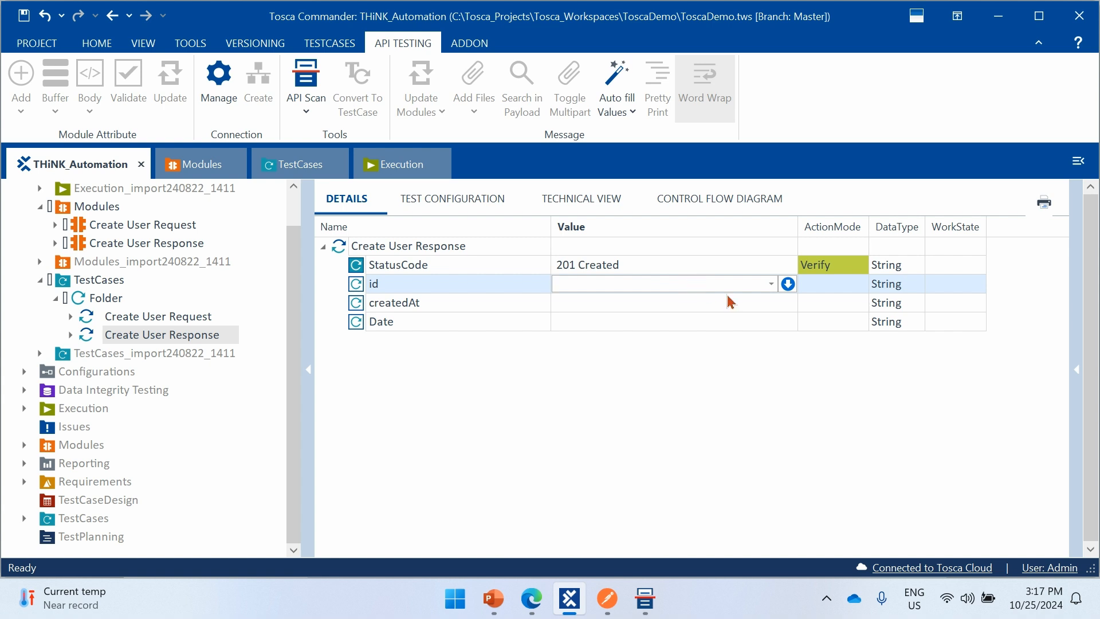
click(771, 284)
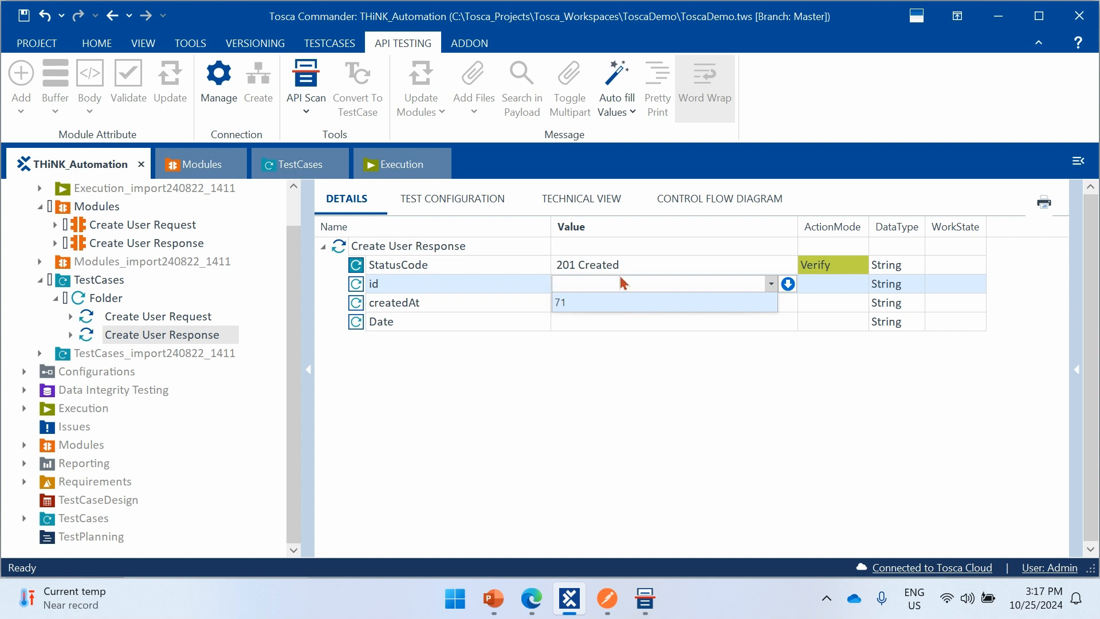
click(603, 303)
click(631, 392)
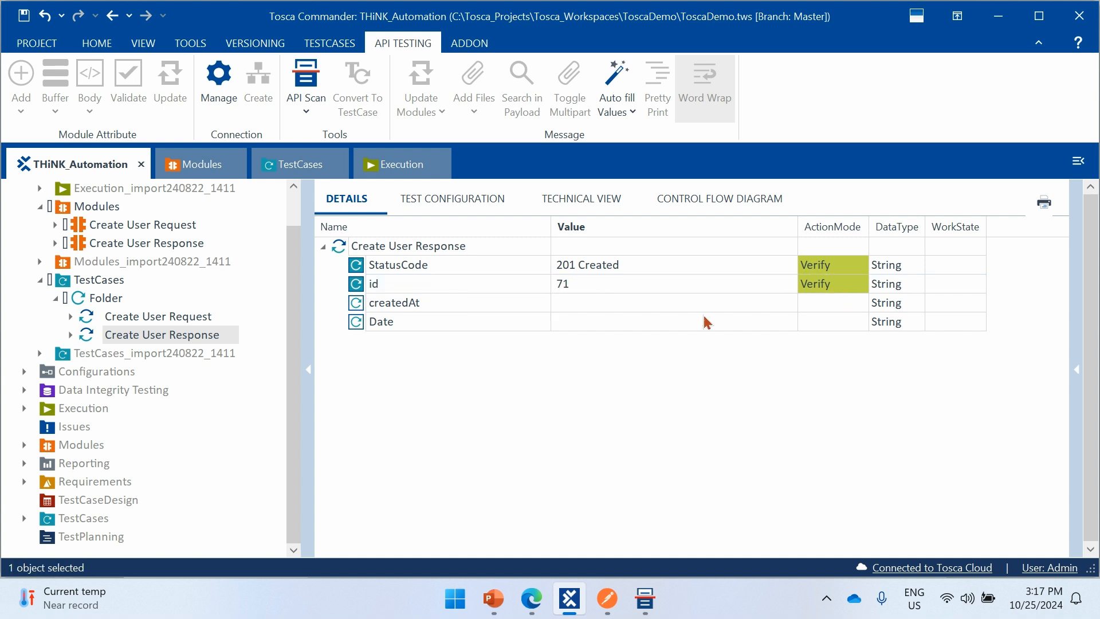
- Set the id value to UserId with the action mode Buffer, and save the workspace
click(765, 284)
click(757, 286)
click(772, 285)
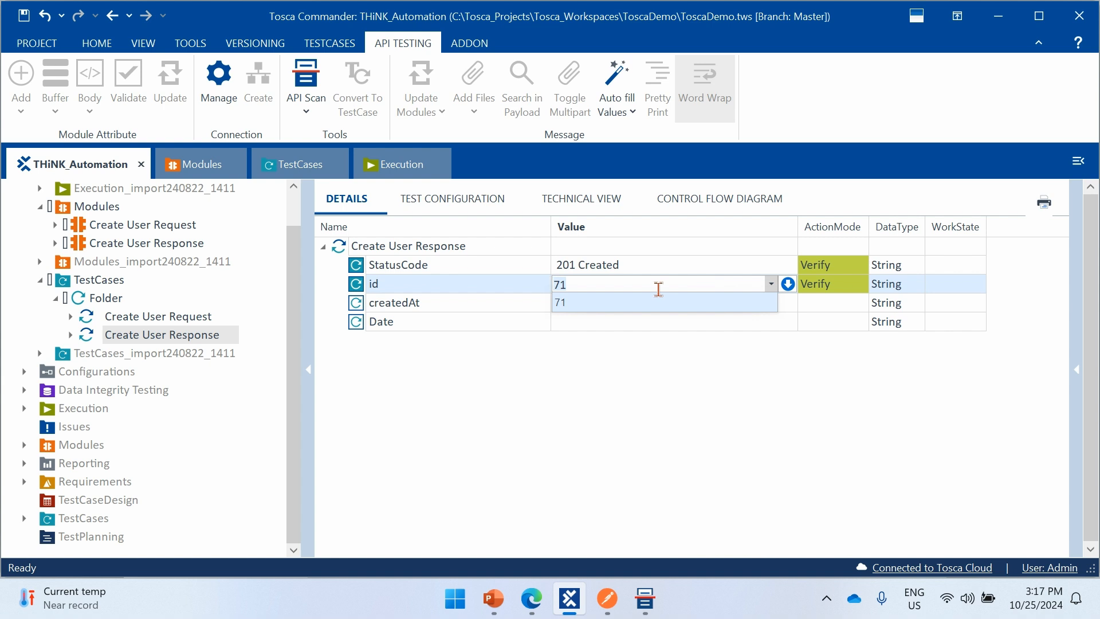
text(i)
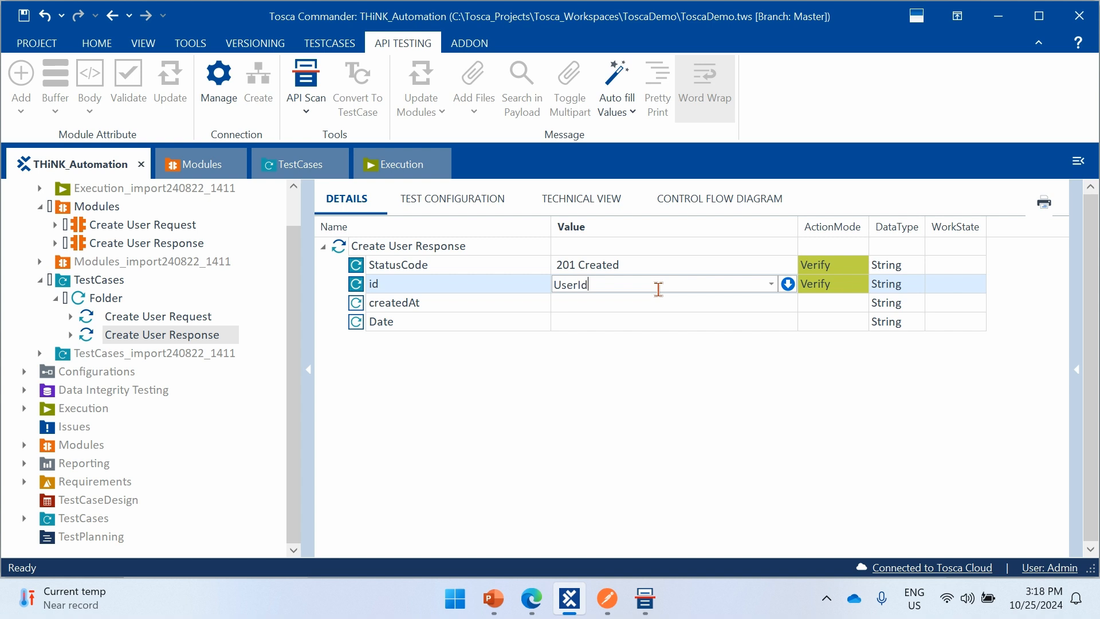
click(825, 290)
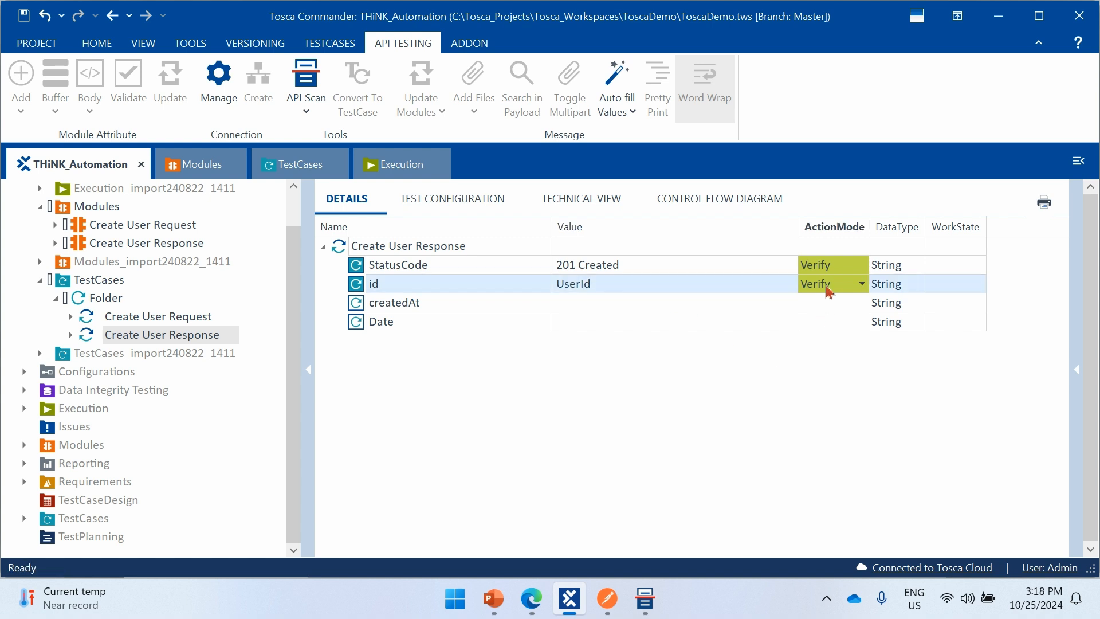
key(b)
click(793, 372)
key(ctrl+s)
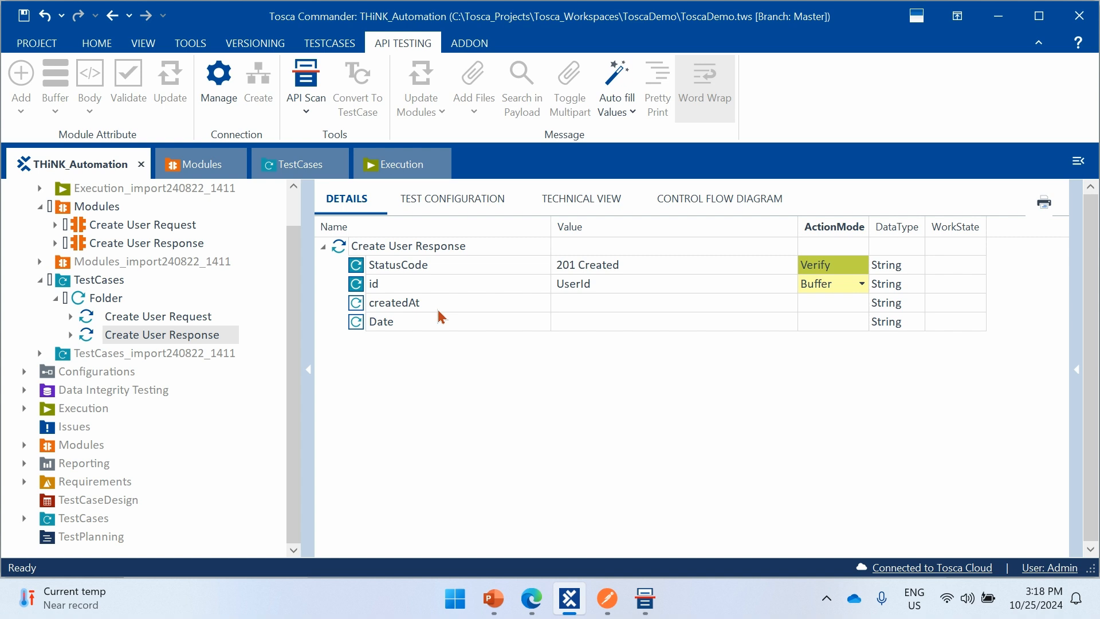
- Run the Folder test case with both Create User test steps in the ScratchBook
click(143, 319)
click(106, 303)
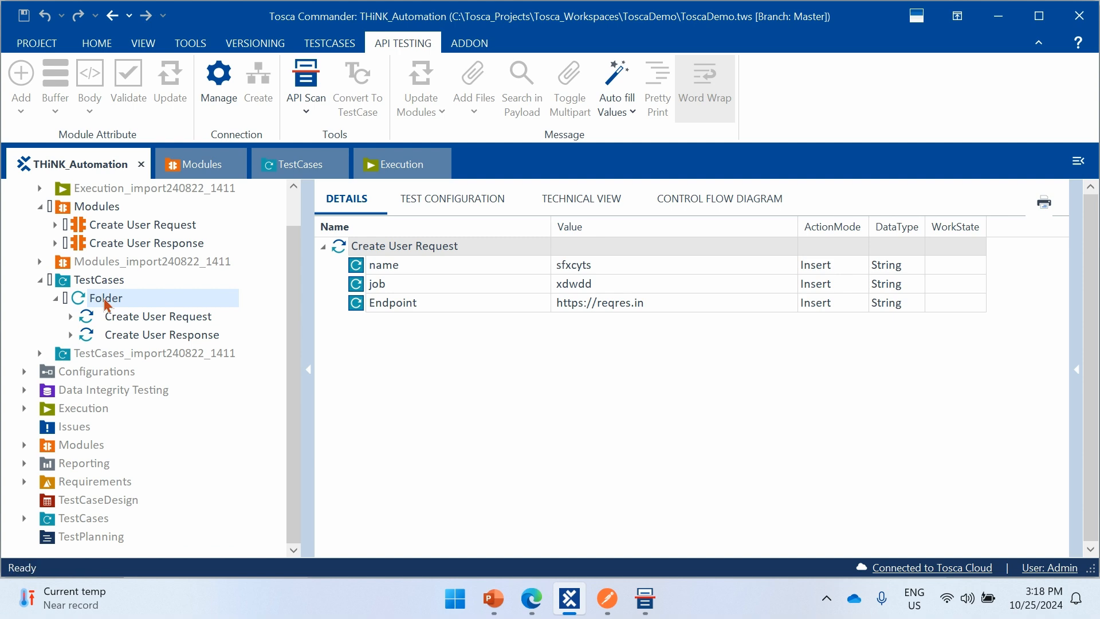
right_click(107, 303)
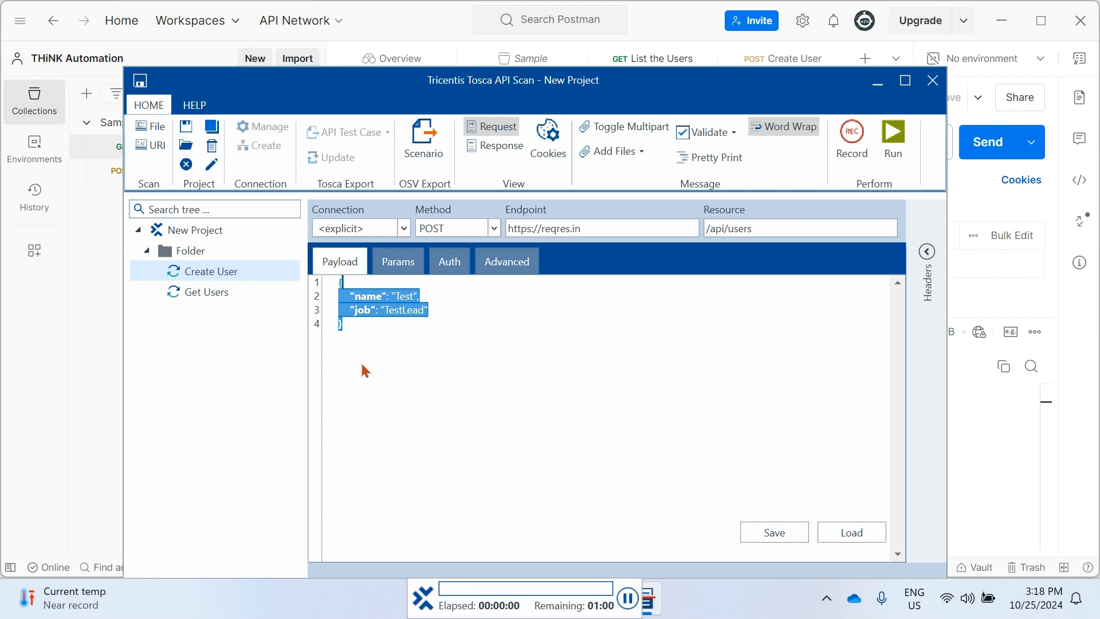
drag(505, 592, 505, 588)
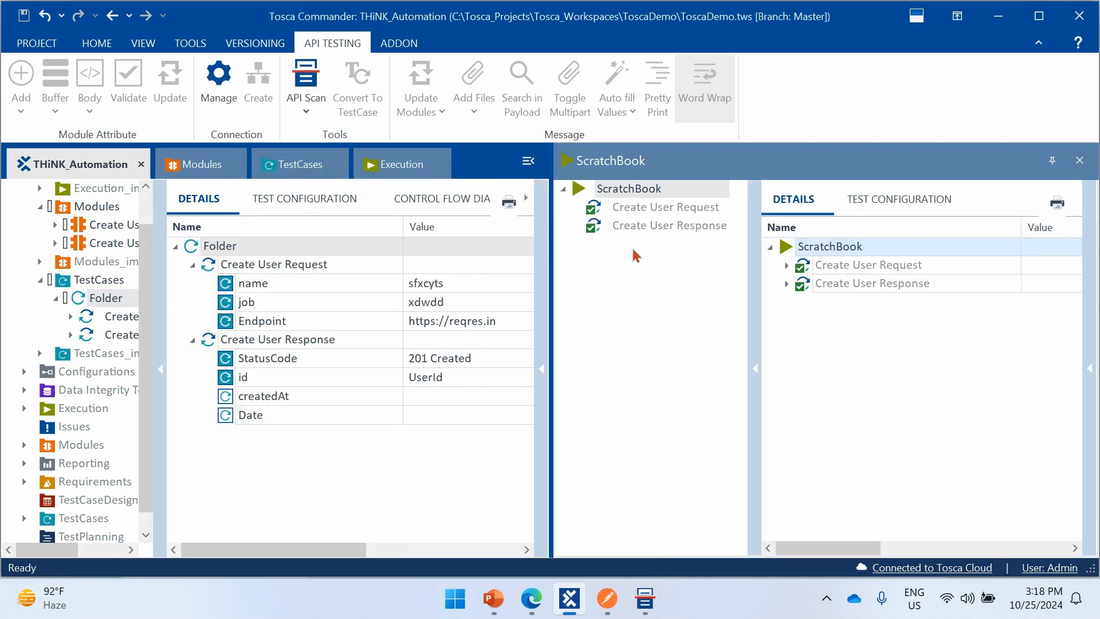
- Examine the ScratchBook results of both test steps and read the full log entry for the UserId buffer
click(658, 208)
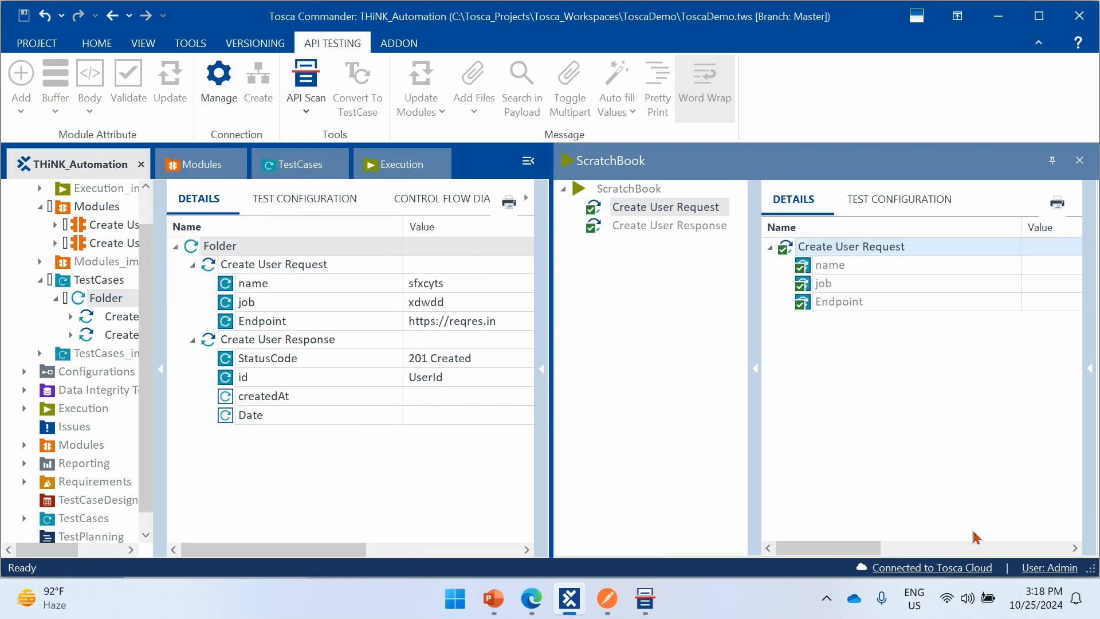
mouse_move(865, 549)
mouse_down()
mouse_move(990, 549)
mouse_move(858, 550)
mouse_up()
click(640, 229)
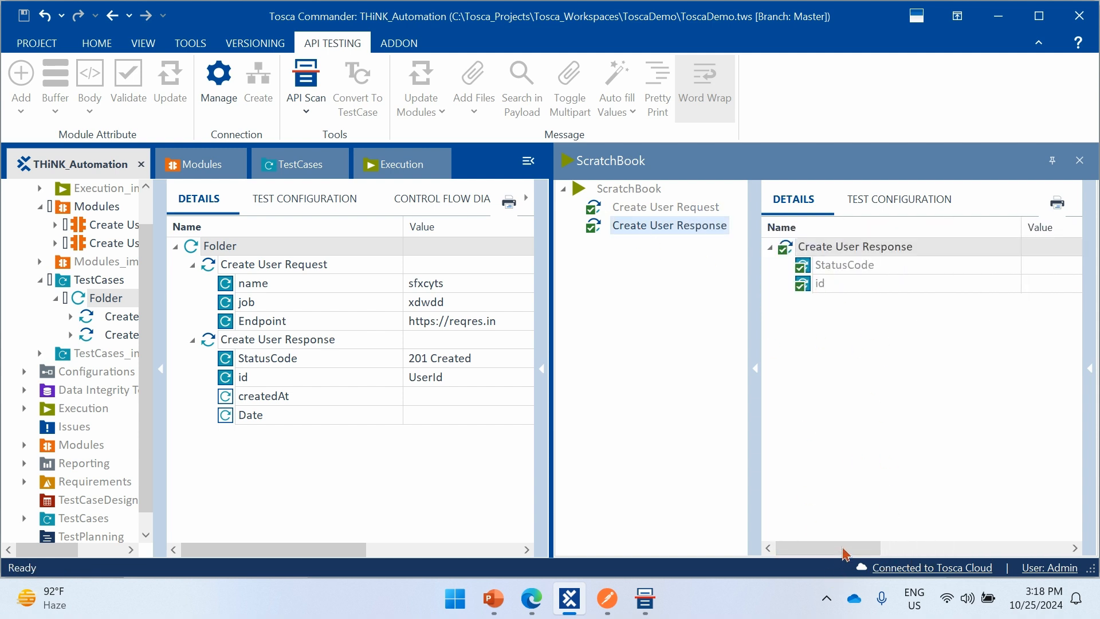
drag(845, 553, 957, 552)
click(975, 283)
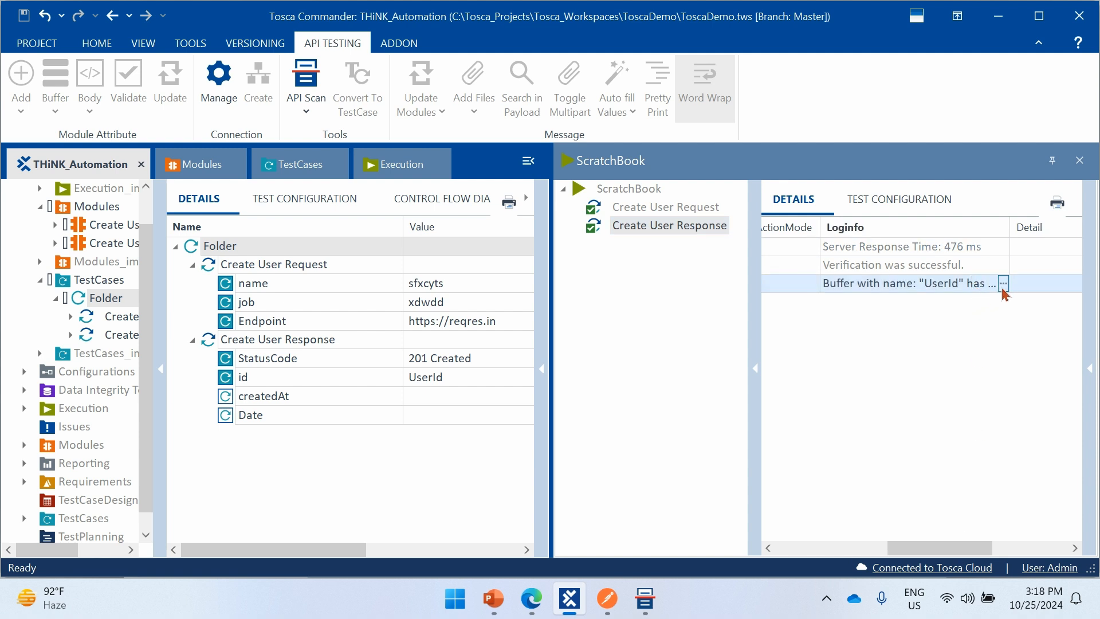
click(1003, 284)
drag(952, 319, 850, 299)
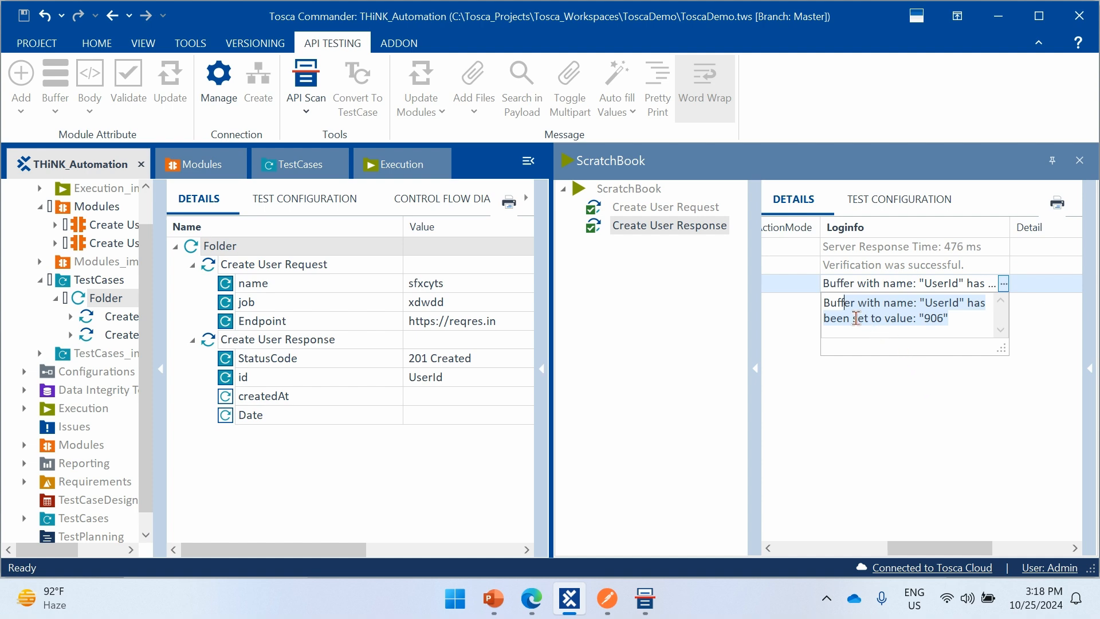
- Close the ScratchBook, switch to Tosca API Scan and run the Get Users request
click(782, 373)
click(1080, 161)
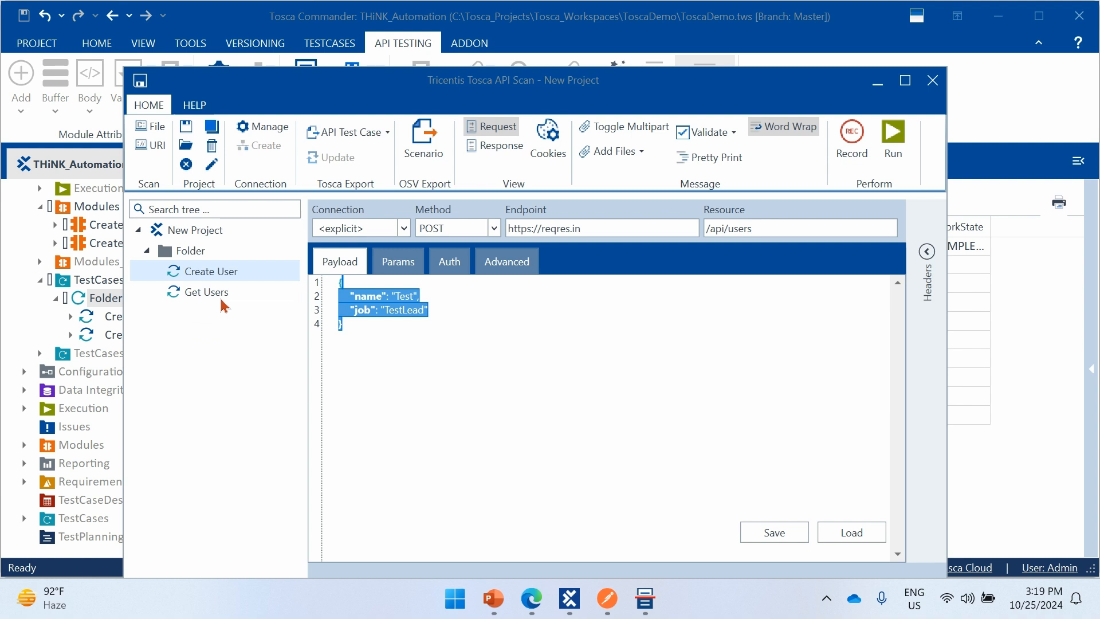
click(218, 297)
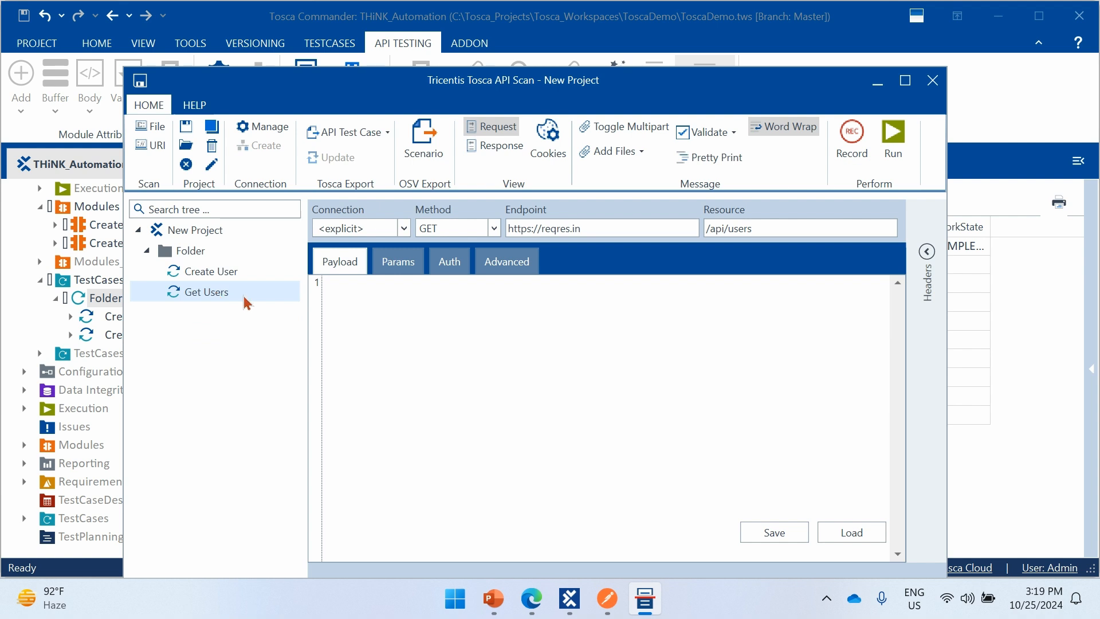
click(893, 134)
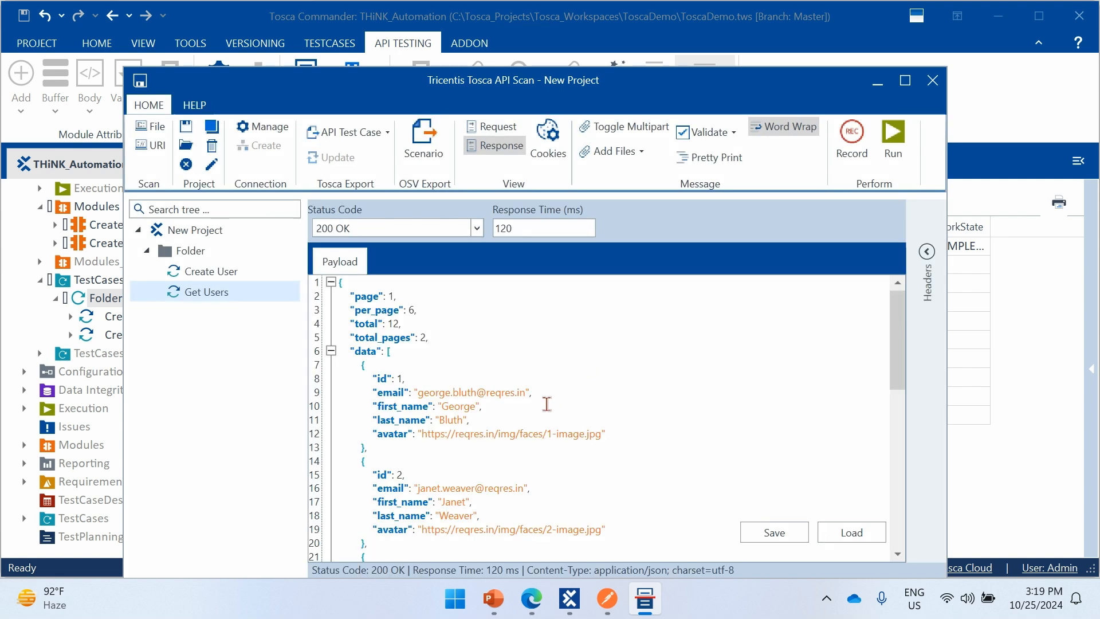
- Examine the user entries in the Get Users response payload and compare them with the Create User response
scroll(548, 405, down, 5)
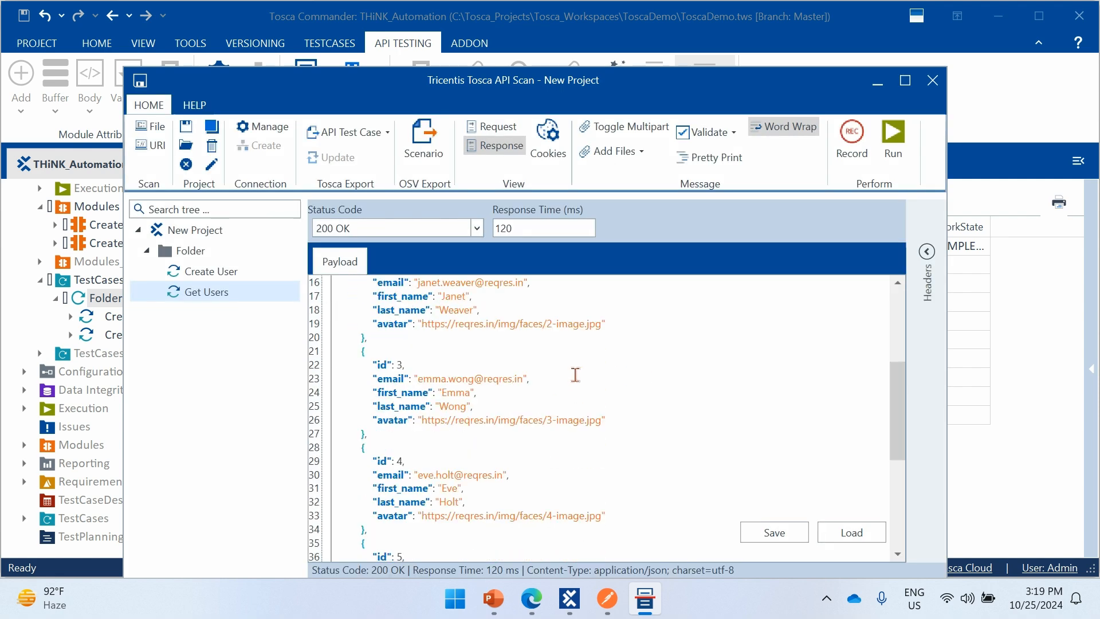
drag(413, 377, 552, 381)
click(476, 405)
scroll(510, 417, up, 4)
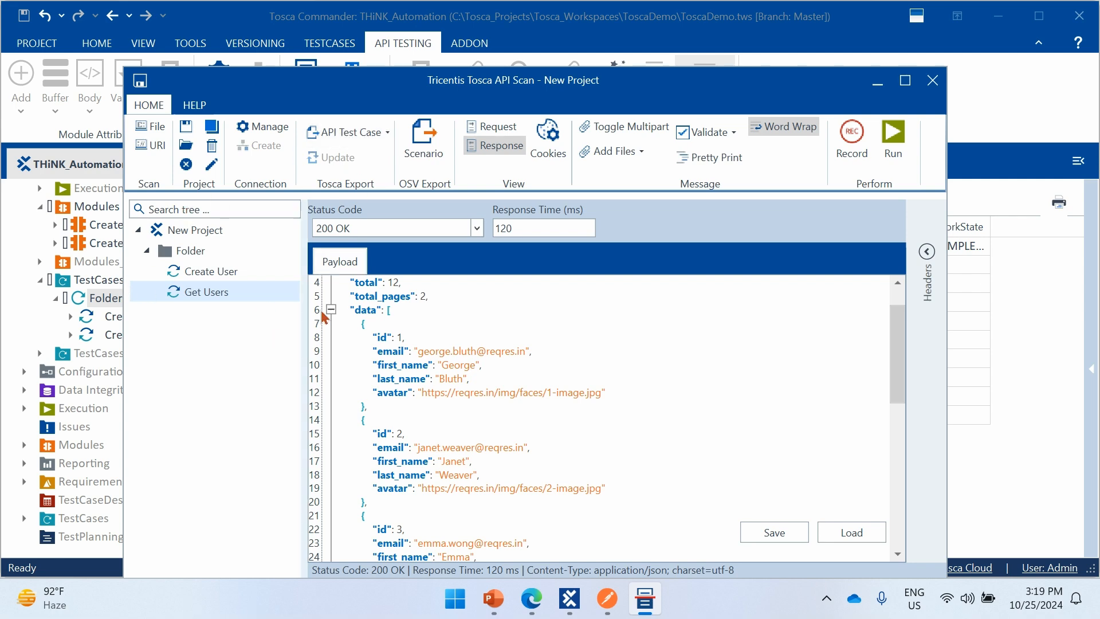
click(237, 274)
click(222, 292)
click(229, 274)
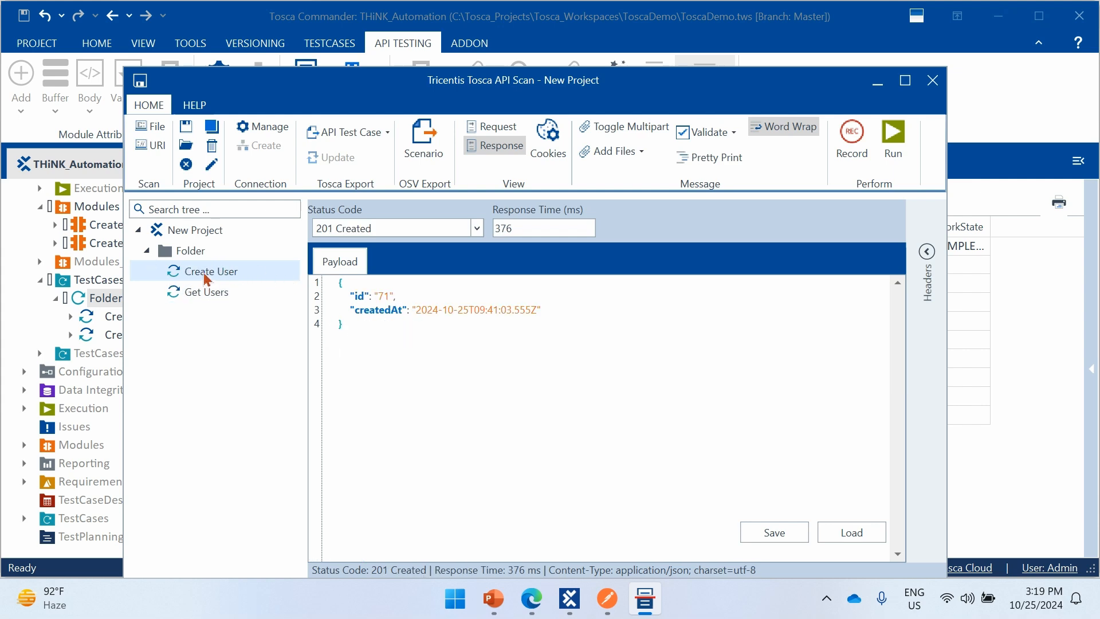
click(211, 294)
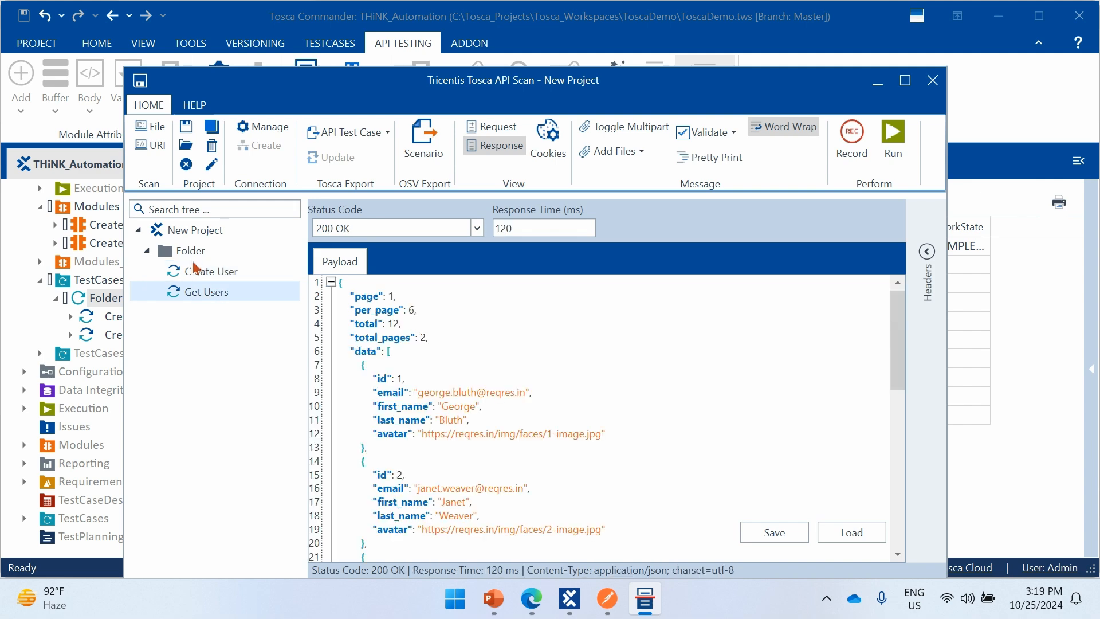
- Export only the Get Users request as an API test case to Tosca Commander
click(193, 252)
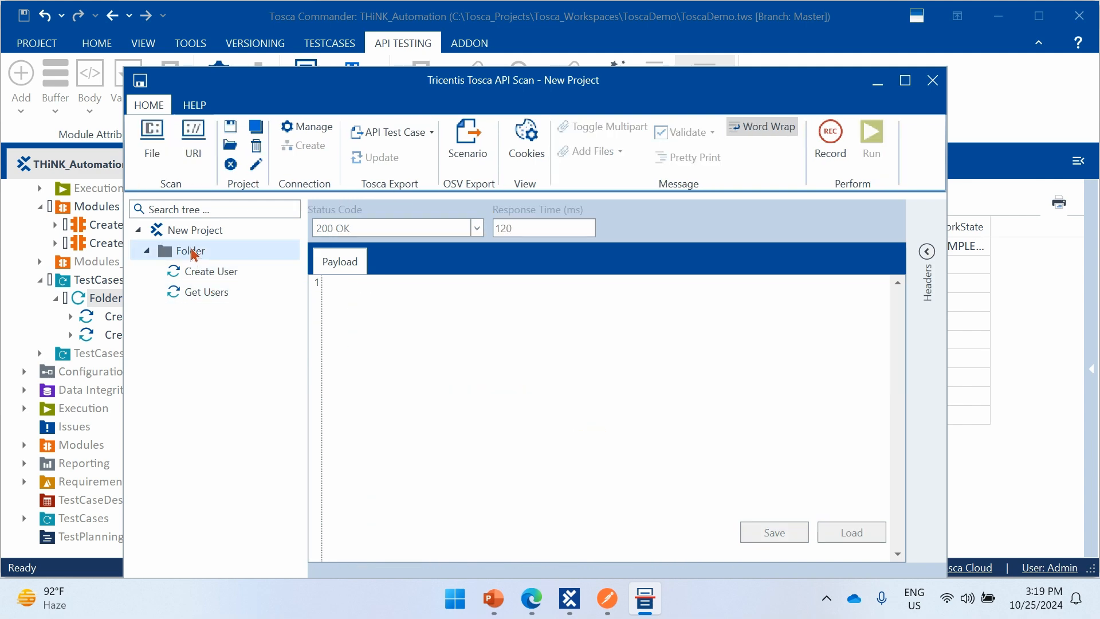
click(215, 293)
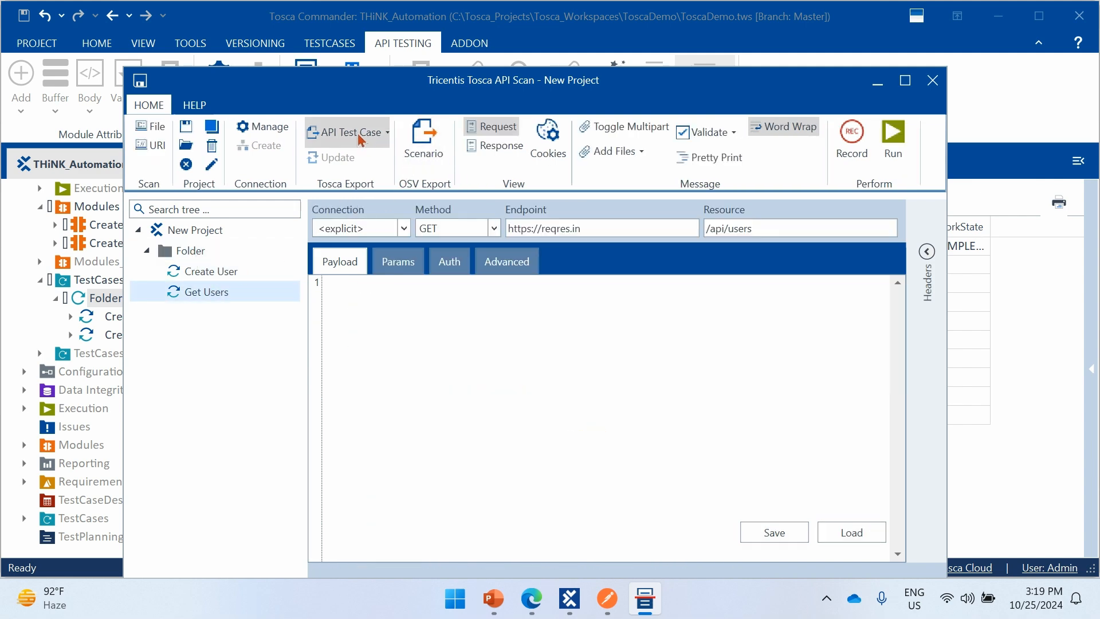
click(340, 134)
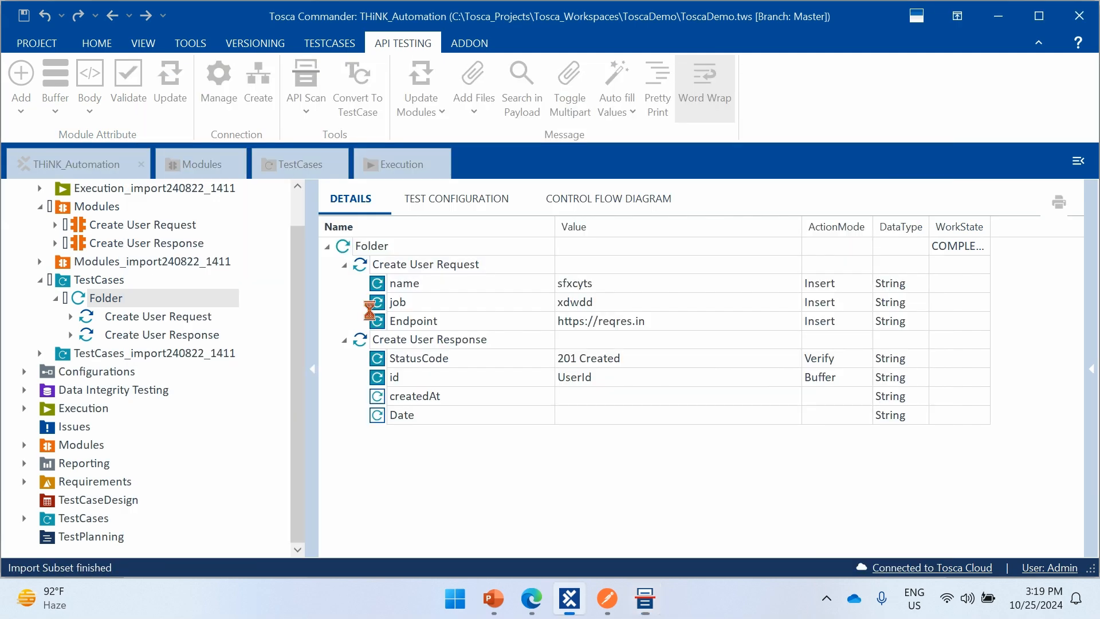
scroll(188, 339, up, 1)
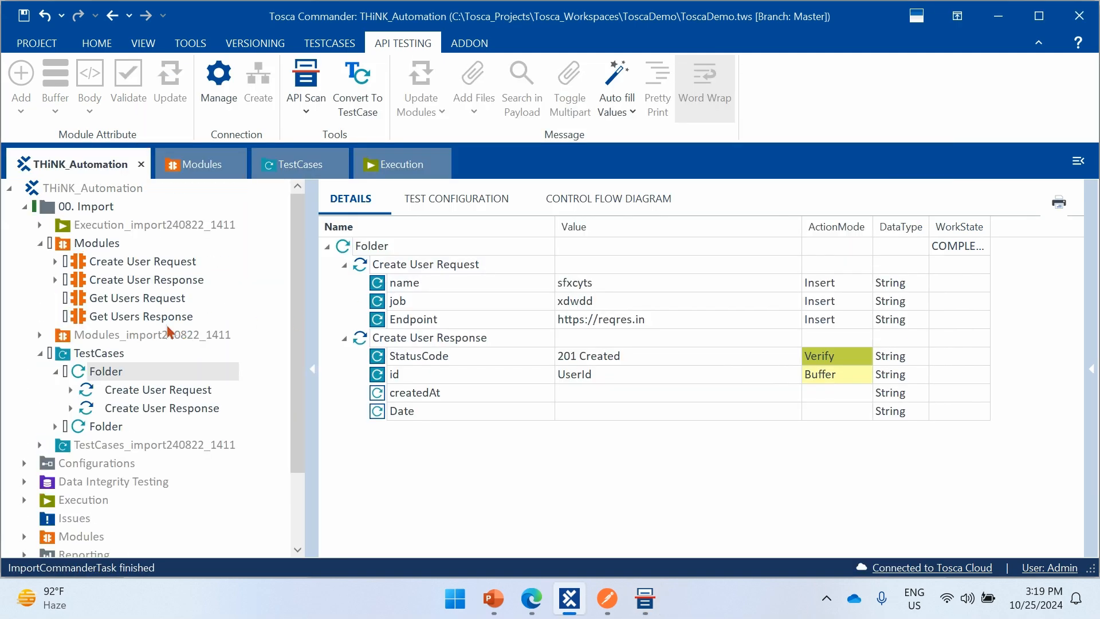
click(184, 298)
click(171, 318)
click(169, 303)
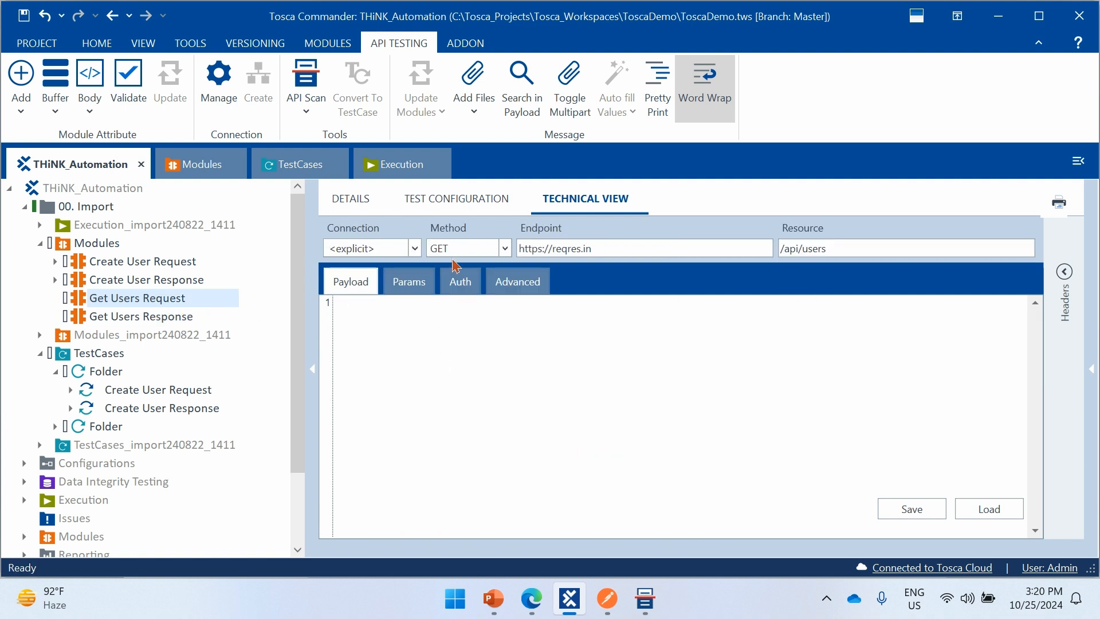
click(612, 246)
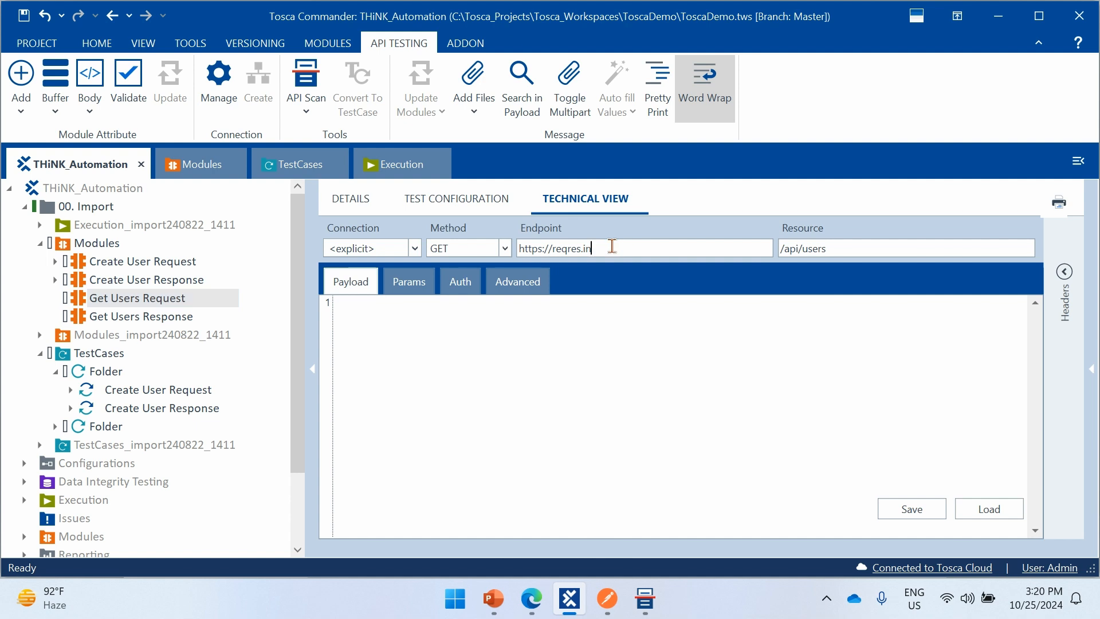
key(ctrl+a)
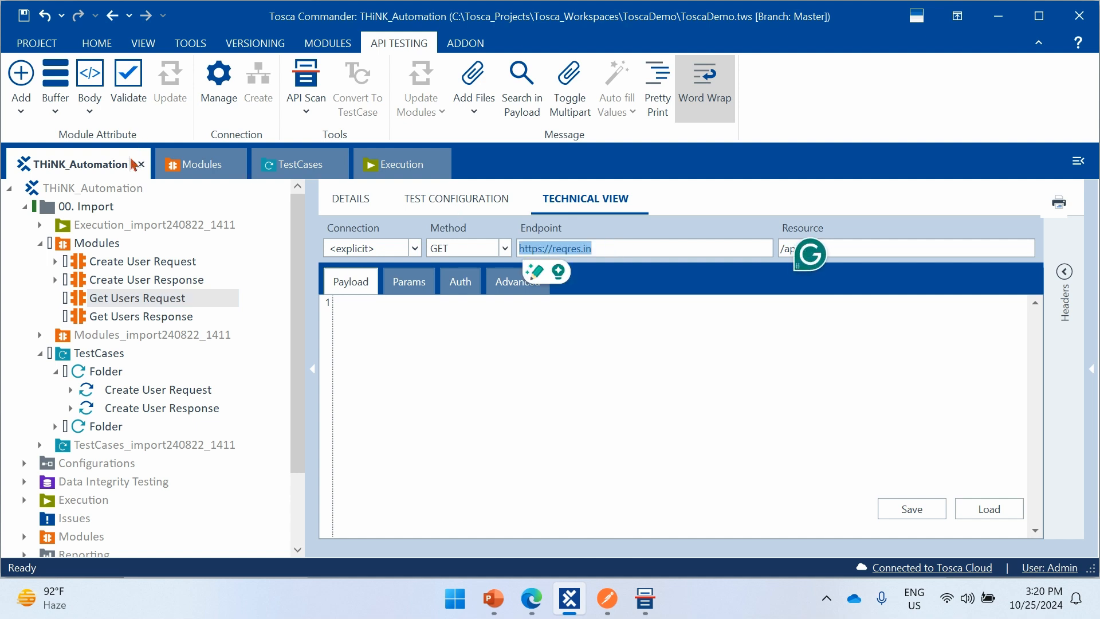
click(29, 89)
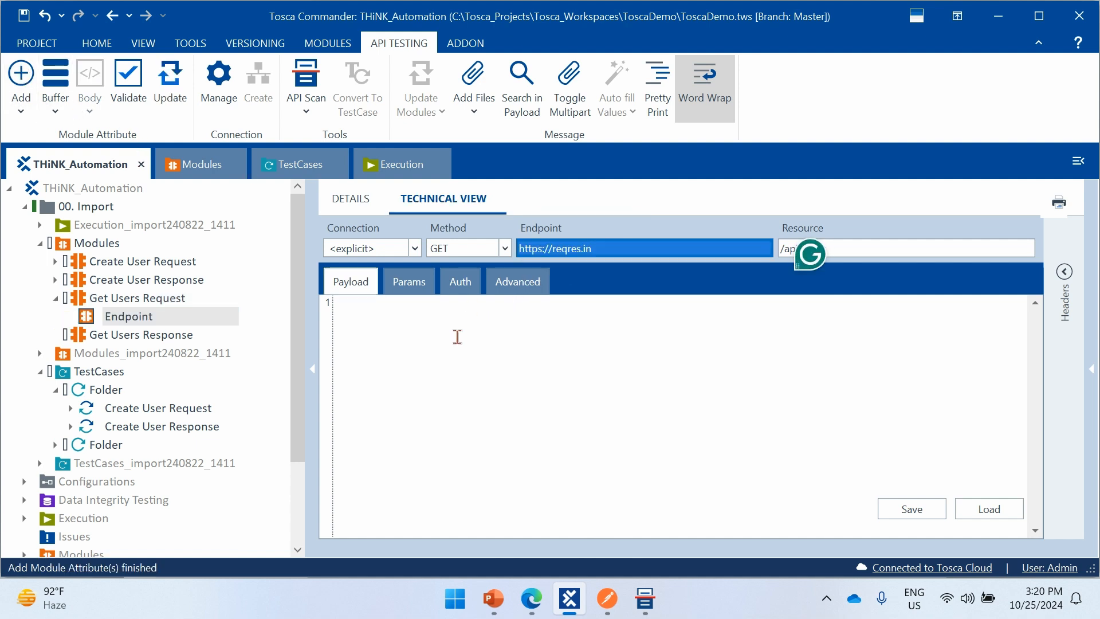
- Check the request's authentication settings and add the 200 OK status code as a module attribute of Get Users Response
click(462, 284)
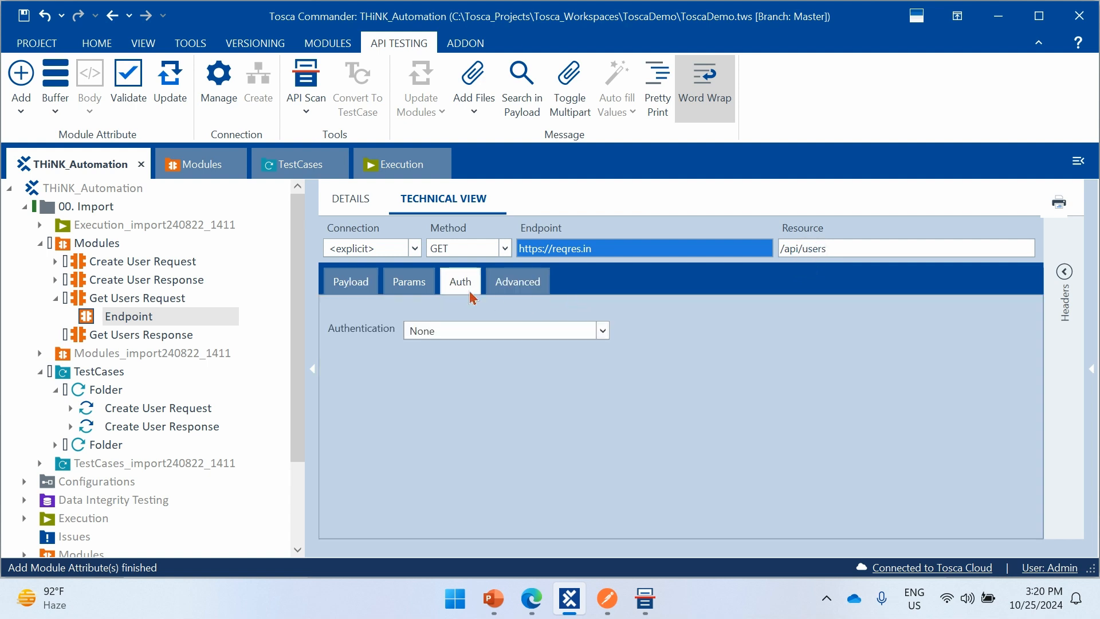
click(362, 287)
click(172, 337)
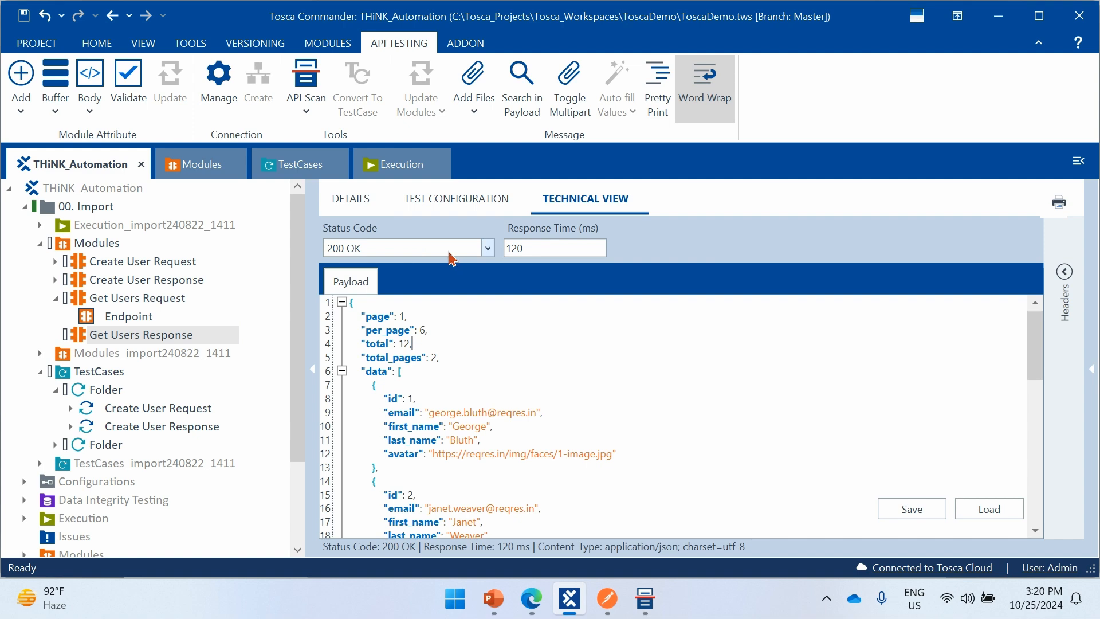
click(418, 248)
click(23, 77)
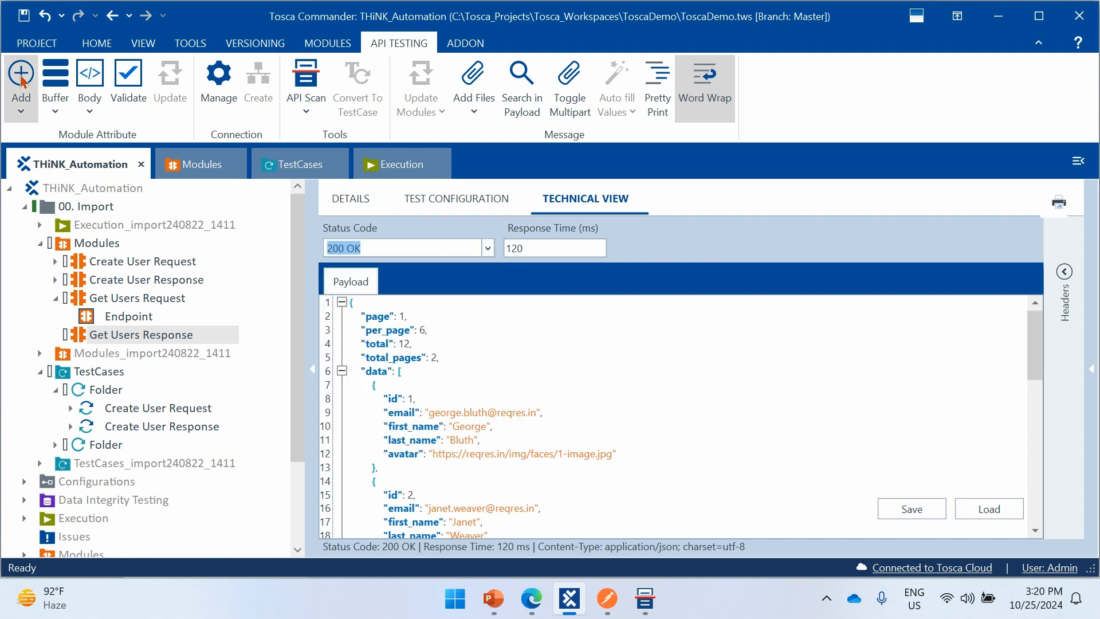
click(21, 79)
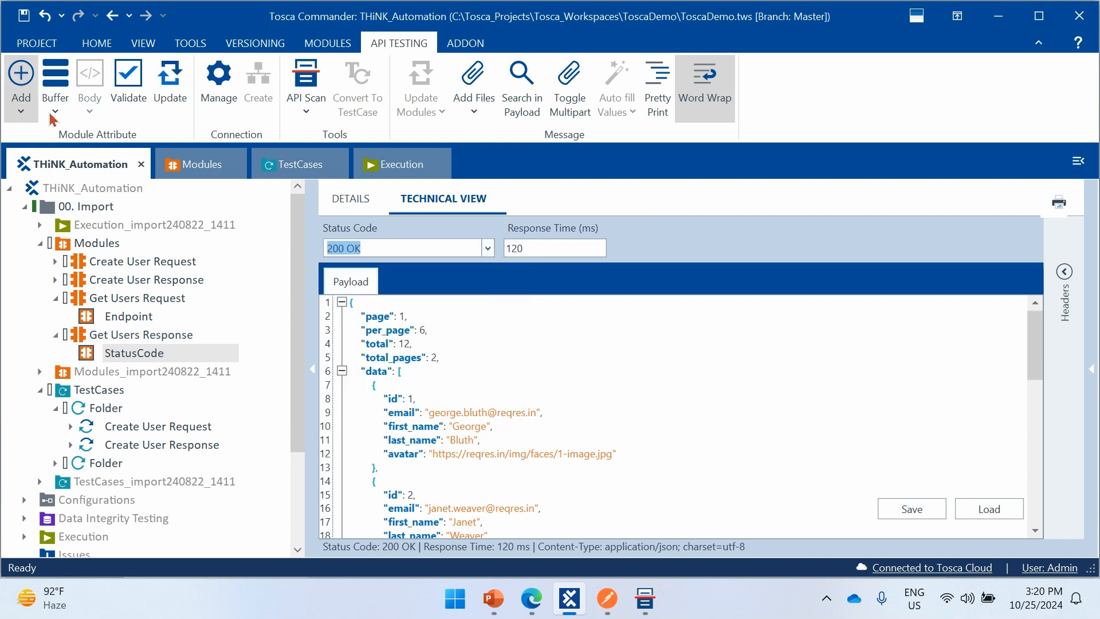
- Examine the repeated id fields of the data items in the Get Users Response payload
click(490, 363)
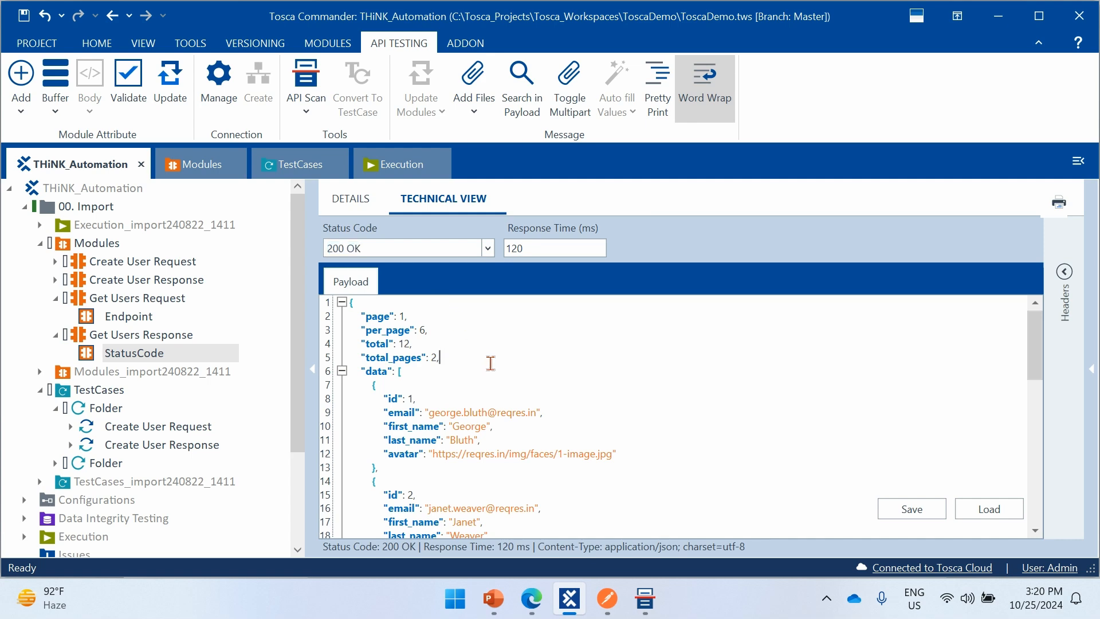
scroll(491, 363, down, 2)
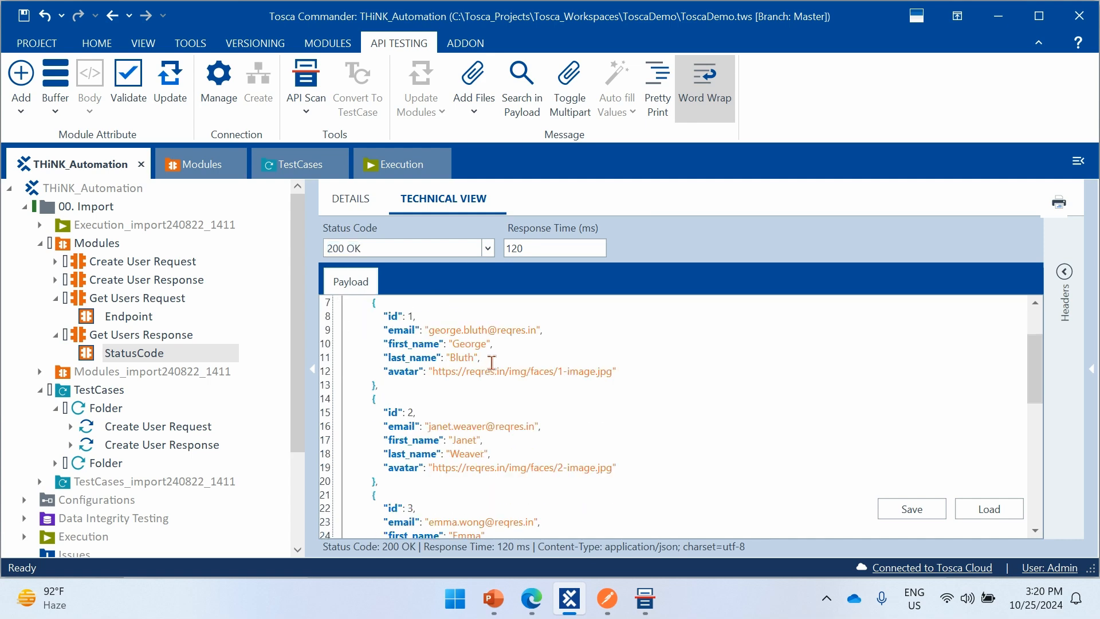
scroll(496, 365, down, 1)
scroll(502, 367, down, 1)
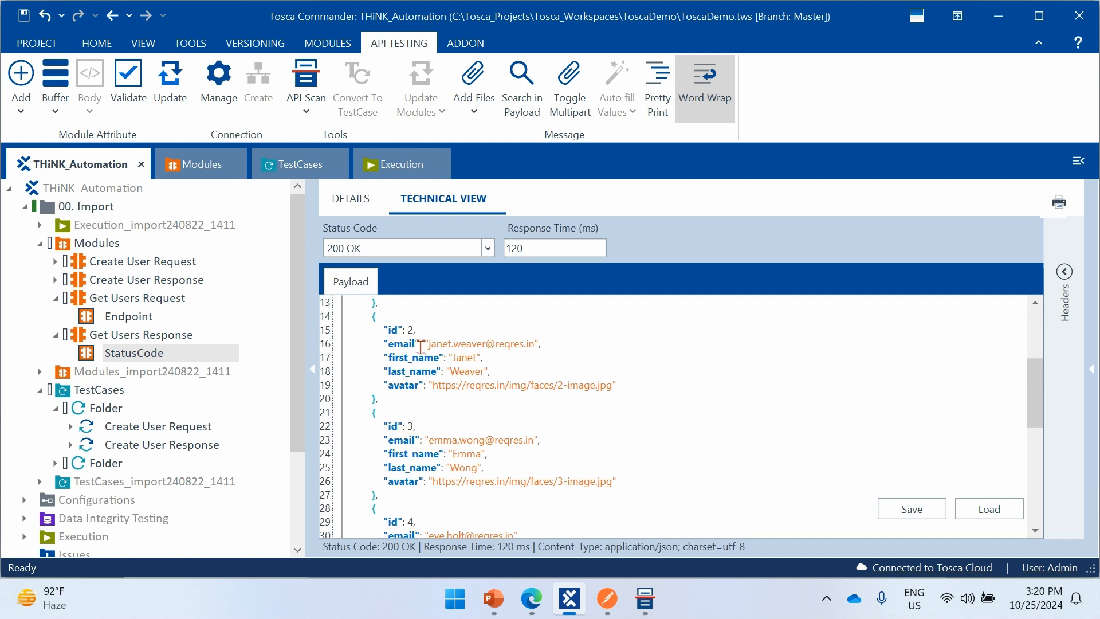
double_click(396, 331)
double_click(394, 426)
scroll(445, 398, up, 4)
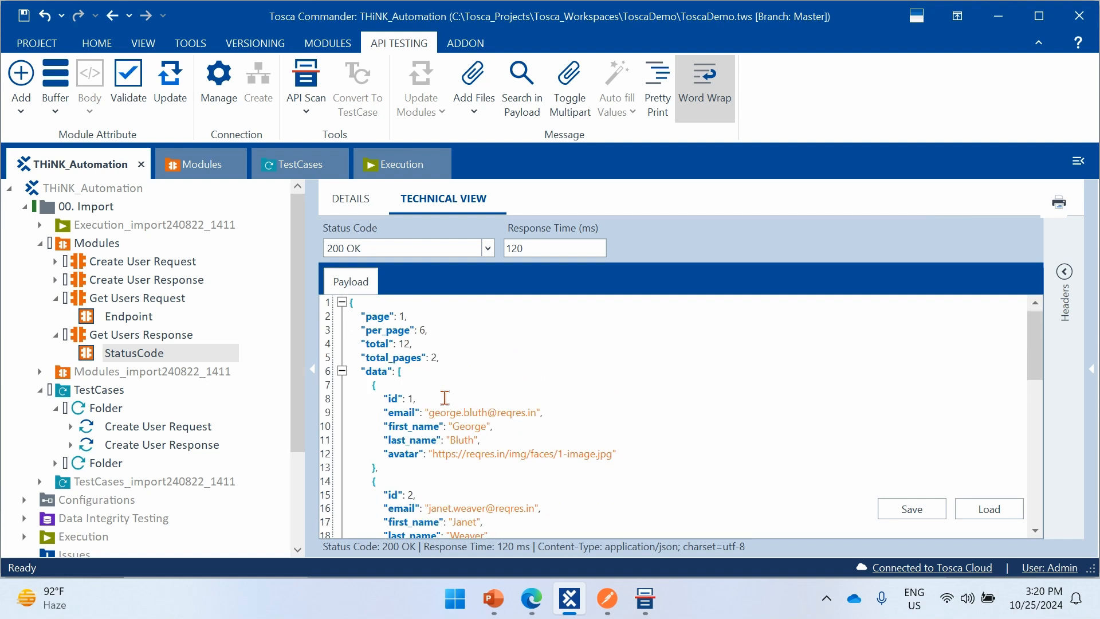
- Add module attributes for the entire Get Users Response payload
key(ctrl+a)
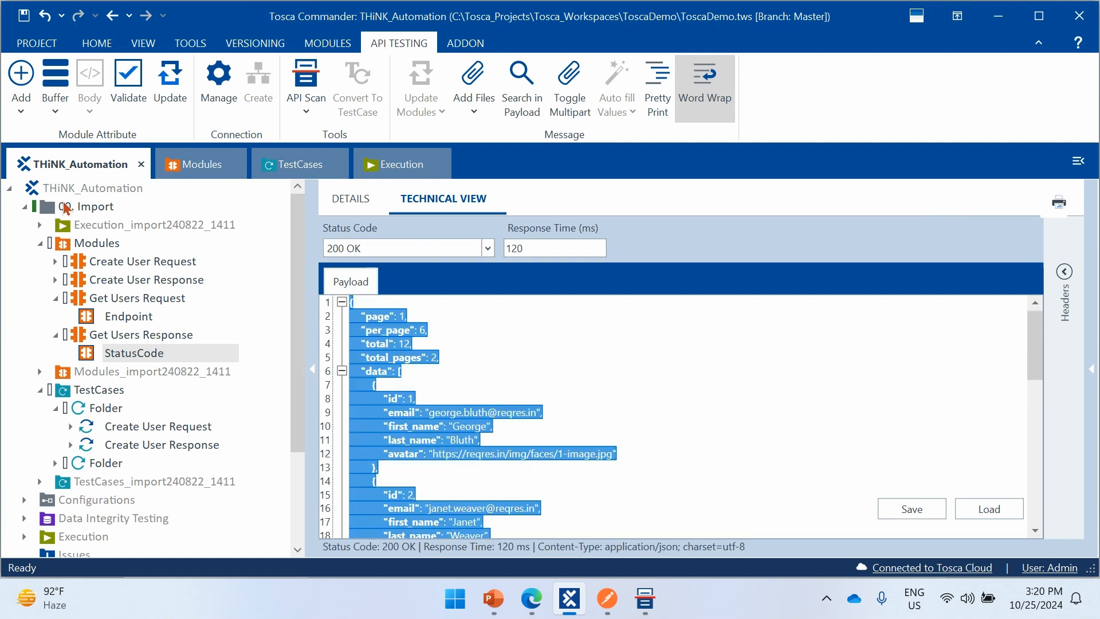
click(21, 113)
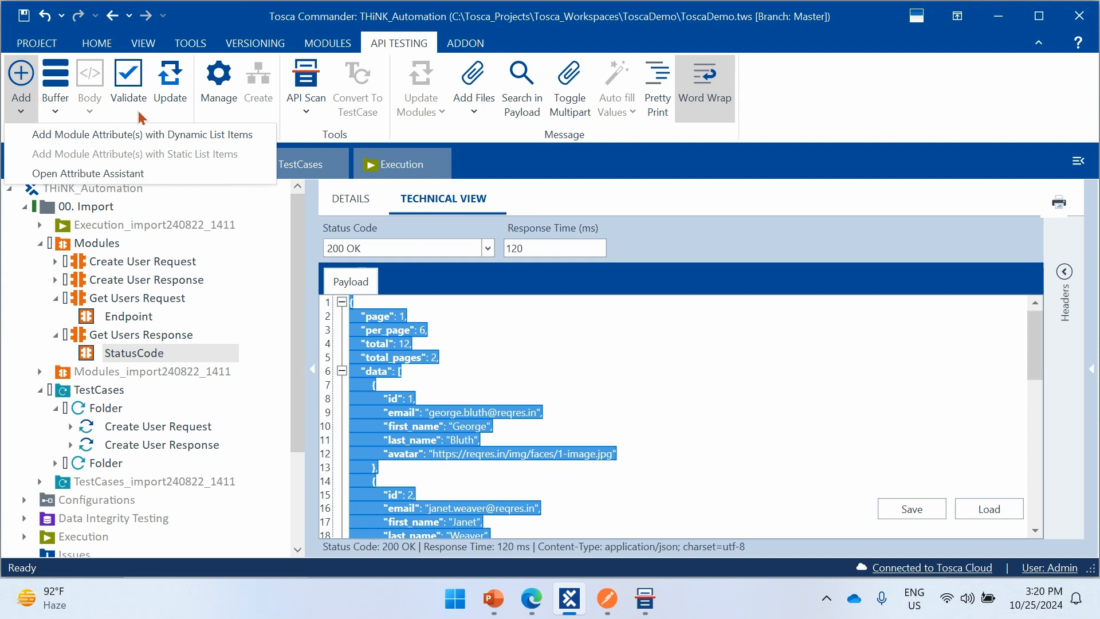
click(153, 112)
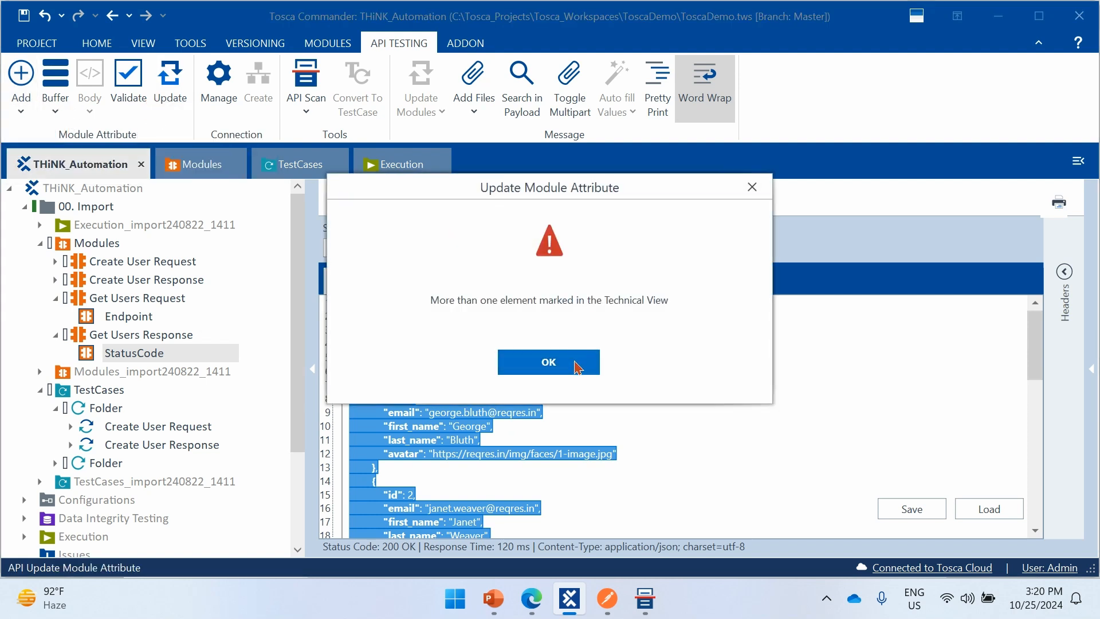
click(576, 364)
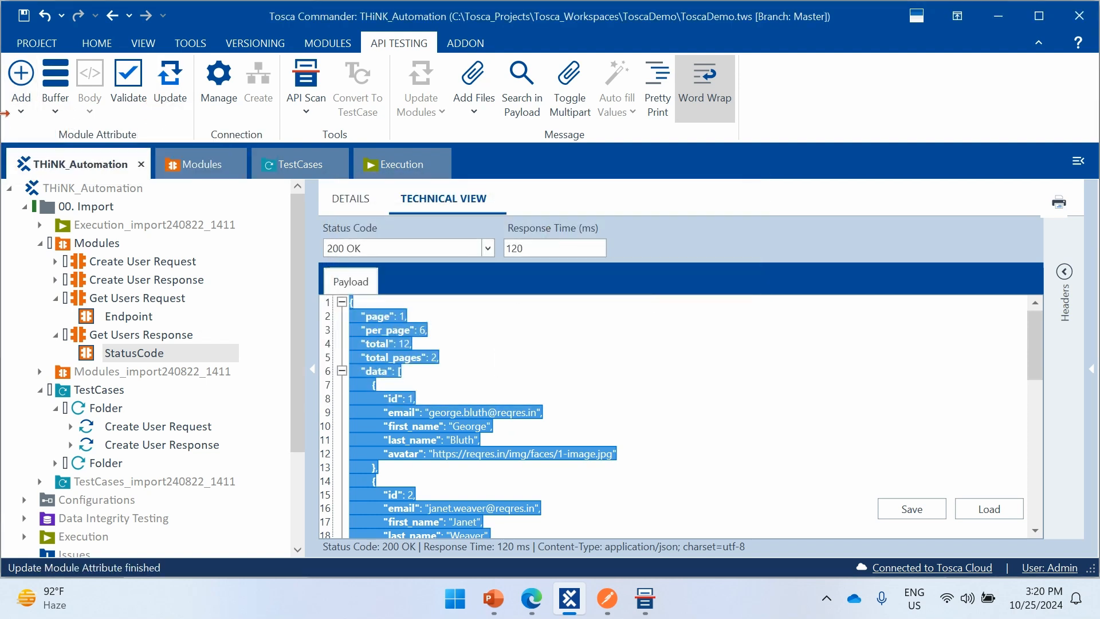
click(21, 85)
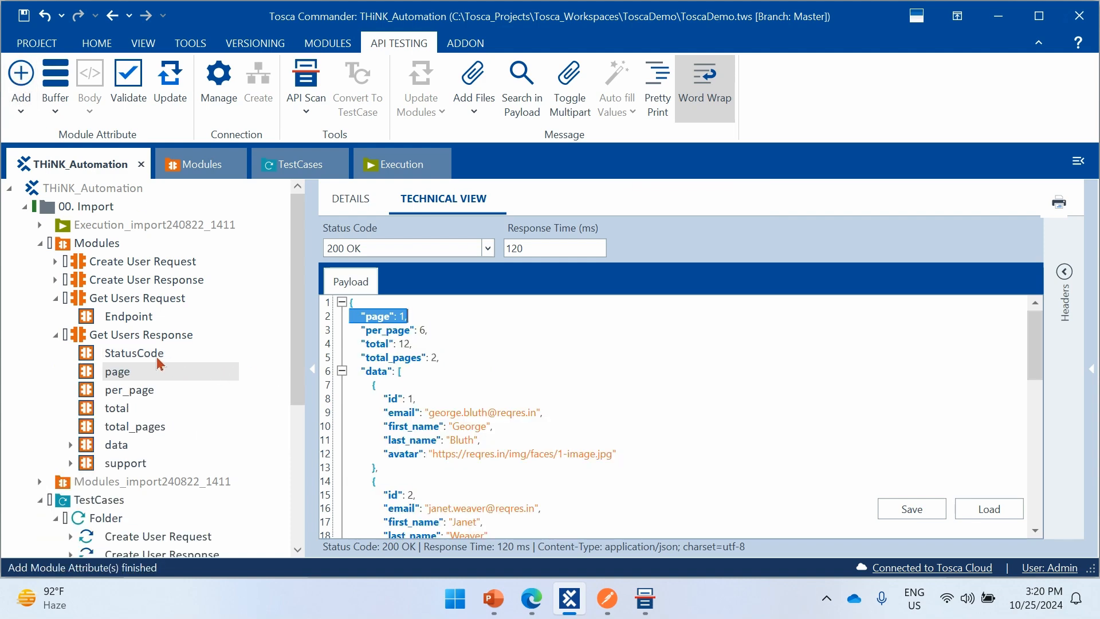
- Expand the data, item and support attributes of Get Users Response and compare their structure with the payload
click(468, 357)
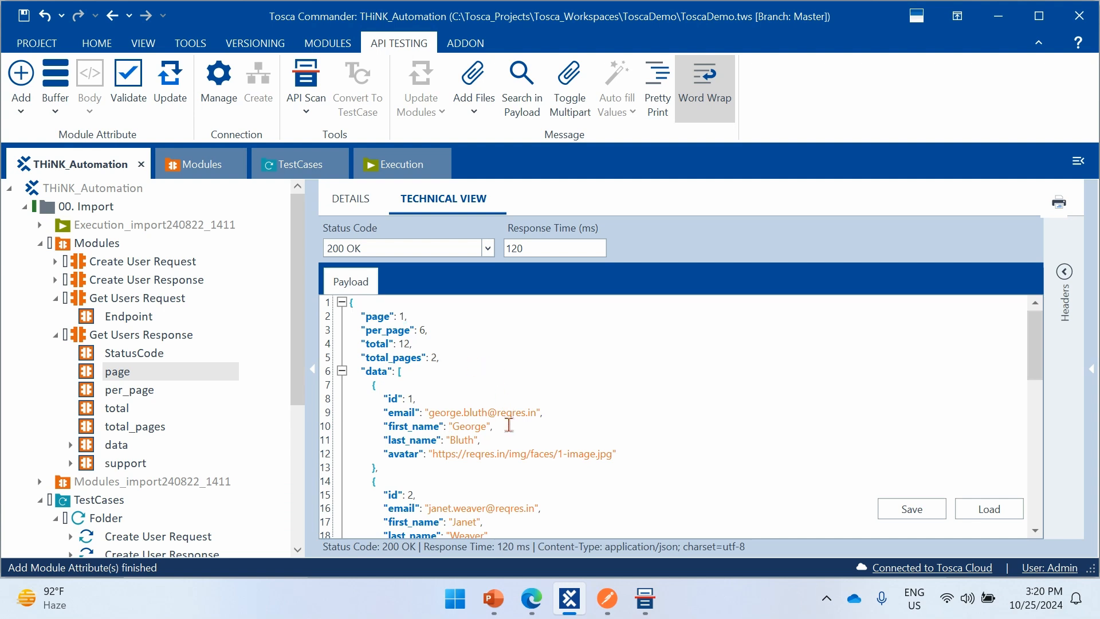
scroll(510, 424, down, 1)
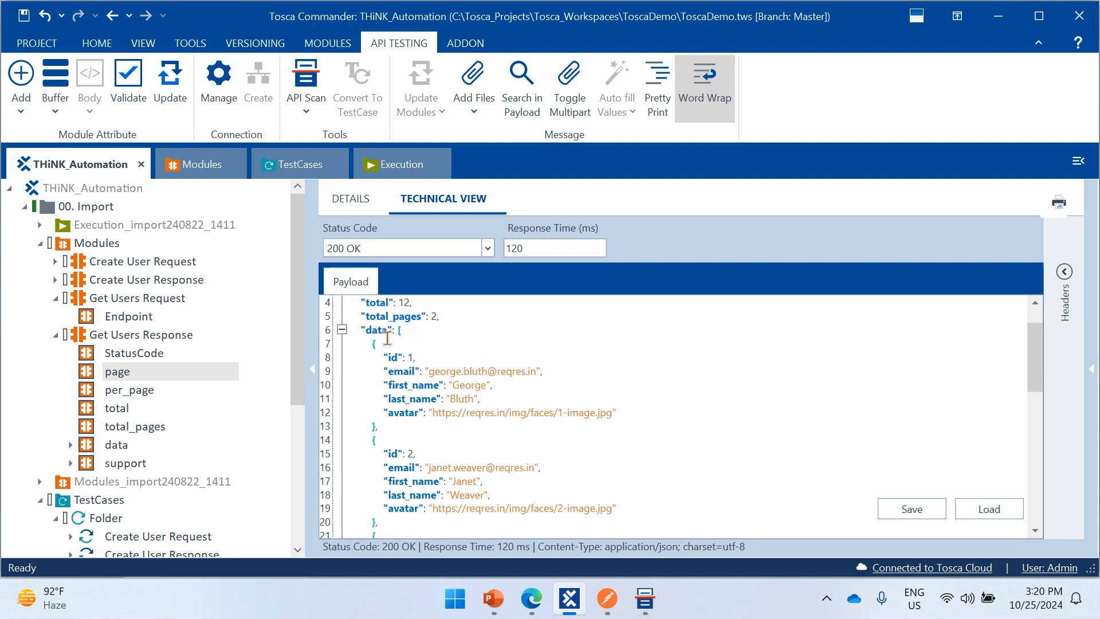
click(70, 445)
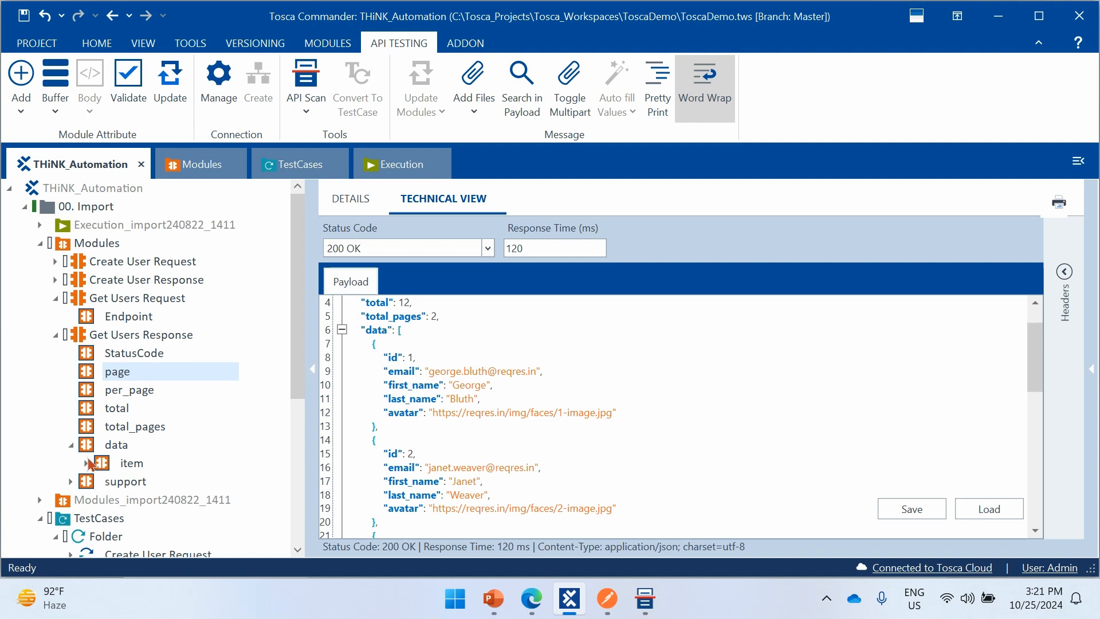
click(86, 464)
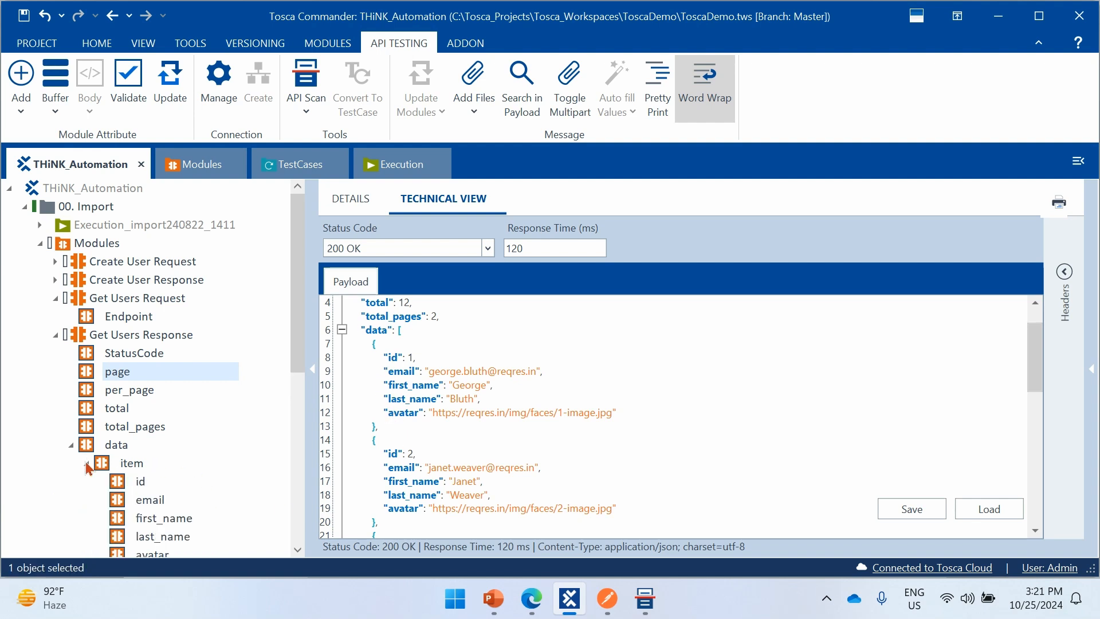
scroll(86, 464, down, 2)
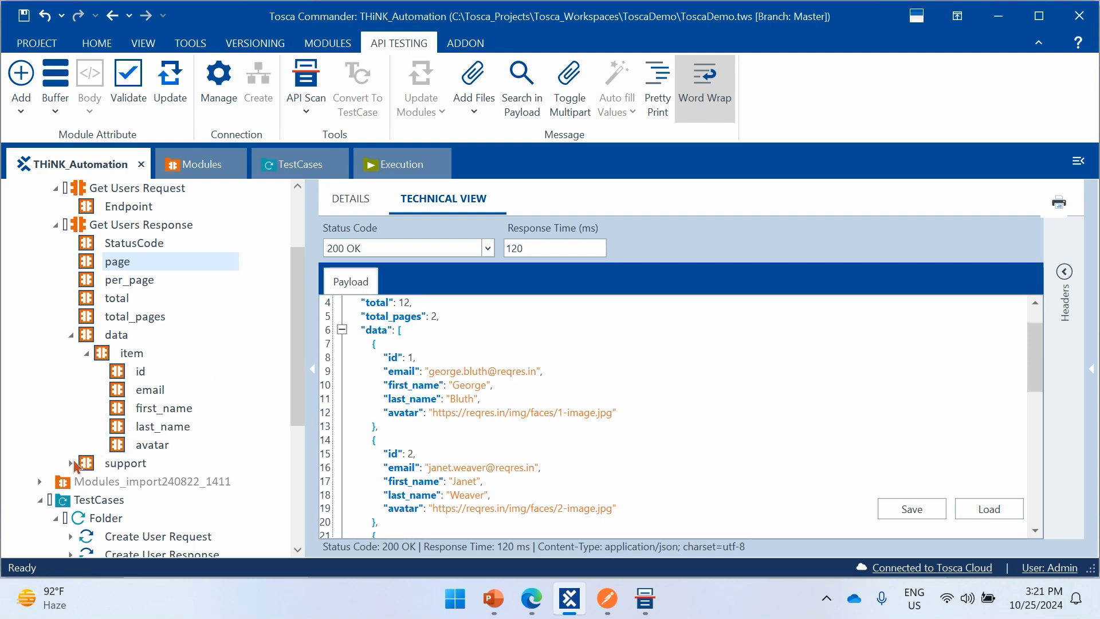
click(70, 463)
scroll(77, 415, down, 1)
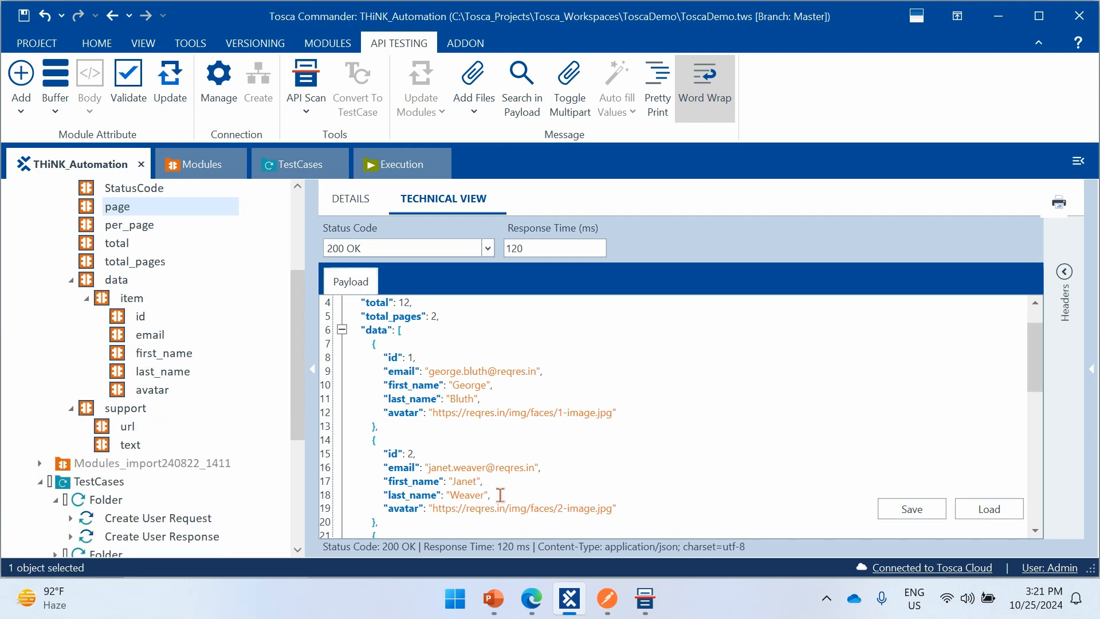
scroll(497, 491, down, 7)
scroll(496, 491, down, 4)
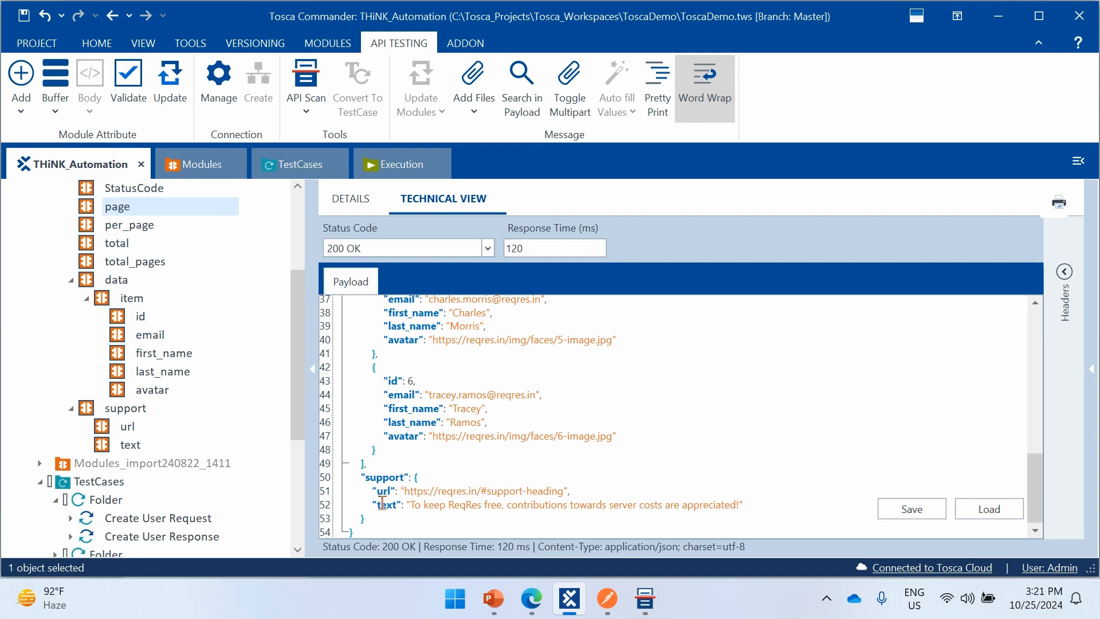
scroll(435, 494, up, 12)
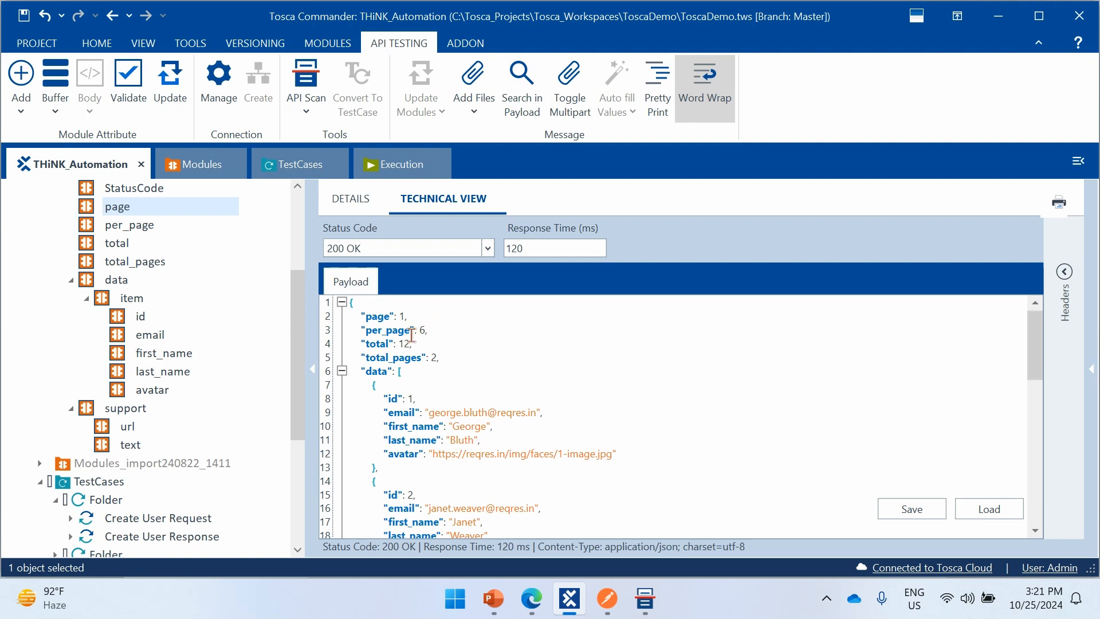
scroll(217, 410, up, 1)
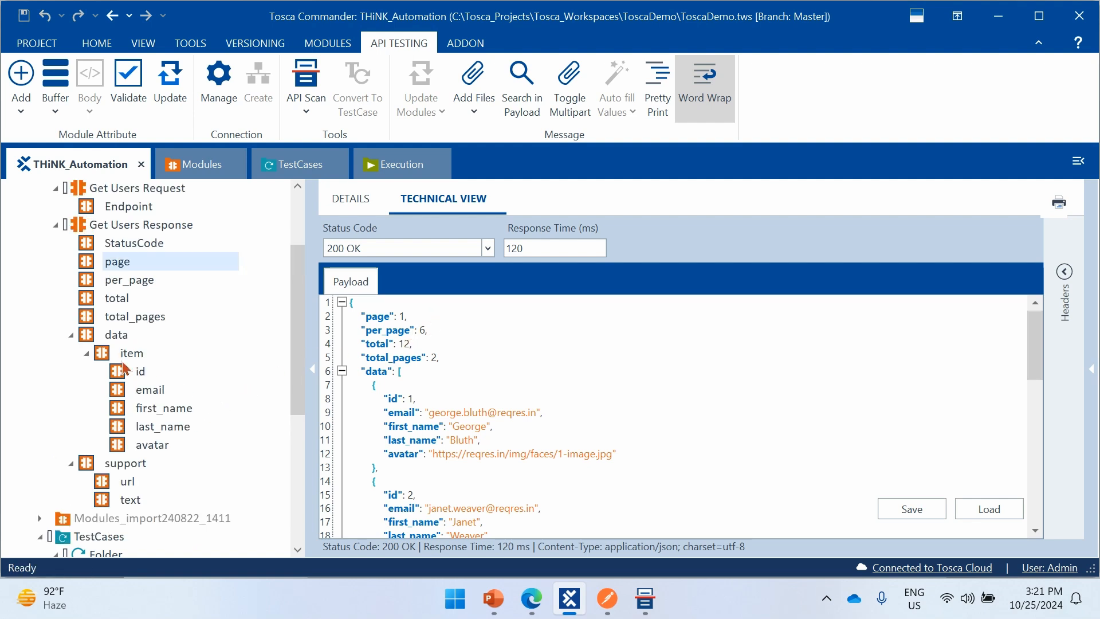
scroll(123, 367, down, 5)
click(54, 336)
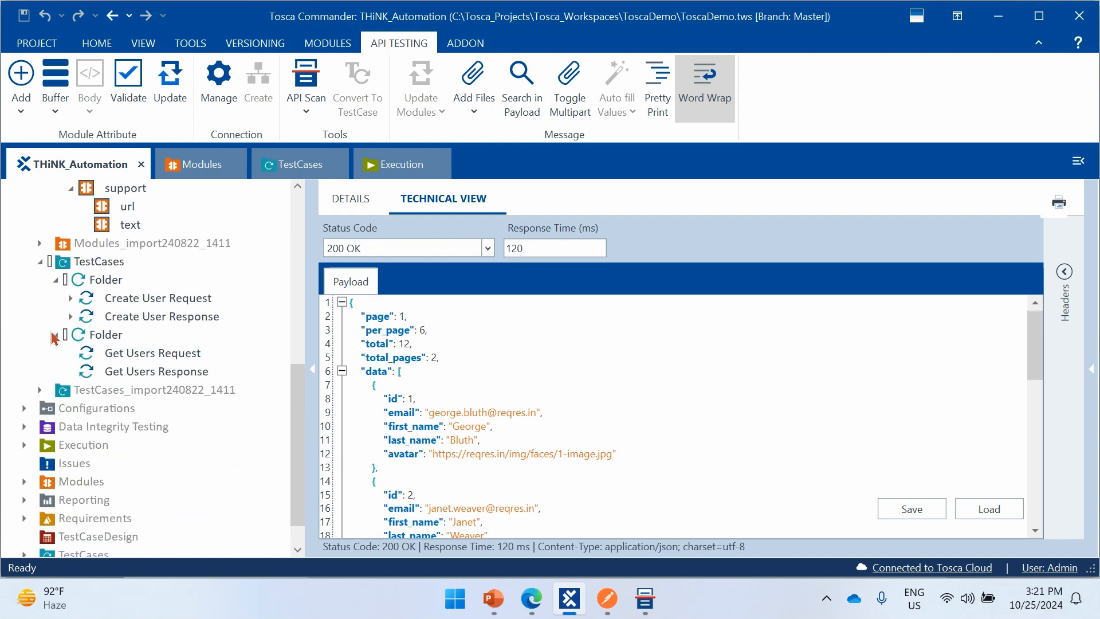
click(153, 353)
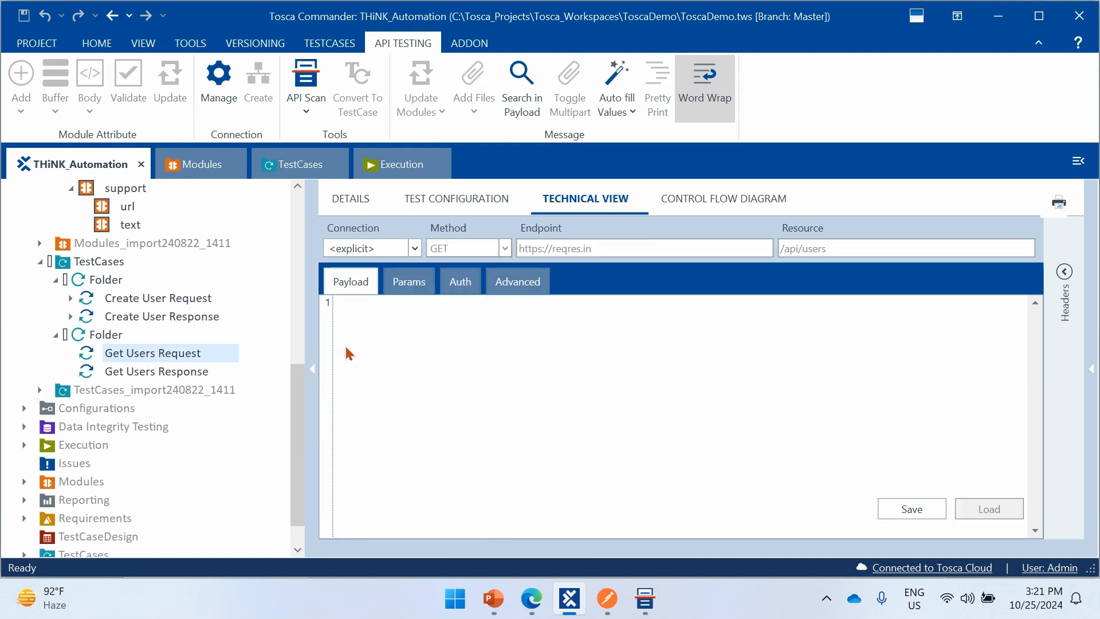
click(347, 199)
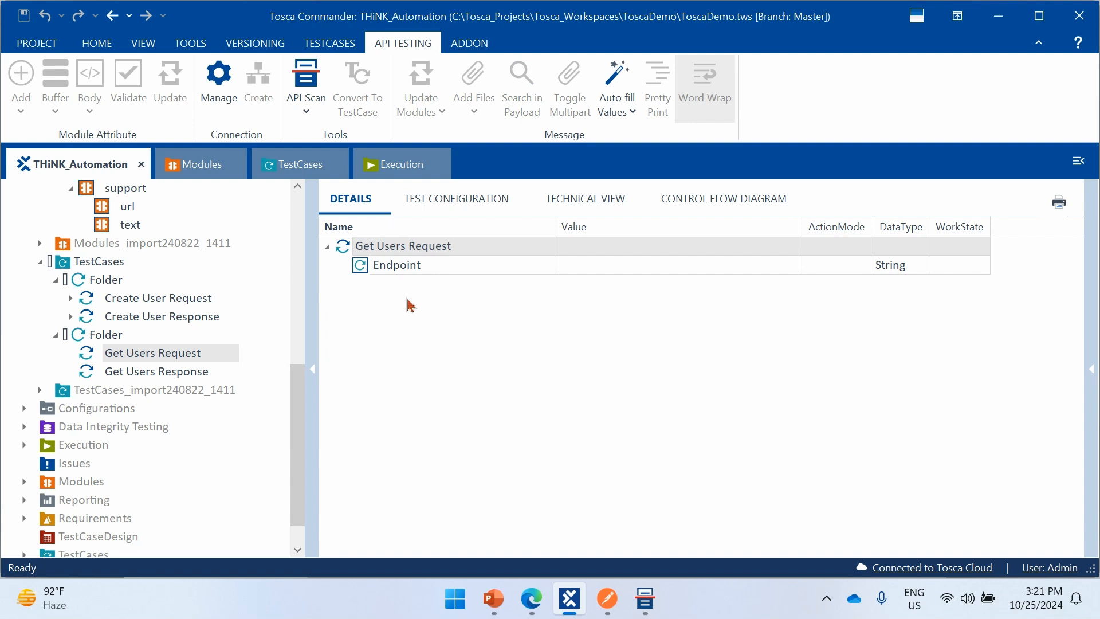
click(684, 265)
click(775, 265)
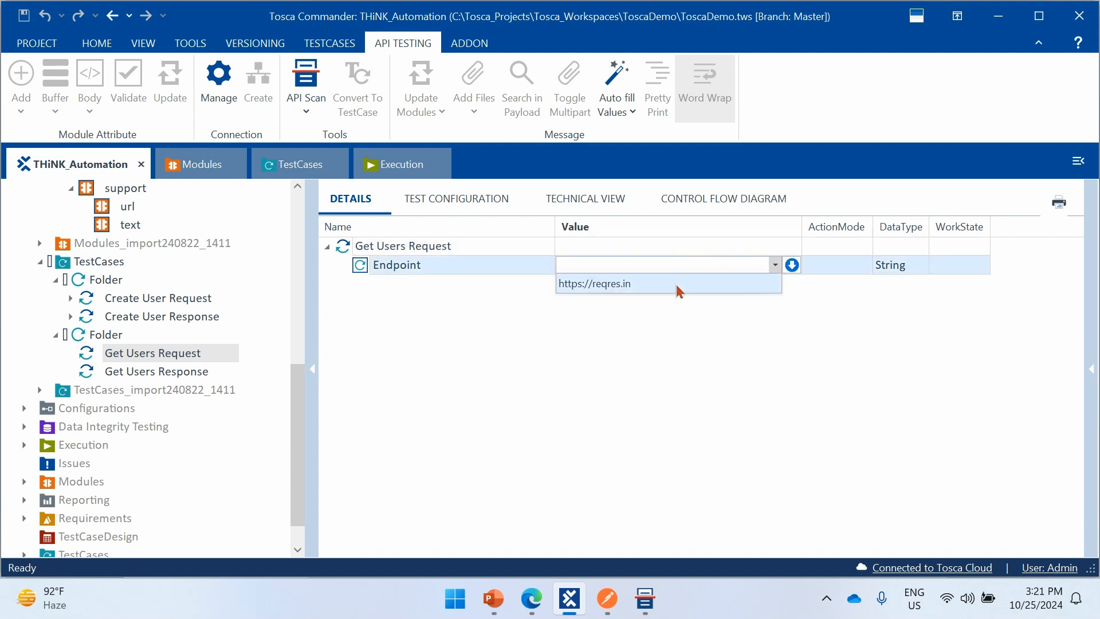
click(630, 284)
click(599, 330)
key(ctrl+s)
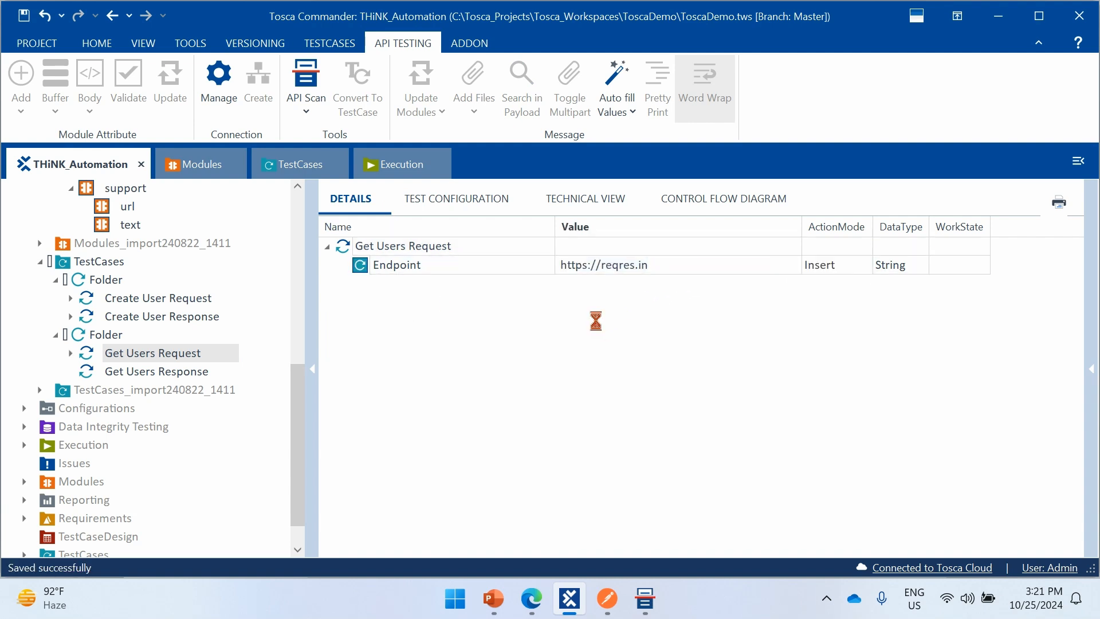
- Expand data in the Get Users Response test step and examine all data items in the corresponding module's payload
click(177, 373)
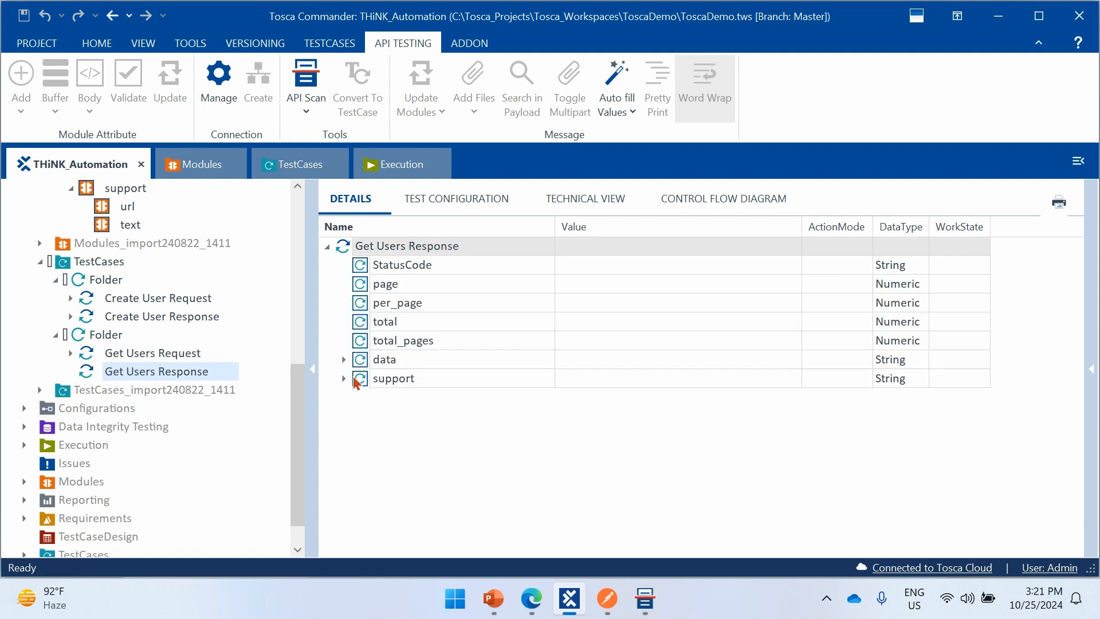
click(344, 359)
scroll(180, 349, up, 2)
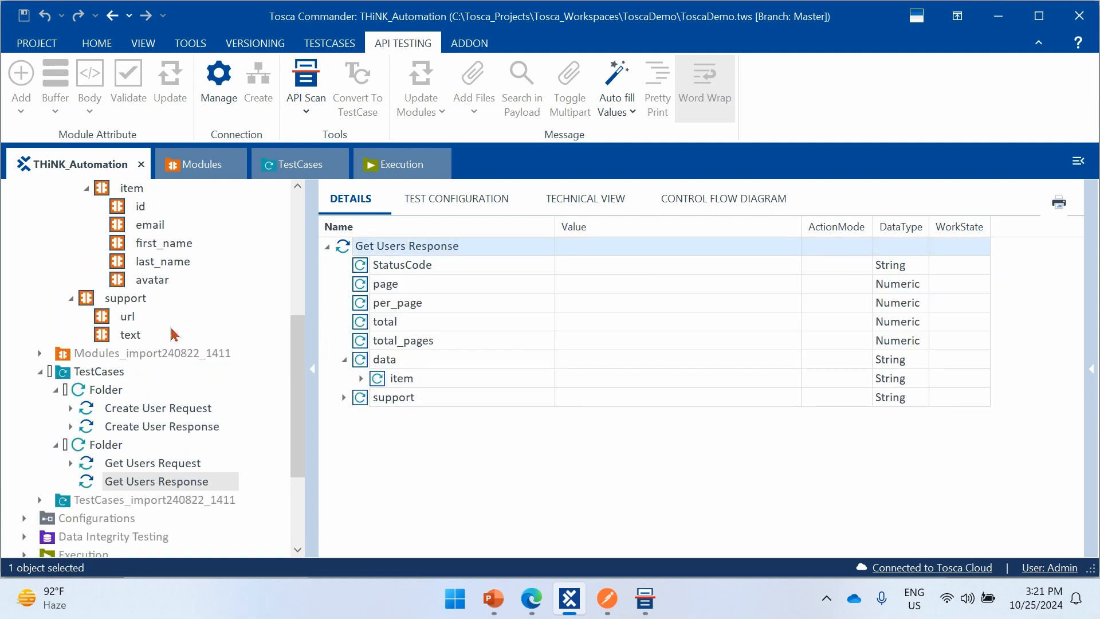
scroll(185, 312, up, 4)
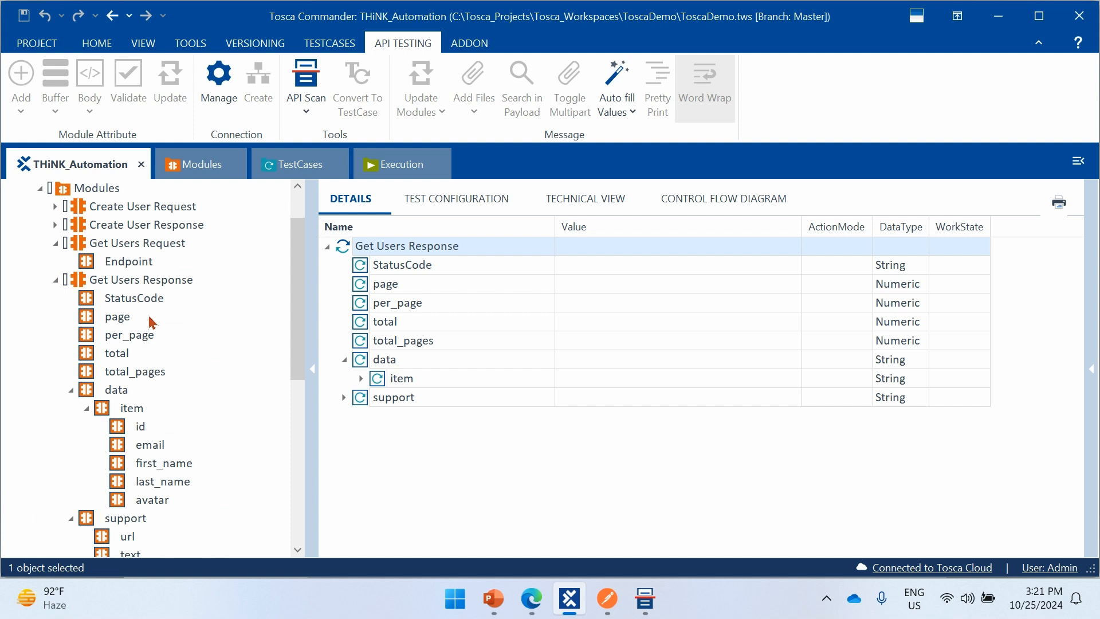
click(122, 281)
click(578, 206)
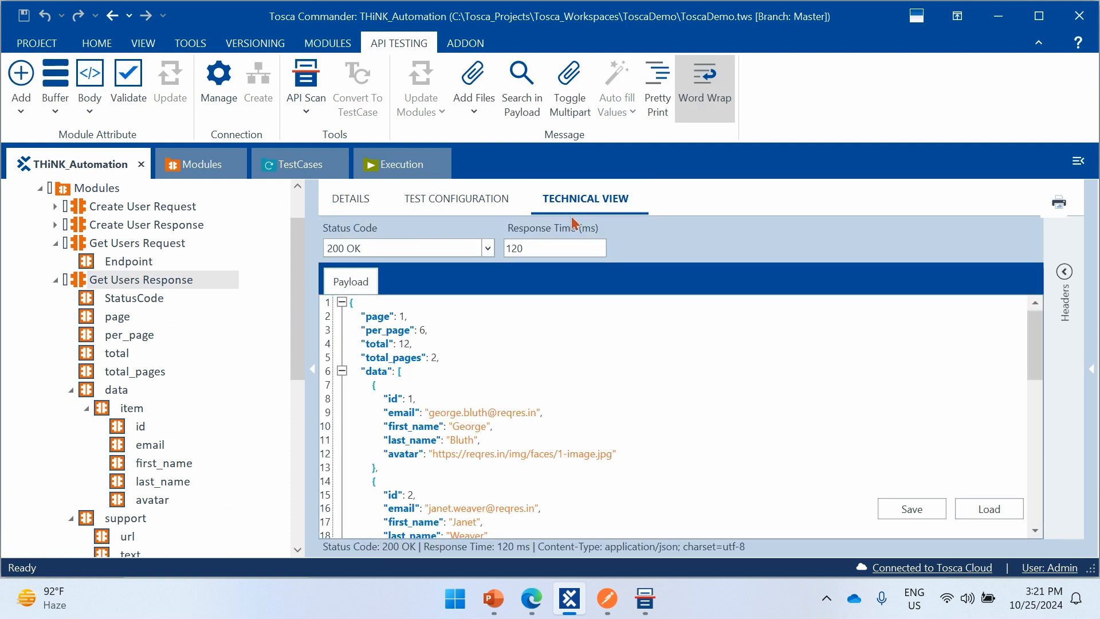
click(531, 369)
click(387, 346)
scroll(708, 418, down, 1)
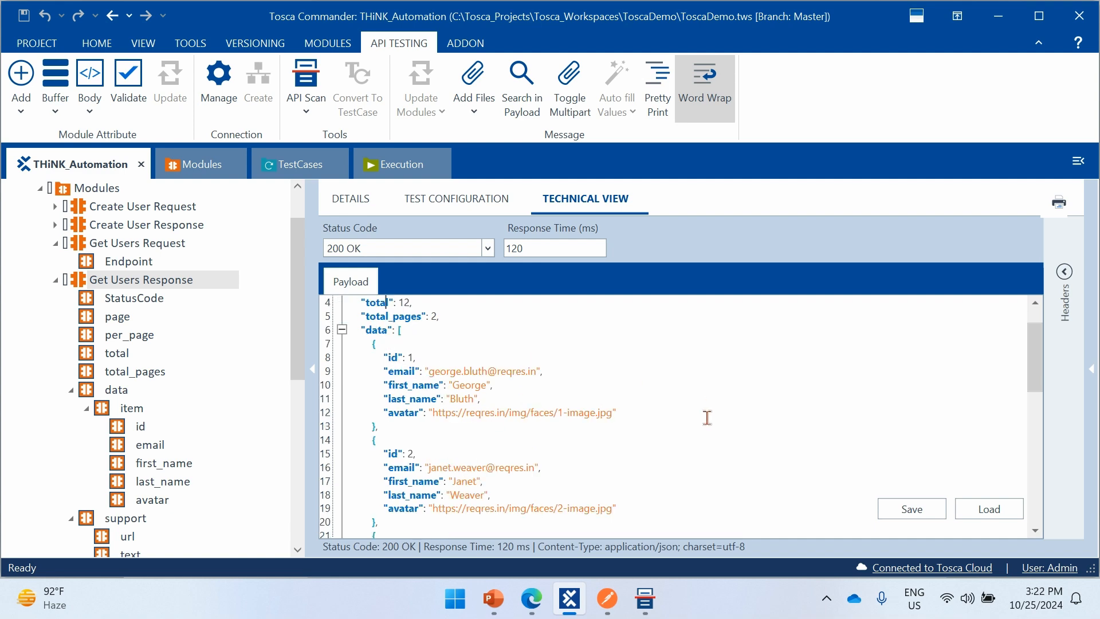
scroll(562, 405, down, 4)
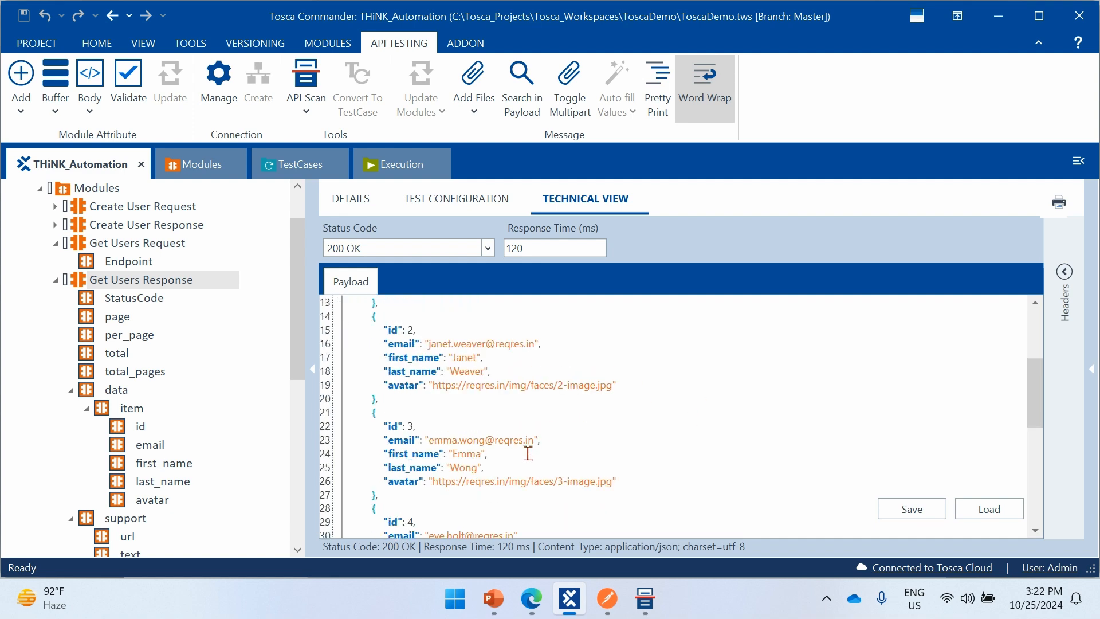
scroll(528, 454, down, 7)
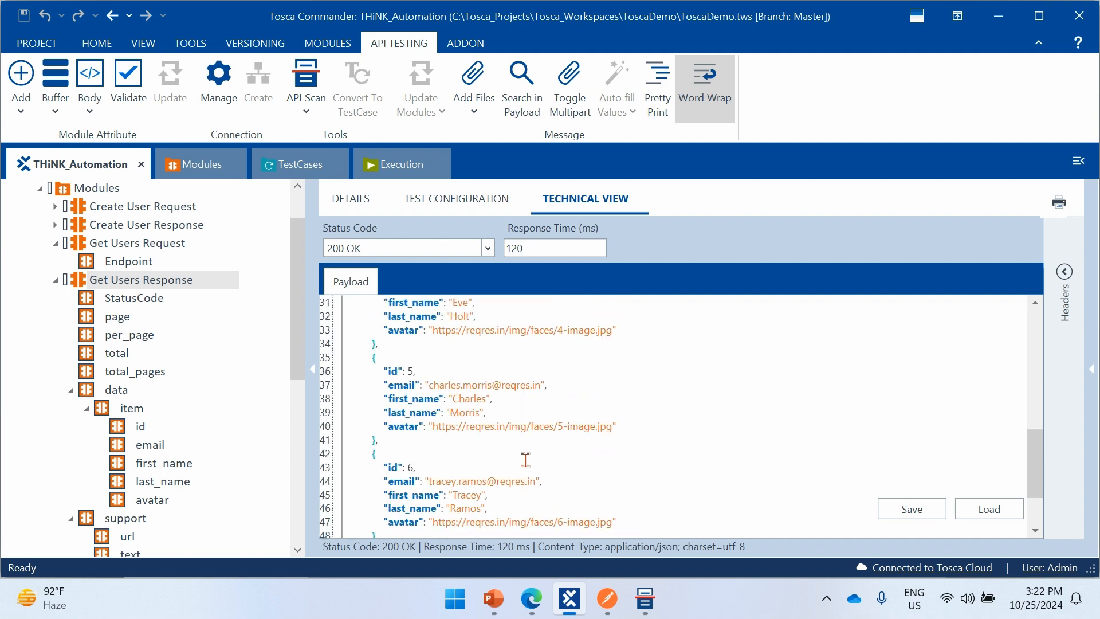
scroll(576, 441, up, 12)
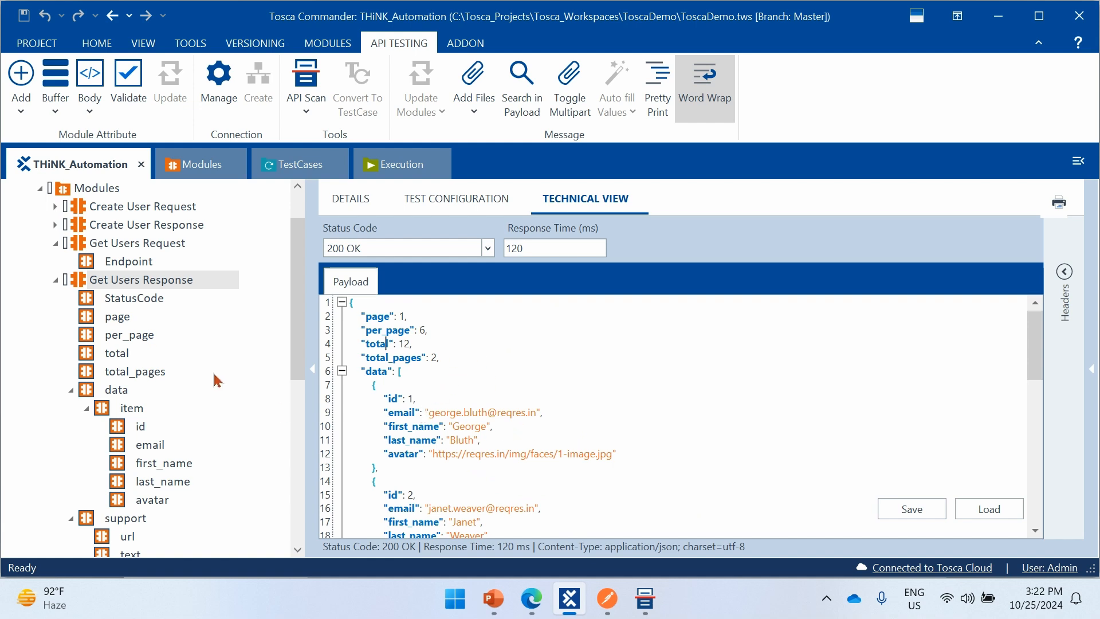
scroll(221, 362, down, 2)
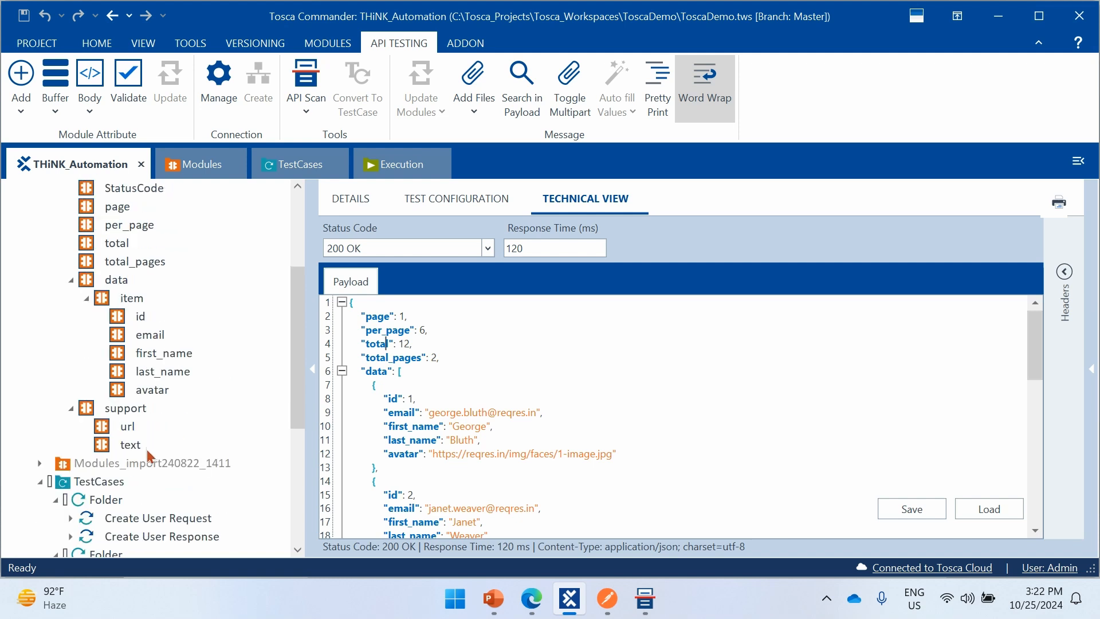
scroll(147, 455, down, 2)
- Expand item in the Get Users Response test step and compare its id attribute with the first id field in the payload
click(153, 484)
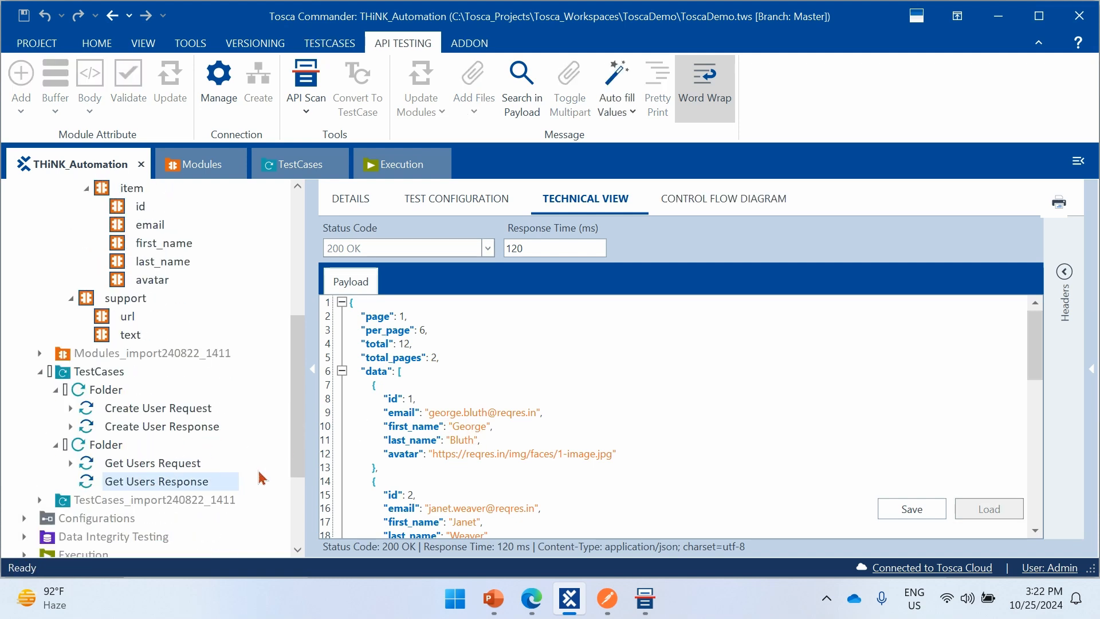
click(365, 200)
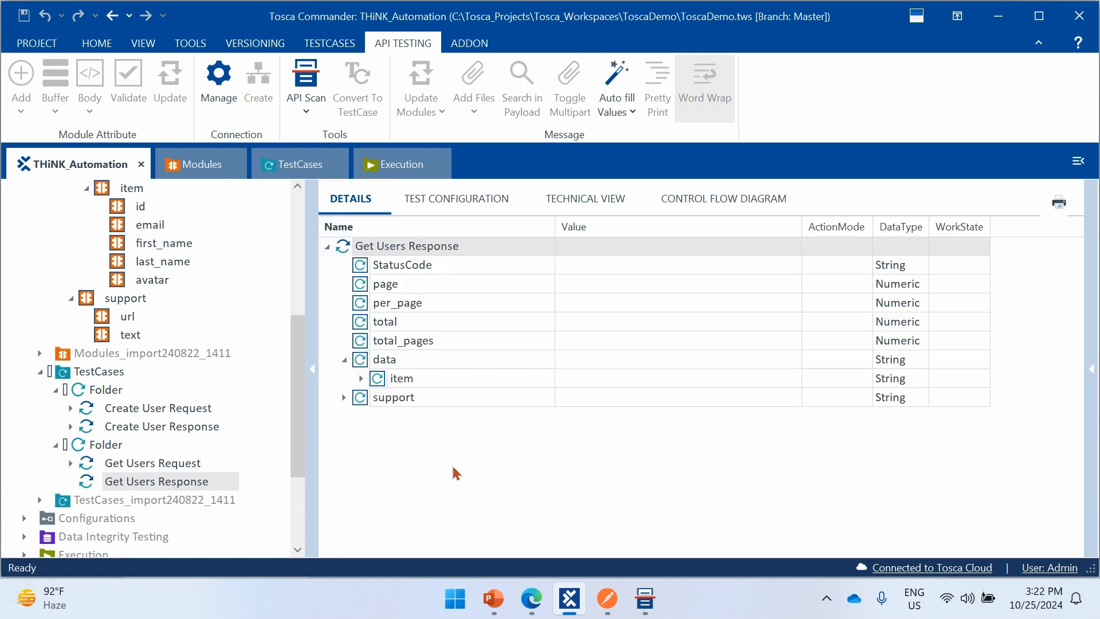
click(361, 379)
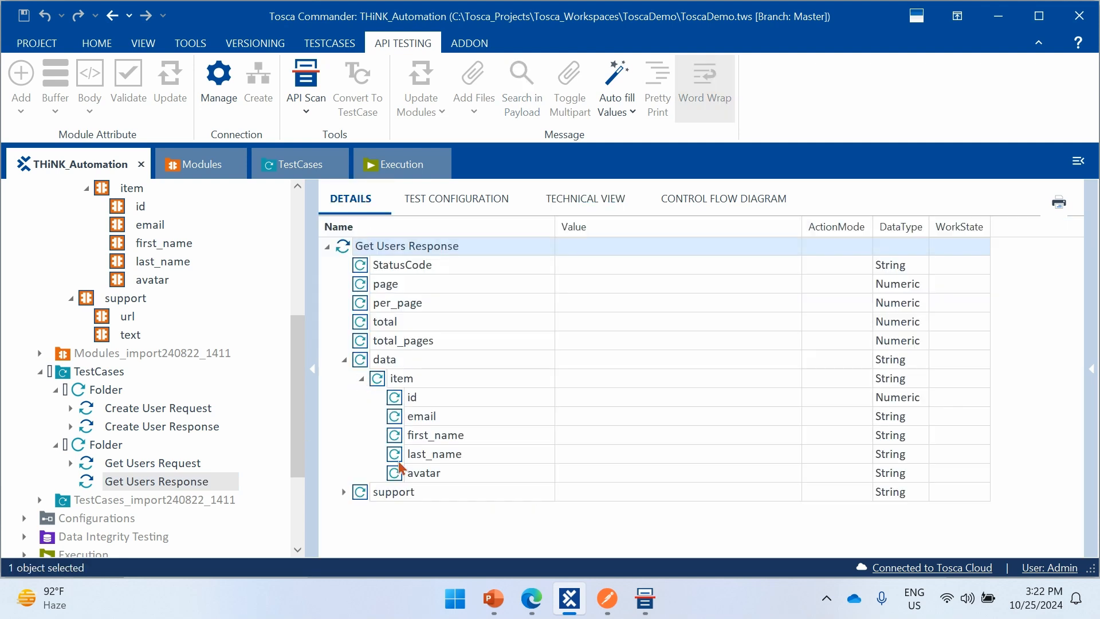
click(630, 402)
click(641, 397)
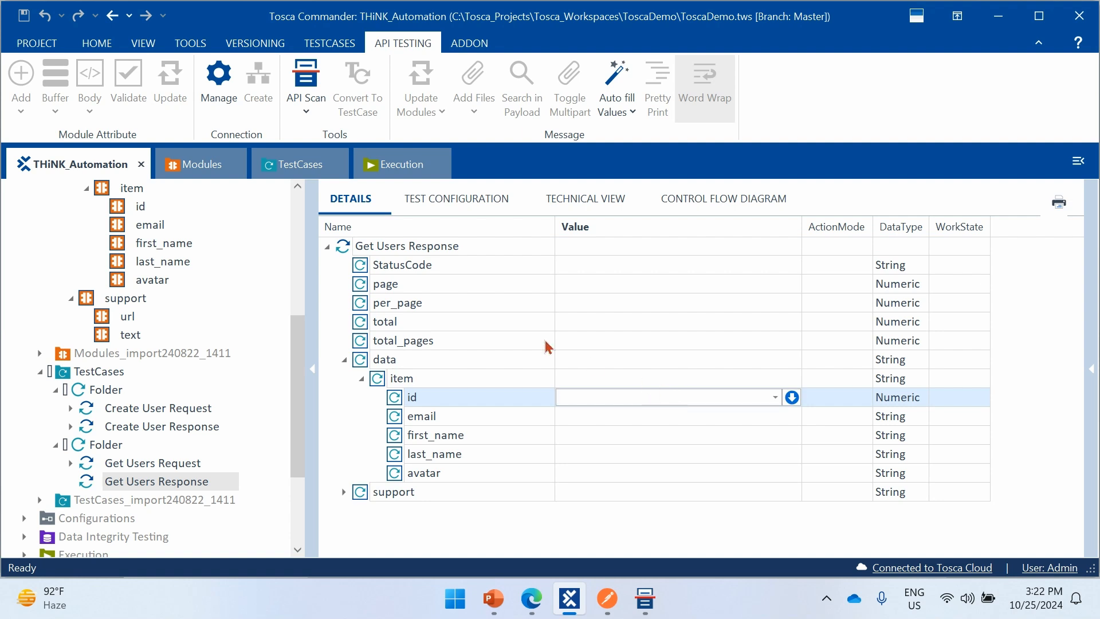
click(471, 326)
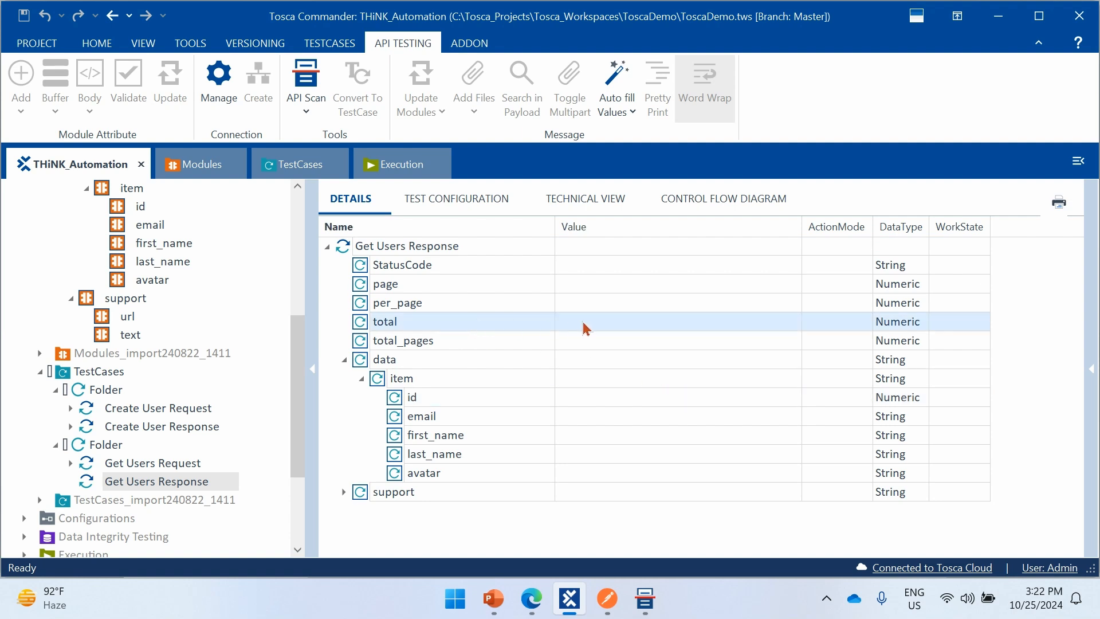
click(588, 325)
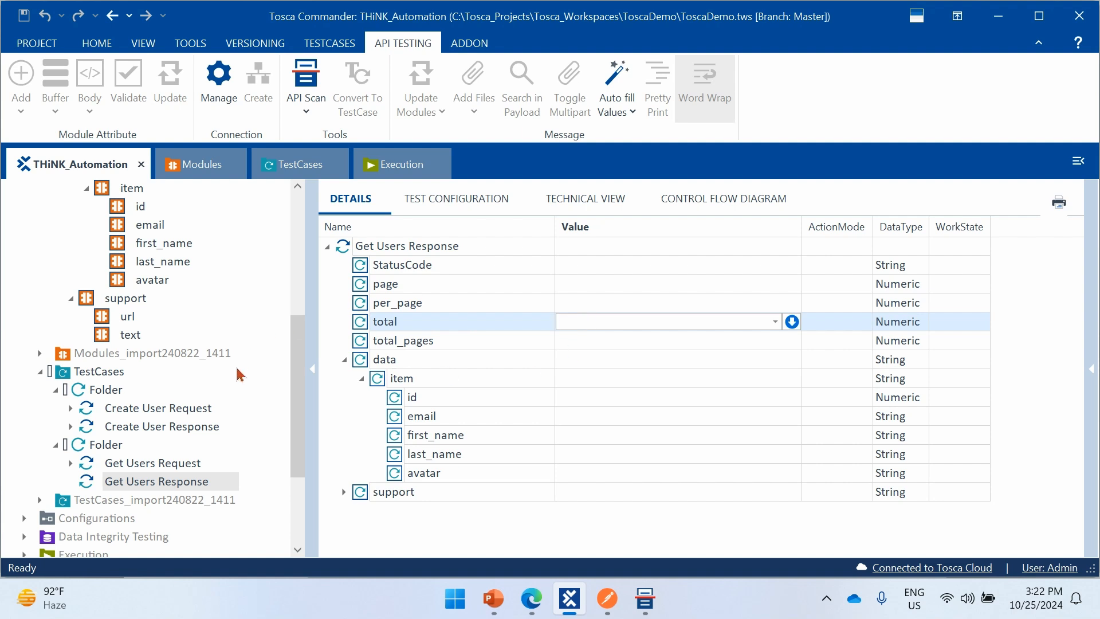
click(587, 201)
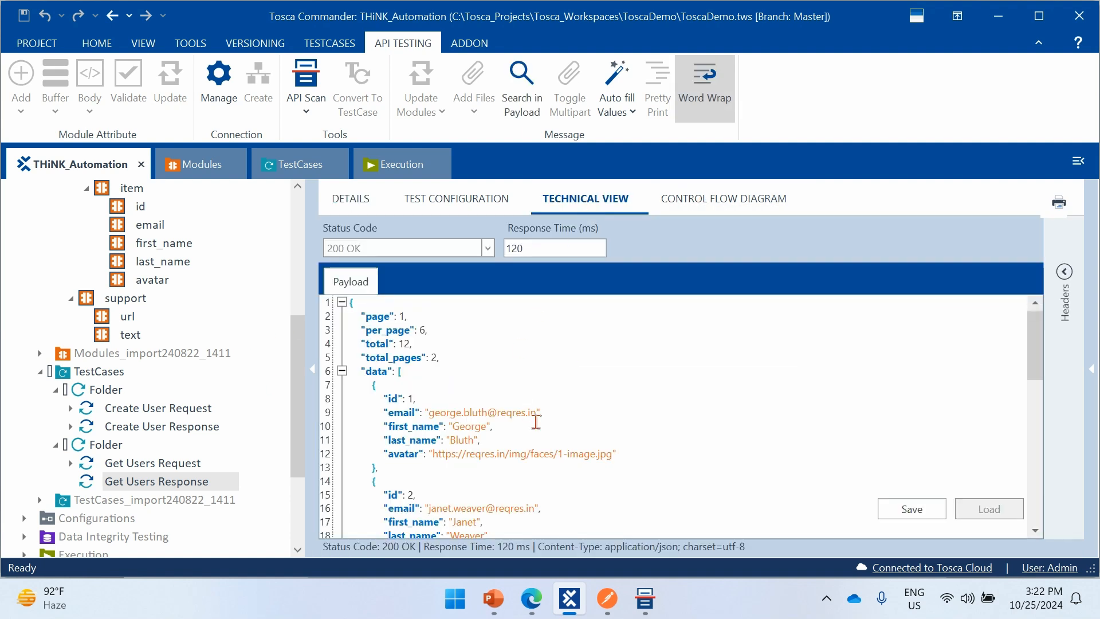
click(437, 331)
drag(388, 398, 435, 399)
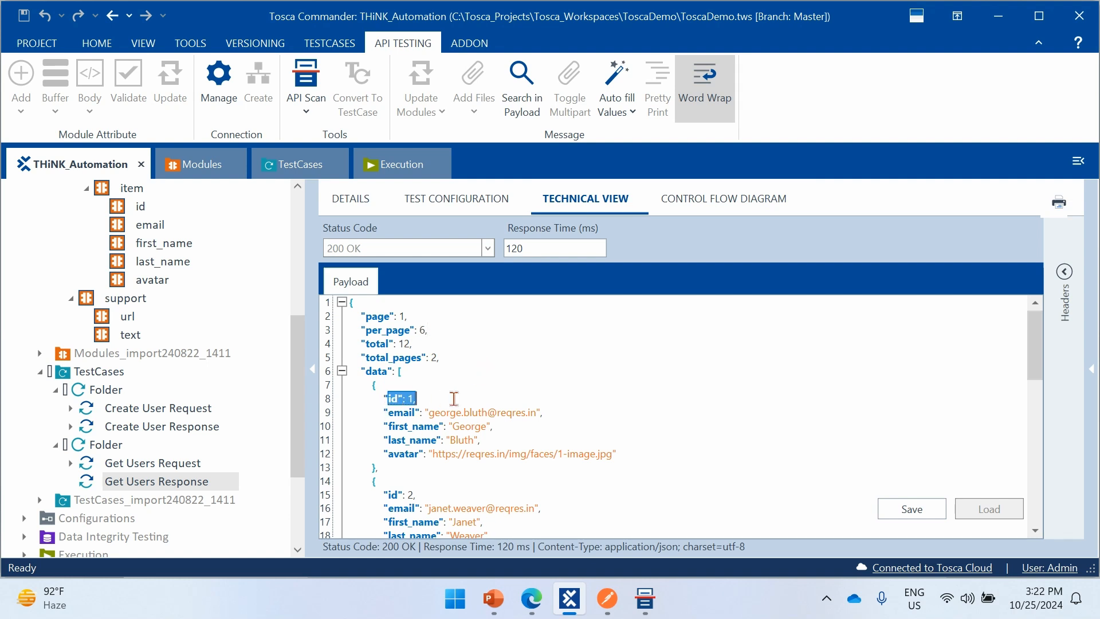
click(361, 205)
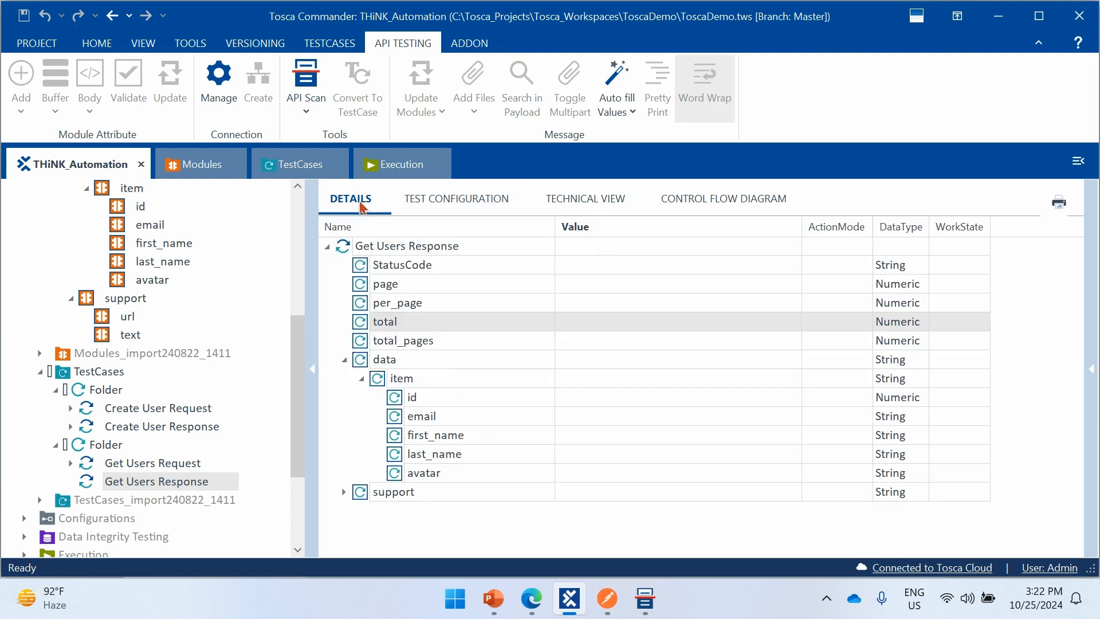
- Add a verification Count == 6 to the id attribute under data > item in the Get Users Response test step
click(576, 398)
click(599, 395)
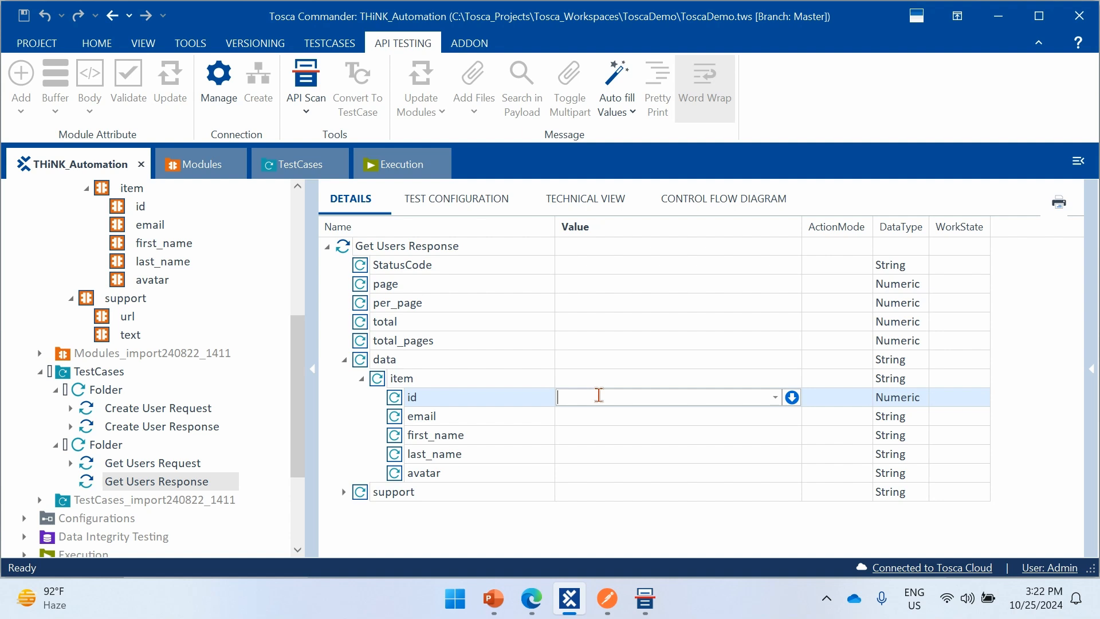
click(792, 397)
click(657, 418)
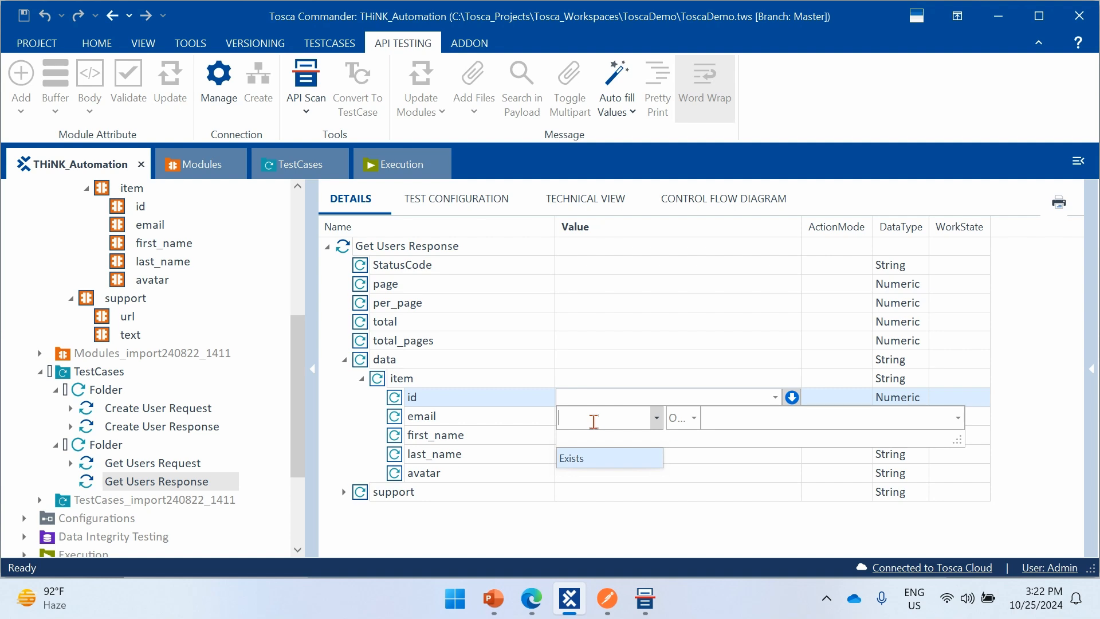
text(Count)
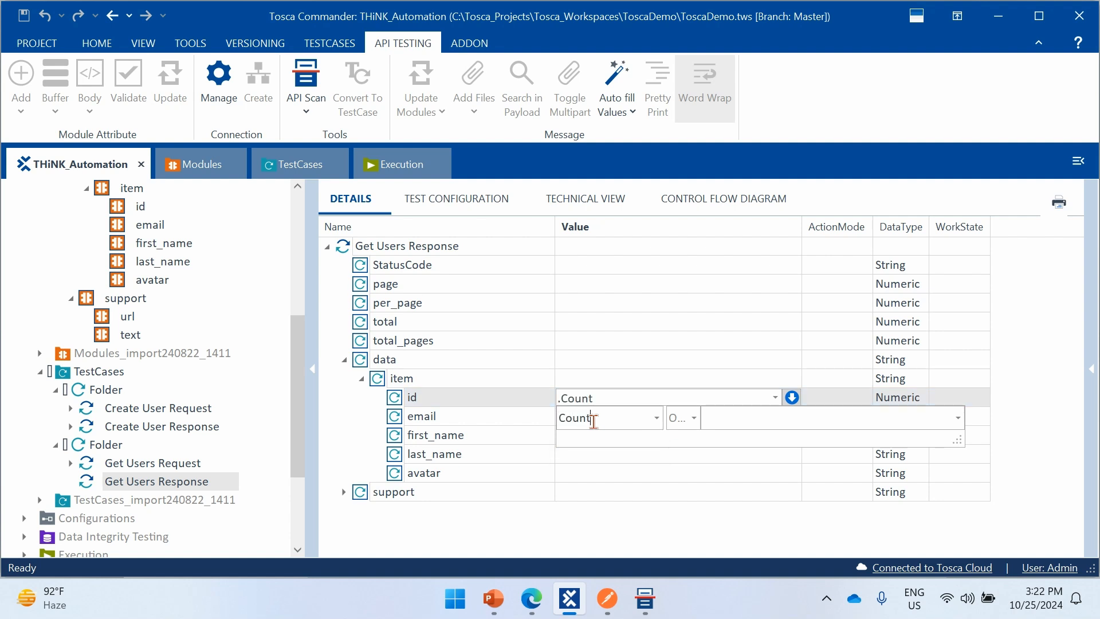
click(688, 419)
click(692, 458)
click(730, 416)
click(654, 505)
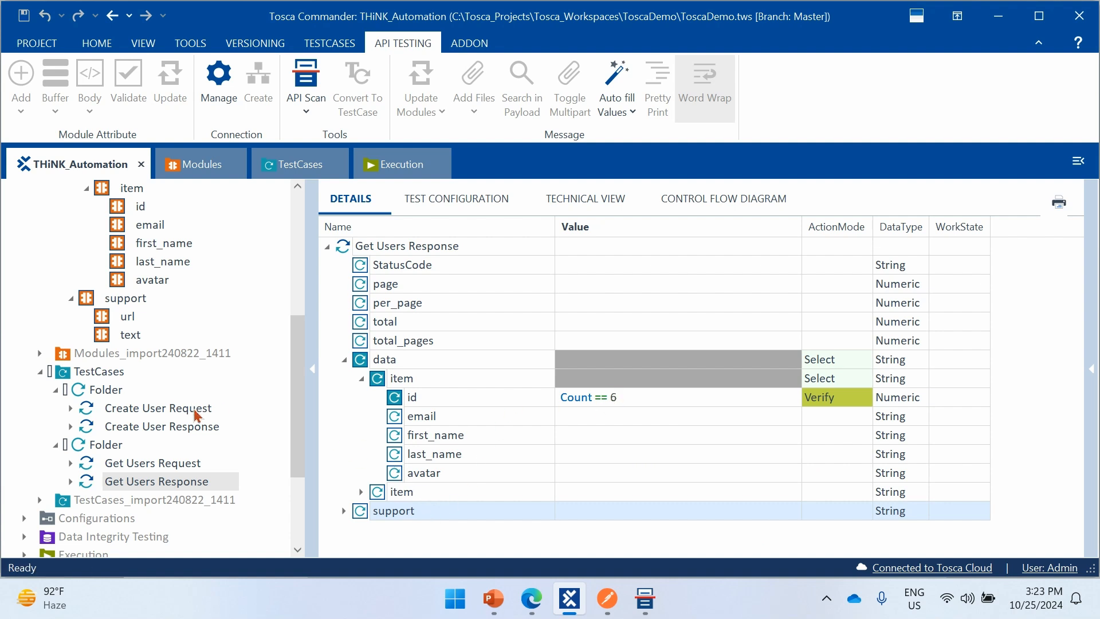
- Run the Get Users Request and Get Users Response test steps together in the ScratchBook
click(167, 461)
click(170, 480)
click(188, 465)
ctrl+click(197, 478)
right_click(197, 481)
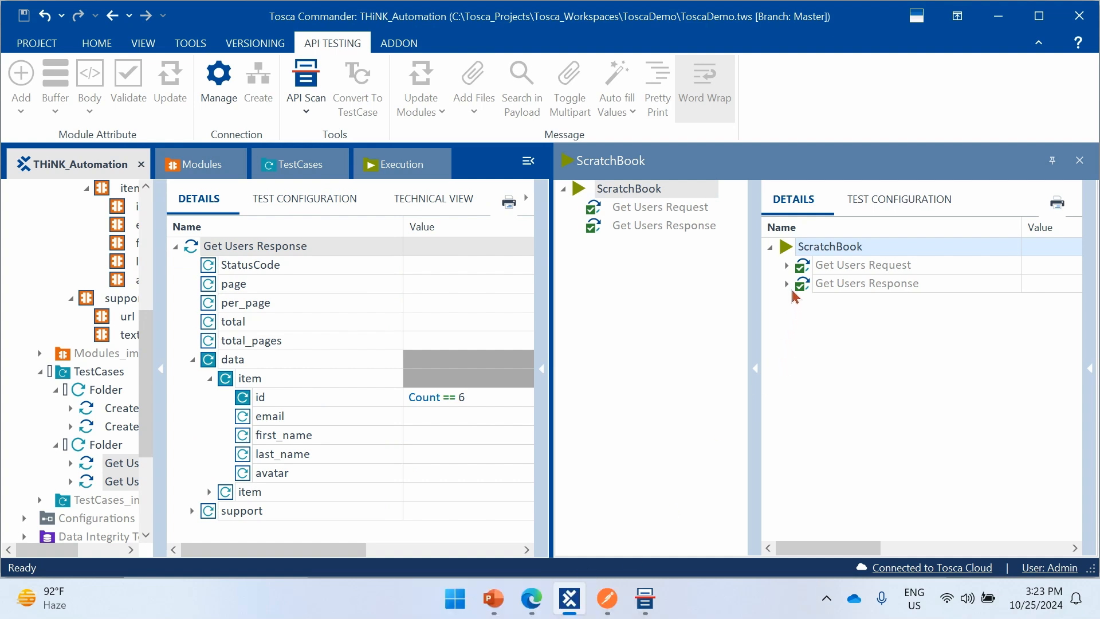
- Examine the log details of the id count verification under Get Users Response, and close the ScratchBook
click(787, 284)
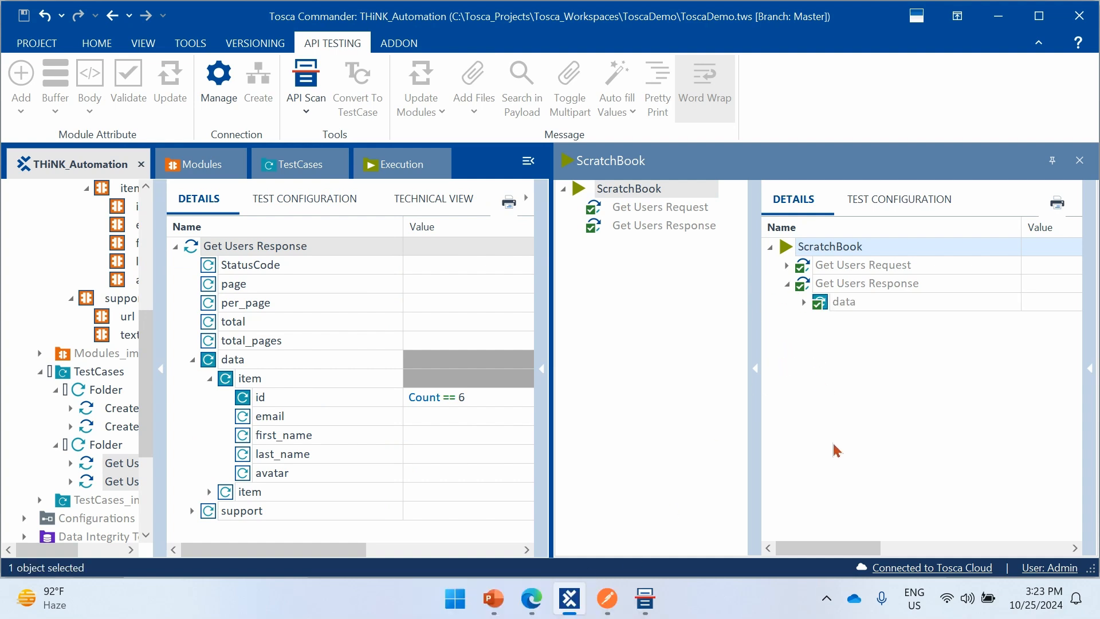
click(805, 302)
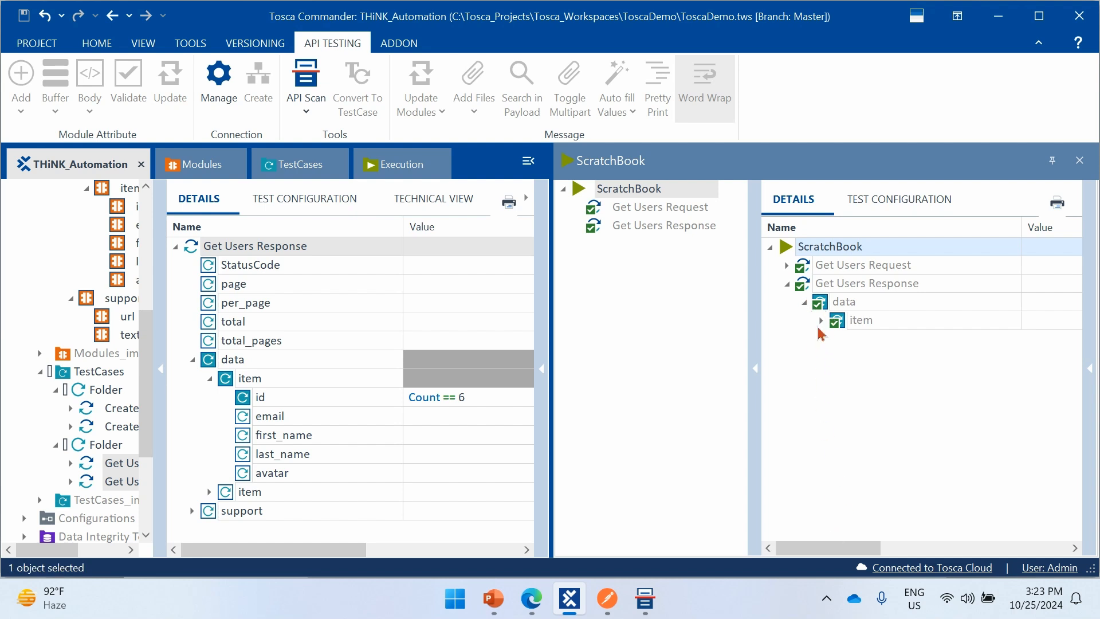
click(821, 325)
drag(840, 549, 938, 549)
click(1008, 341)
click(1046, 338)
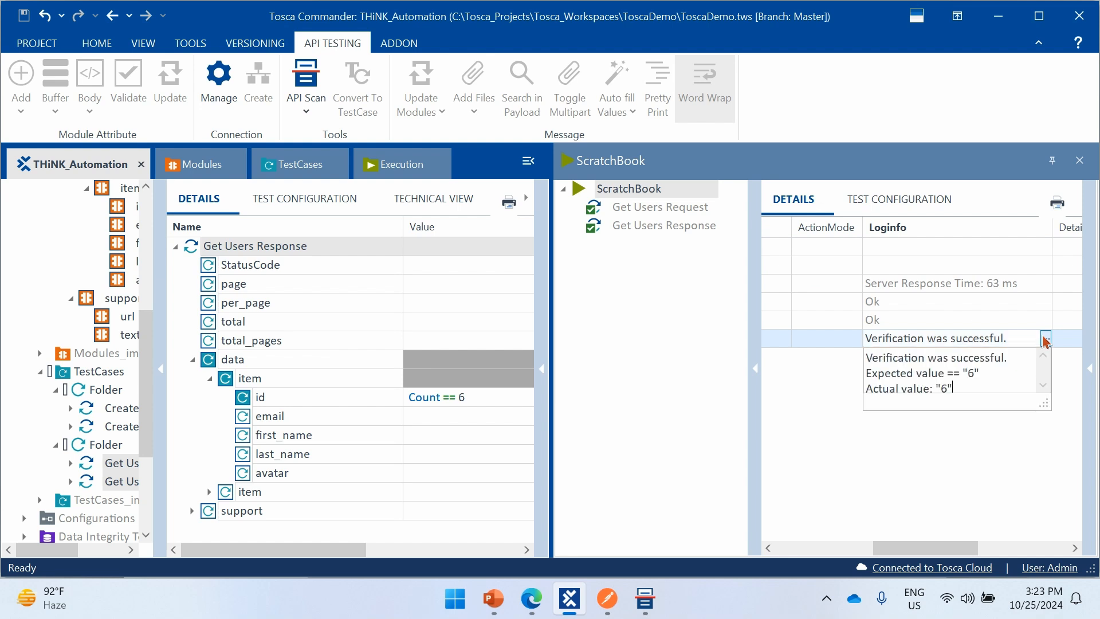
drag(977, 387, 883, 359)
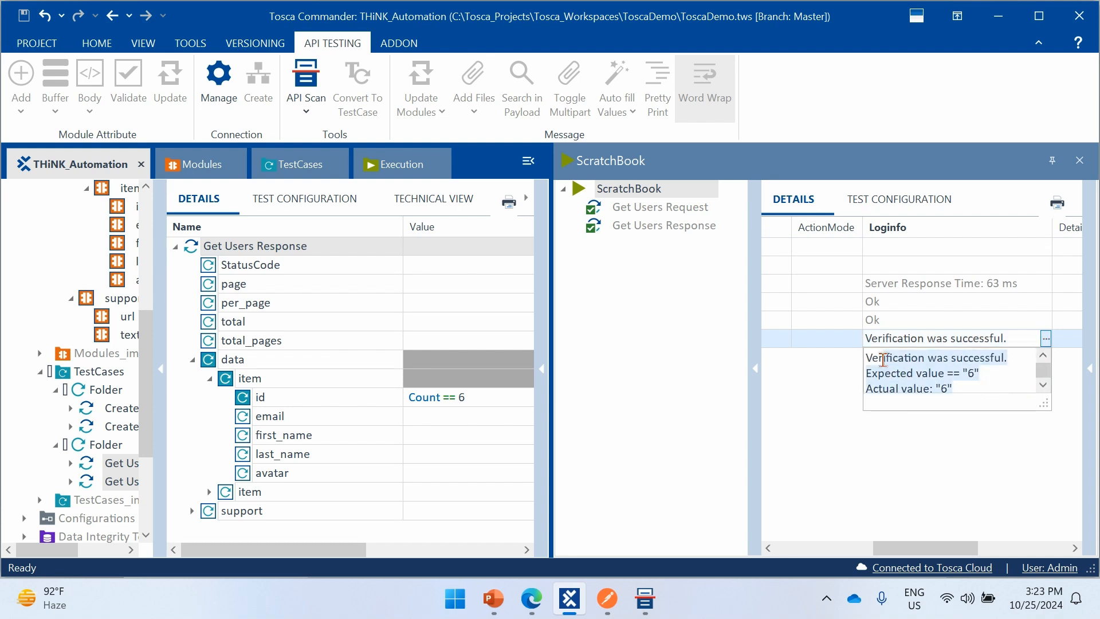
click(891, 461)
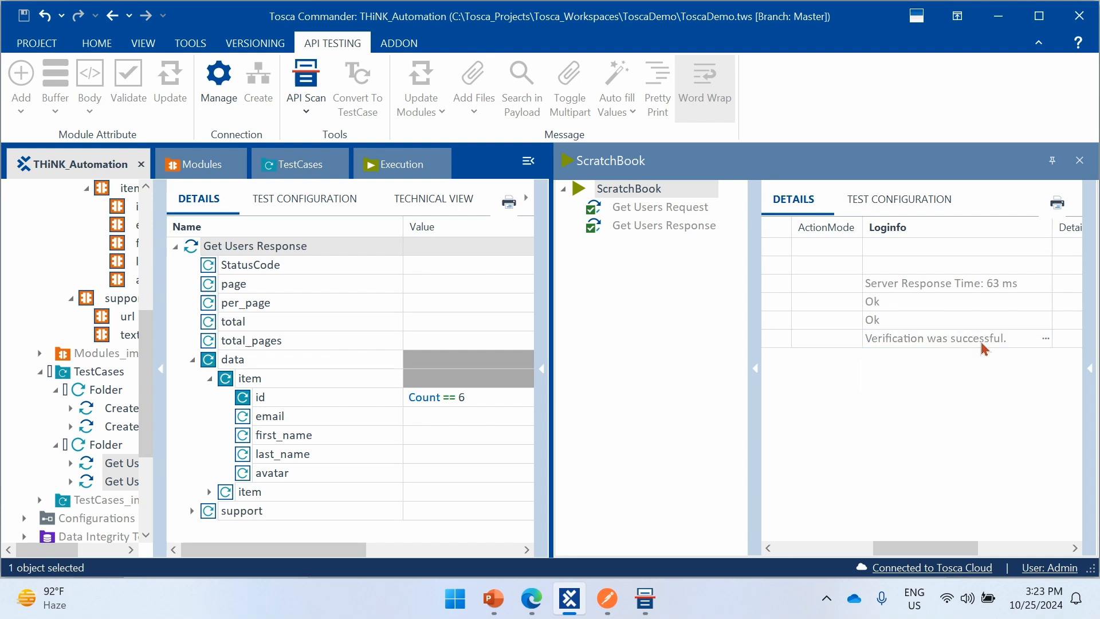
click(1080, 161)
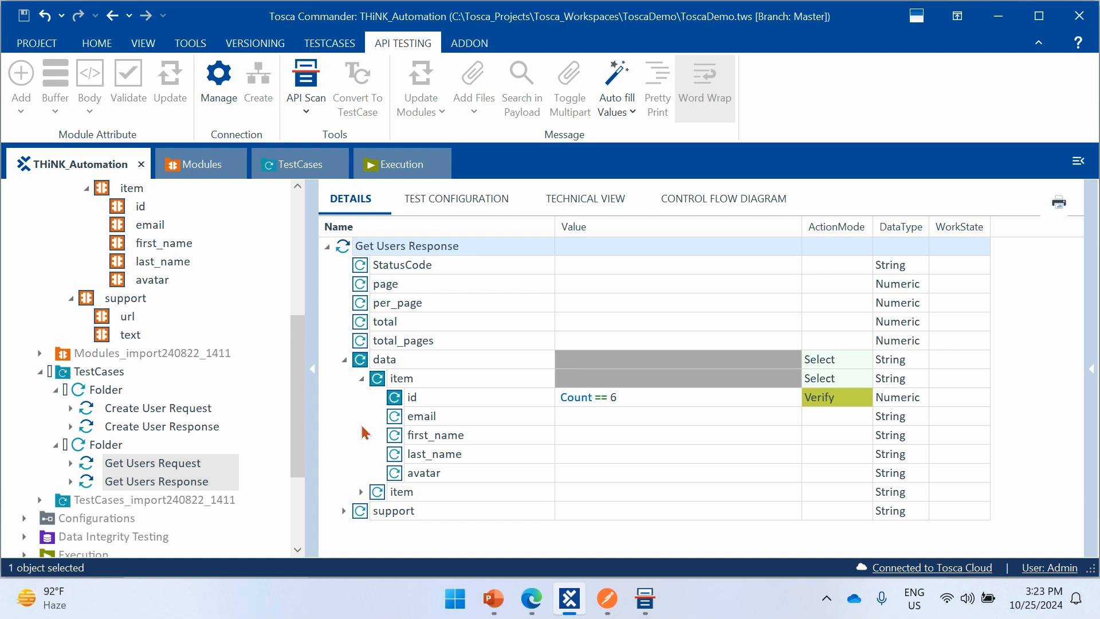
- Switch to Tosca API Scan and examine the email fields of the first two users in the Get Users response payload
click(195, 468)
click(206, 484)
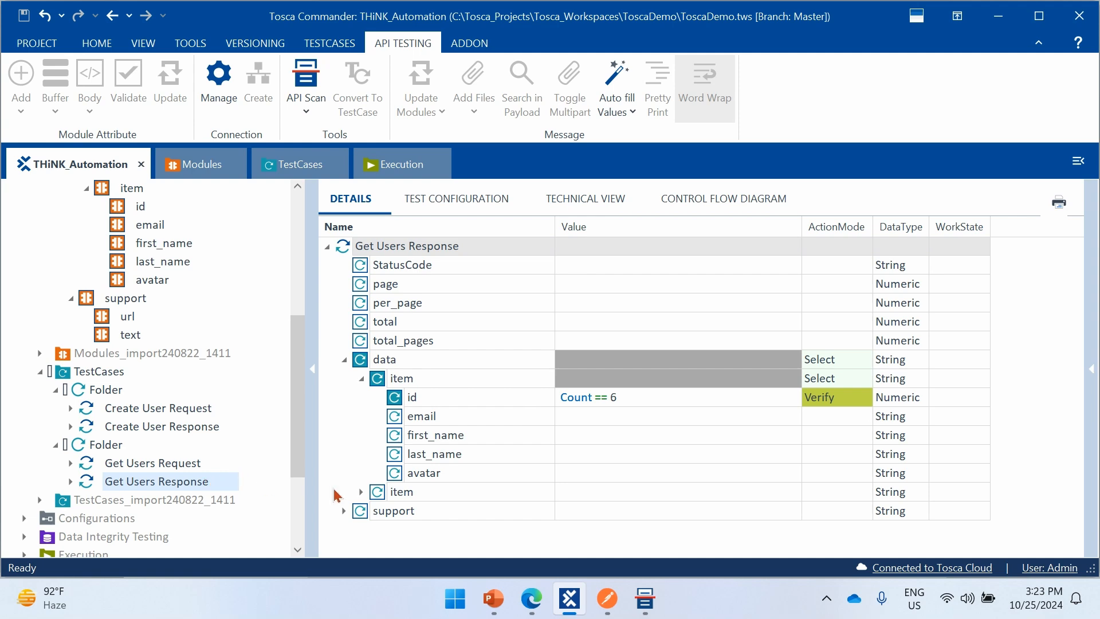
click(645, 607)
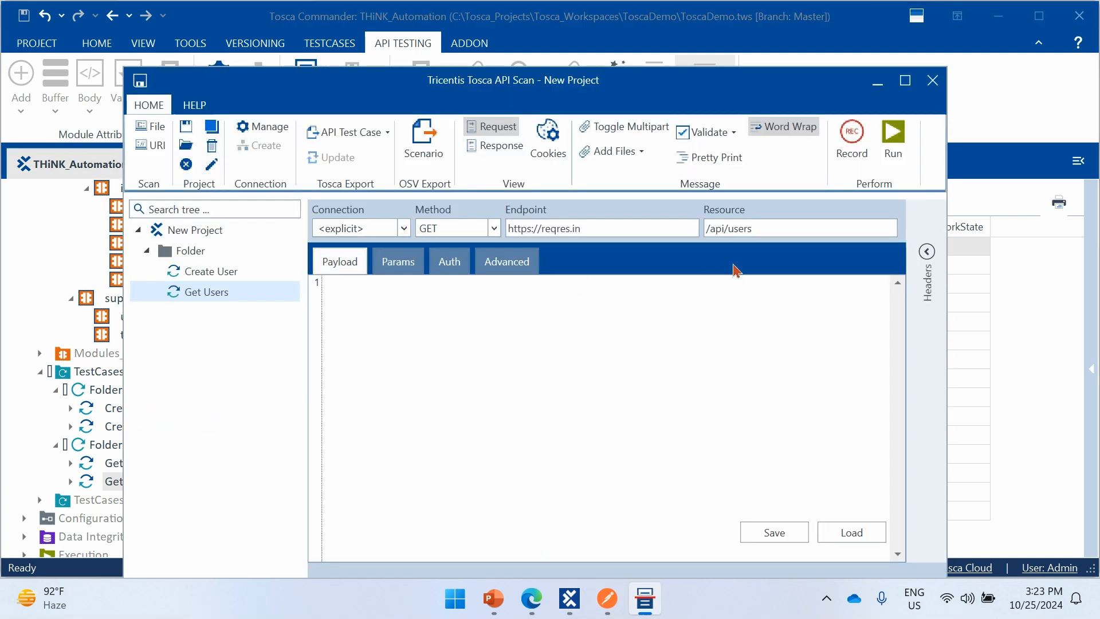
click(853, 150)
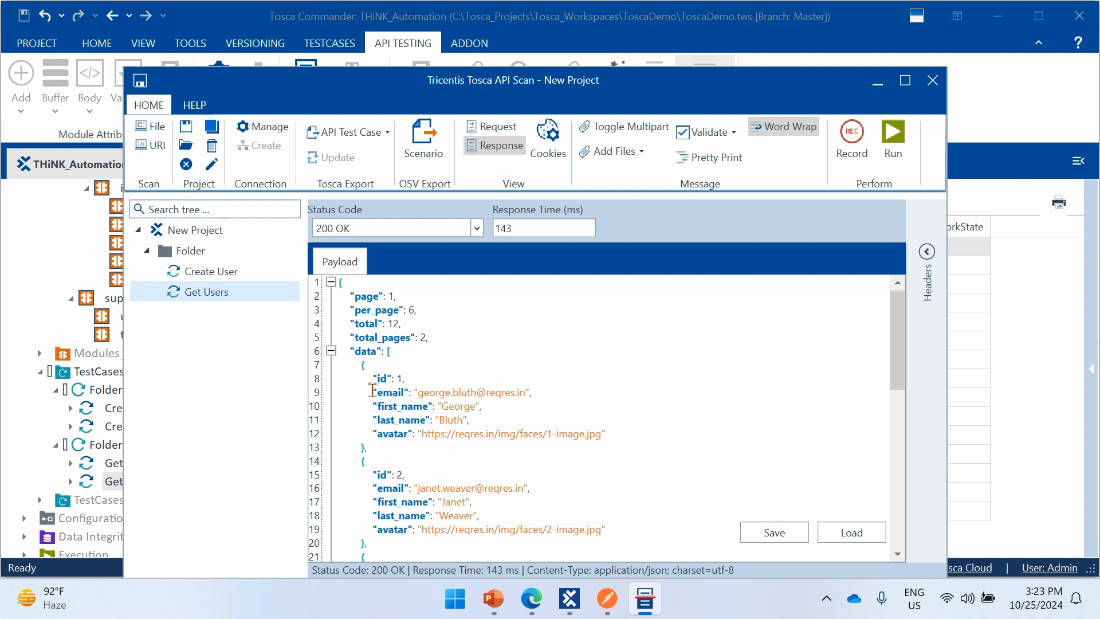
drag(373, 392, 506, 392)
click(506, 411)
drag(406, 393, 506, 393)
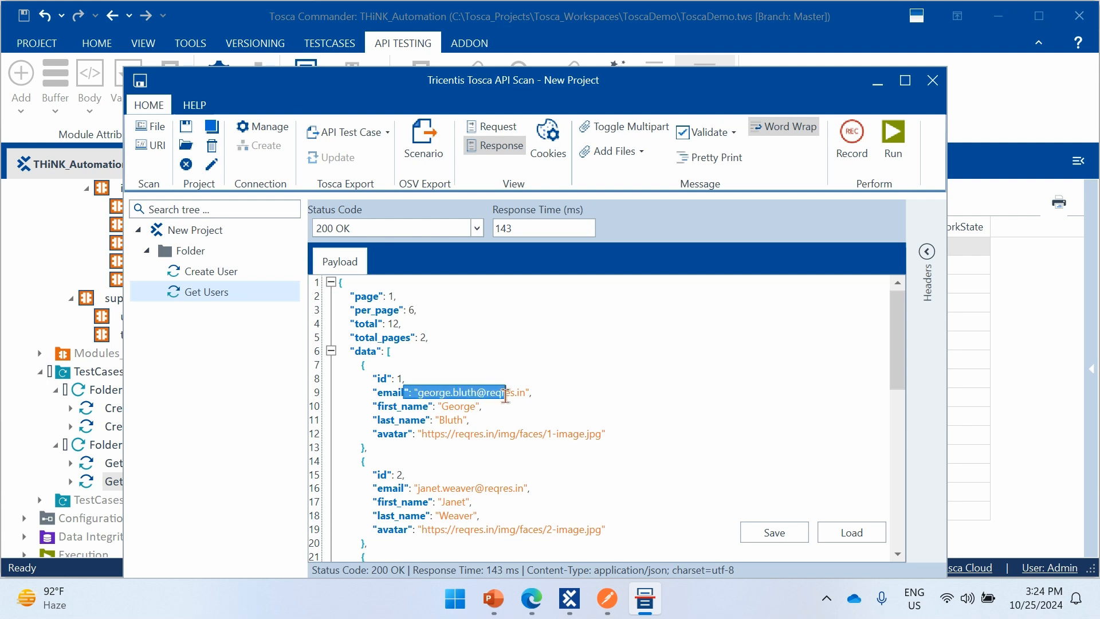
click(491, 421)
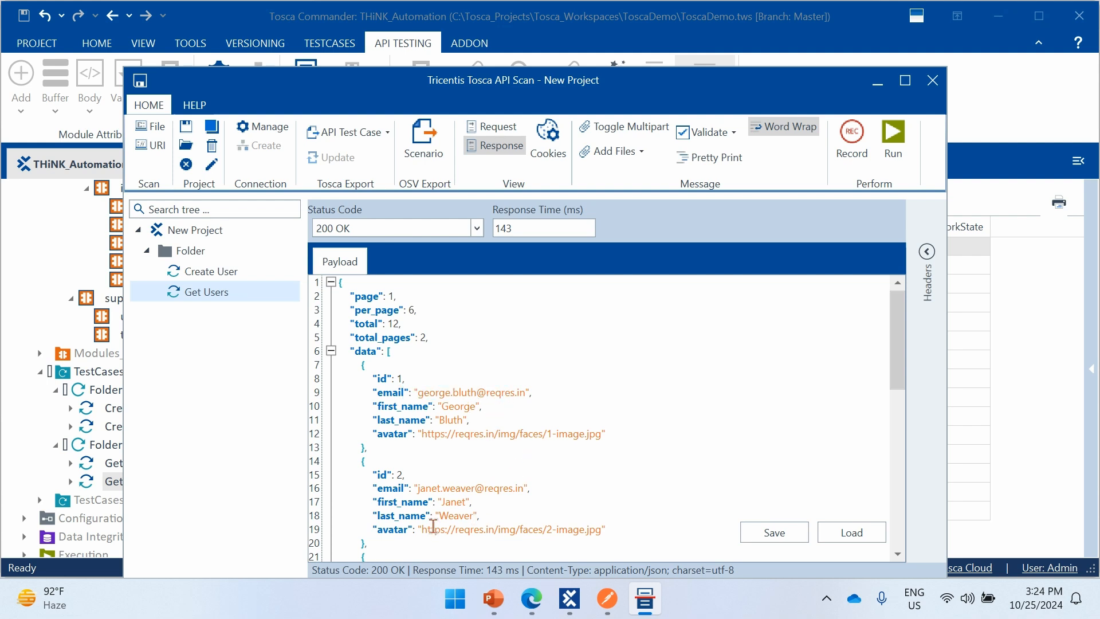
drag(406, 488, 527, 488)
click(543, 512)
key(alt+Tab)
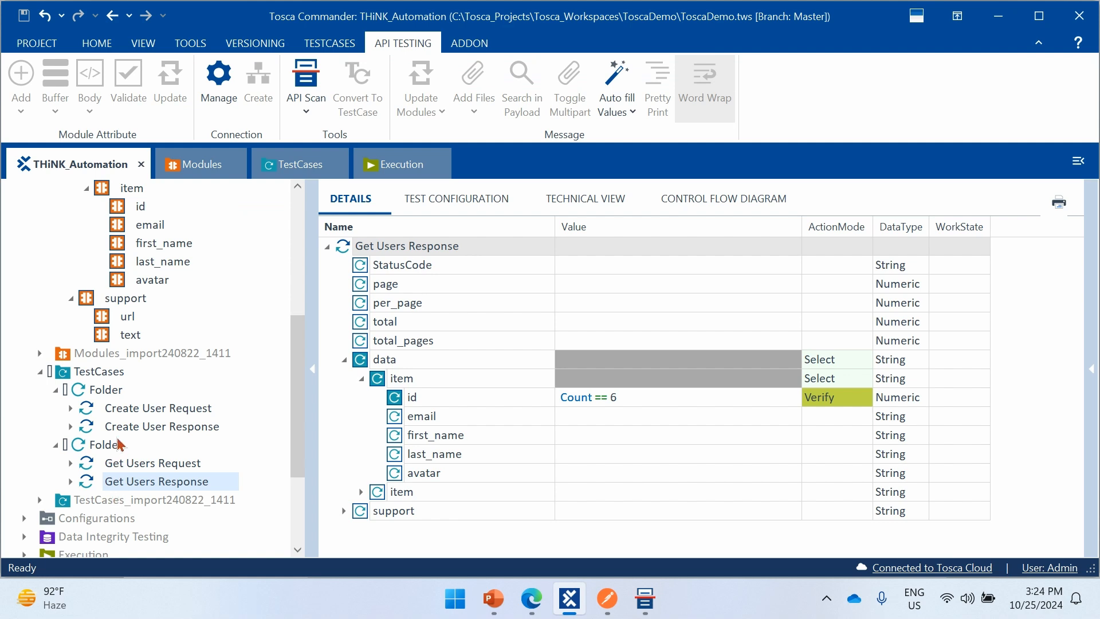
- Create a folder named Buffer Emails in the test case that contains the Get Users Request and Response steps
click(175, 466)
click(184, 480)
right_click(113, 445)
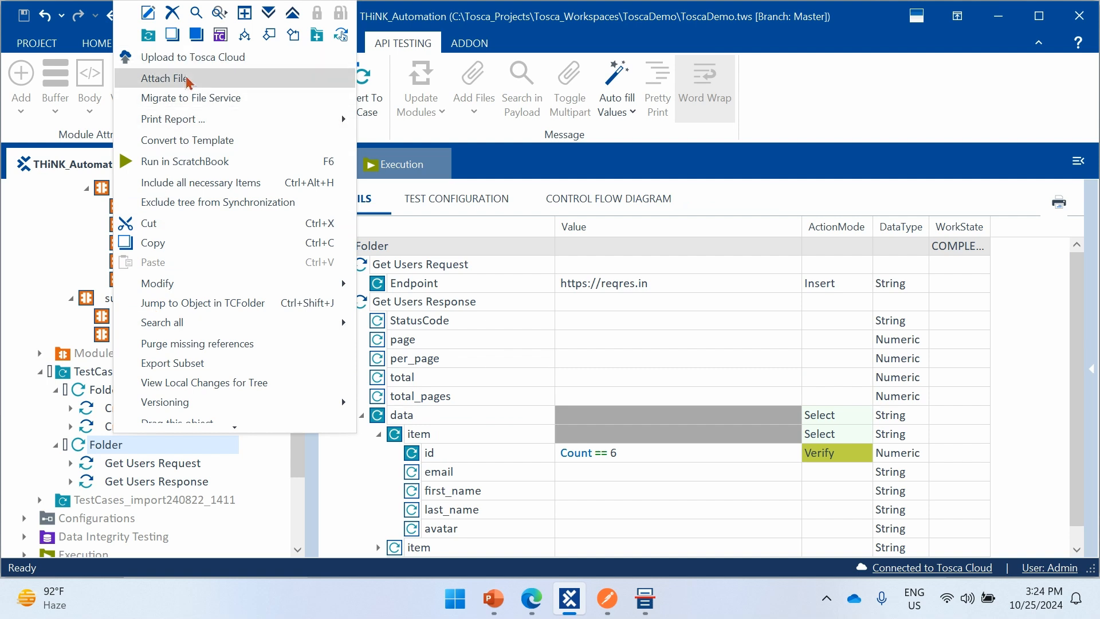
click(148, 35)
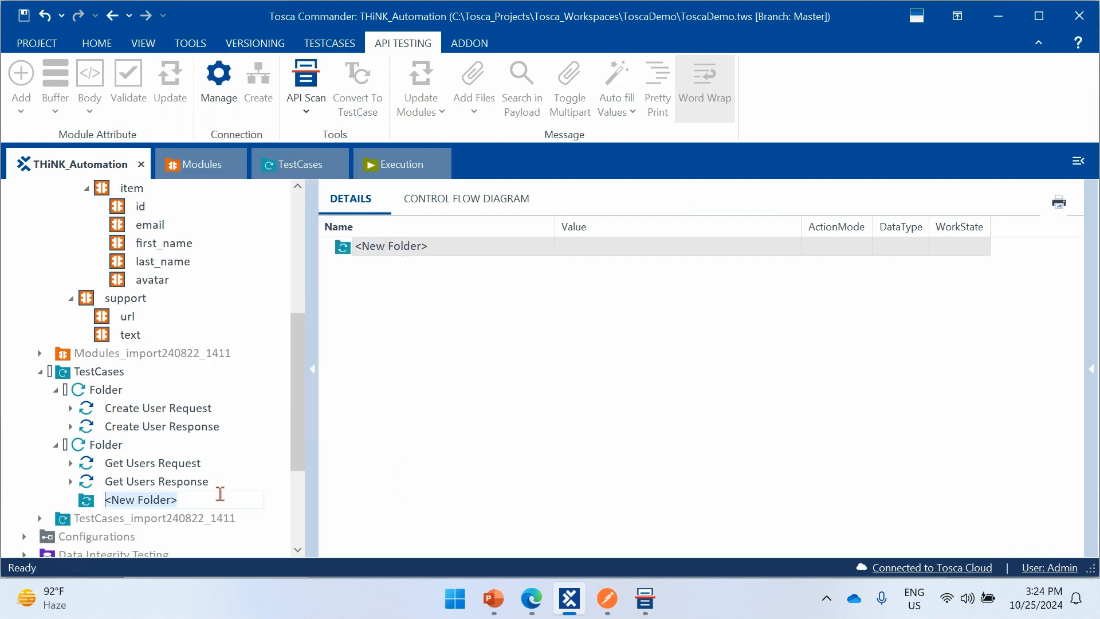
text(b)
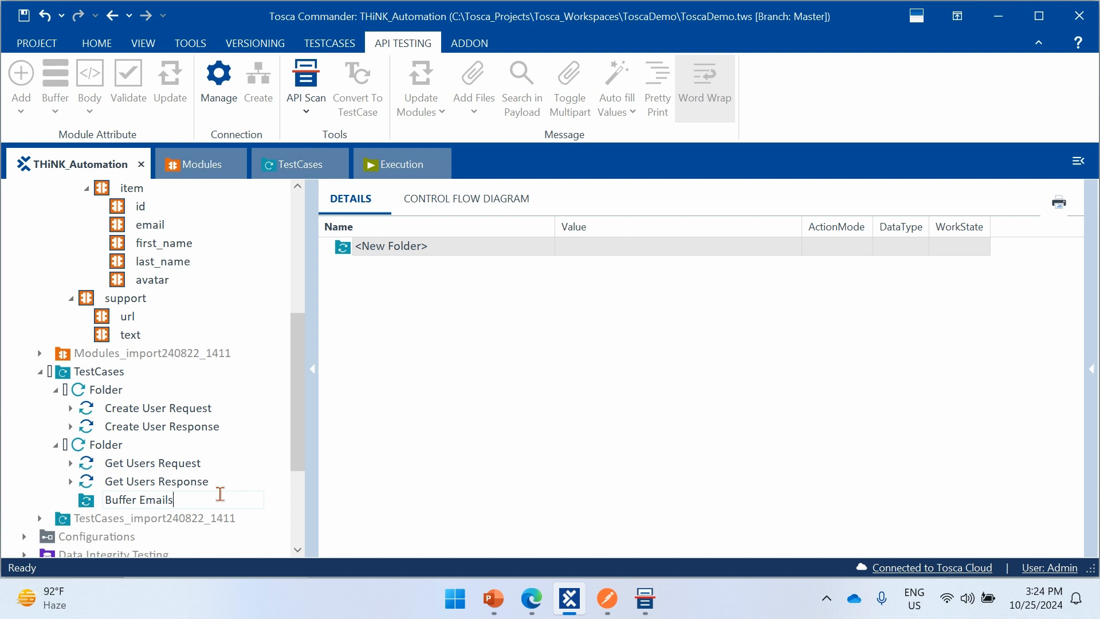
key(Return)
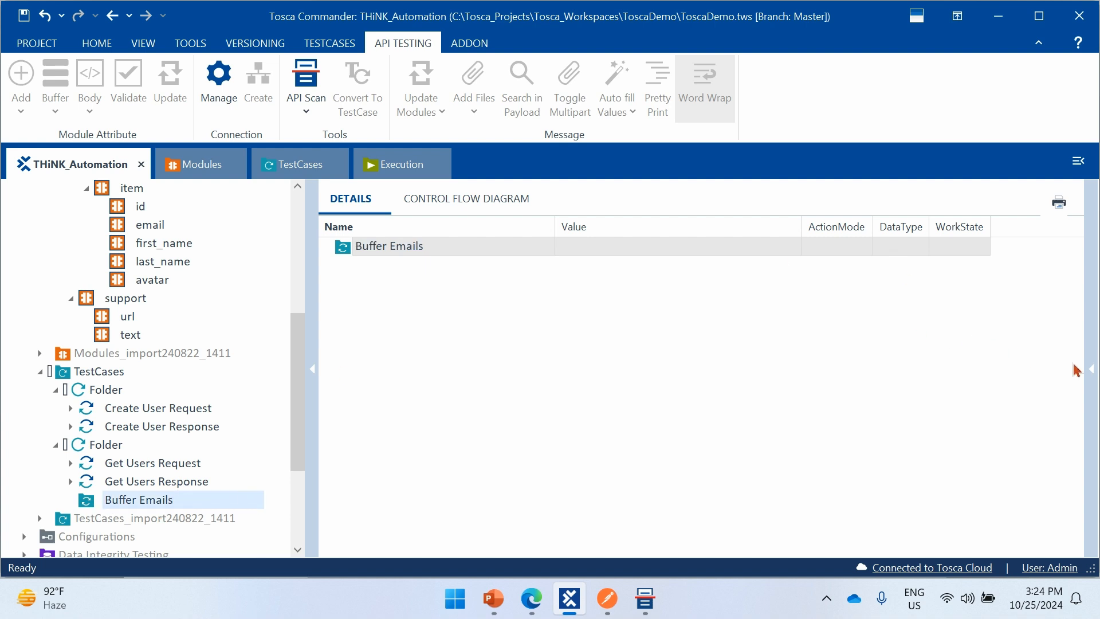
- Try to enter a Repetition value starting with { in the properties of the Buffer Emails folder
click(1093, 373)
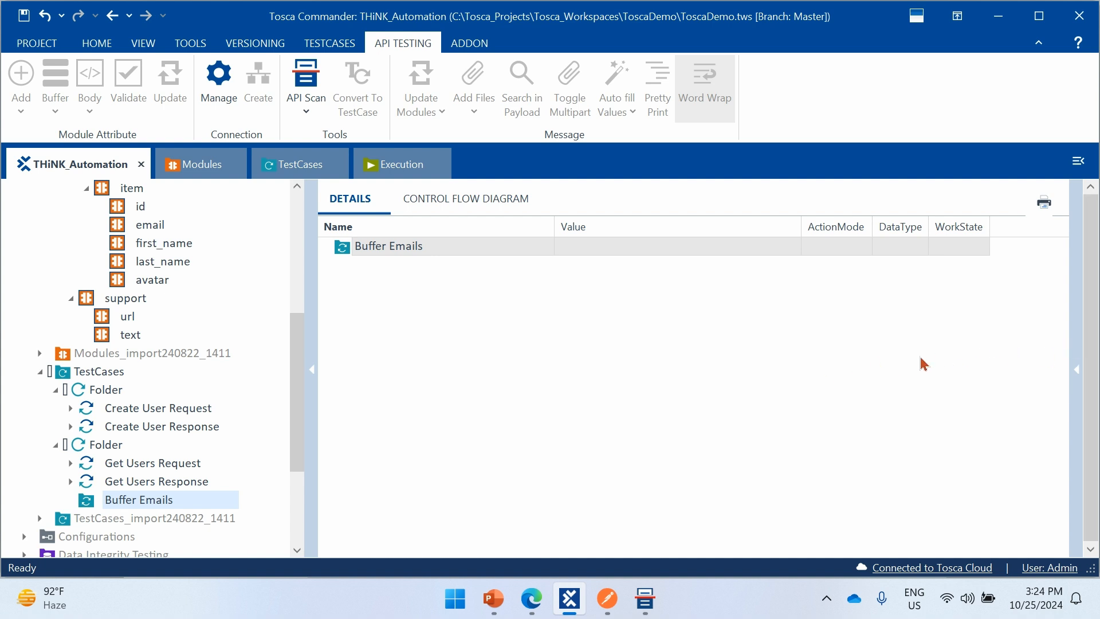
click(1076, 370)
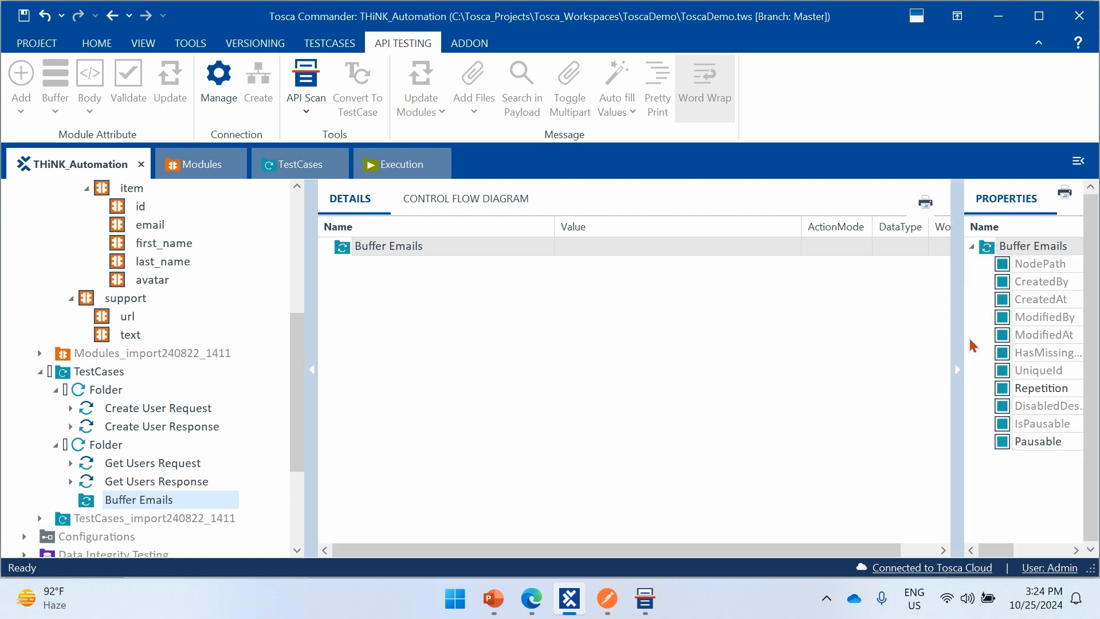
drag(959, 336, 694, 346)
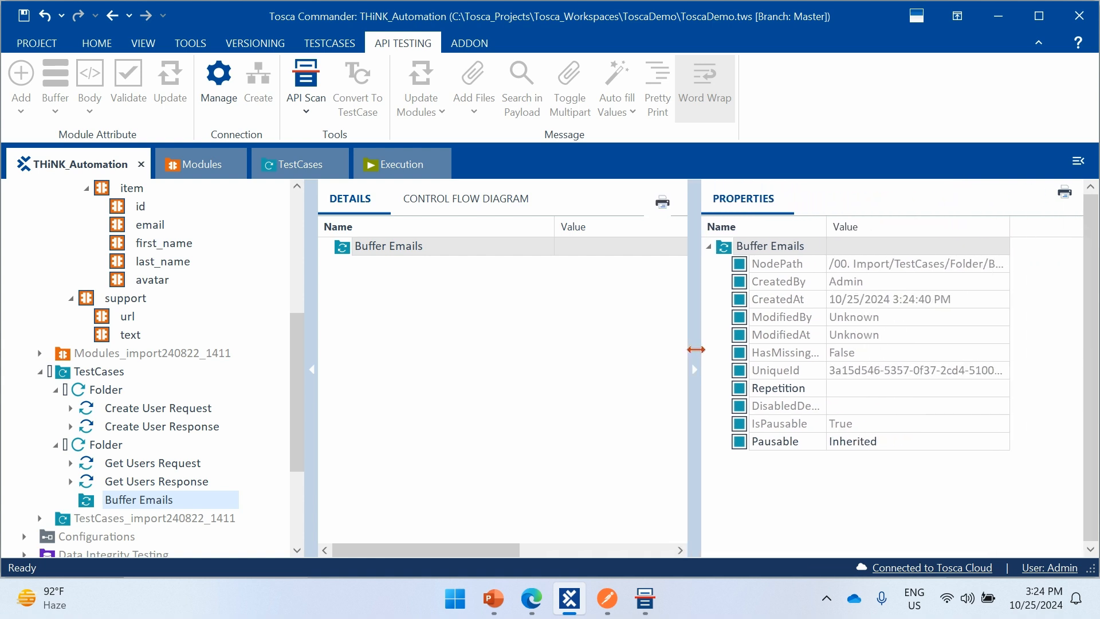
click(846, 392)
click(844, 385)
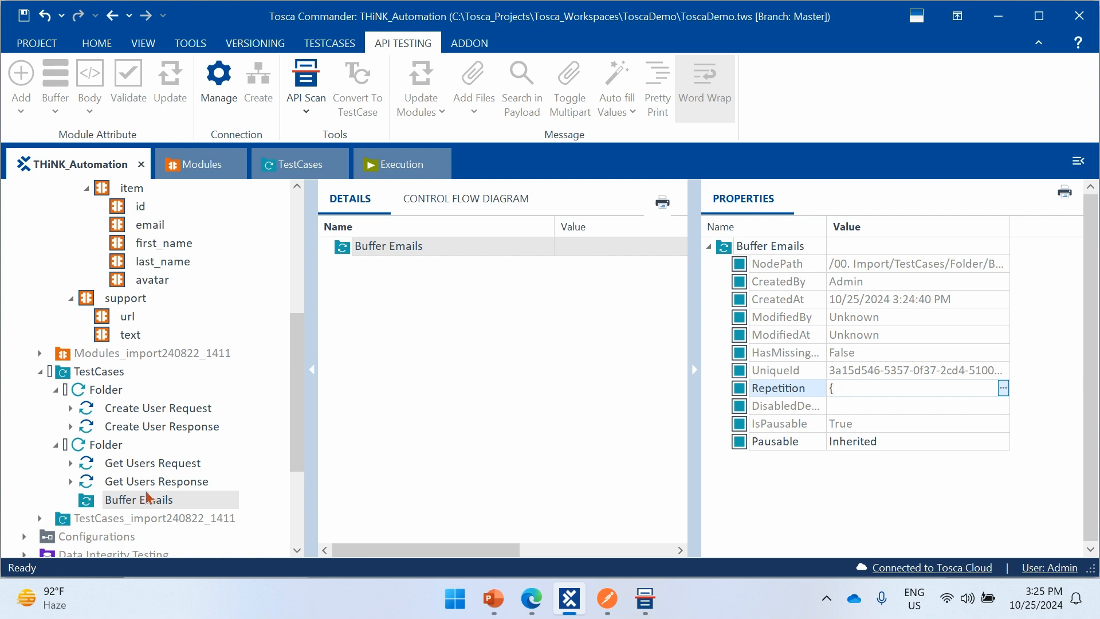
- Return to the Get Users Response test step and remove the Count == 6 verification from its id attribute
click(116, 483)
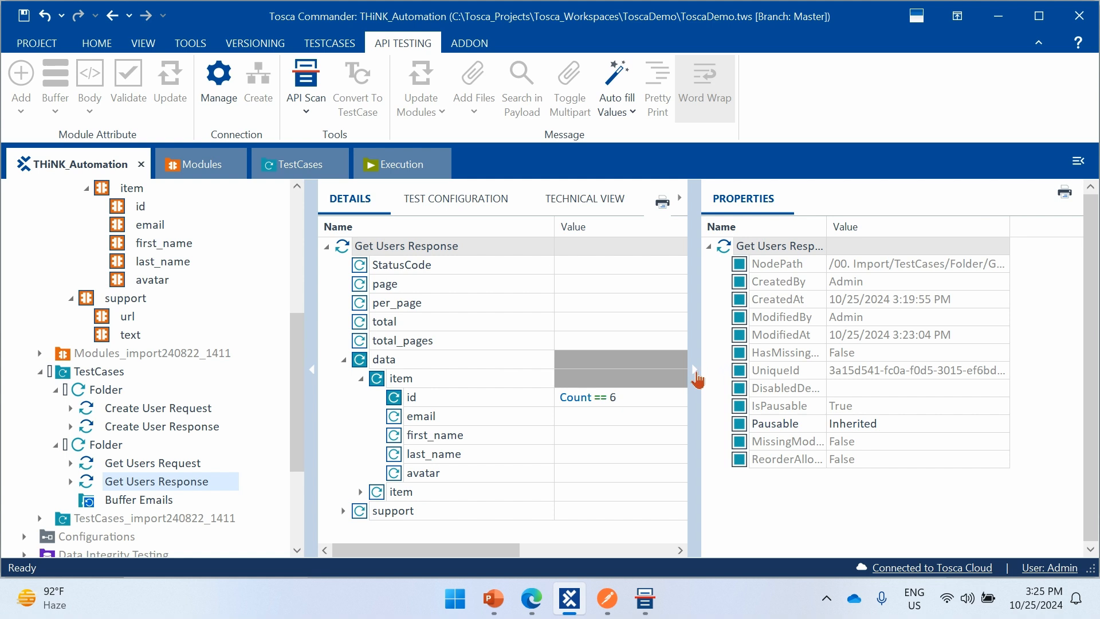
click(695, 369)
click(345, 411)
click(659, 405)
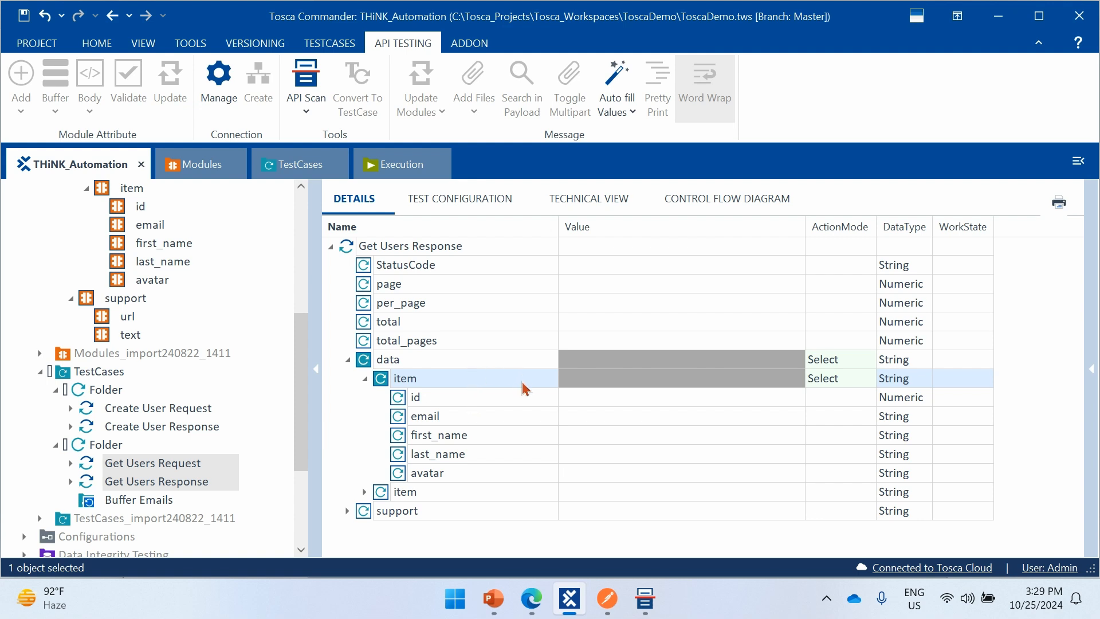
- Set item under data in Get Users Response to buffer its ResultCount under the name Count
click(500, 397)
click(605, 382)
click(604, 383)
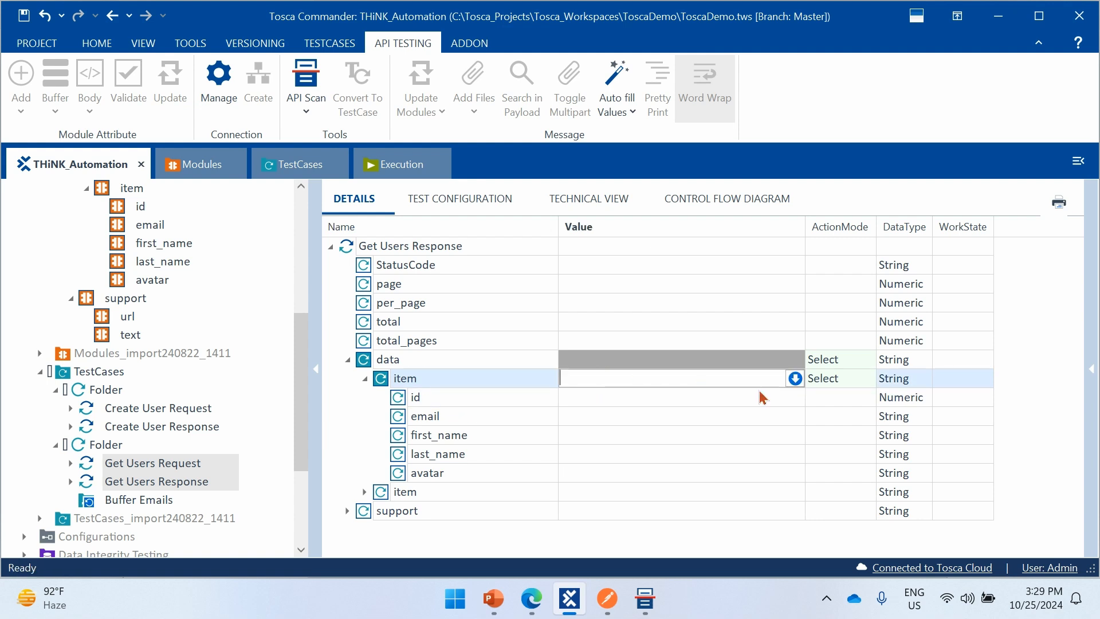
click(796, 379)
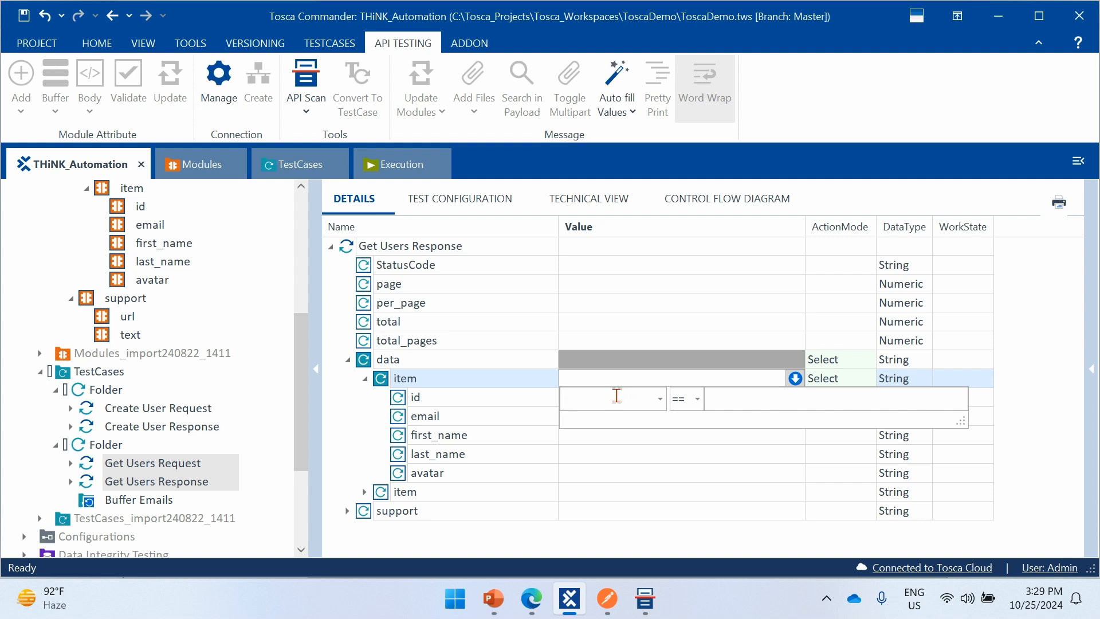
text(ResultCount)
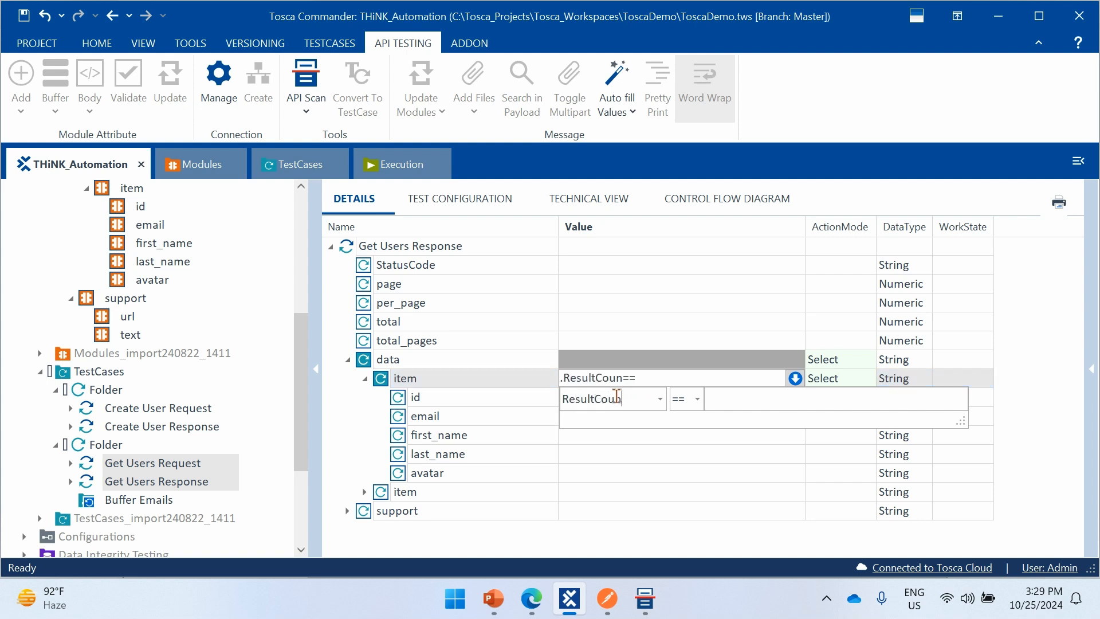
click(731, 396)
text(Count)
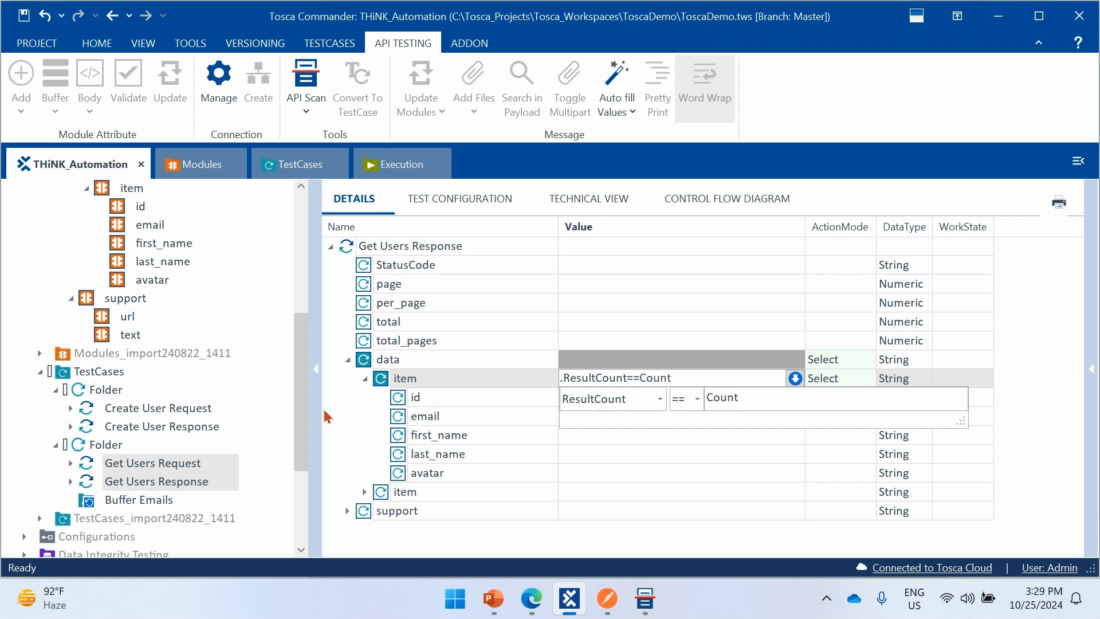
key(Return)
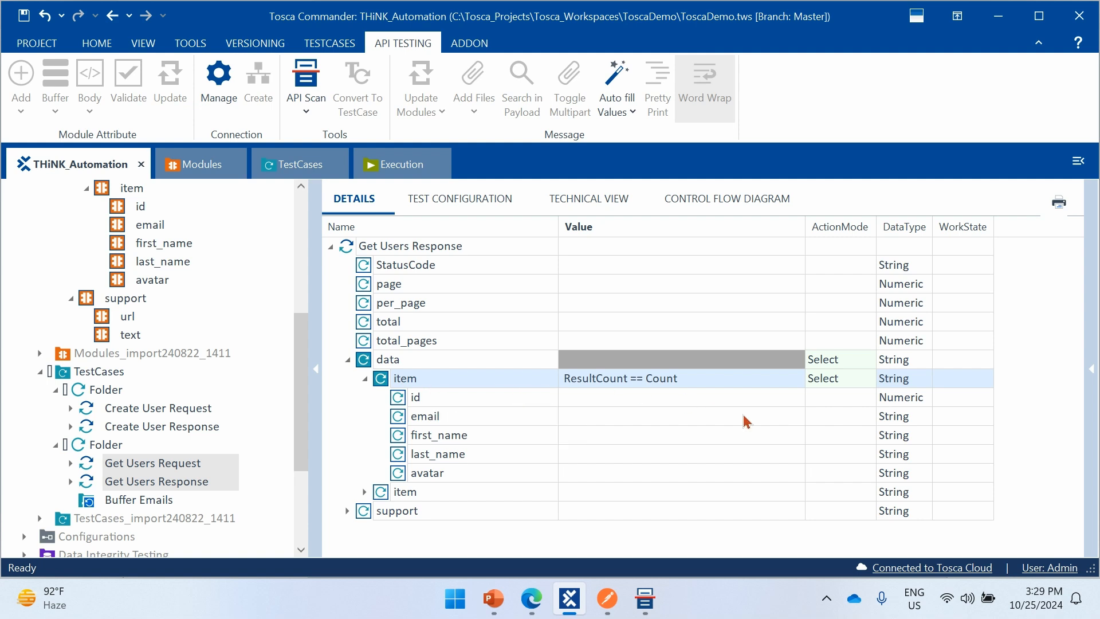
click(847, 386)
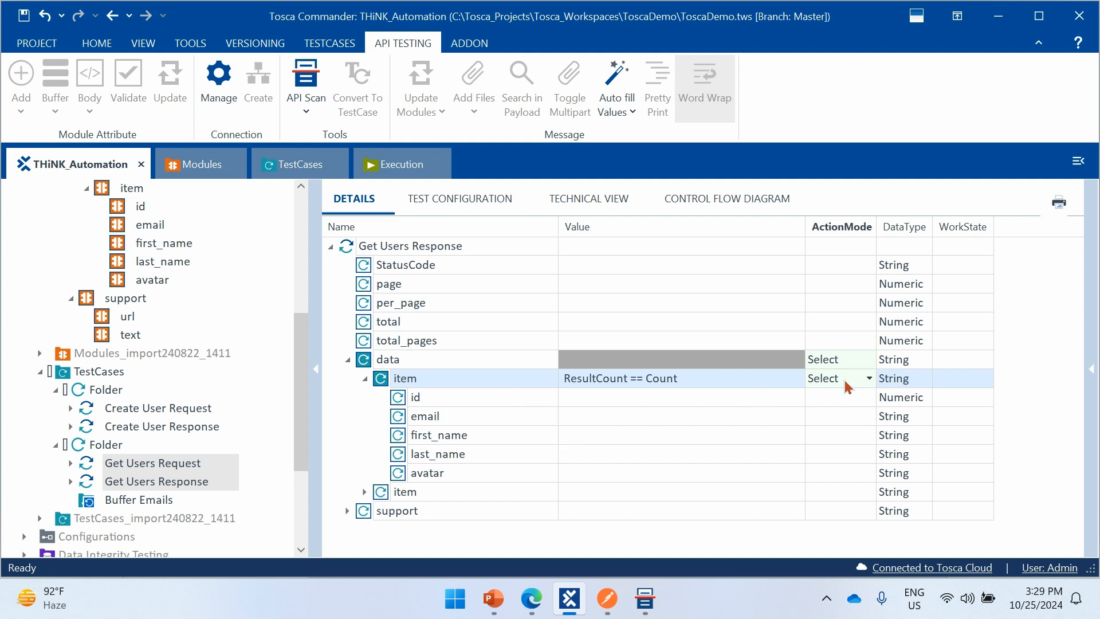
text(b)
click(1028, 377)
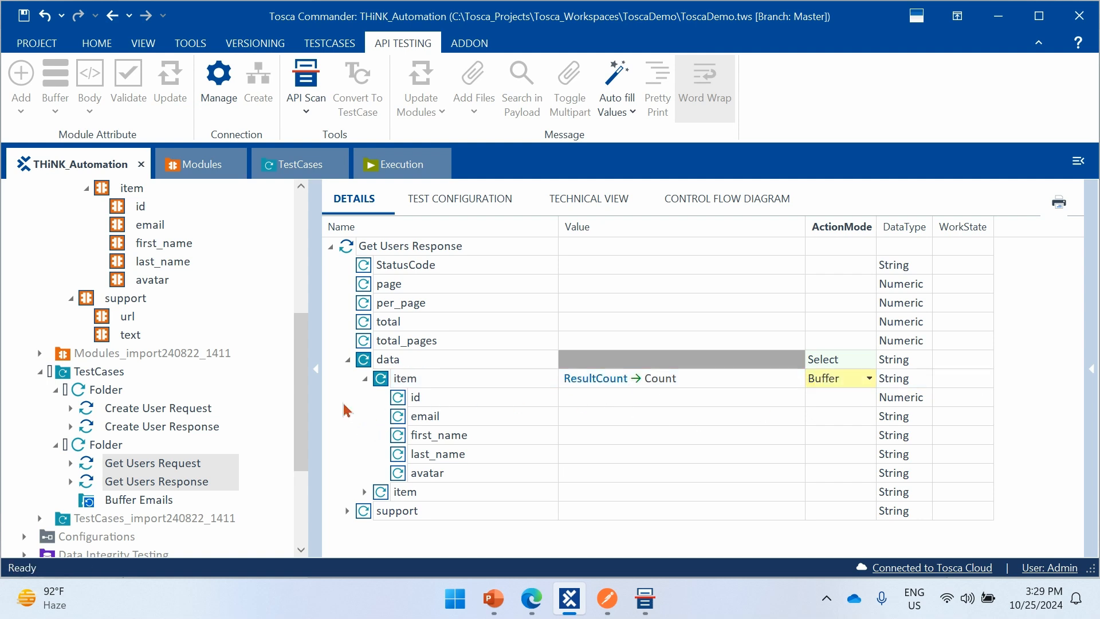
- Run the Get Users Request and Get Users Response test steps in the ScratchBook to fill the Count buffer
click(193, 467)
ctrl+click(200, 483)
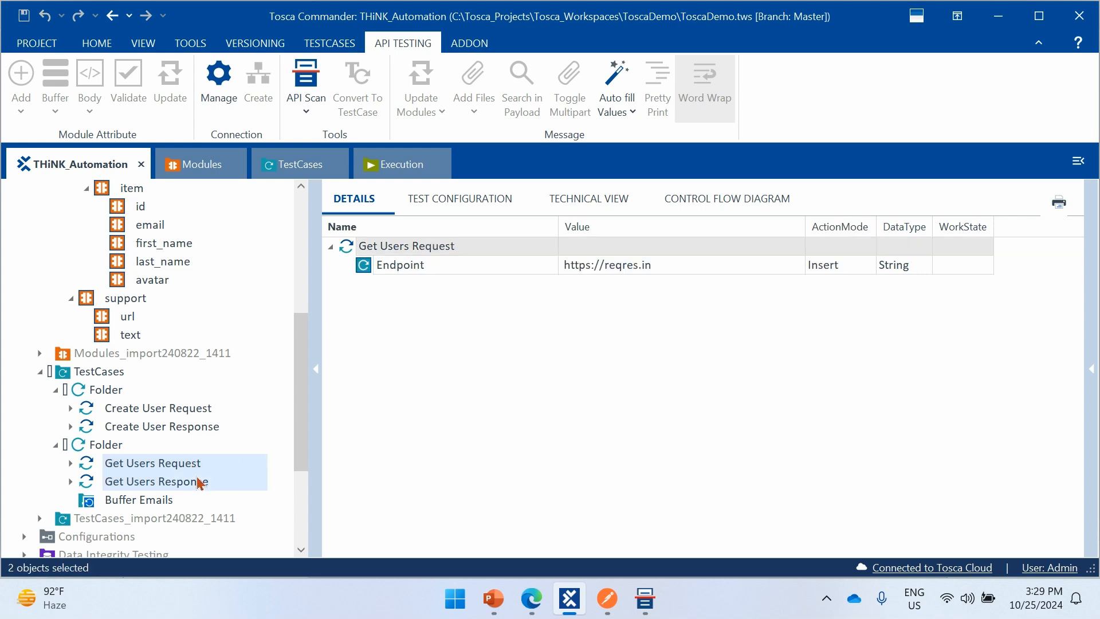
right_click(198, 481)
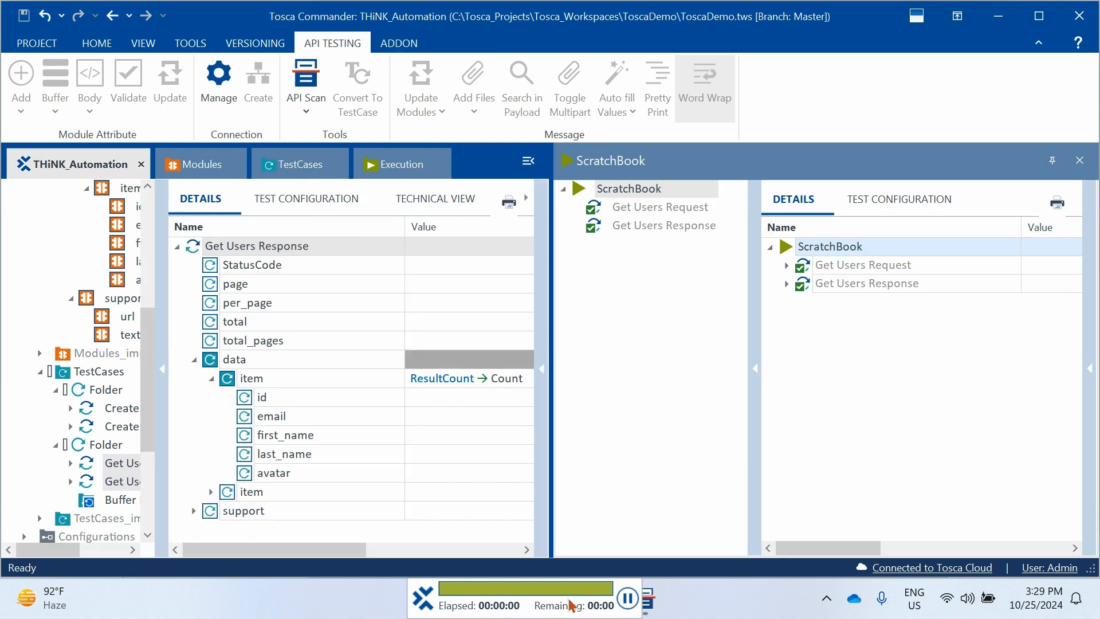
- Examine the log info of the Count buffer under Get Users Response, and close the ScratchBook
click(788, 284)
click(805, 303)
drag(848, 553, 1000, 545)
click(934, 321)
click(943, 321)
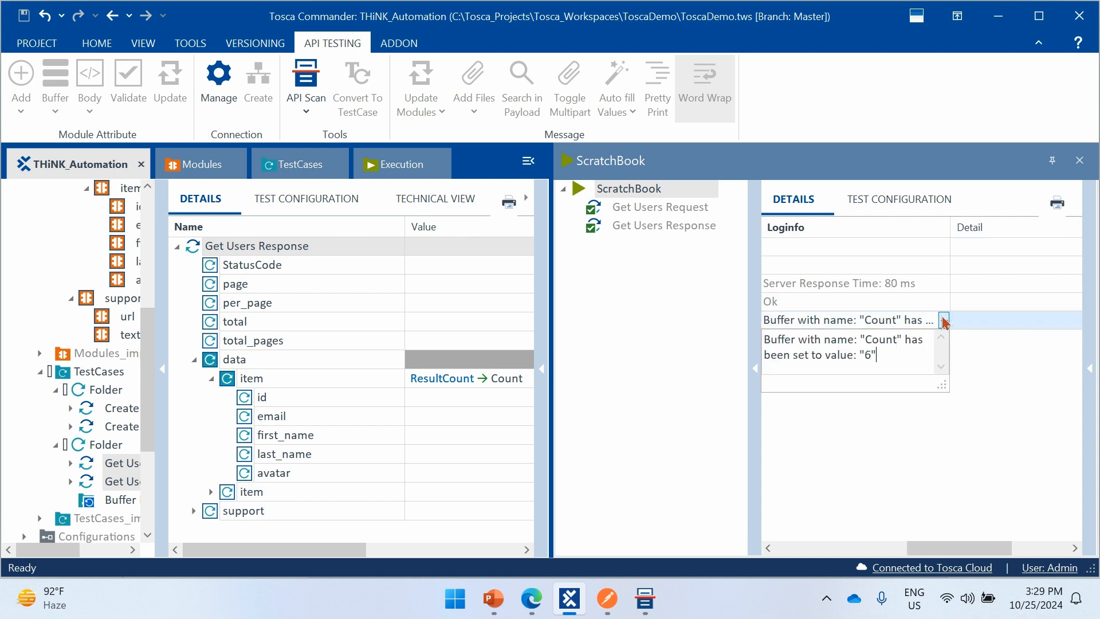
key(ctrl+a)
click(909, 437)
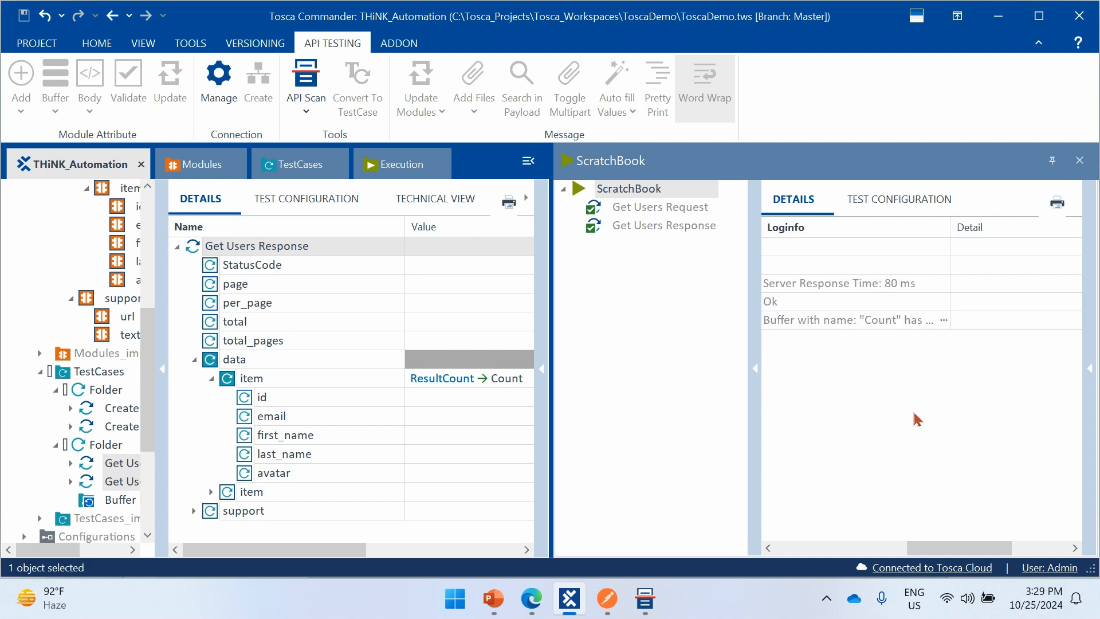
click(1080, 160)
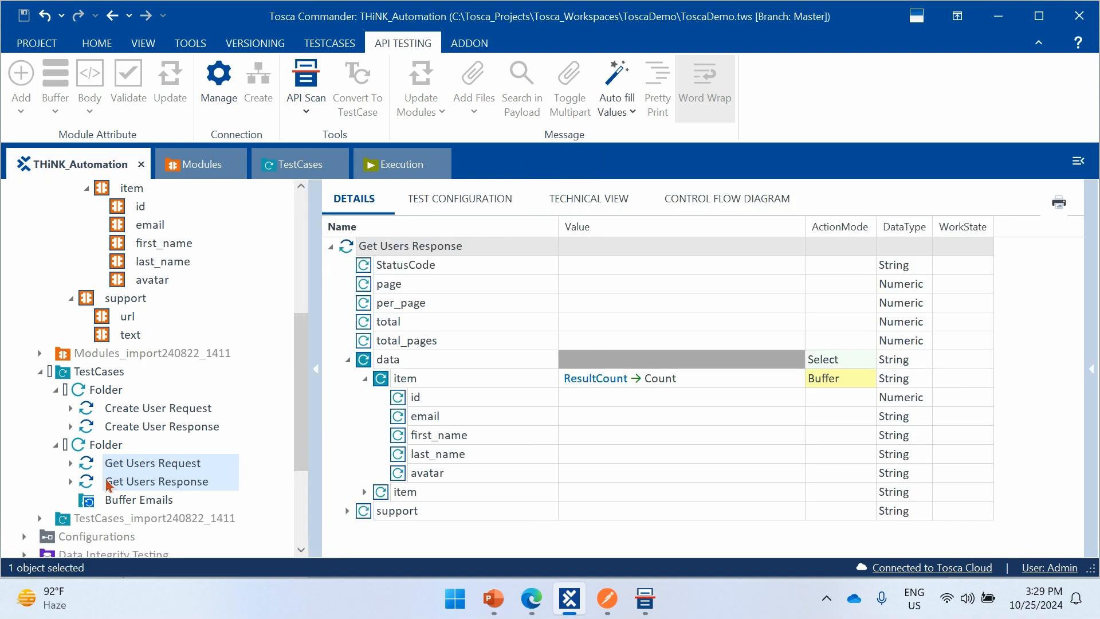
- Set the Repetition property of the Buffer Emails folder to {B[Count]} and collapse its properties
click(140, 502)
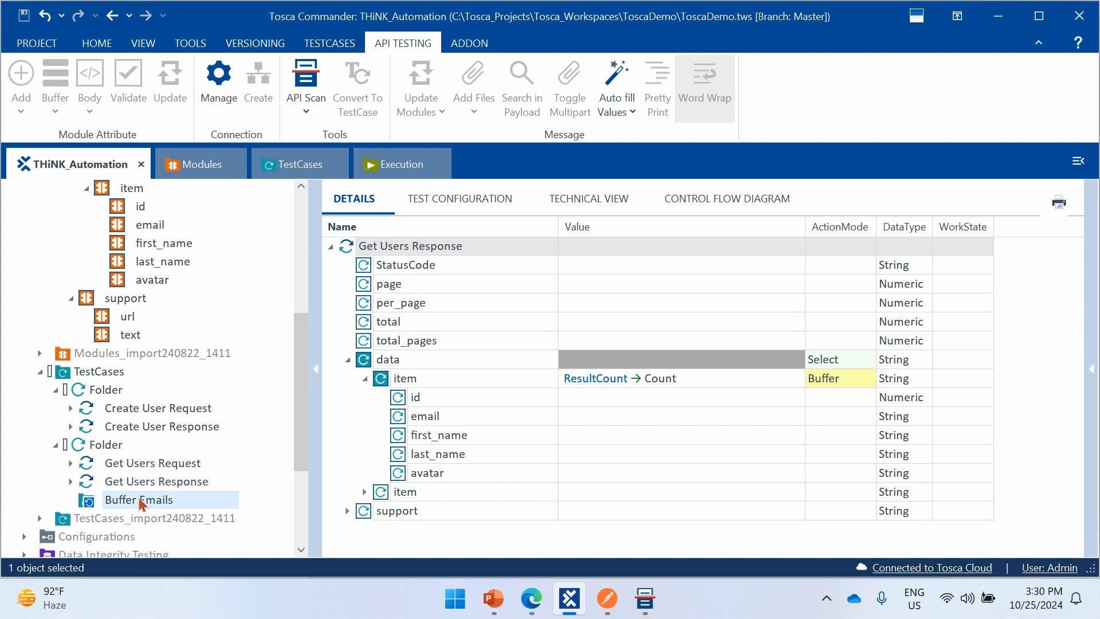
click(1090, 371)
click(1076, 373)
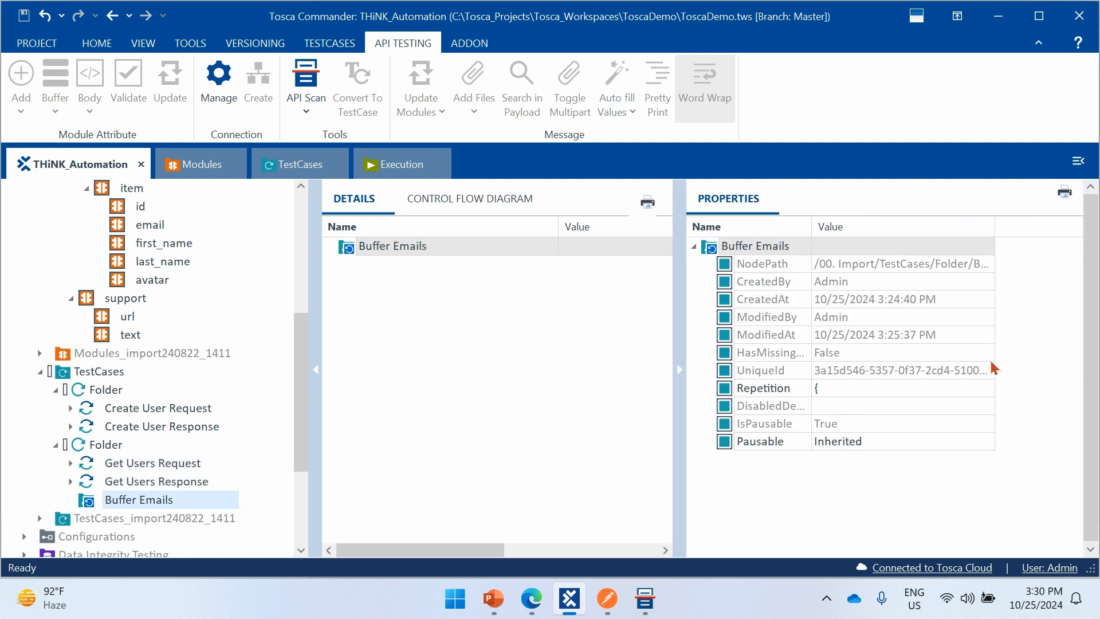
click(846, 388)
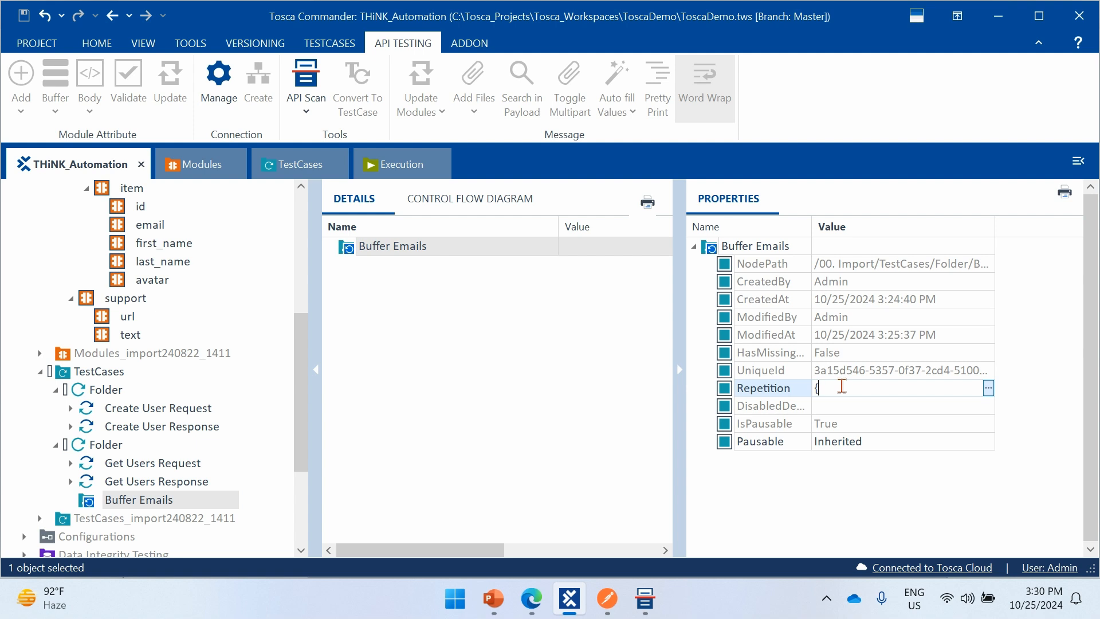
text({B[Count)
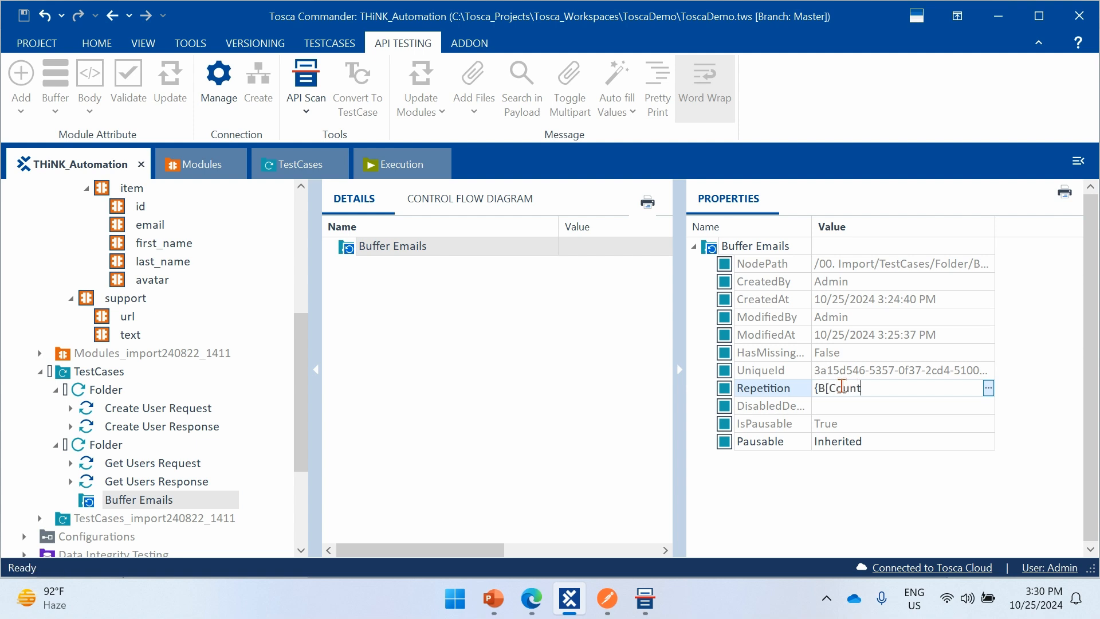
text(]})
click(868, 480)
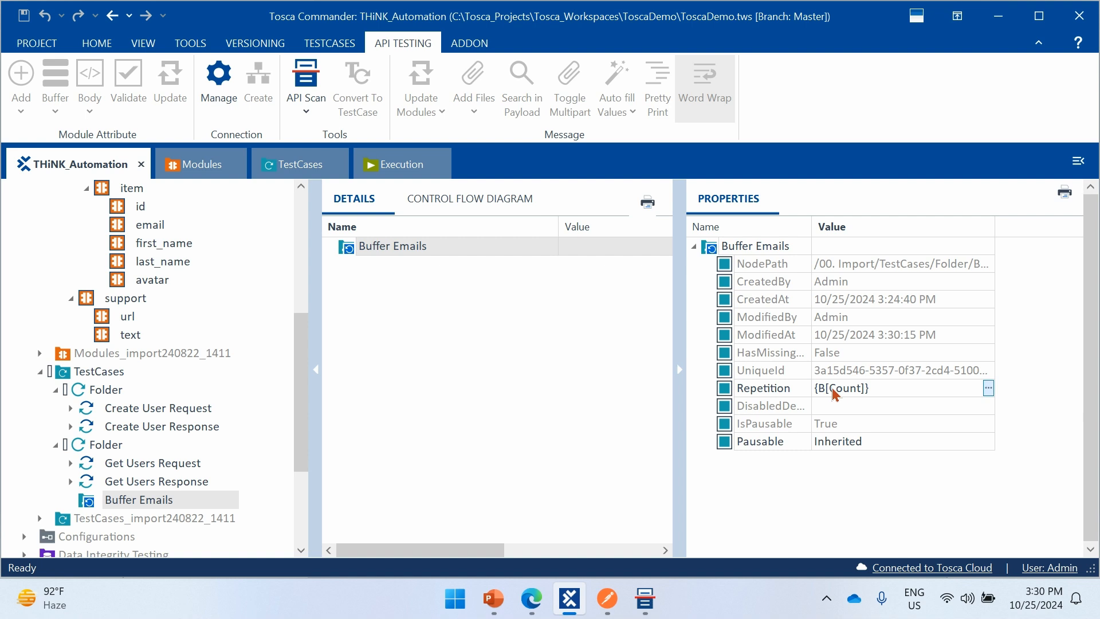
click(681, 372)
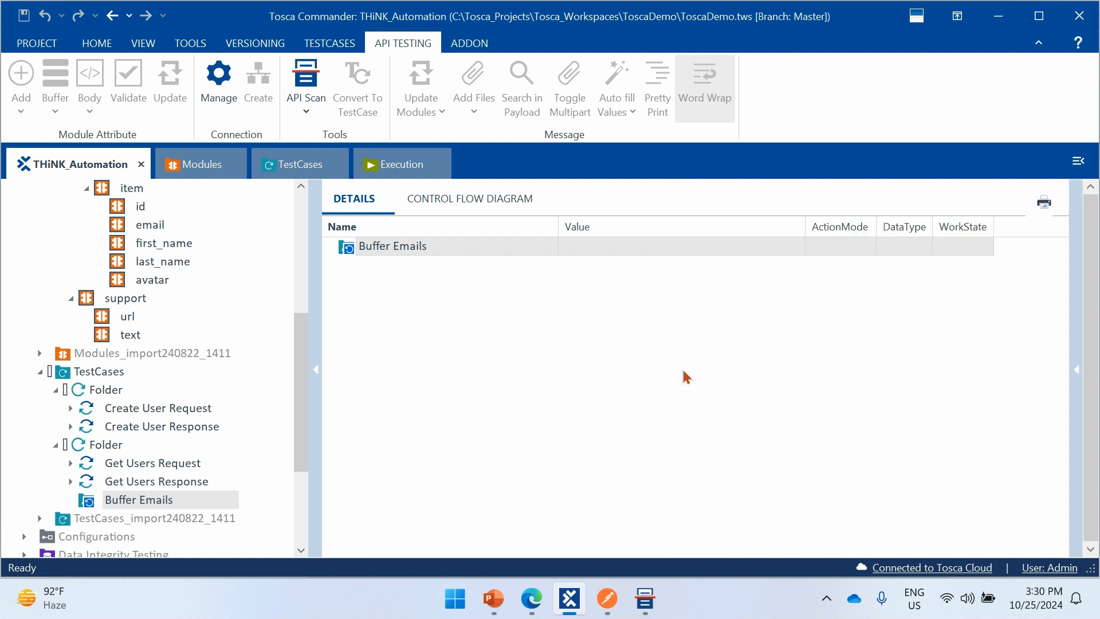
- Copy the Get Users Request and Get Users Response test steps into the Buffer Emails folder
click(192, 469)
key(shift+Down)
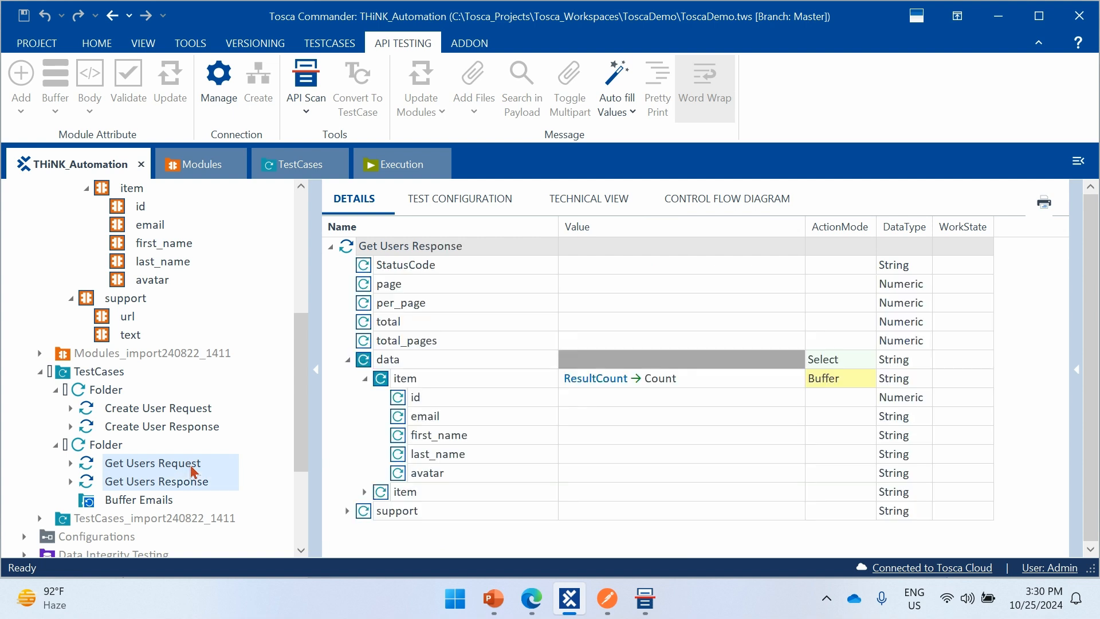
key(ctrl+c)
click(158, 509)
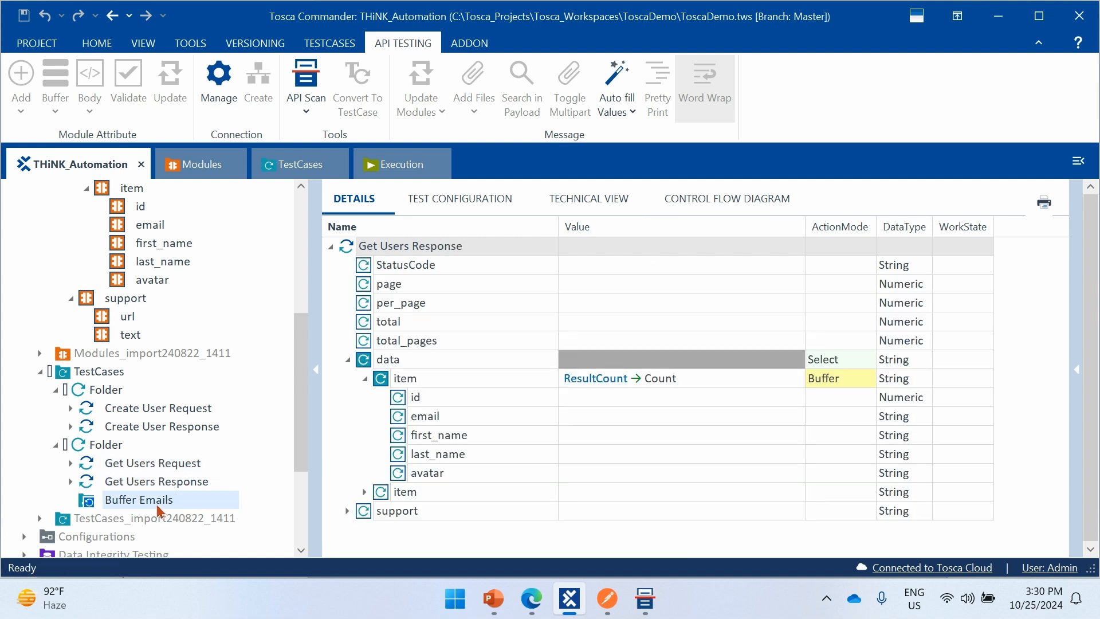
key(ctrl+v)
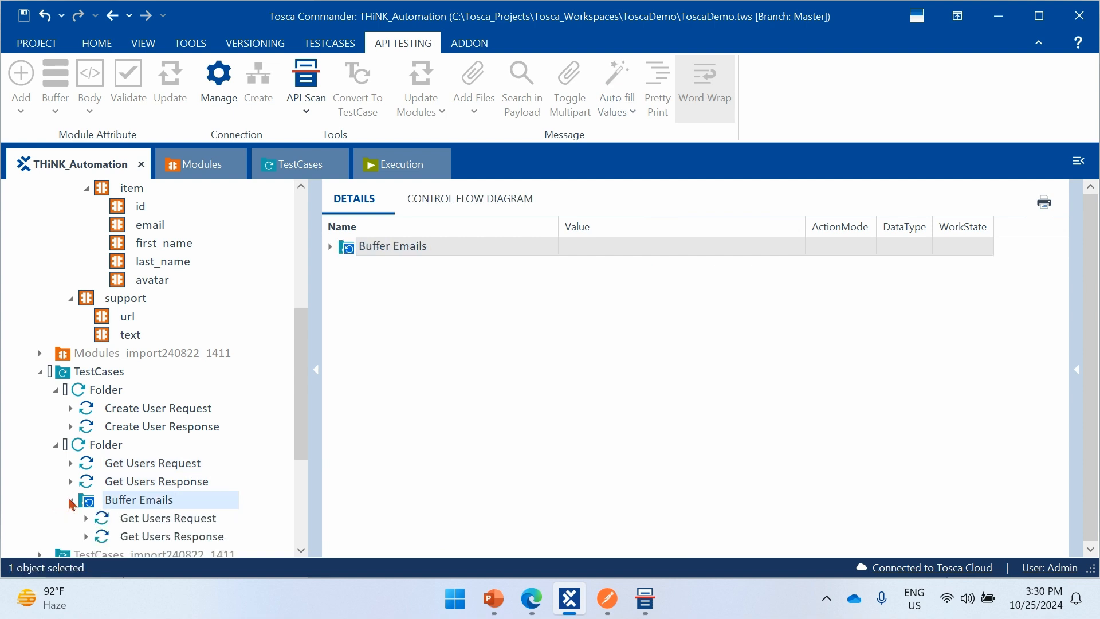
- Open the copied Get Users Response inside Buffer Emails and expand data down to the attributes of its first item
scroll(206, 419, down, 2)
click(201, 408)
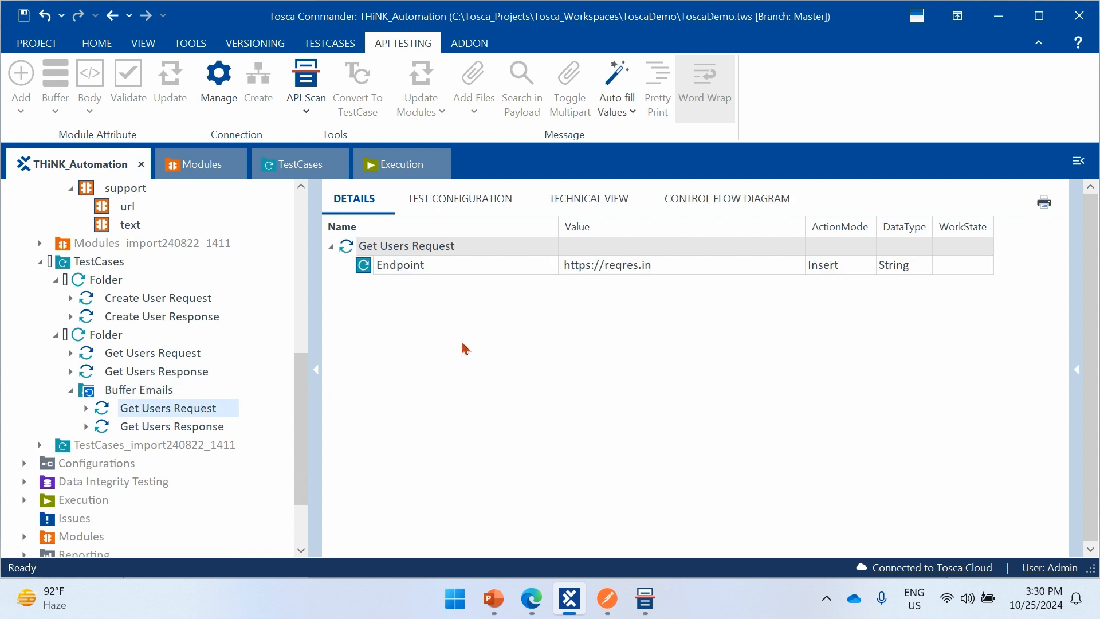
click(195, 431)
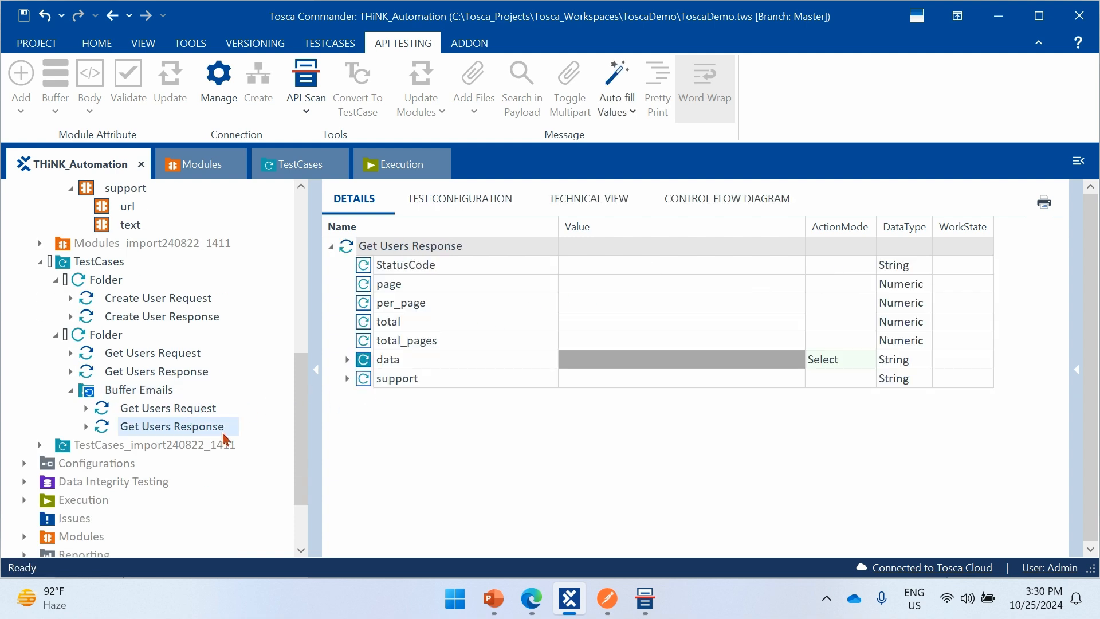
click(349, 360)
click(365, 379)
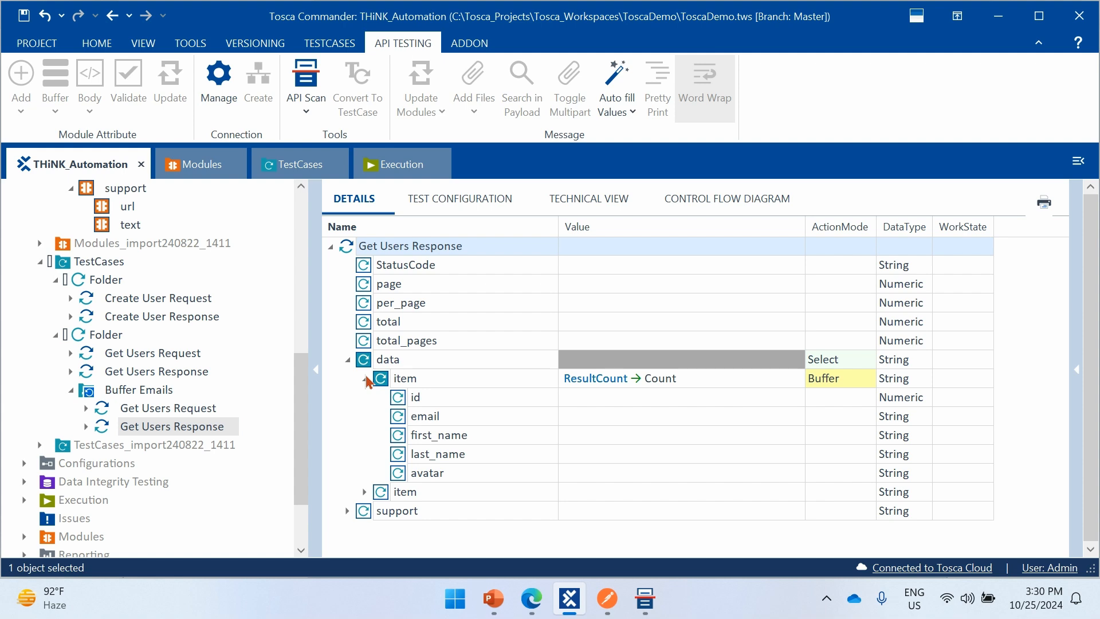
click(596, 401)
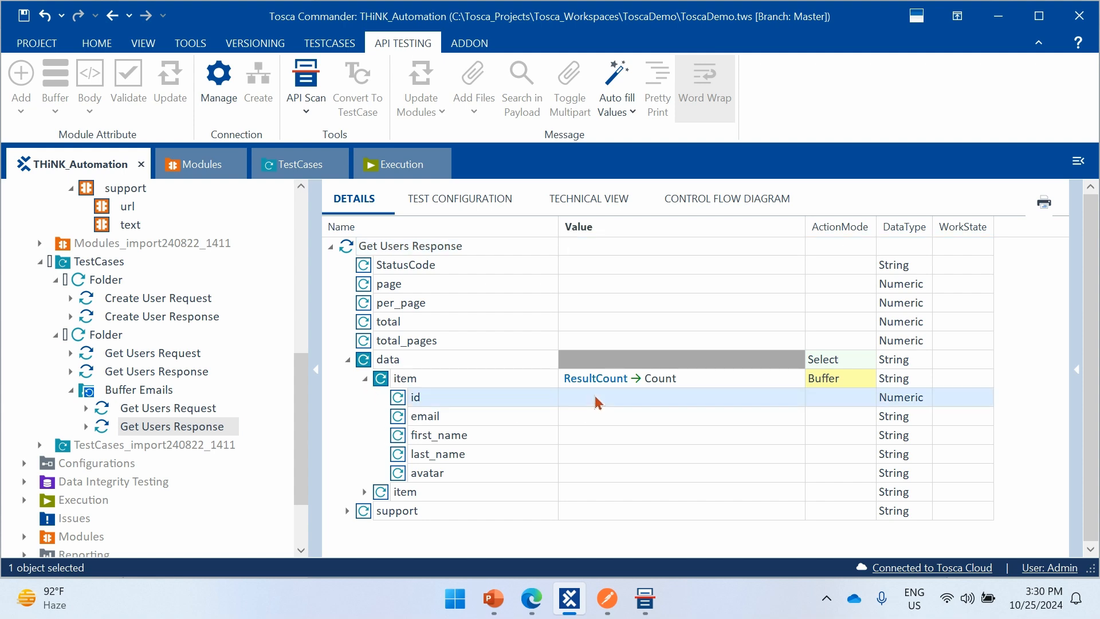
double_click(592, 407)
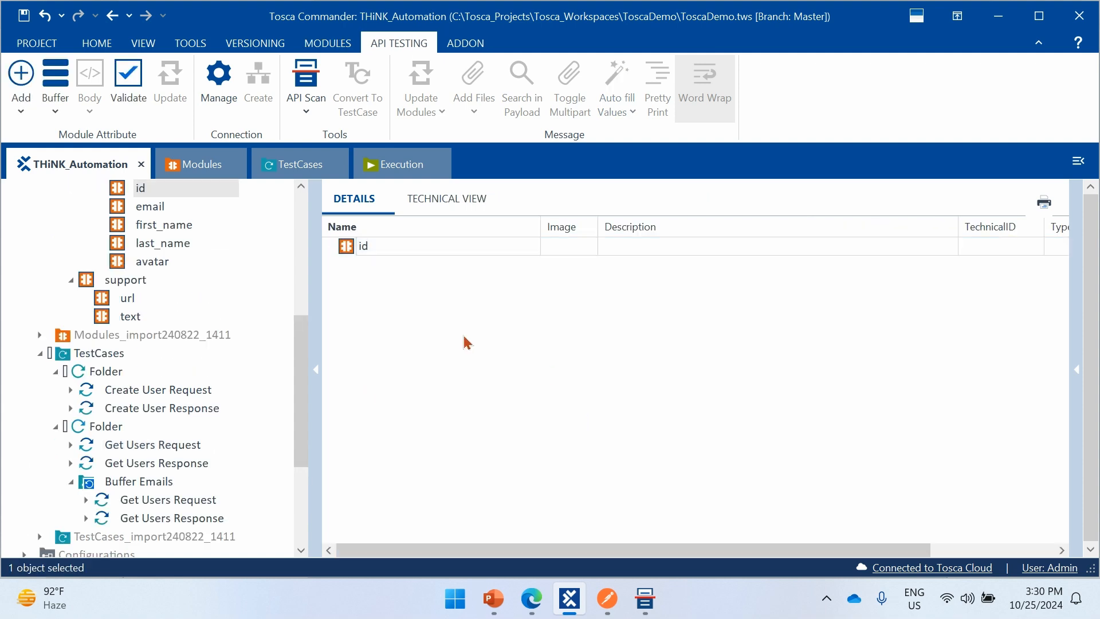
click(159, 504)
click(172, 517)
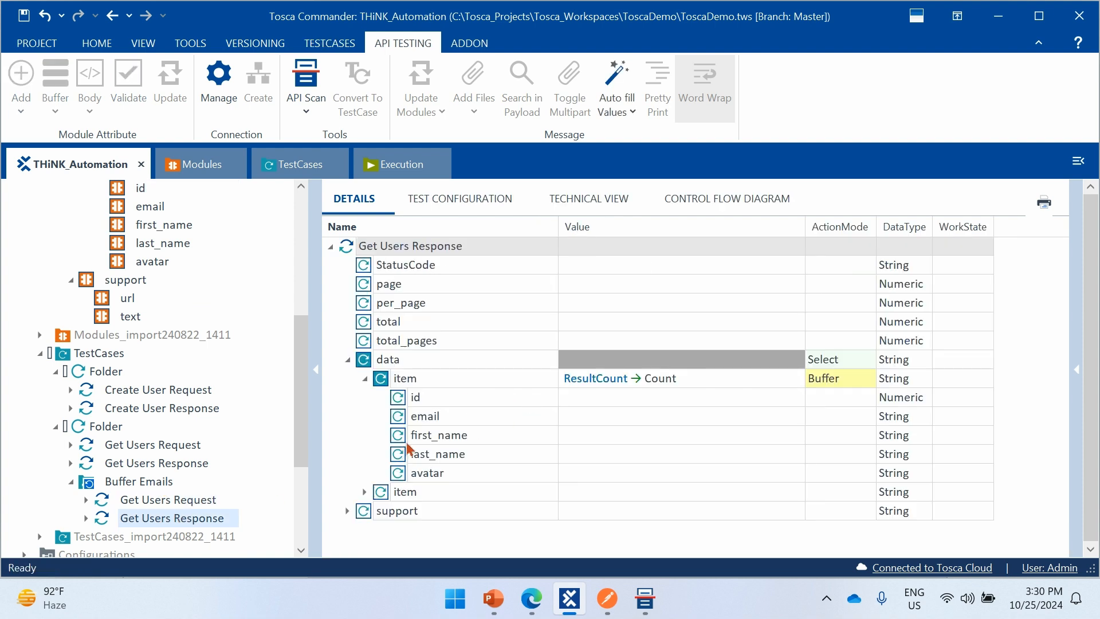
- Set the value of email under the first item in the copied Get Users Response to email {REPETITION}
click(607, 417)
click(609, 418)
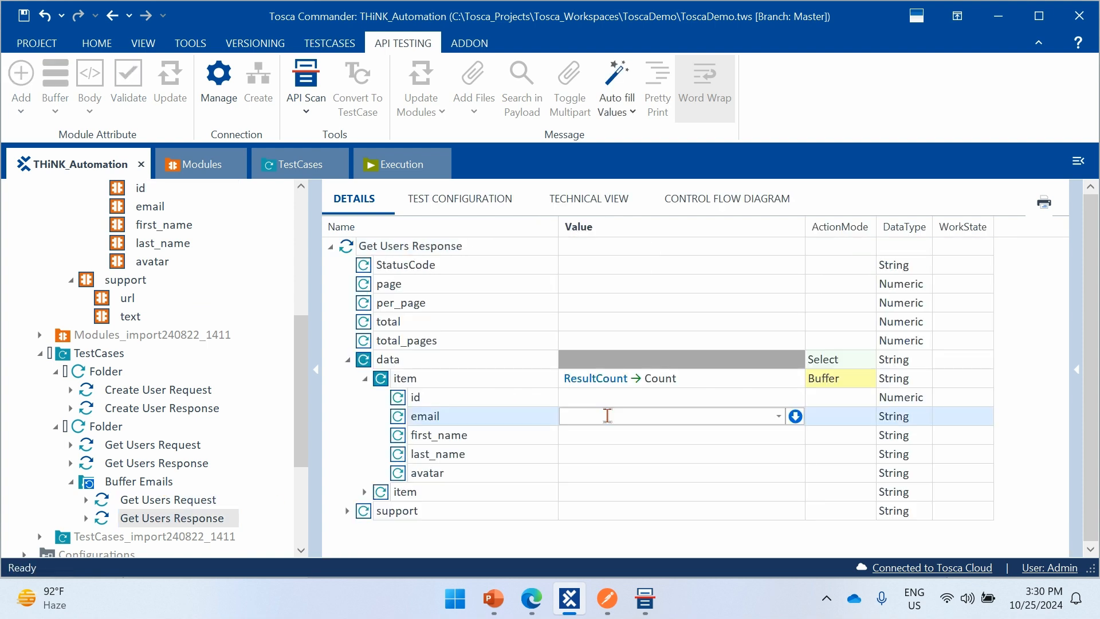
text(email)
key(BackSpace)
key(BackSpace)
key(BackSpace)
key(BackSpace)
key(BackSpace)
key(BackSpace)
text(email)
text({)
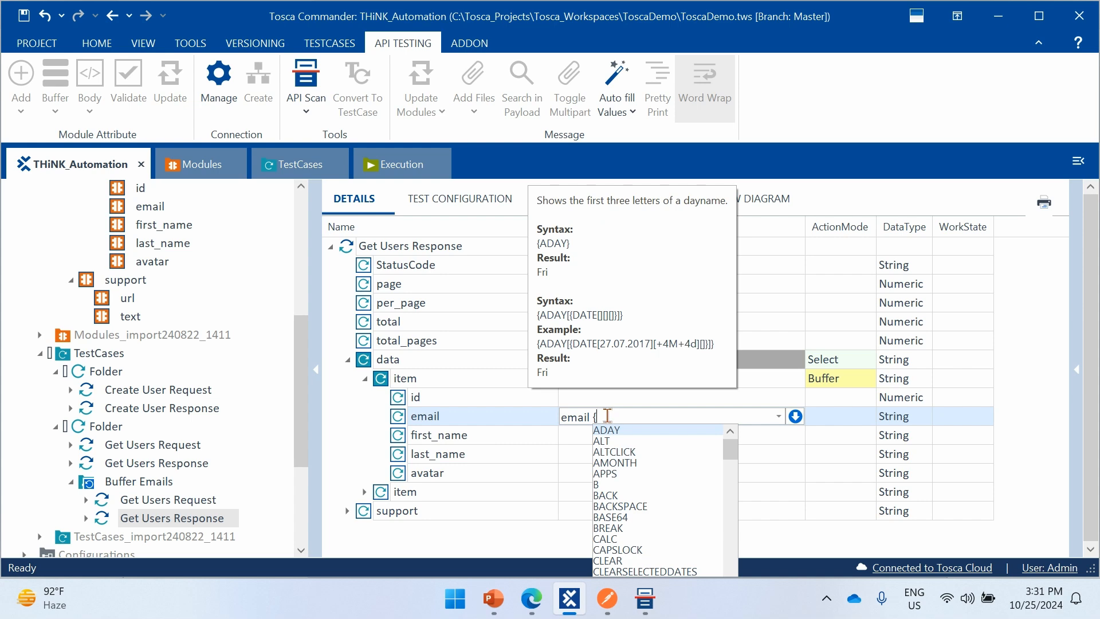
text(RE)
key(Down)
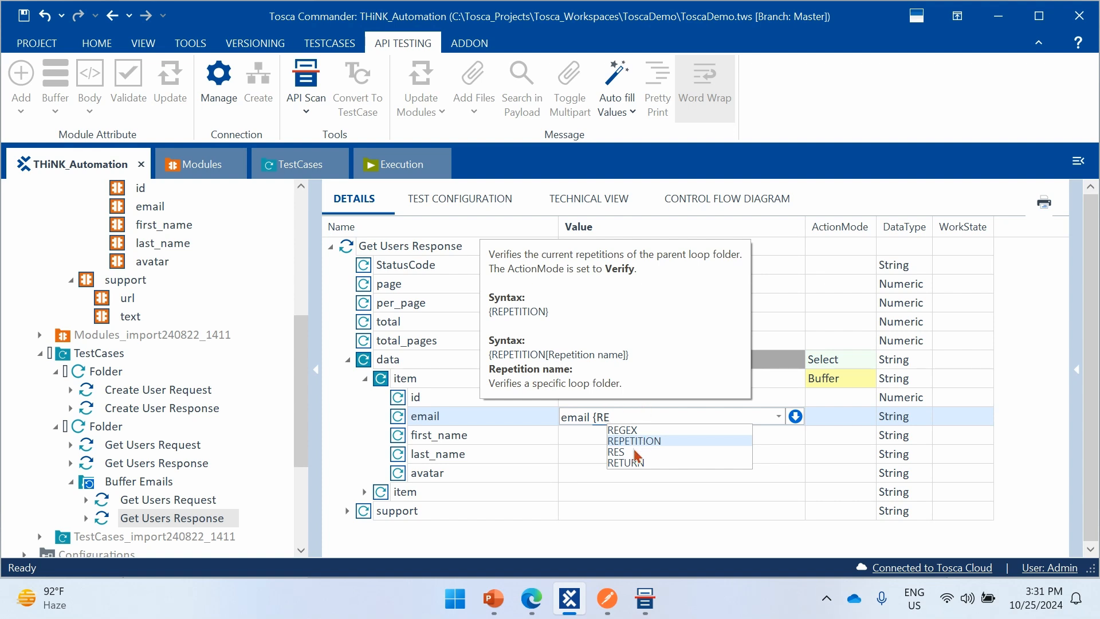
click(635, 440)
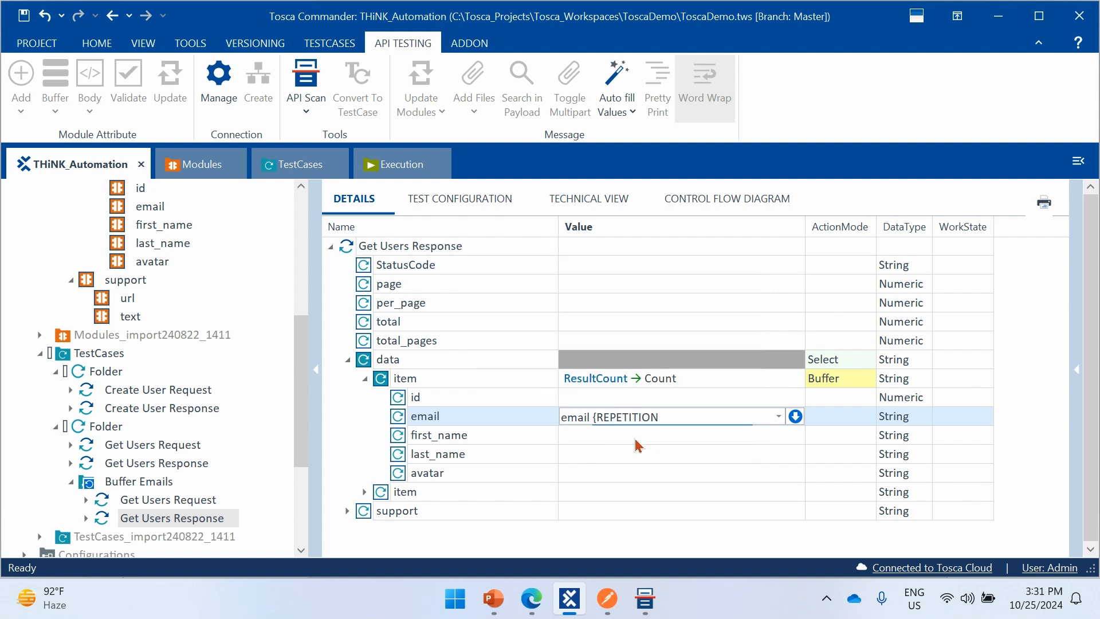
text(})
click(375, 431)
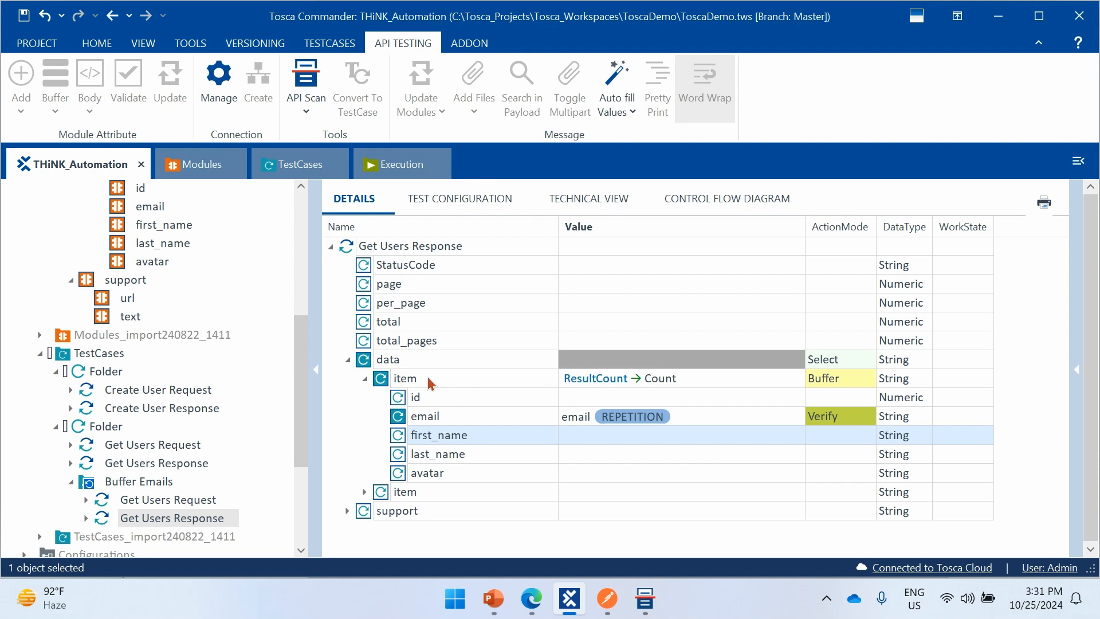
click(383, 379)
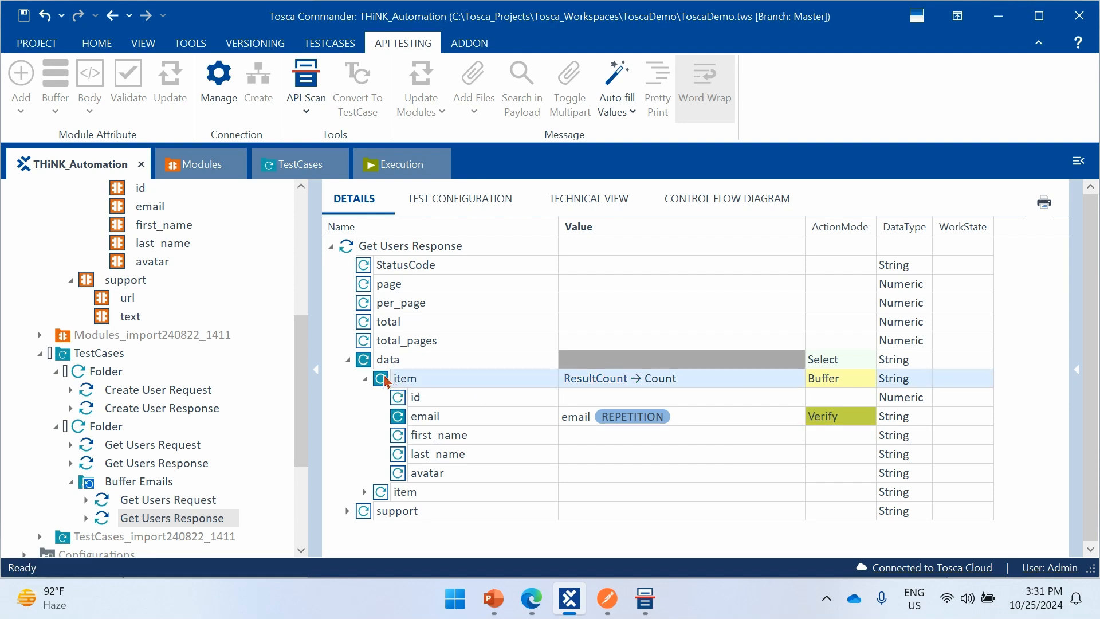
key(Delete)
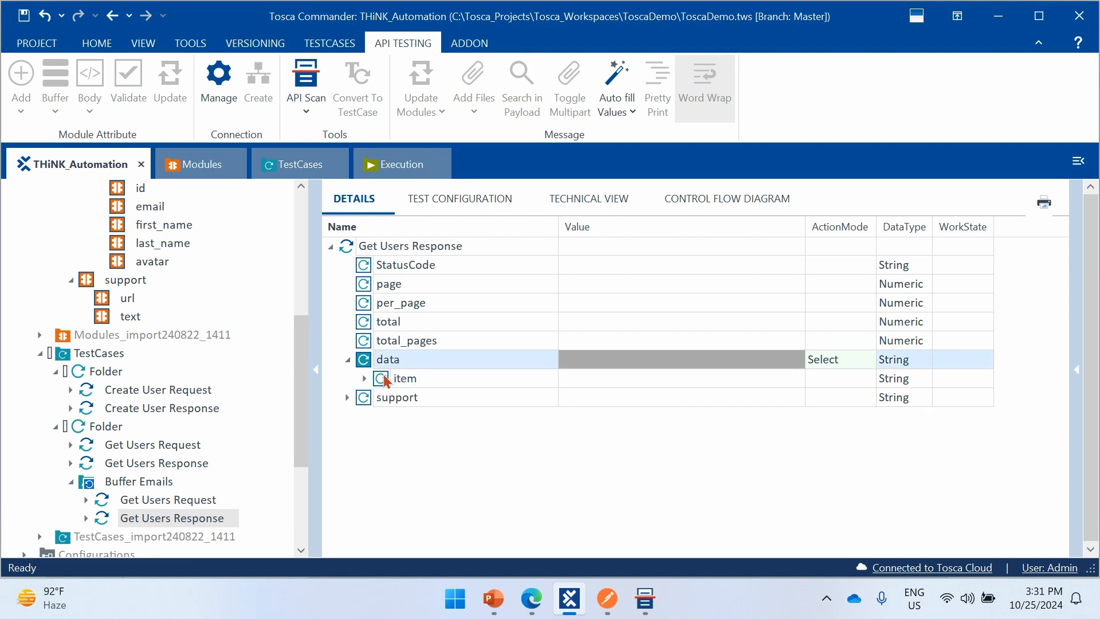
key(ctrl+z)
- Change the action mode of the first item under data to Select and clear its ResultCount value
click(843, 379)
text(s)
click(1048, 368)
click(717, 377)
click(718, 378)
key(ctrl+a)
key(BackSpace)
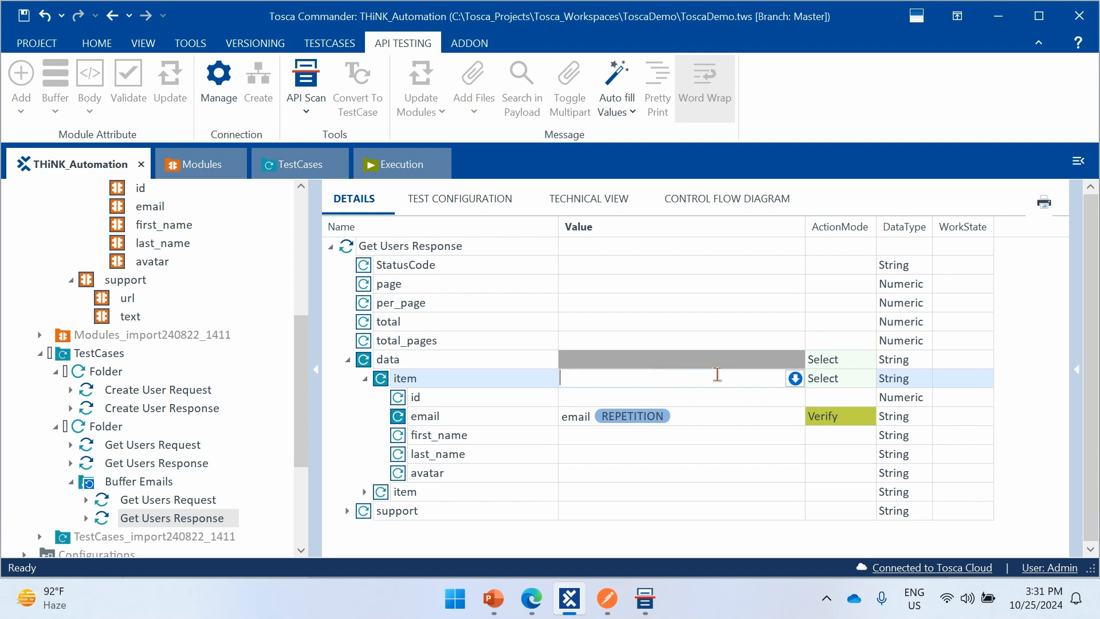
click(356, 425)
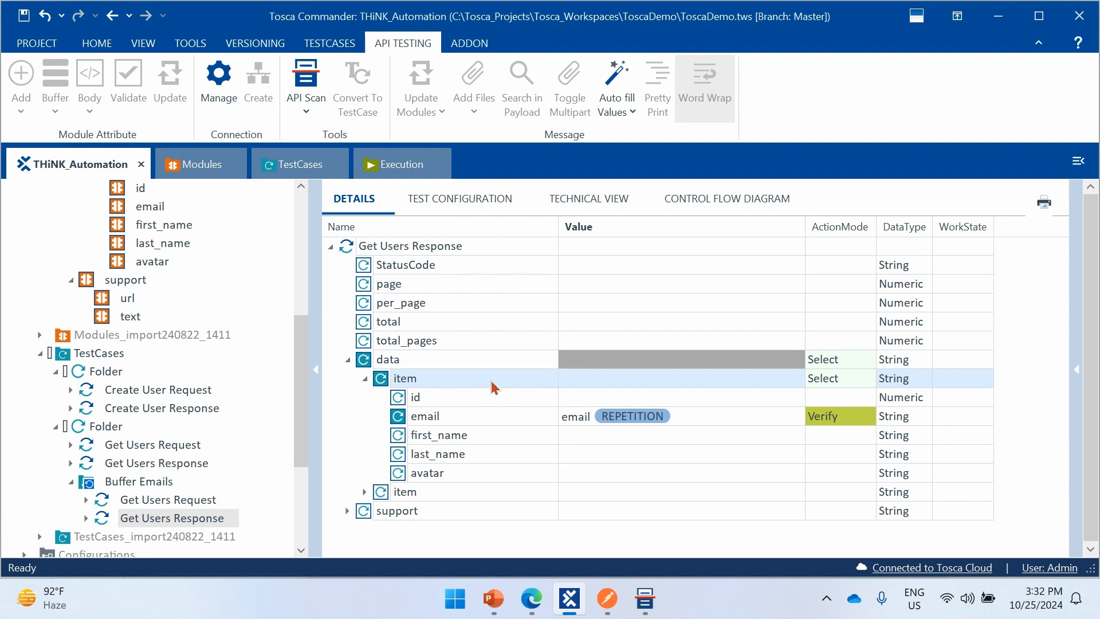
- Give the first item under data the selection condition Index == {REPETITION}
click(613, 384)
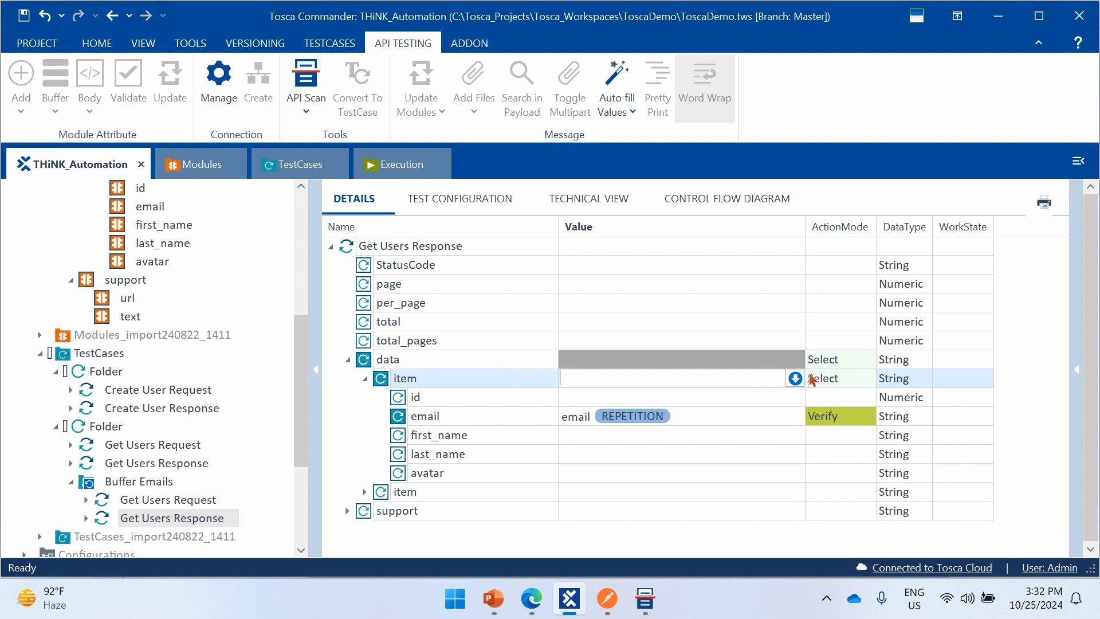
click(795, 379)
click(660, 402)
click(615, 398)
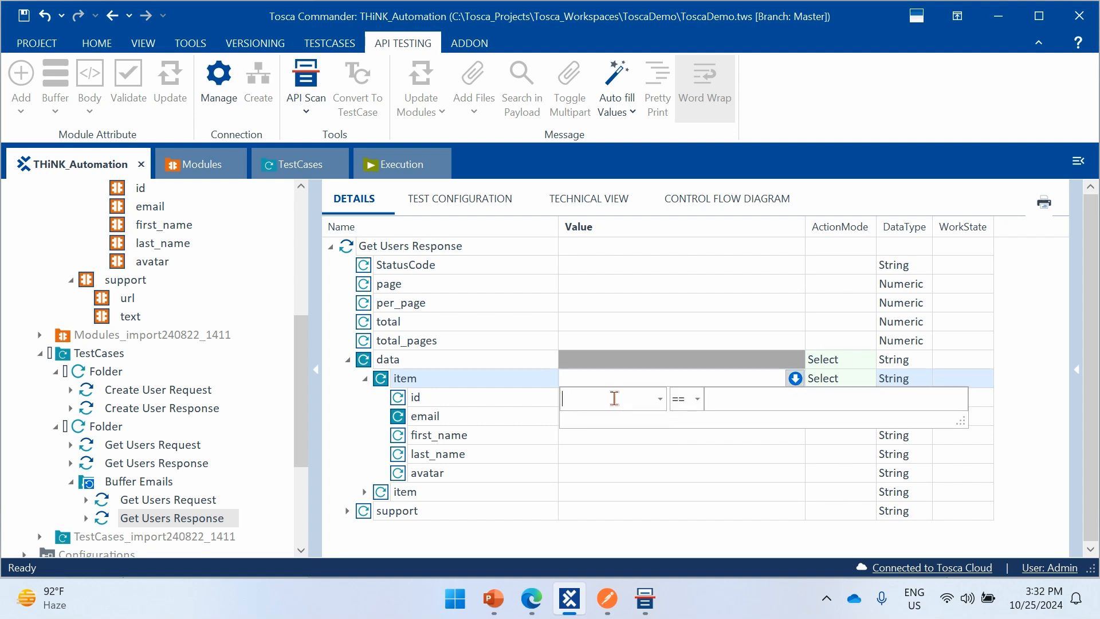
text(id)
key(BackSpace)
key(BackSpace)
text(Index)
click(716, 400)
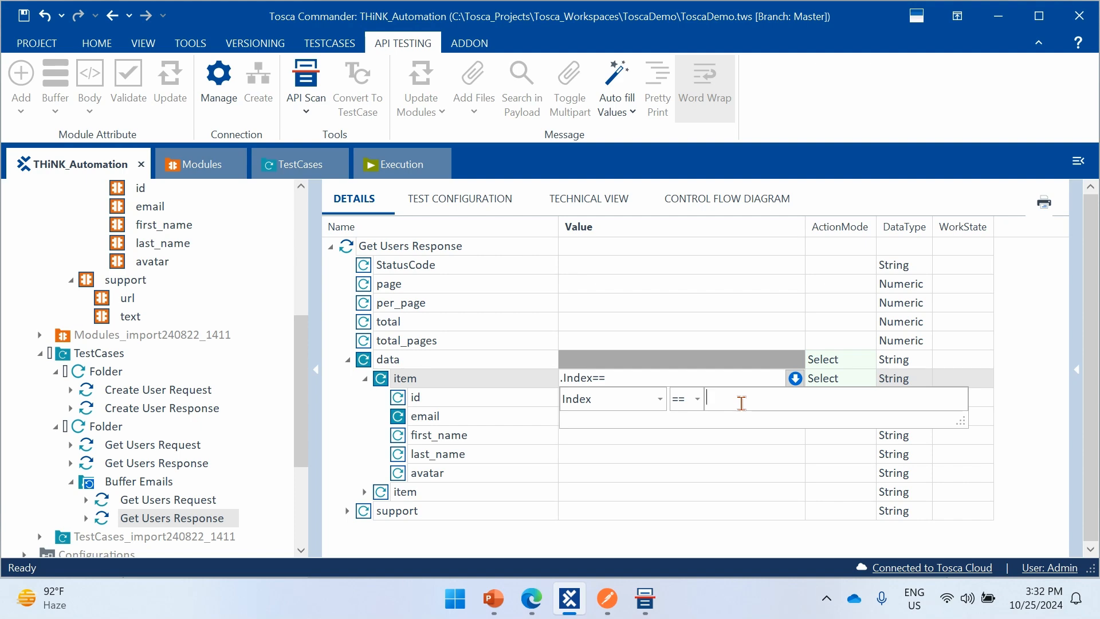
text({REPE)
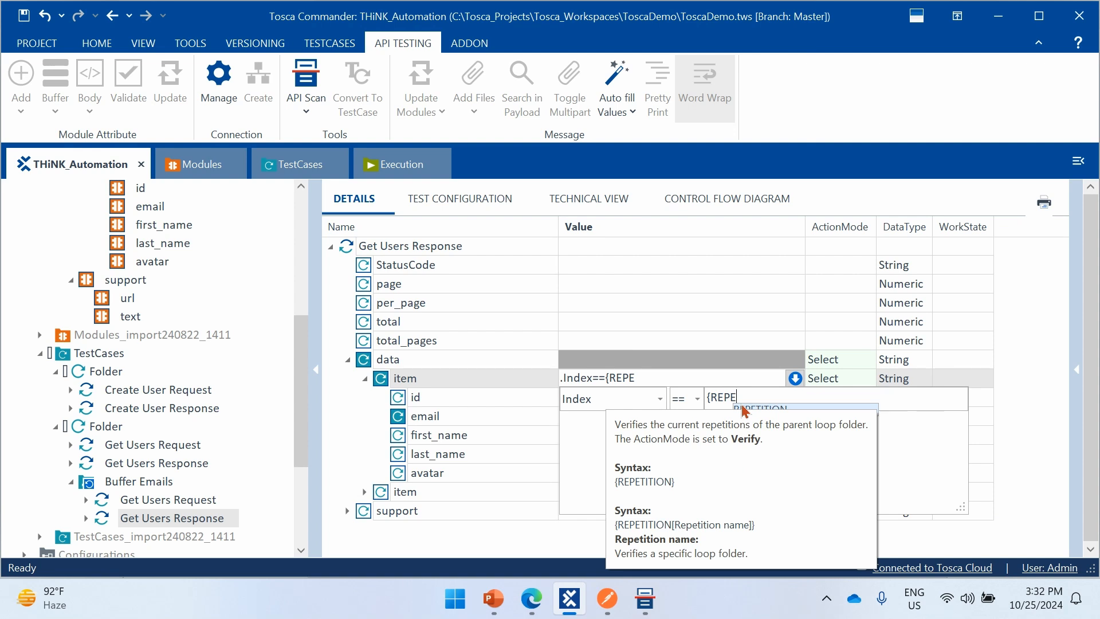
click(742, 408)
text(})
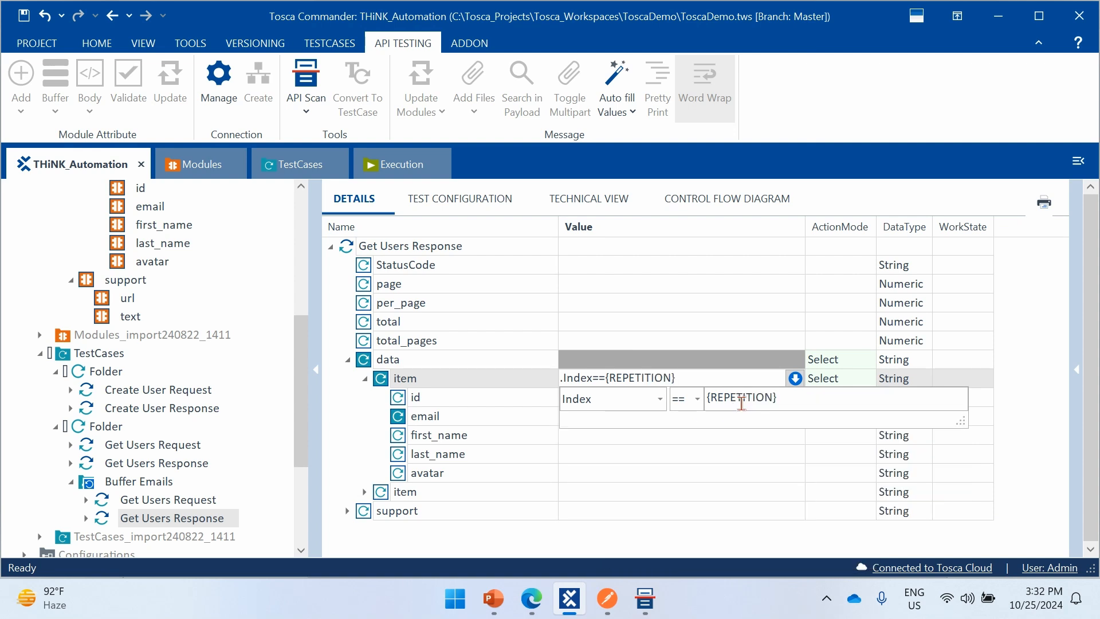
click(1014, 345)
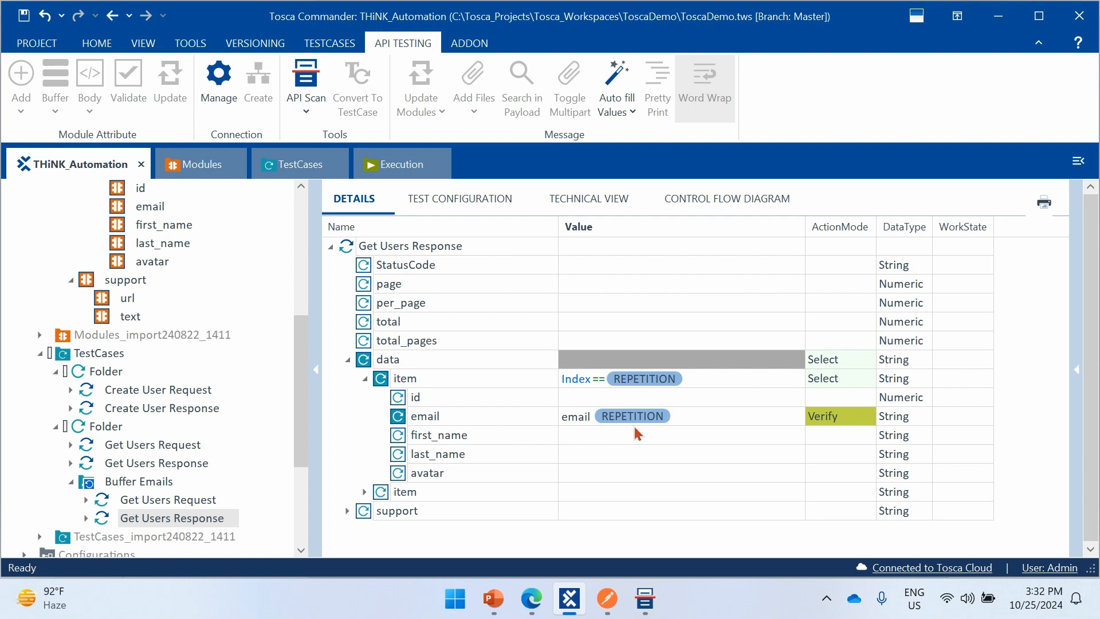
- Set the action mode of the email attribute under the first item to Buffer
click(822, 420)
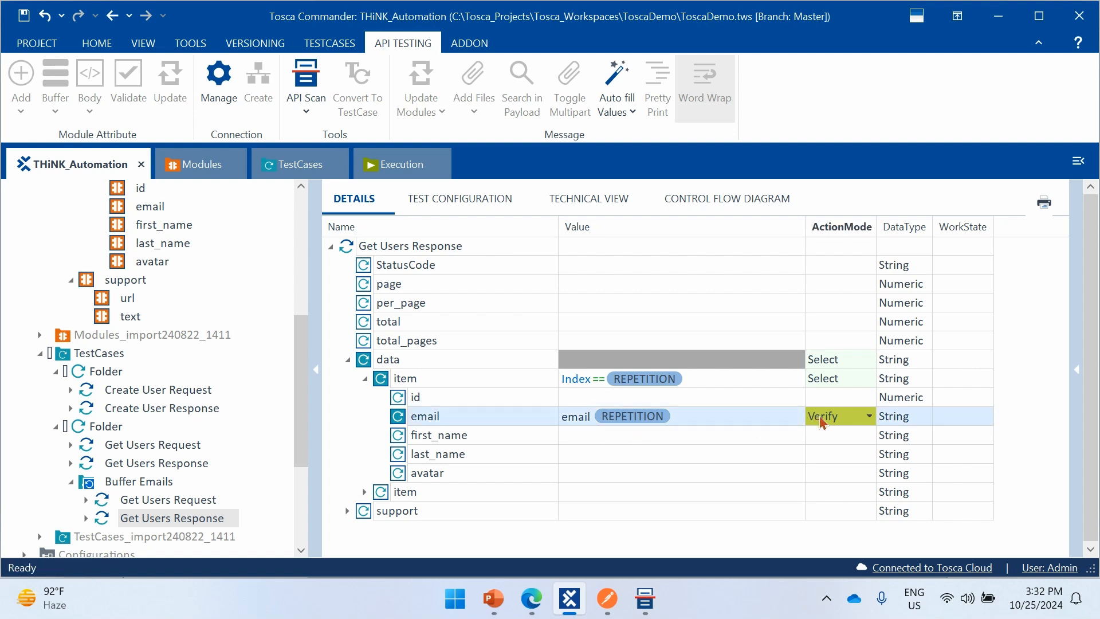
text(b)
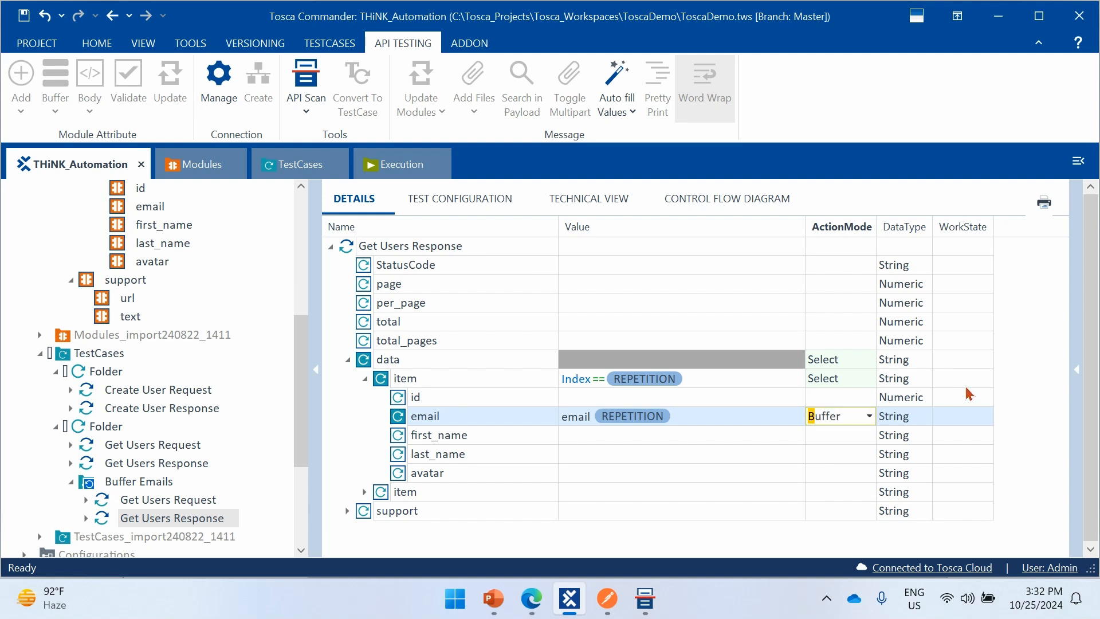
click(1018, 402)
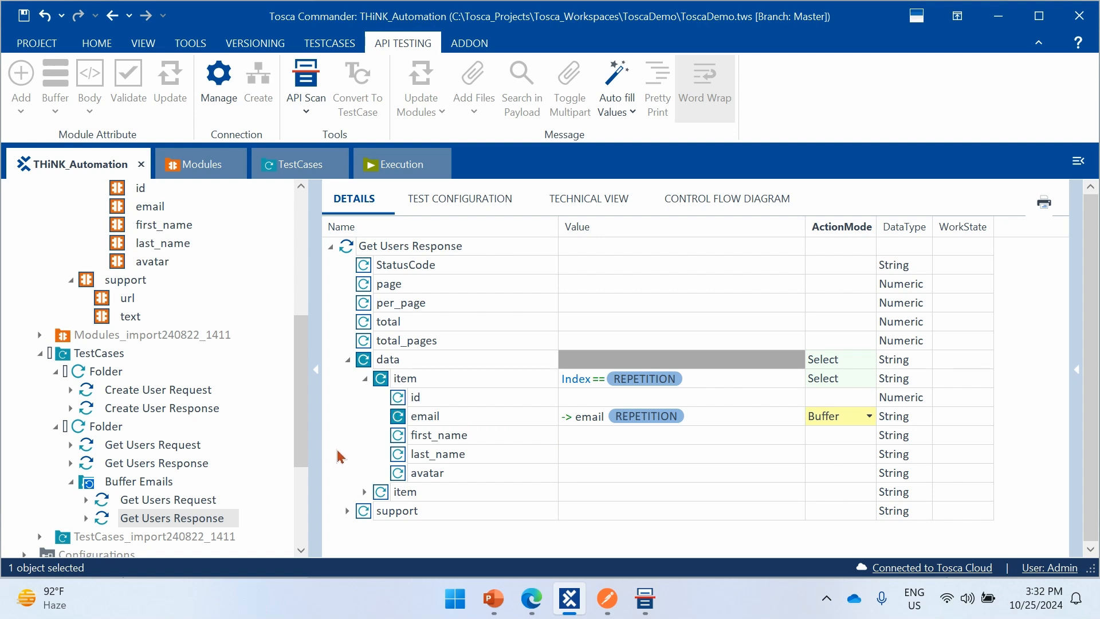
- Run the whole Buffer Emails folder in the ScratchBook
click(179, 501)
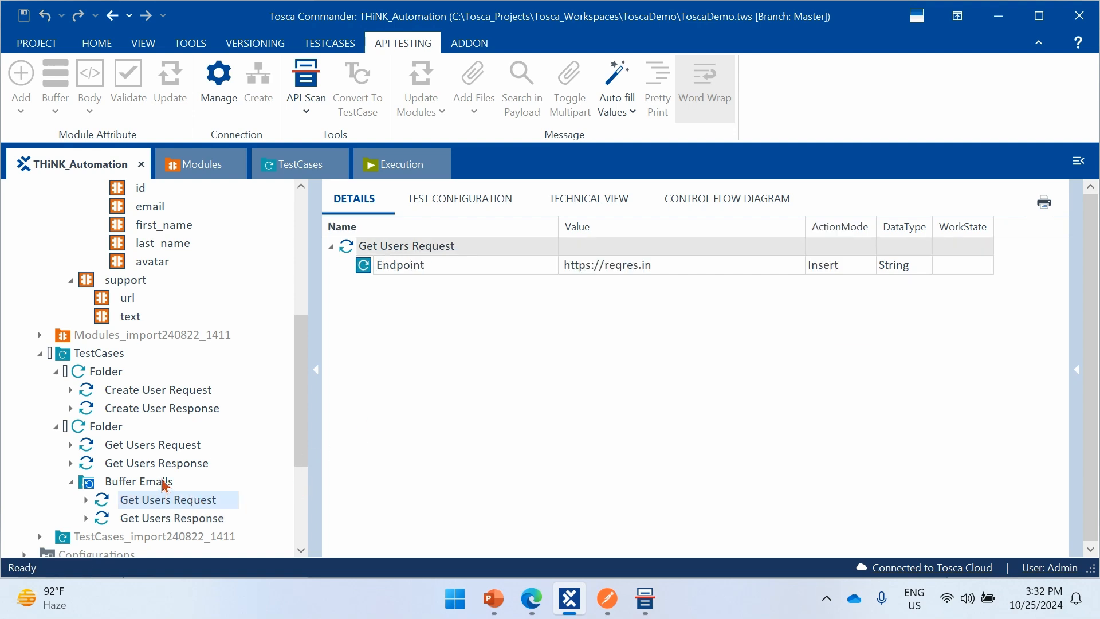
click(101, 485)
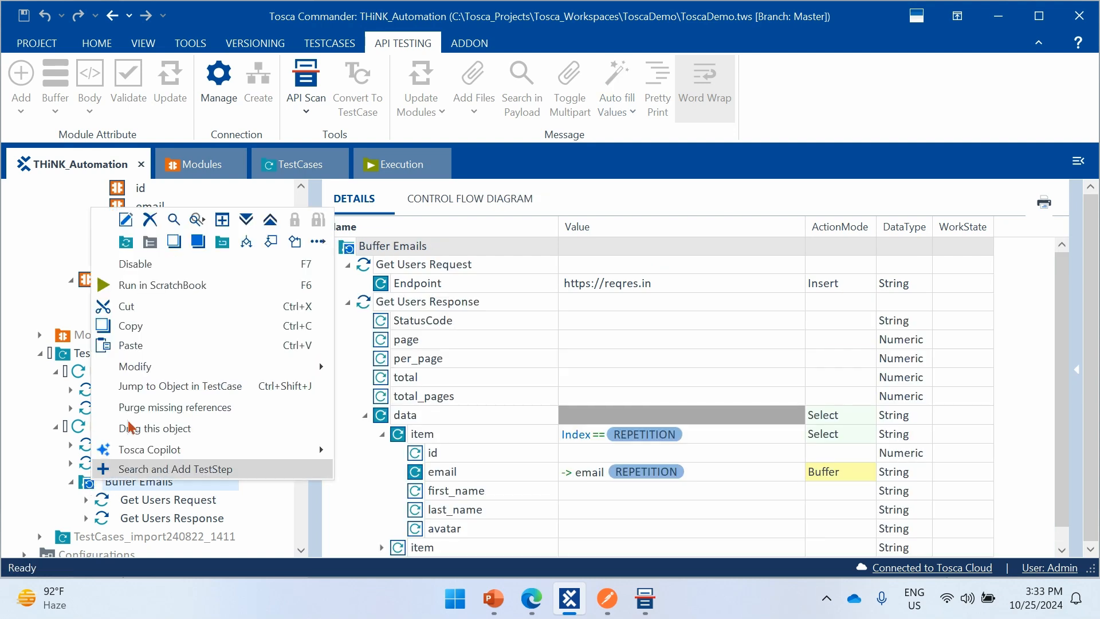
click(197, 295)
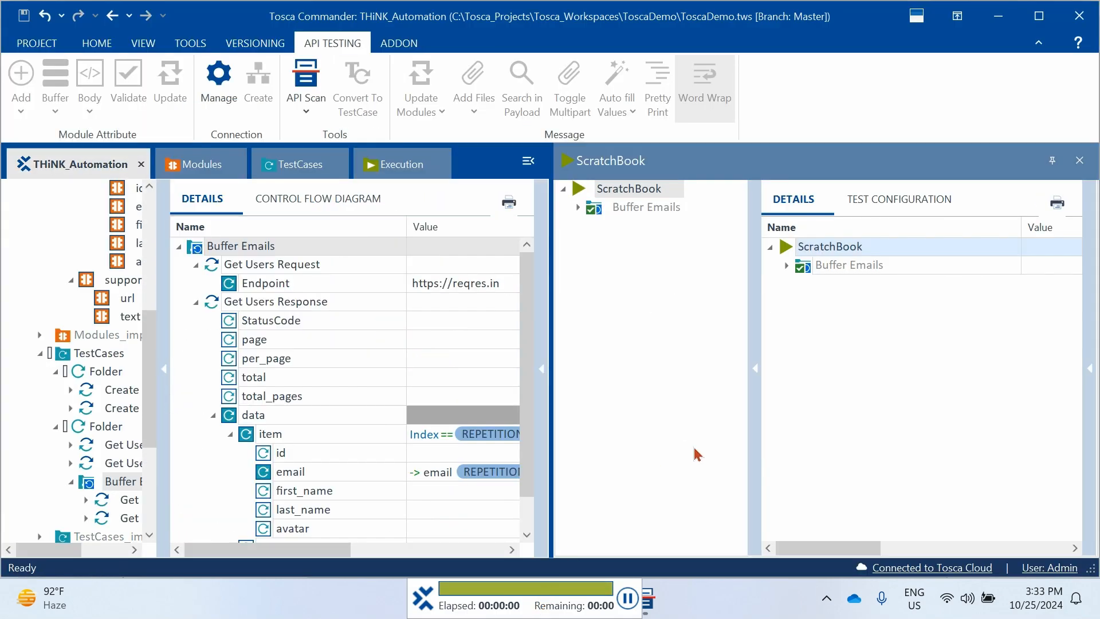
- Expand the Buffer Emails run results in the ScratchBook down to the email attribute of Repetition 1
click(787, 265)
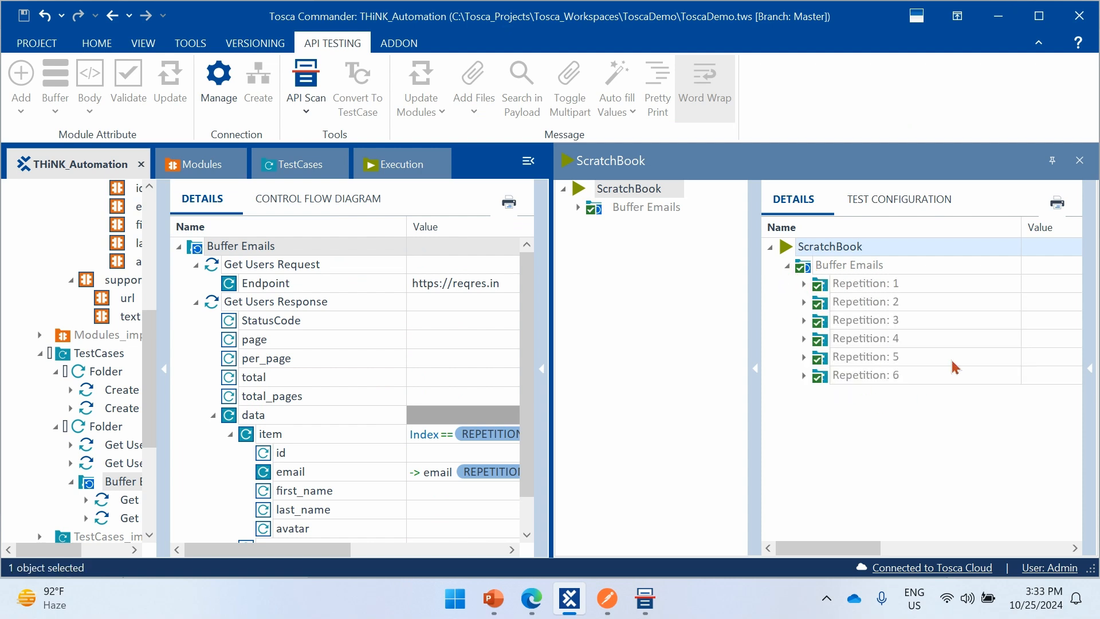
click(805, 284)
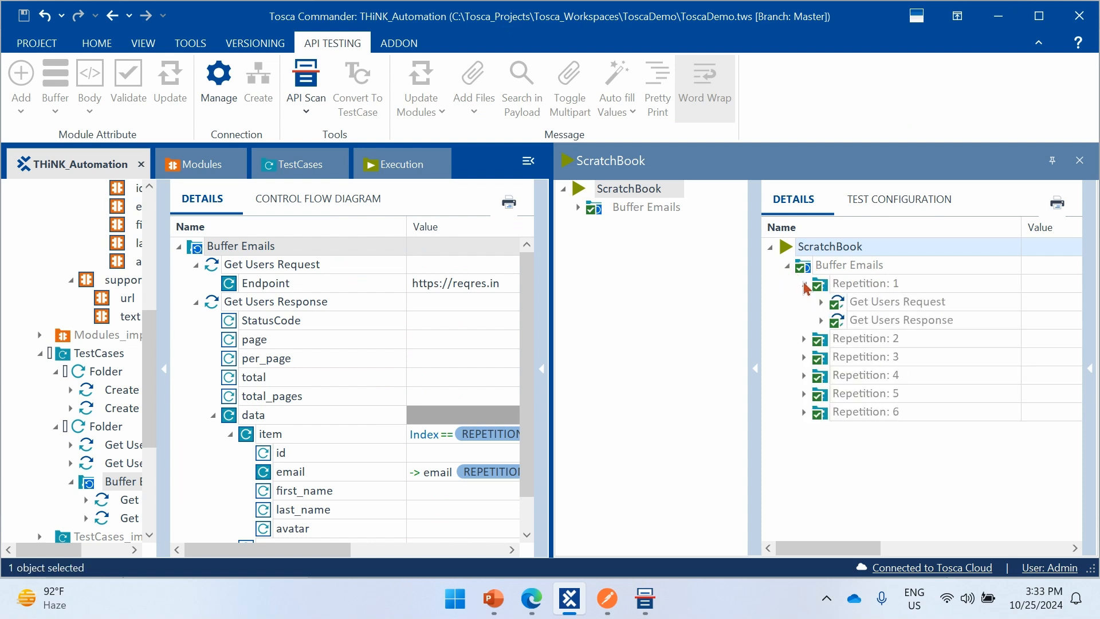
click(822, 320)
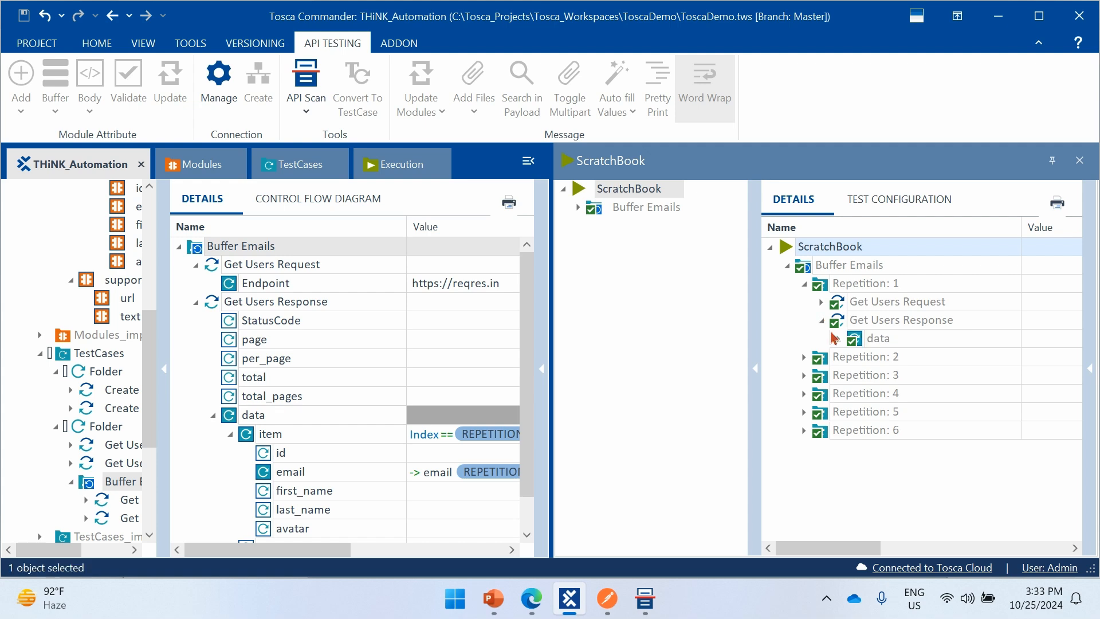
click(839, 338)
click(856, 357)
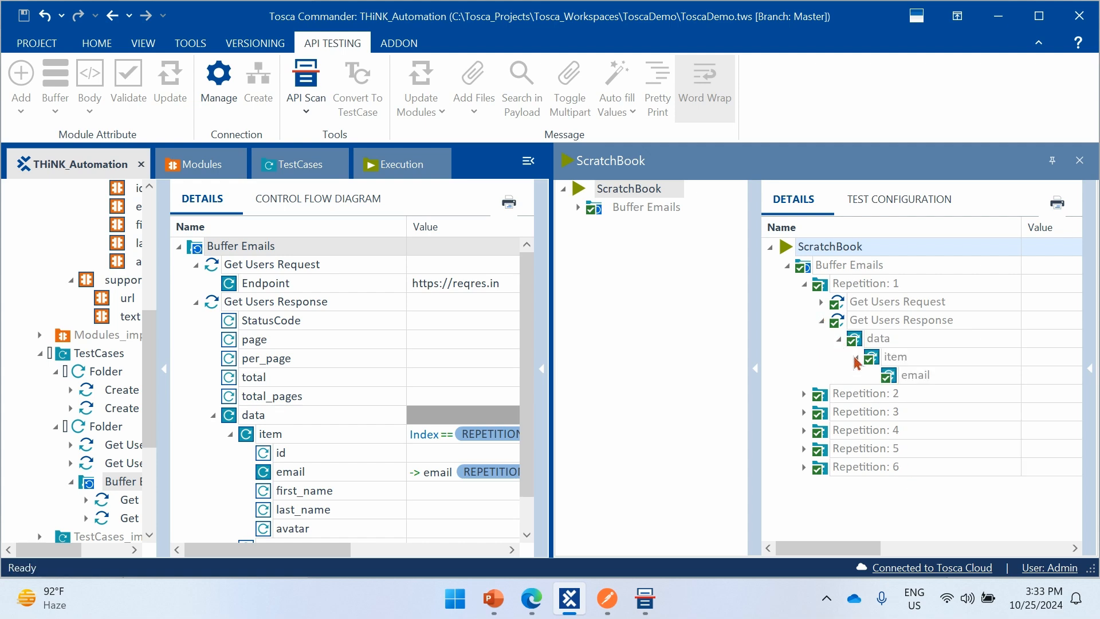
- Read the full Loginfo text of the email attribute in Repetition 1, checking the buffer name and its value
drag(855, 549, 954, 549)
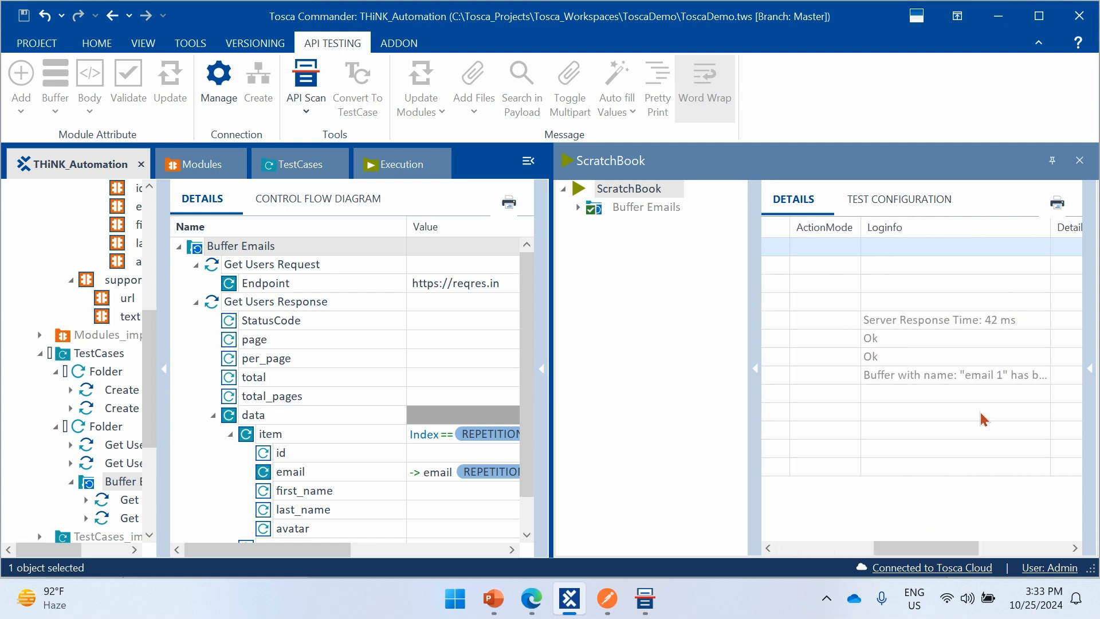
click(1004, 379)
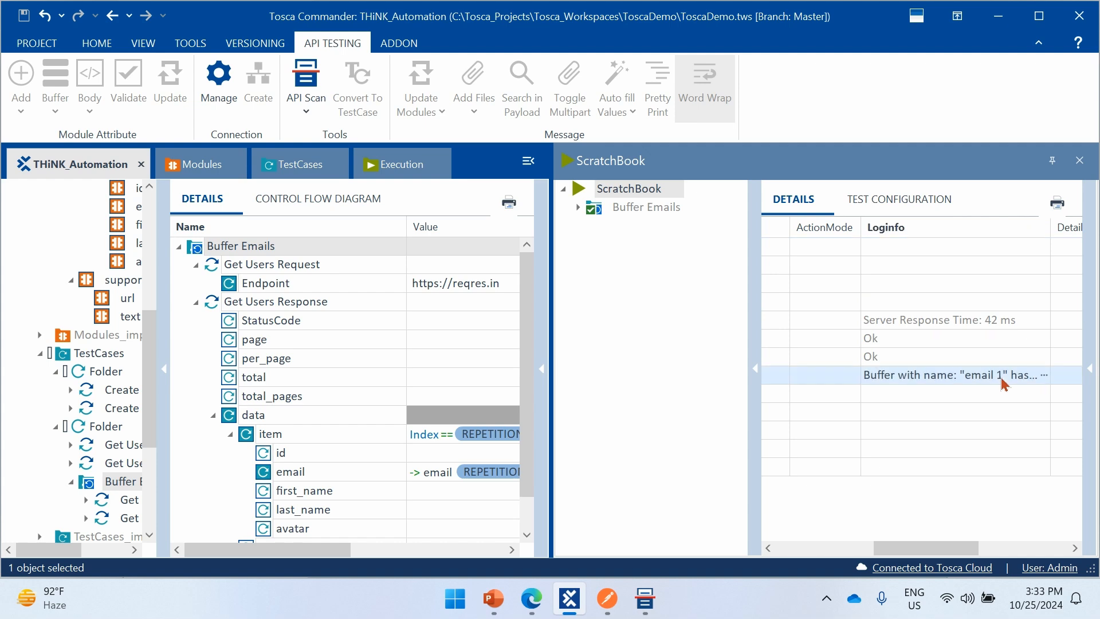
click(1044, 376)
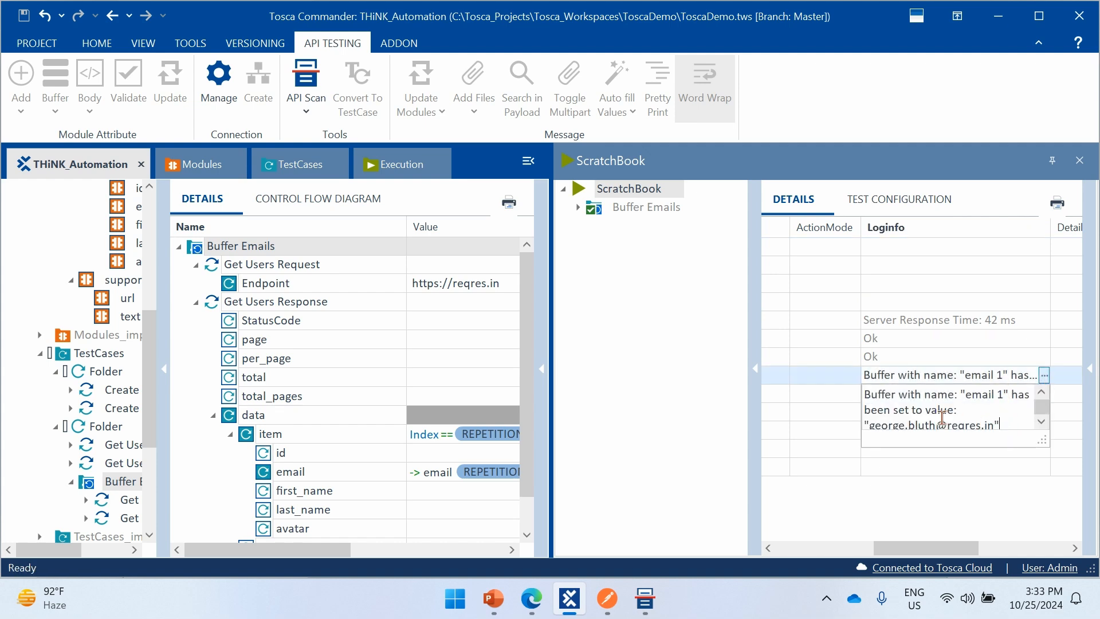
double_click(976, 395)
click(886, 426)
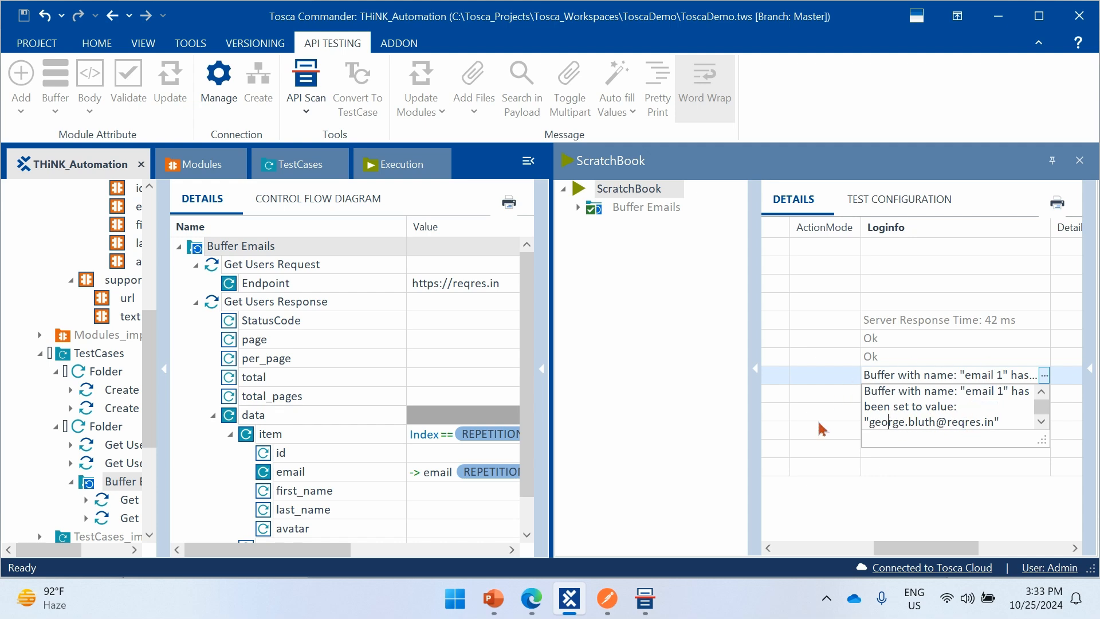
click(813, 399)
- Expand the Repetition 2 results down to the email attribute of its Get Users Response
drag(877, 550, 780, 551)
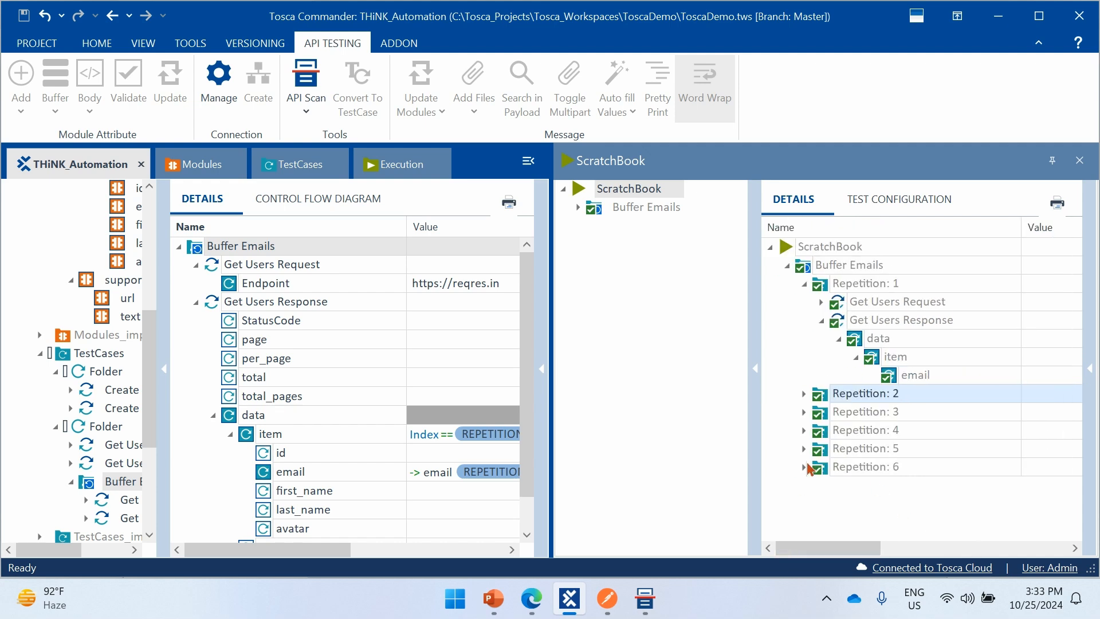
click(806, 395)
click(822, 431)
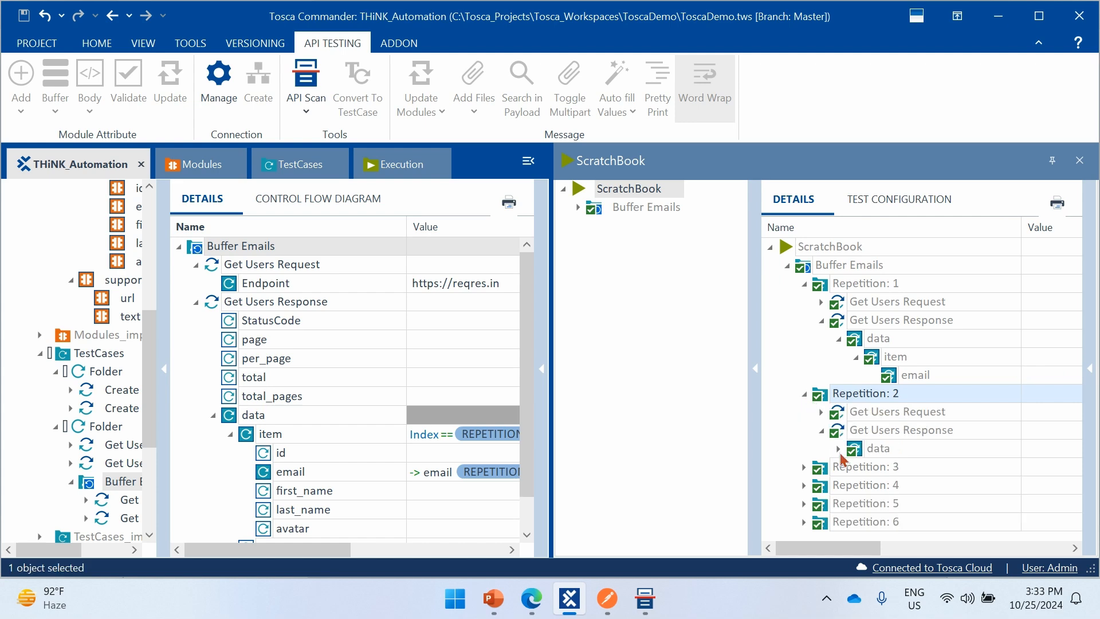
click(839, 450)
click(856, 467)
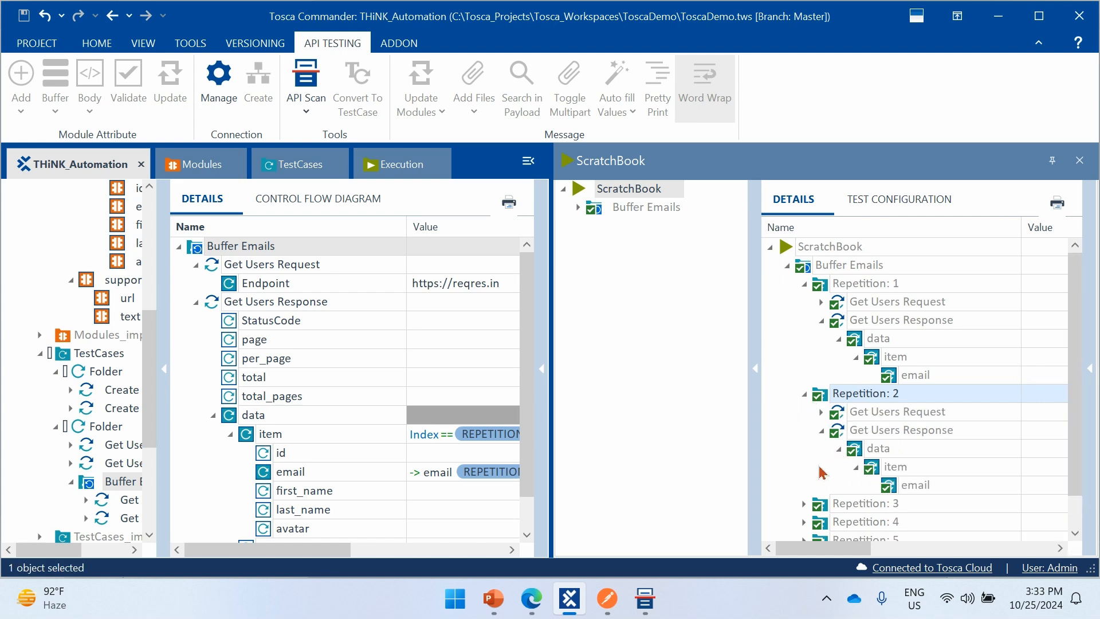
- Read the full Loginfo text of the email attribute in Repetition 2, checking which value was buffered
scroll(848, 499, down, 1)
drag(831, 550, 926, 559)
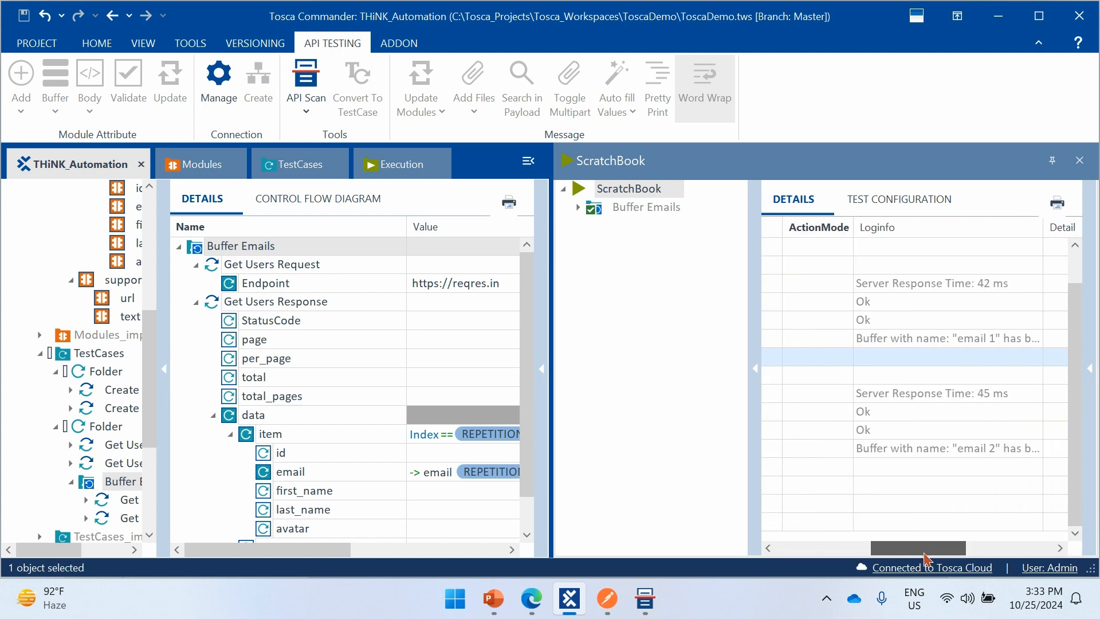
click(1022, 449)
click(1037, 448)
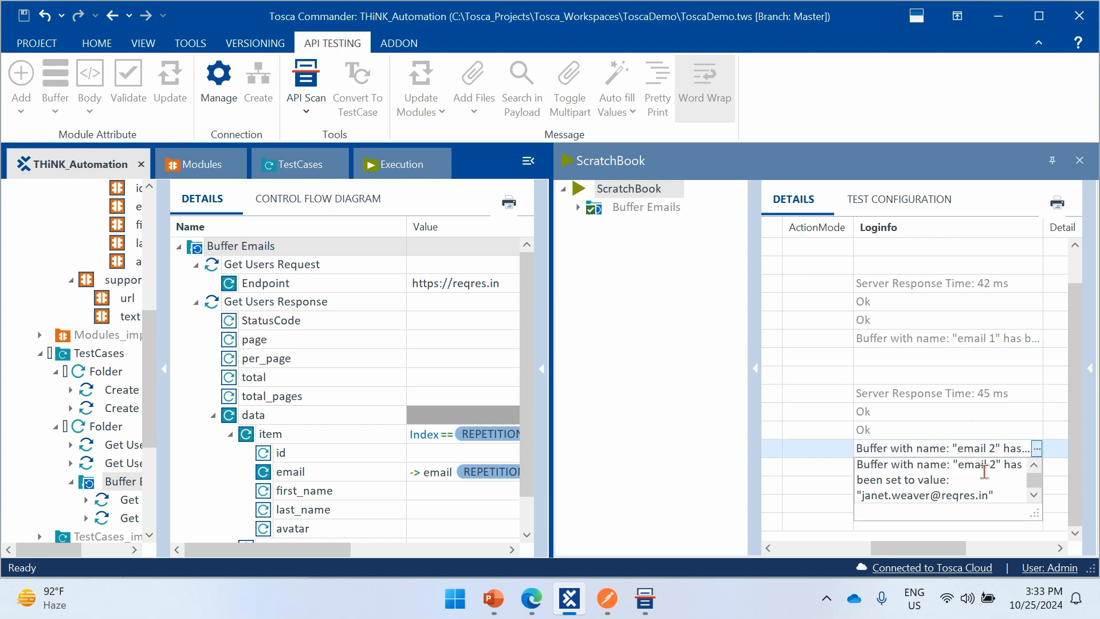
drag(892, 496, 965, 496)
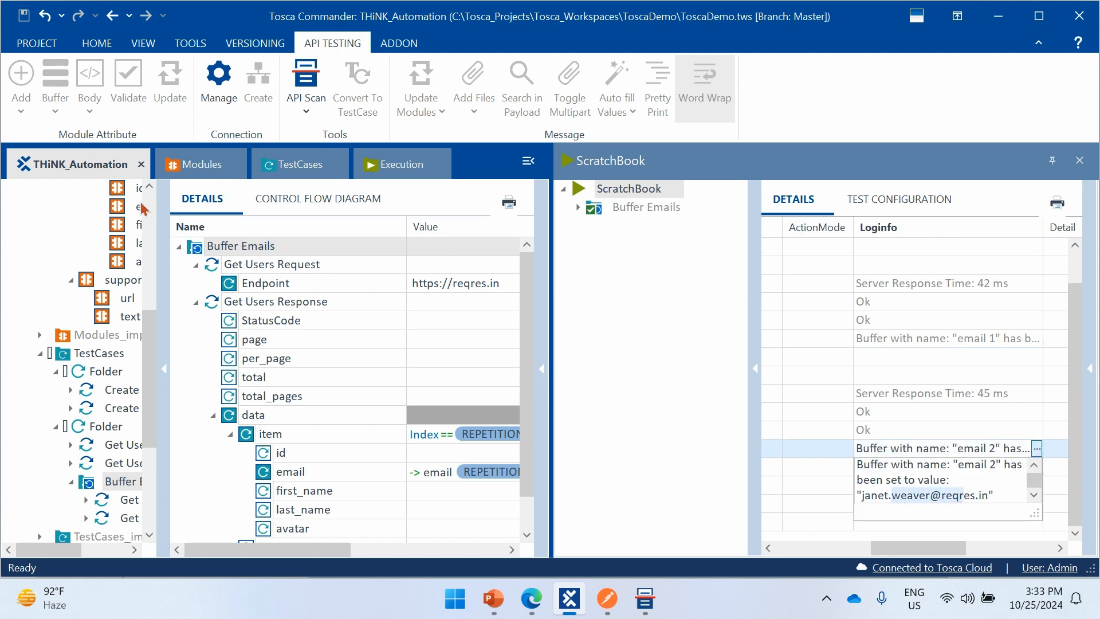
- Open the Buffer Viewer and check the buffered email entries, including email 1, email 2, email 4, email 5 and email 6
click(190, 43)
click(84, 86)
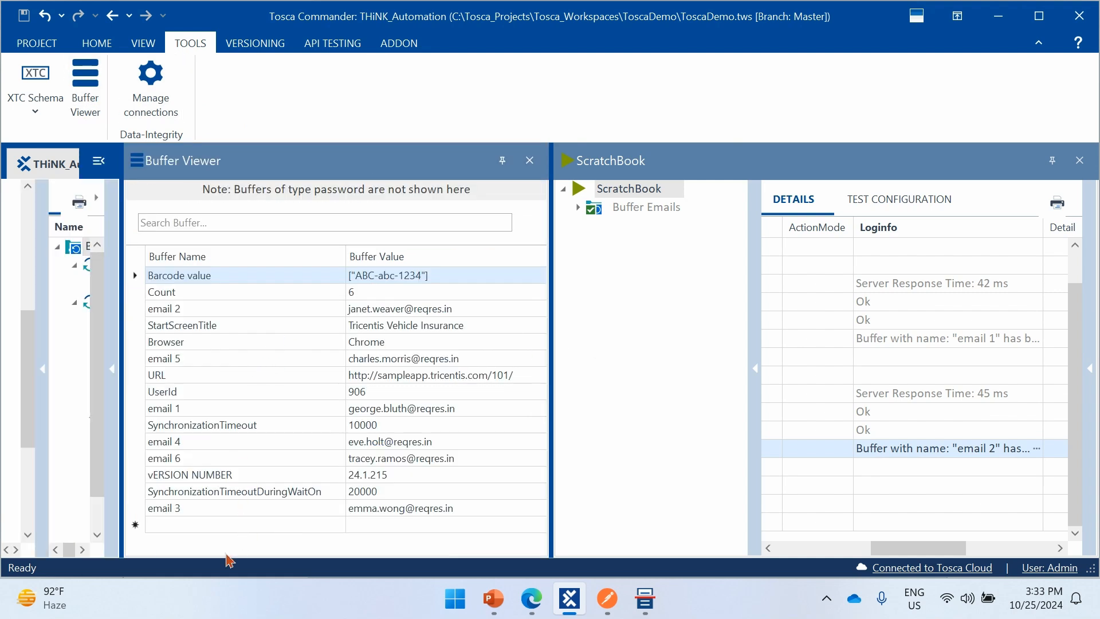
click(191, 360)
click(191, 310)
click(191, 410)
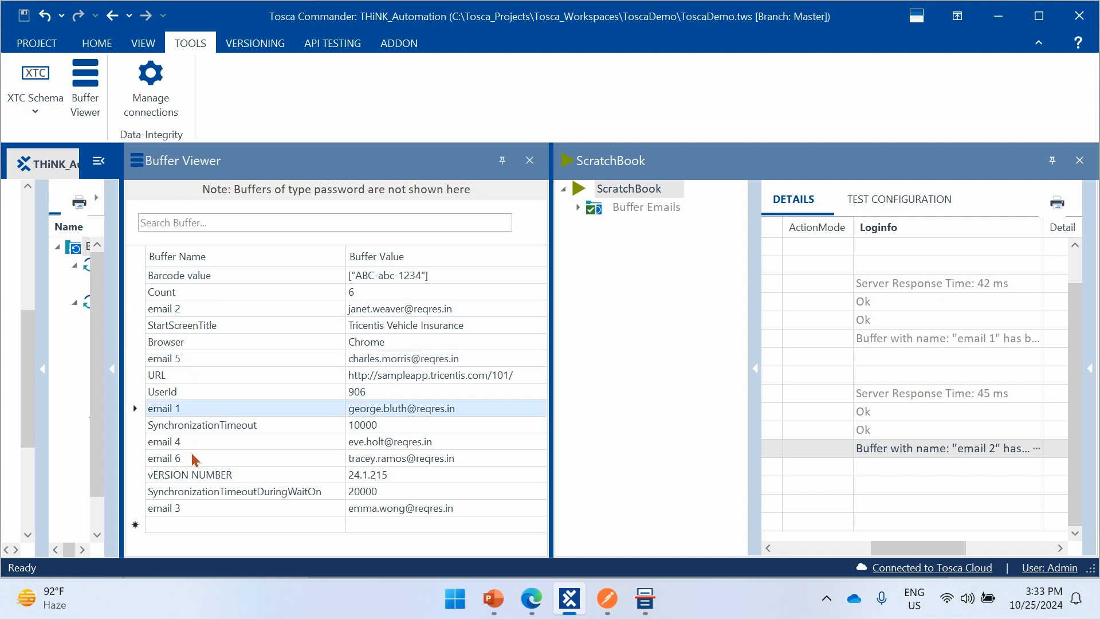
click(195, 443)
click(194, 463)
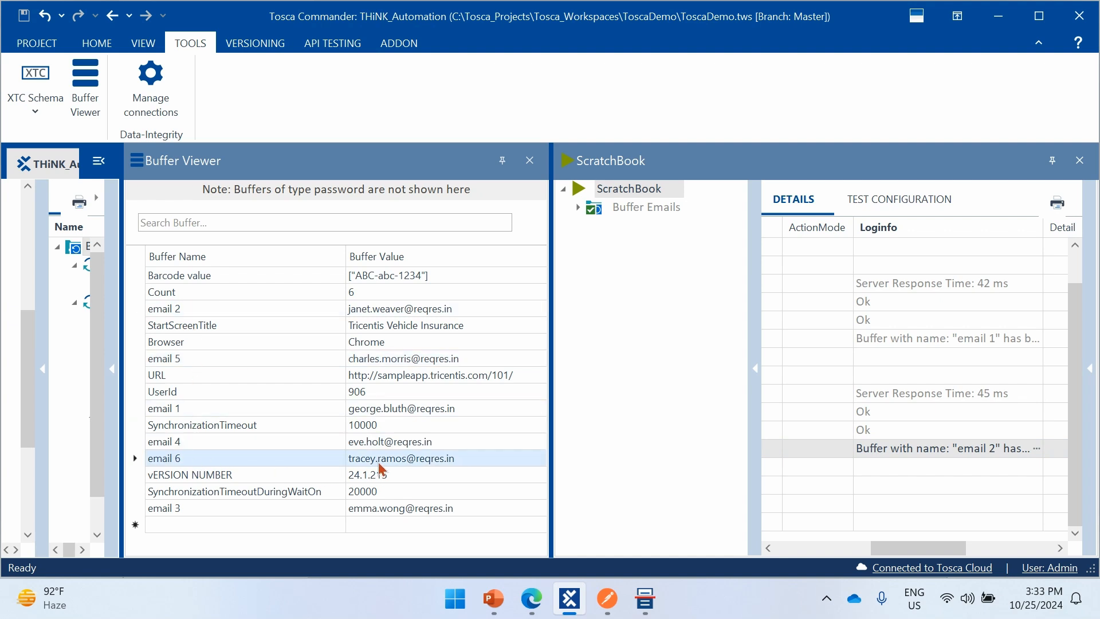
- Close the ScratchBook and the Buffer Viewer
click(1080, 160)
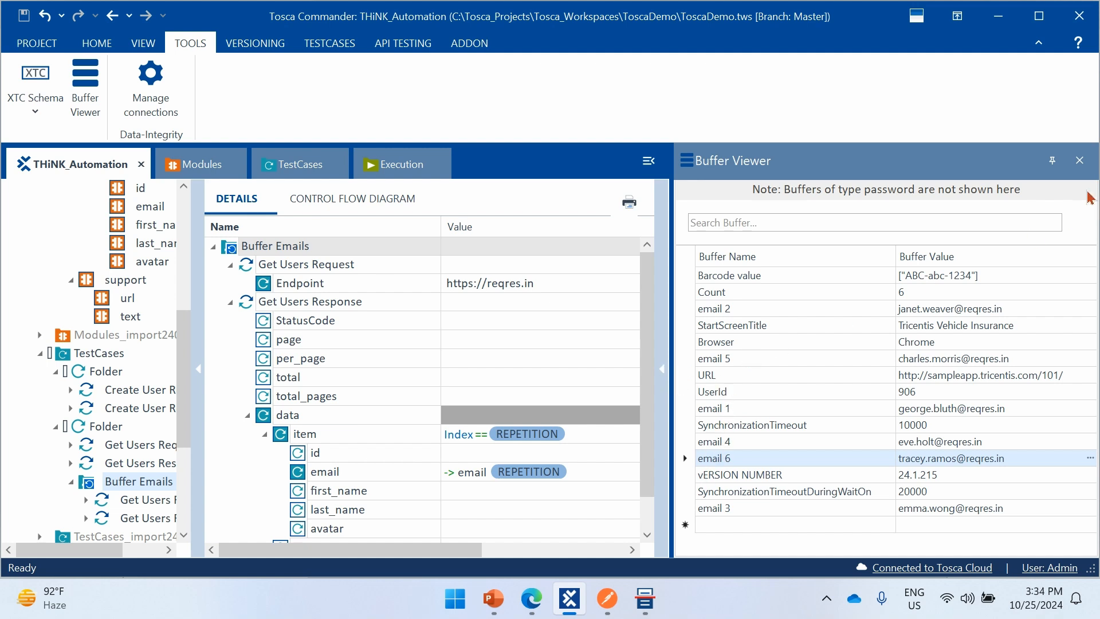
click(1079, 160)
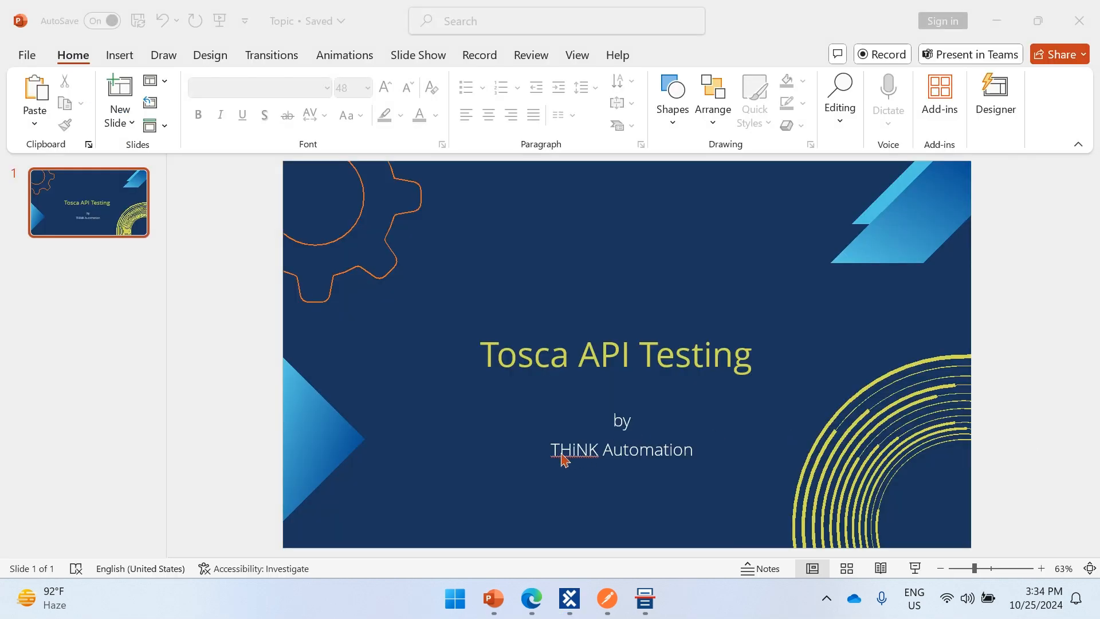
- Examine the page, per_page, total and total_pages attributes of the Get Users response in Tosca API Scan, and return to Tosca Commander
click(645, 599)
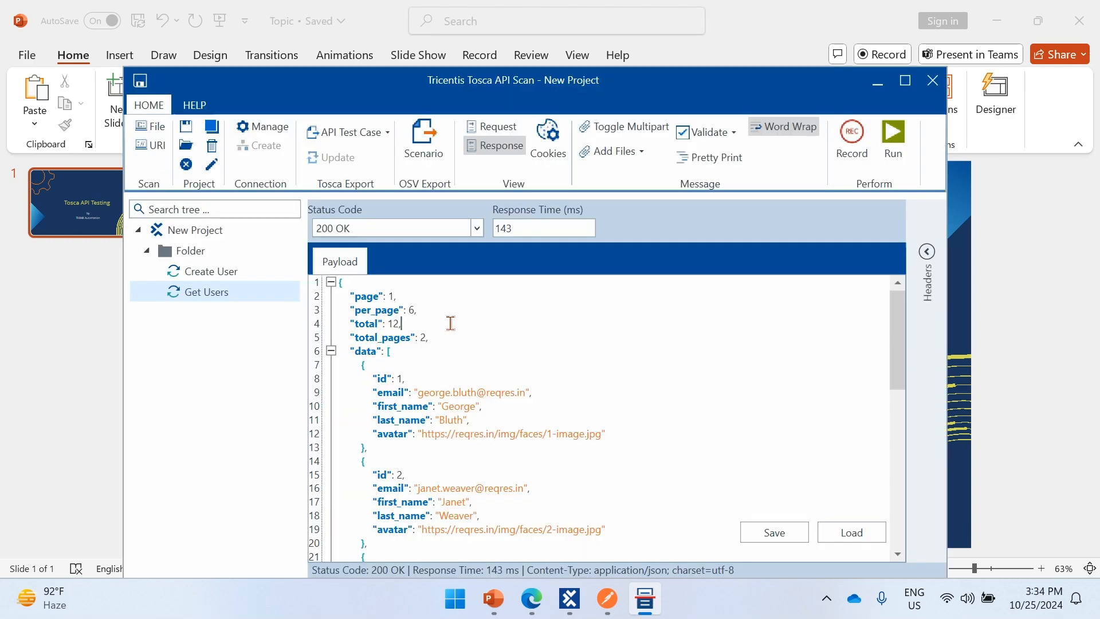
drag(356, 298, 421, 342)
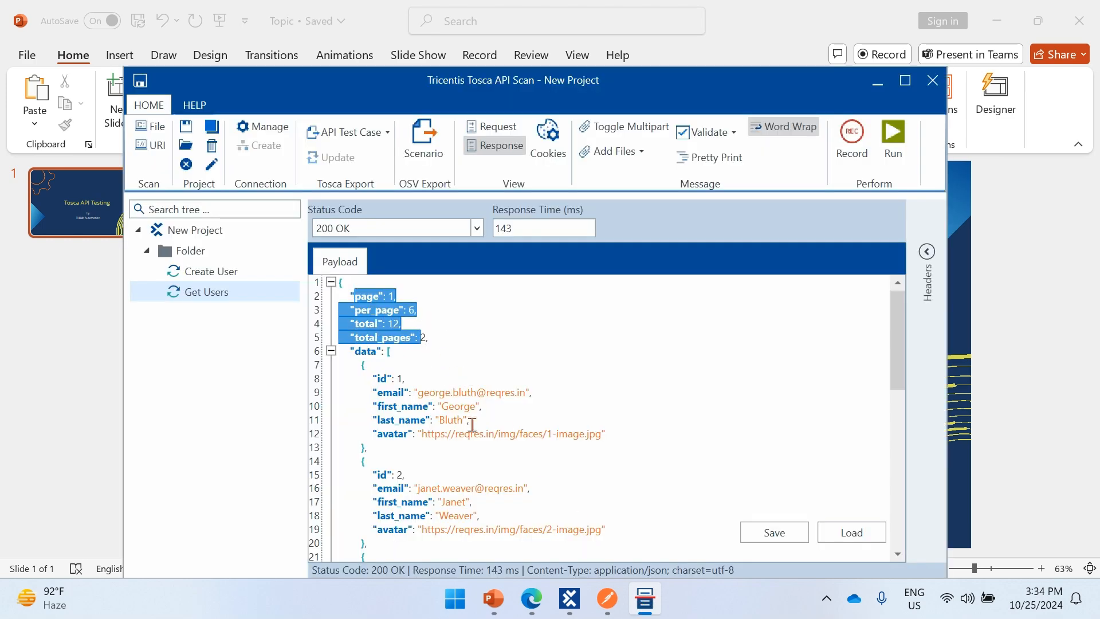
click(570, 599)
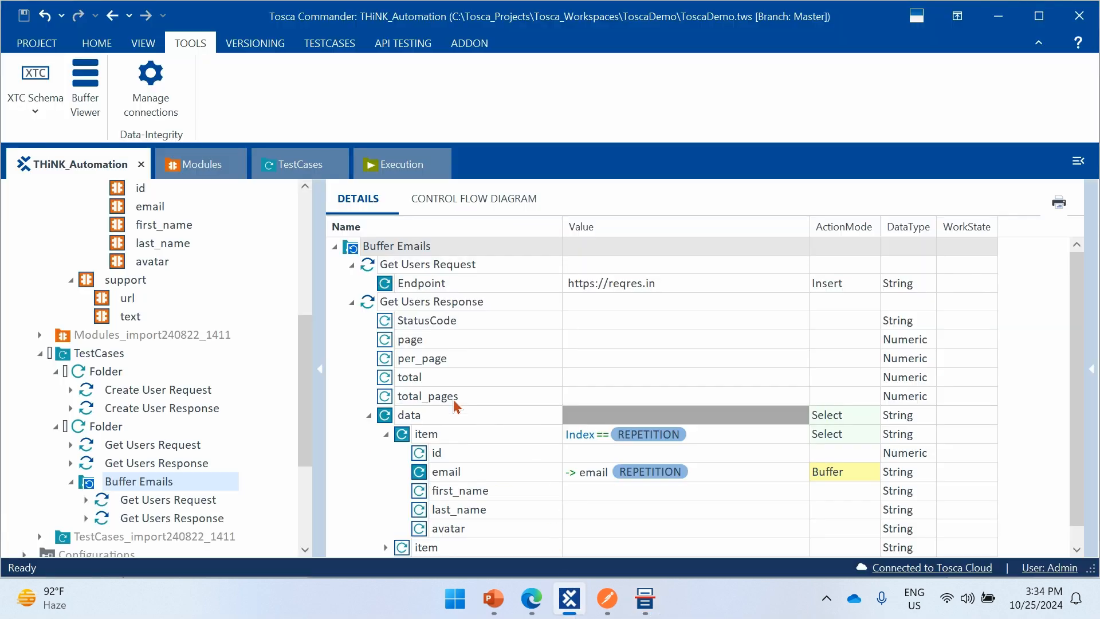